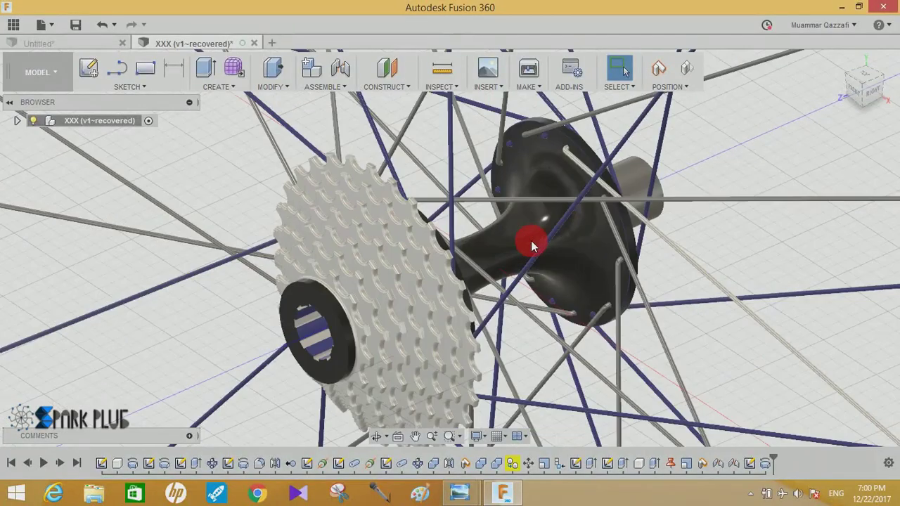
Step: Orbit and zoom around the finished wheel to inspect the hub flanges and cassette
{"action": "mouse_move", "coordinate": [752, 167]}
{"action": "middle_mouse_down", "text": "shift"}
{"action": "mouse_move", "coordinate": [713, 157]}
{"action": "mouse_move", "coordinate": [833, 225]}
{"action": "mouse_move", "coordinate": [572, 261]}
{"action": "mouse_move", "coordinate": [641, 248]}
{"action": "mouse_move", "coordinate": [702, 257]}
{"action": "mouse_move", "coordinate": [592, 369]}
{"action": "mouse_move", "coordinate": [612, 255]}
{"action": "mouse_move", "coordinate": [616, 275]}
{"action": "mouse_move", "coordinate": [693, 267]}
{"action": "mouse_move", "coordinate": [572, 342]}
{"action": "mouse_move", "coordinate": [368, 262]}
{"action": "middle_mouse_up", "text": "shift"}
{"action": "scroll", "coordinate": [615, 271], "scroll_direction": "down", "scroll_amount": 5}
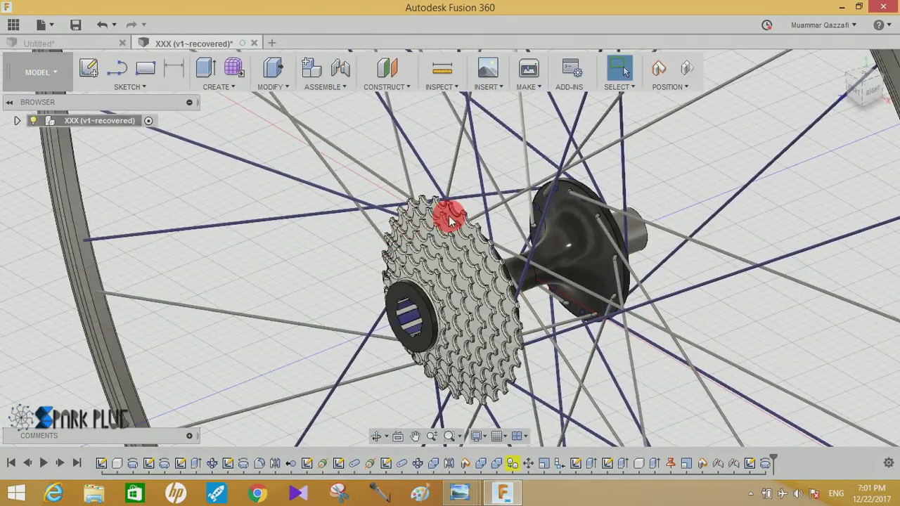
{"action": "mouse_move", "coordinate": [450, 218]}
{"action": "middle_mouse_down", "text": "shift"}
{"action": "mouse_move", "coordinate": [470, 234]}
{"action": "mouse_move", "coordinate": [496, 317]}
{"action": "mouse_move", "coordinate": [434, 390]}
{"action": "mouse_move", "coordinate": [361, 321]}
{"action": "mouse_move", "coordinate": [427, 221]}
{"action": "mouse_move", "coordinate": [653, 201]}
{"action": "middle_mouse_up", "text": "shift"}
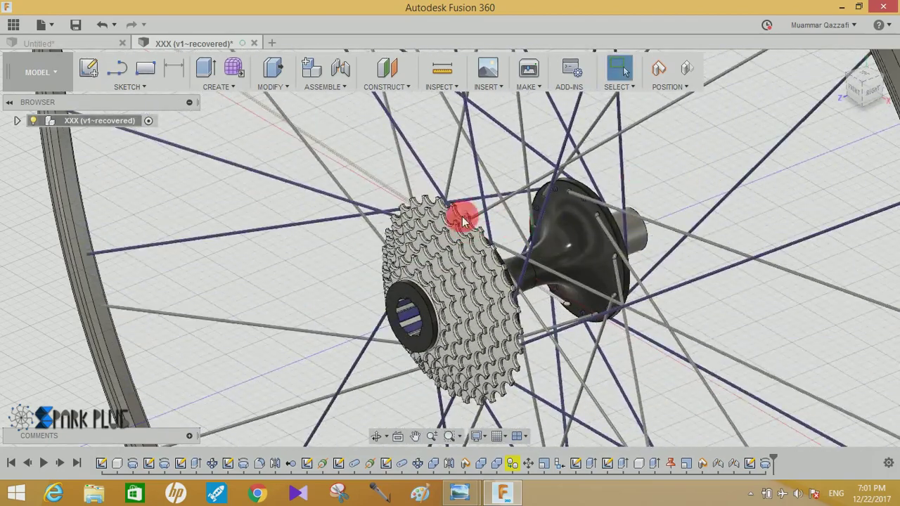
{"action": "scroll", "coordinate": [462, 215], "scroll_direction": "down", "scroll_amount": 5}
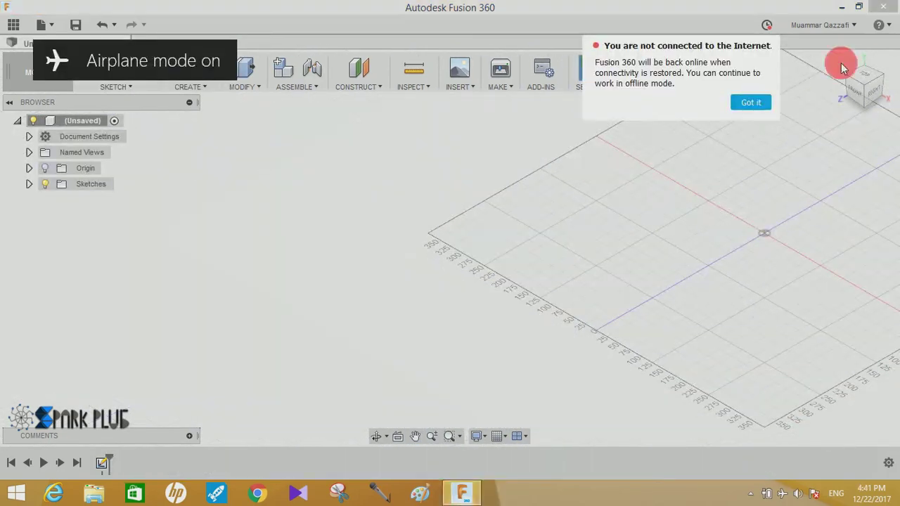
Step: Start a sketch on the side plane and draw an 8 mm line from the origin
{"action": "left_click", "coordinate": [749, 103]}
{"action": "left_click", "coordinate": [88, 68]}
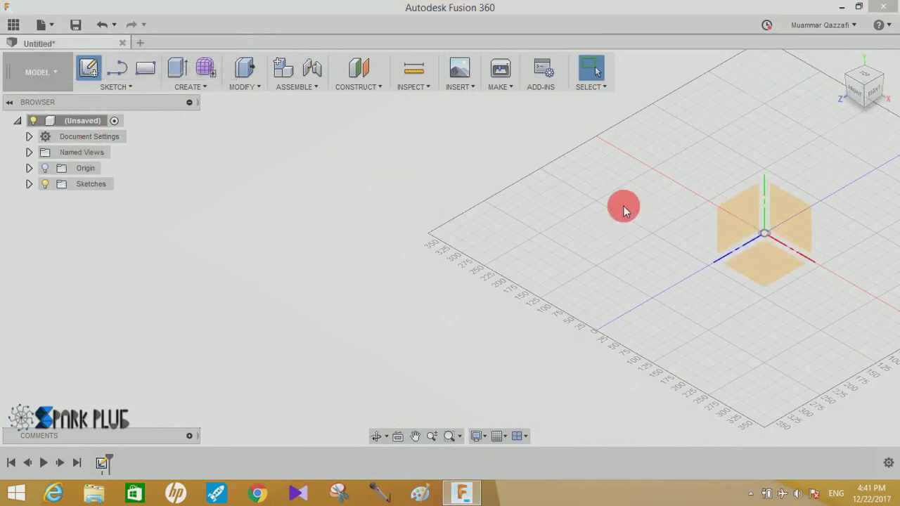
{"action": "left_click", "coordinate": [728, 223]}
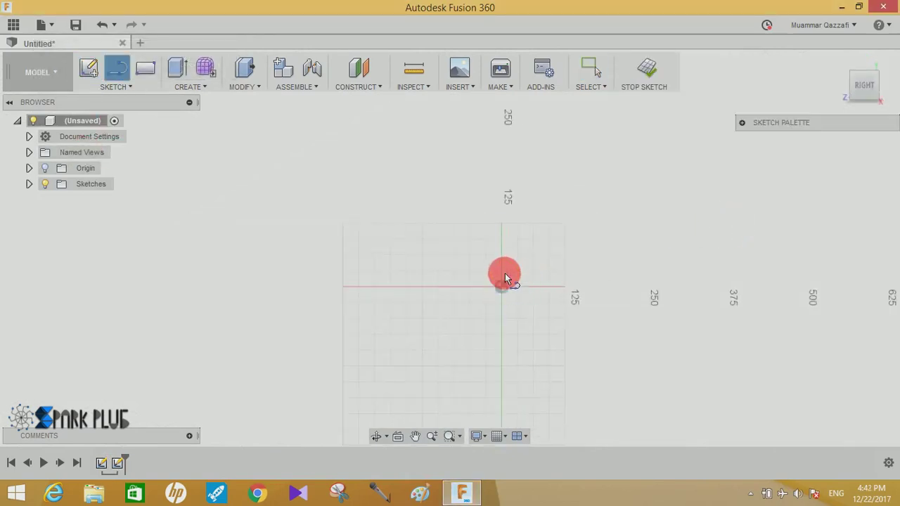
{"action": "left_click", "coordinate": [505, 278]}
{"action": "type", "text": "8"}
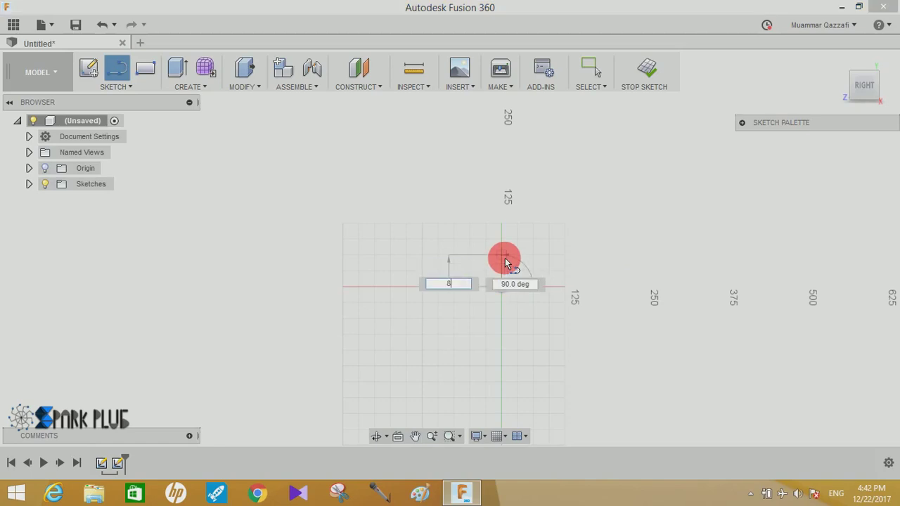
{"action": "key", "text": "Return"}
{"action": "key", "text": "Escape"}
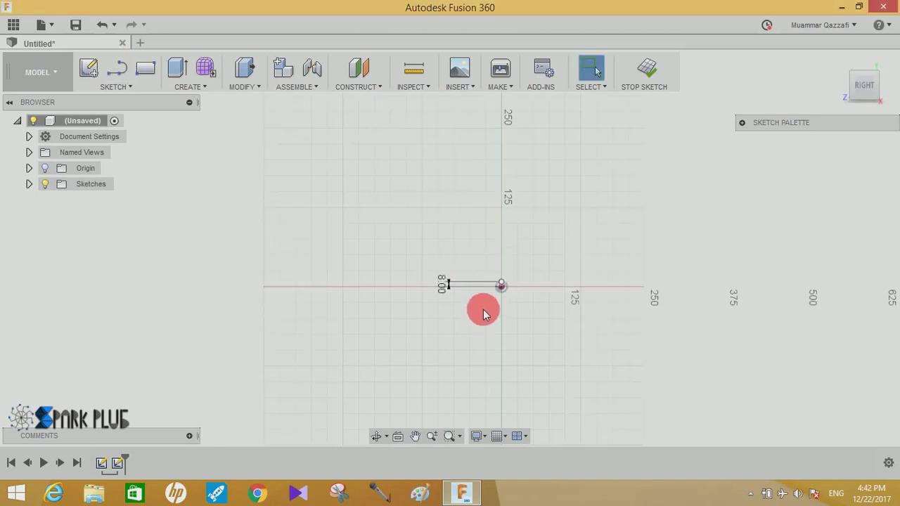
Step: Draw the 33 mm horizontal base line from the origin
{"action": "scroll", "coordinate": [485, 302], "scroll_direction": "up", "scroll_amount": 2}
{"action": "scroll", "coordinate": [494, 283], "scroll_direction": "up", "scroll_amount": 3}
{"action": "scroll", "coordinate": [494, 284], "scroll_direction": "up", "scroll_amount": 1}
{"action": "scroll", "coordinate": [494, 283], "scroll_direction": "up", "scroll_amount": 1}
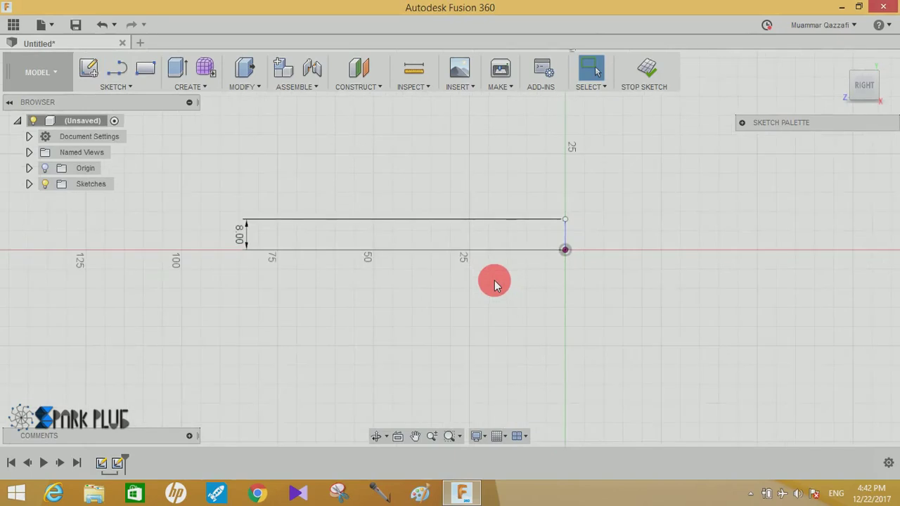
{"action": "key", "text": "l"}
{"action": "left_click", "coordinate": [565, 250]}
{"action": "type", "text": "3"}
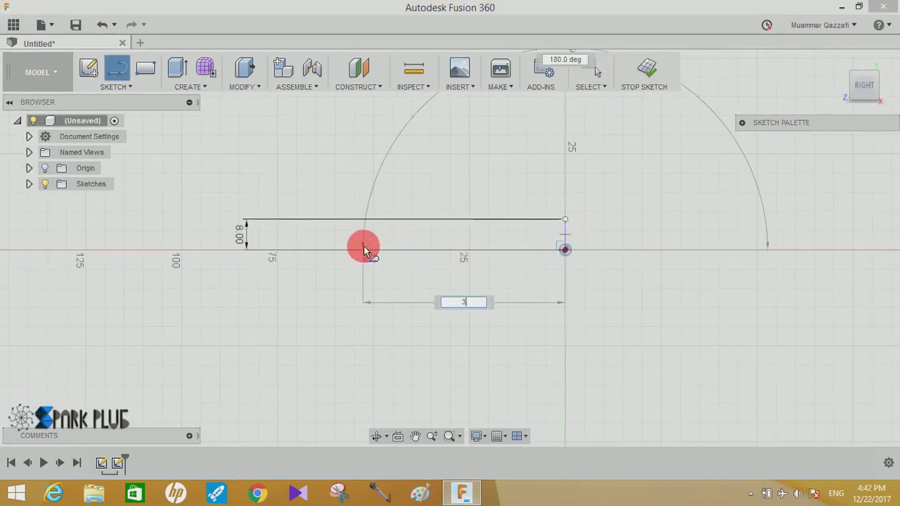
{"action": "type", "text": "5"}
{"action": "key", "text": "Return"}
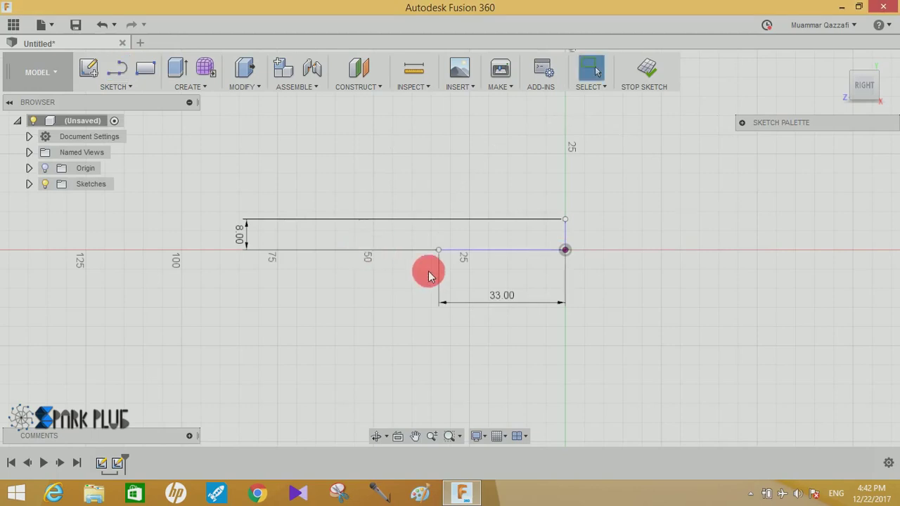
Step: Draw a 33 mm vertical upright from the base line's left end
{"action": "scroll", "coordinate": [401, 292], "scroll_direction": "up", "scroll_amount": 2}
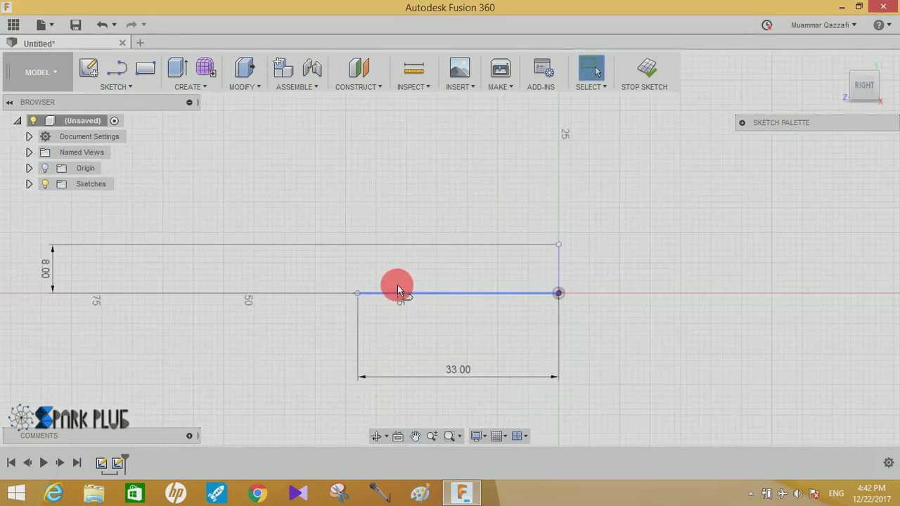
{"action": "left_click", "coordinate": [397, 289]}
{"action": "key", "text": "l"}
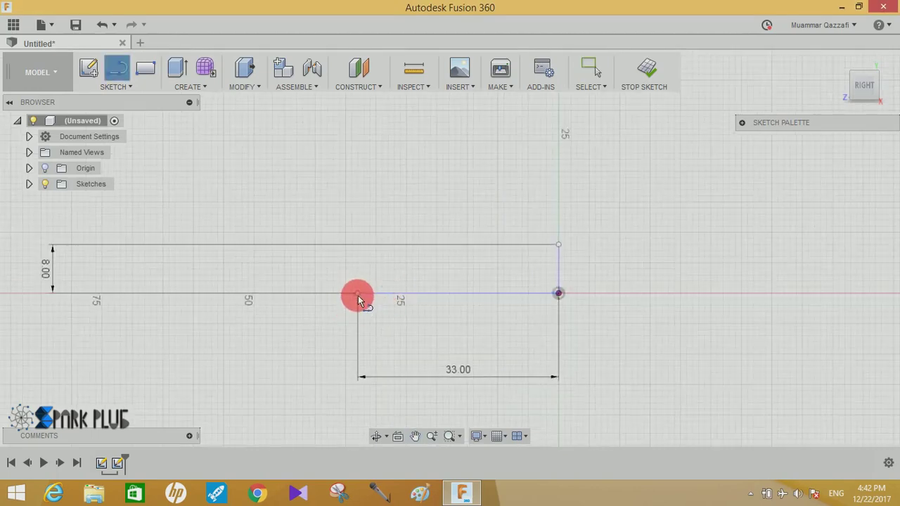
{"action": "left_click", "coordinate": [358, 294]}
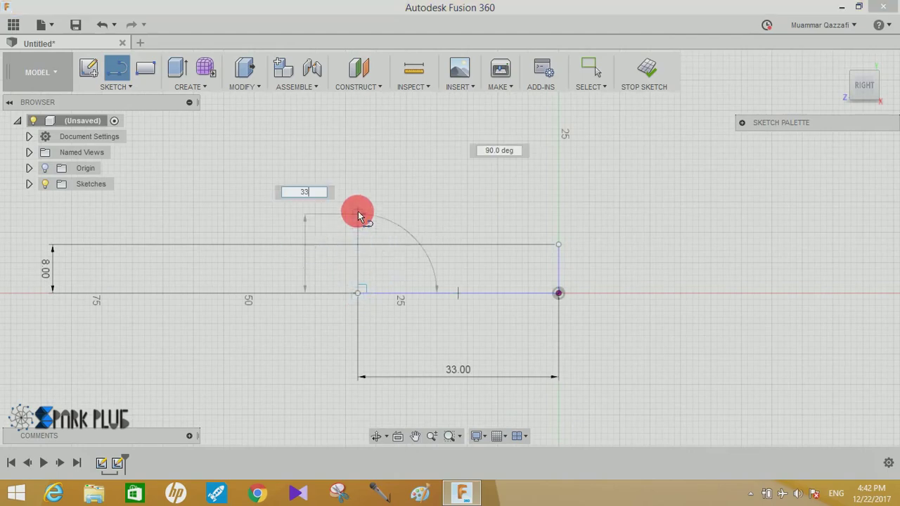
{"action": "key", "text": "Return"}
{"action": "key", "text": "Escape"}
{"action": "left_click_drag", "start_coordinate": [422, 184], "coordinate": [412, 201]}
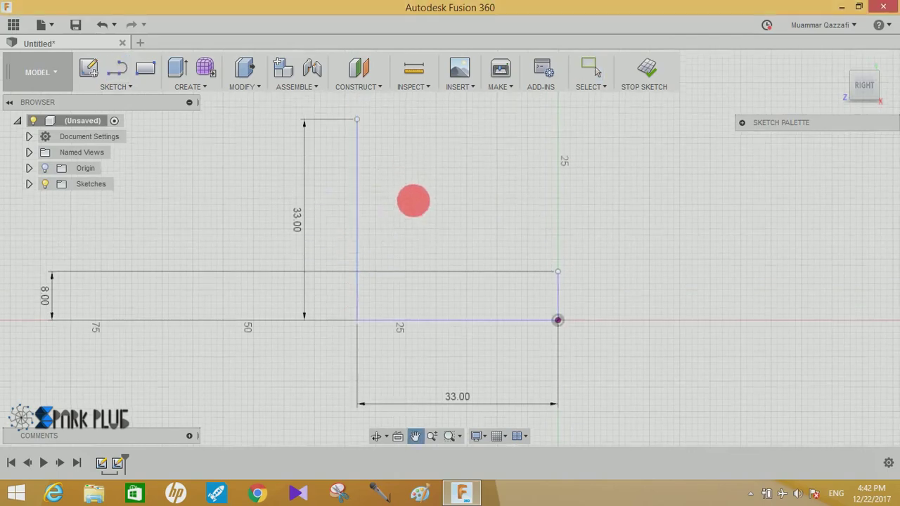
{"action": "key", "text": "Escape"}
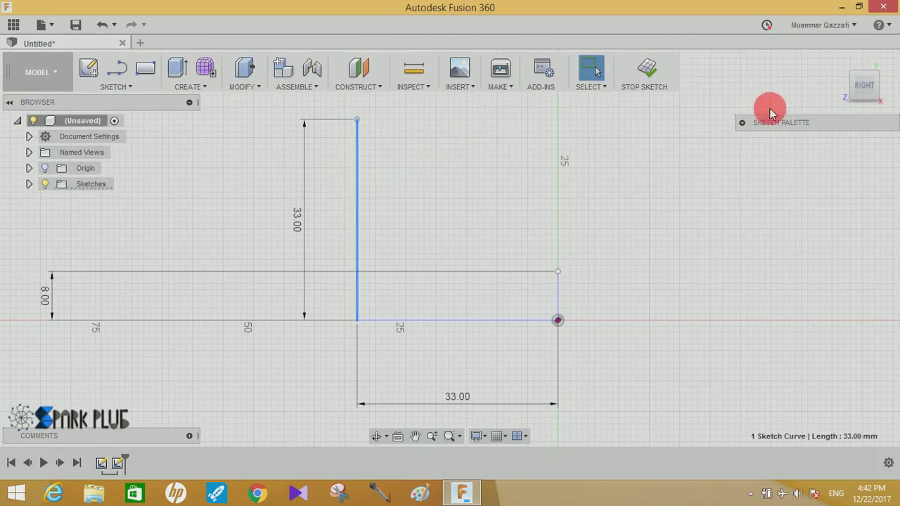
Step: Show the Sketch Palette and draw a 3 mm horizontal segment atop the upright
{"action": "left_click", "coordinate": [741, 123]}
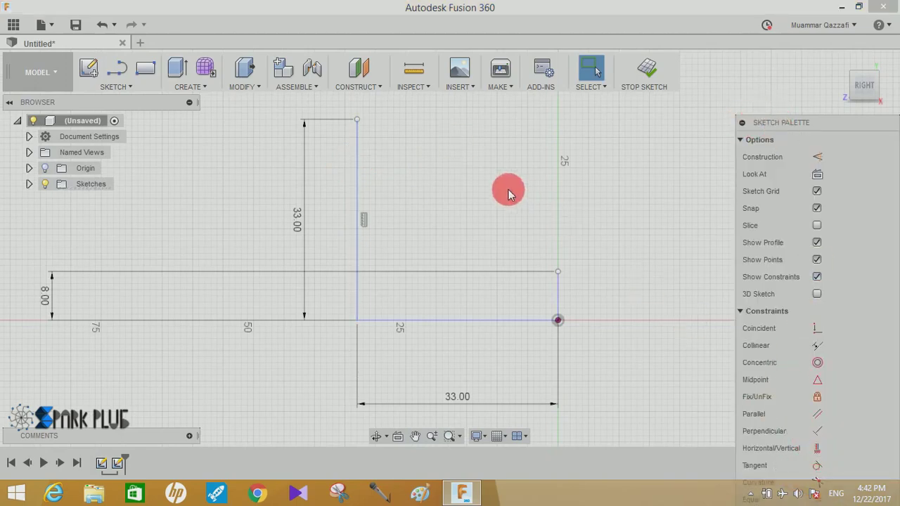
{"action": "key", "text": "Escape"}
{"action": "key", "text": "l"}
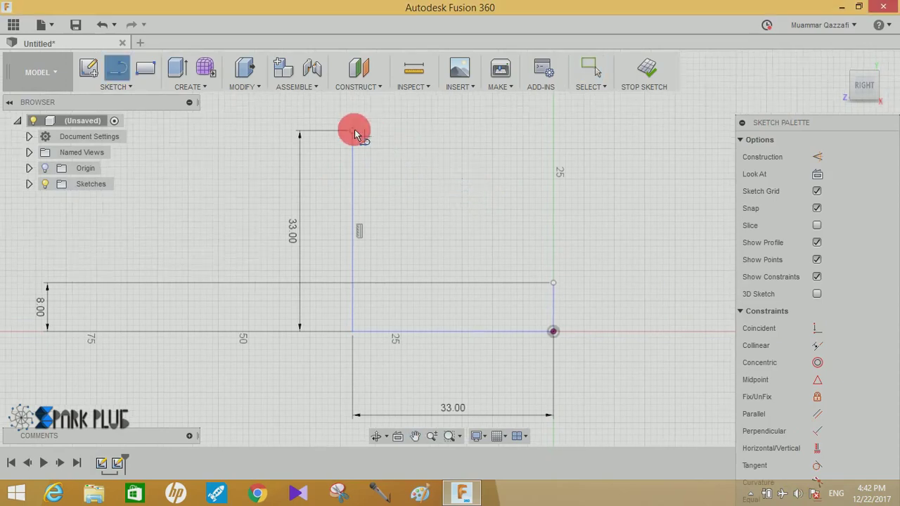
{"action": "left_click", "coordinate": [354, 131]}
{"action": "type", "text": "3"}
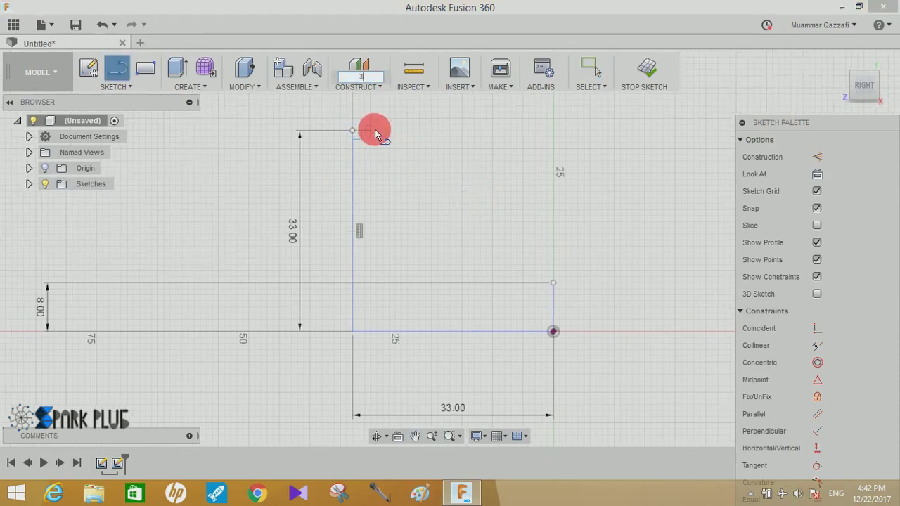
{"action": "key", "text": "Return"}
{"action": "key", "text": "Escape"}
Step: Draw an 8 mm vertical drop from the 3 mm segment's end
{"action": "mouse_move", "coordinate": [386, 141]}
{"action": "middle_mouse_down"}
{"action": "mouse_move", "coordinate": [387, 208]}
{"action": "mouse_move", "coordinate": [378, 187]}
{"action": "middle_mouse_up"}
{"action": "key", "text": "l"}
{"action": "left_click", "coordinate": [361, 186]}
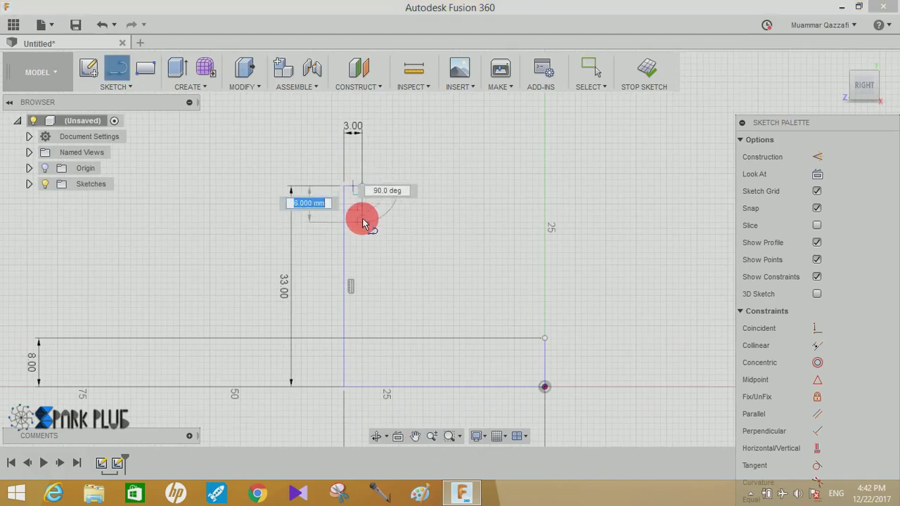
{"action": "key", "text": "Return"}
{"action": "key", "text": "Escape"}
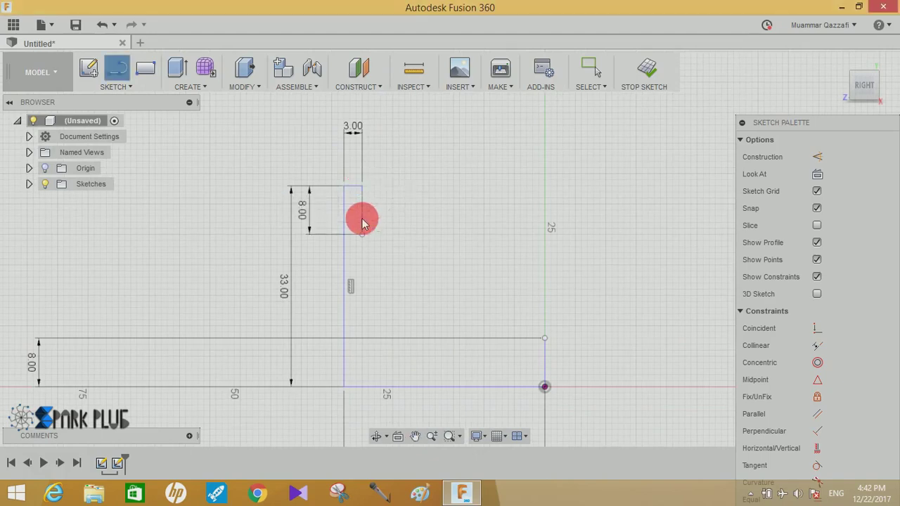
Step: Close the profile with a spline from the drop's bottom to the 8 mm line's corner
{"action": "left_click", "coordinate": [92, 92]}
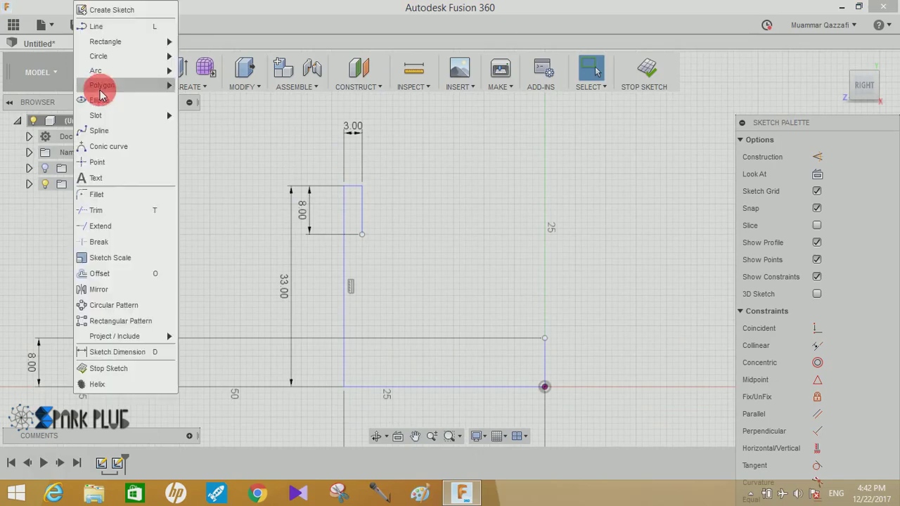
{"action": "left_click", "coordinate": [116, 137]}
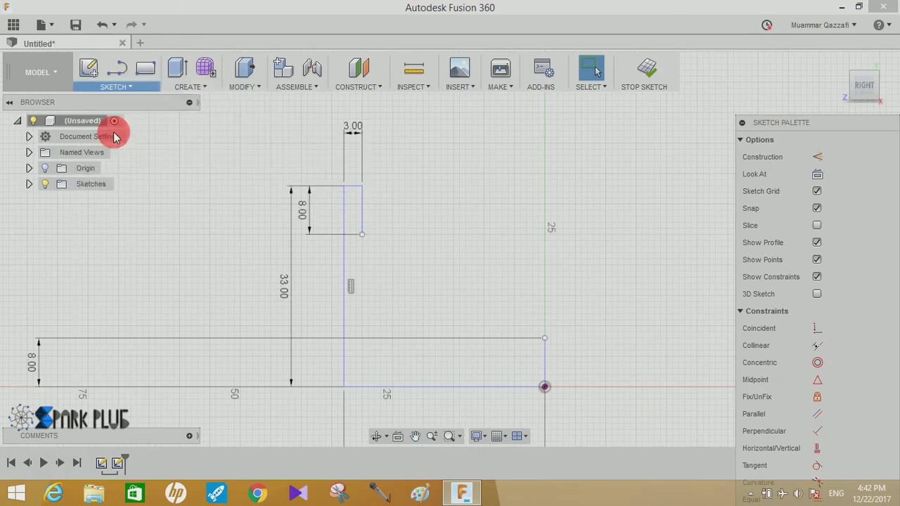
{"action": "left_click", "coordinate": [362, 234]}
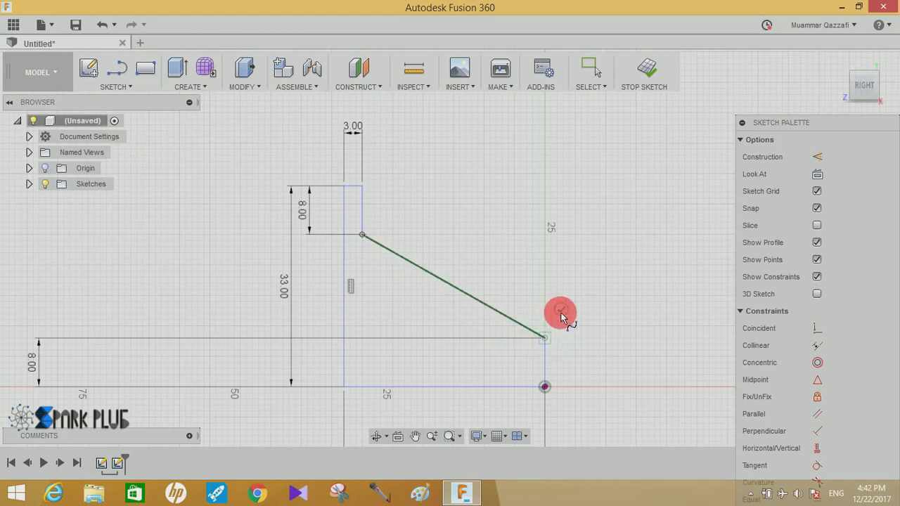
{"action": "key", "text": "Return"}
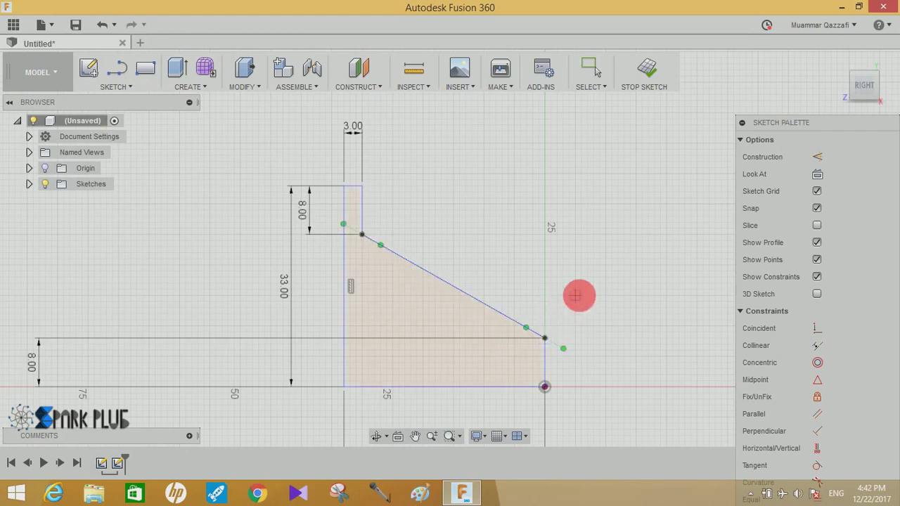
{"action": "key", "text": "Escape"}
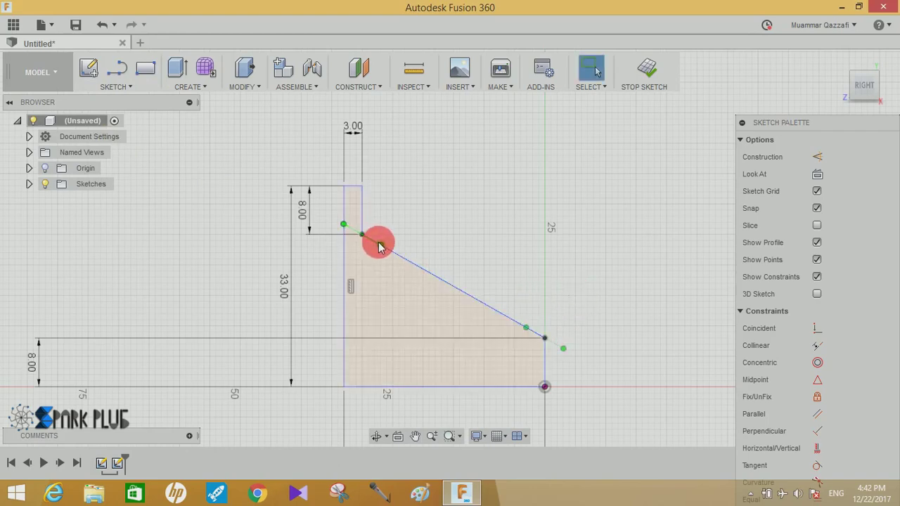
Step: Bend the spline into a concave curve and move the sketch options panel up
{"action": "left_click", "coordinate": [379, 246]}
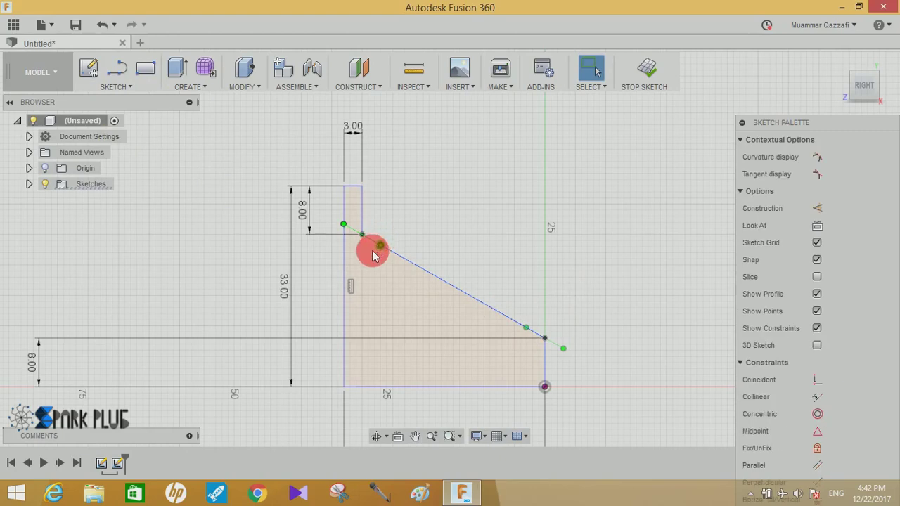
{"action": "left_click_drag", "start_coordinate": [372, 251], "coordinate": [373, 254]}
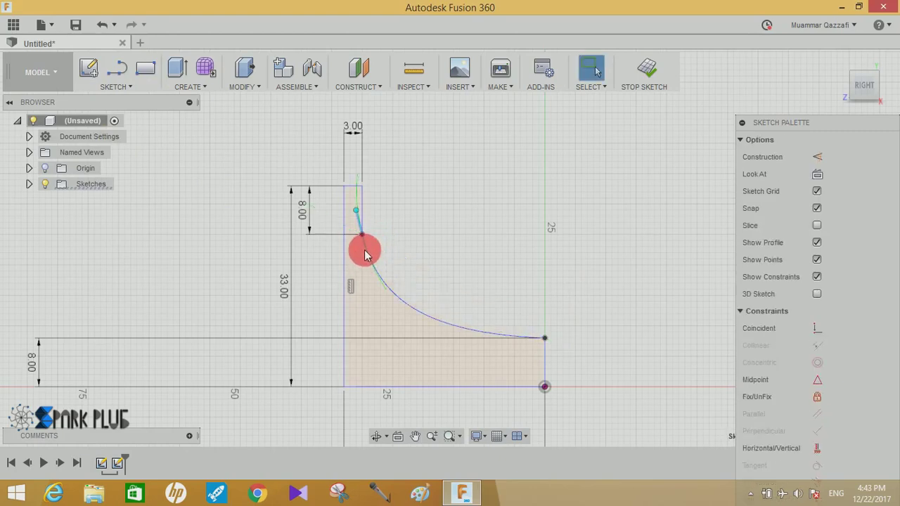
{"action": "left_click", "coordinate": [366, 253]}
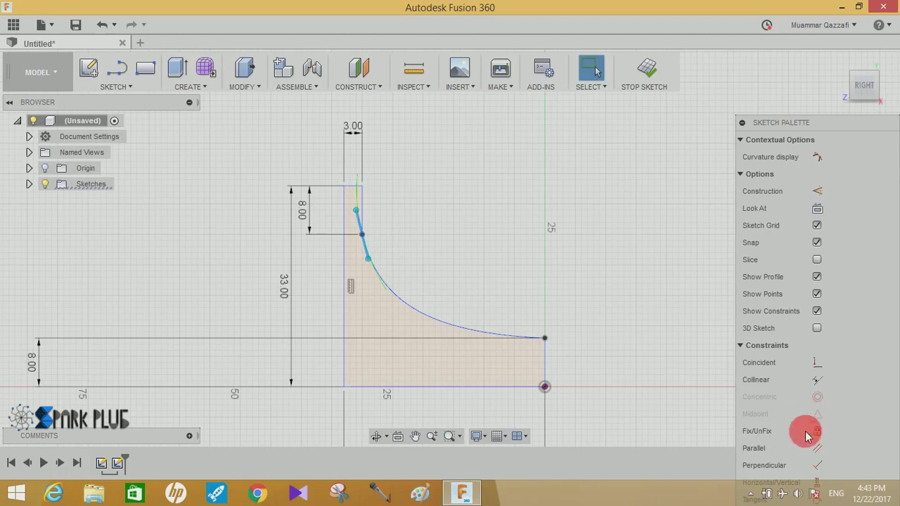
{"action": "left_click_drag", "start_coordinate": [835, 123], "coordinate": [828, 82]}
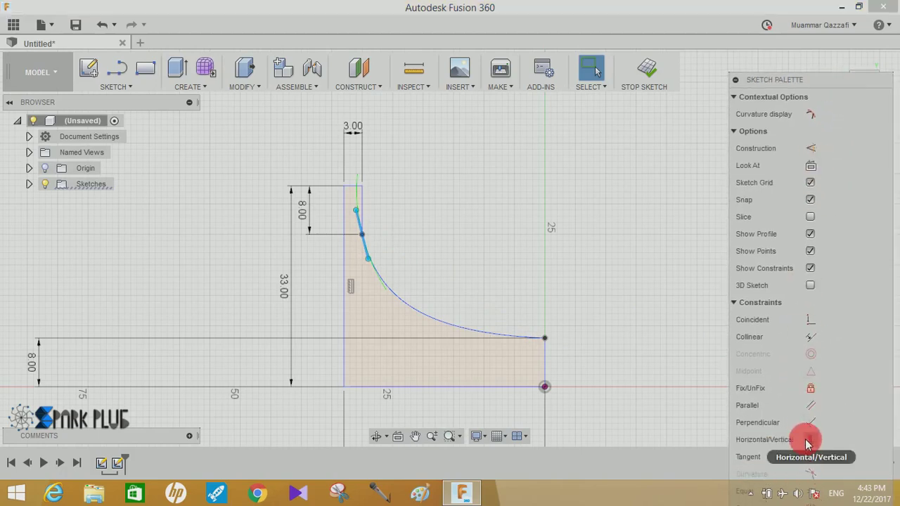
{"action": "left_click", "coordinate": [809, 442]}
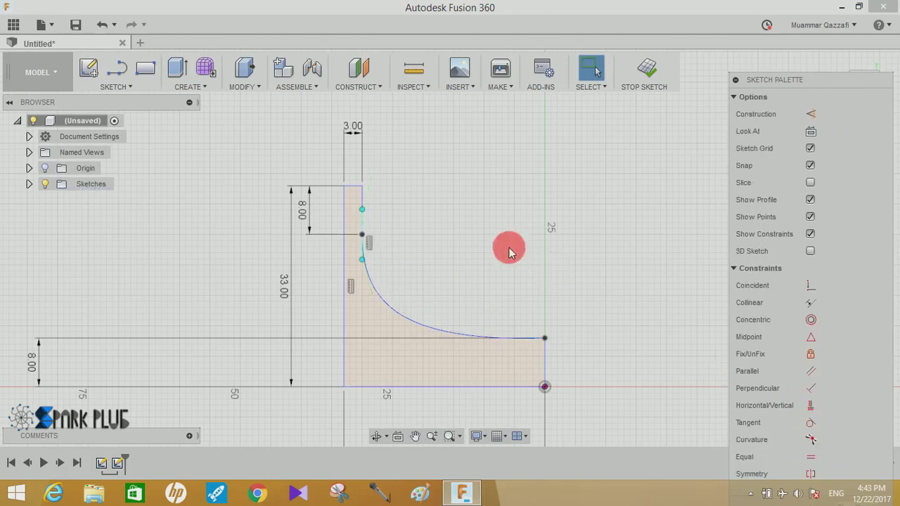
Step: Constrain the spline's end tangent handle to horizontal at the profile's right end
{"action": "left_click", "coordinate": [528, 339]}
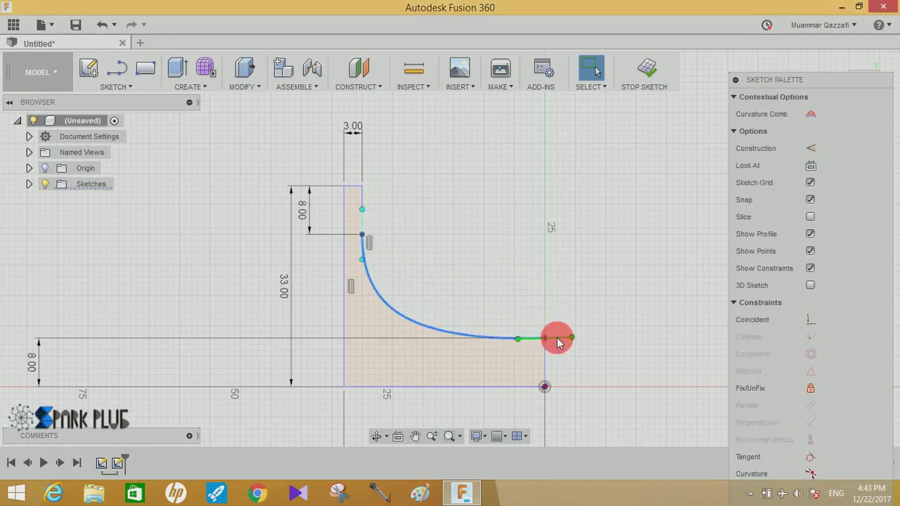
{"action": "left_click", "coordinate": [557, 340]}
{"action": "left_click", "coordinate": [811, 457]}
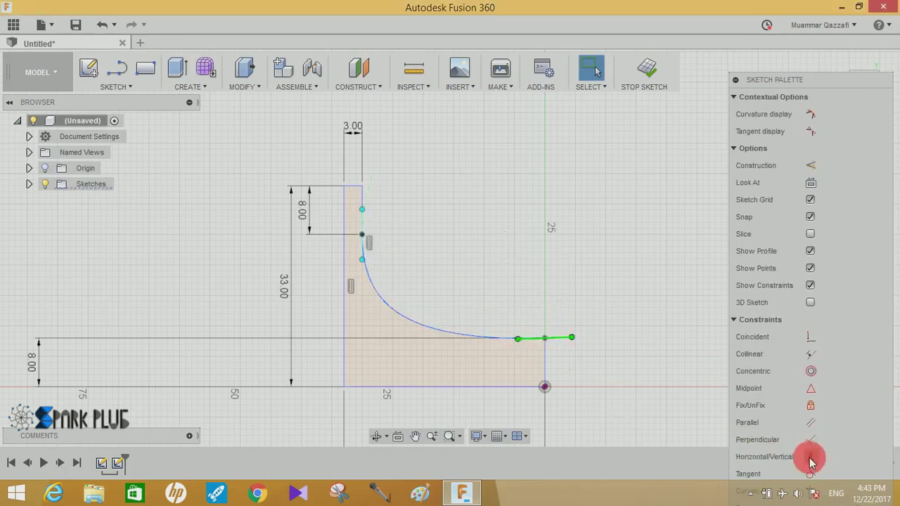
{"action": "left_click", "coordinate": [808, 457]}
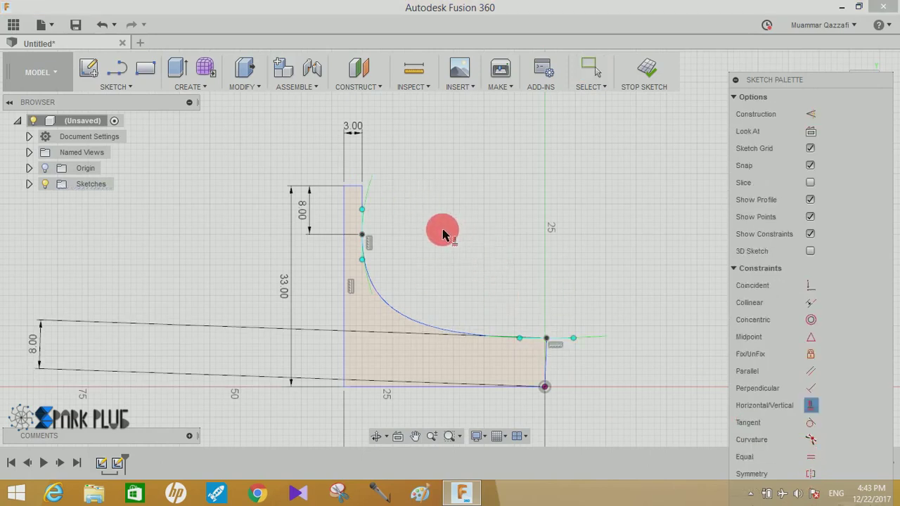
{"action": "left_click", "coordinate": [123, 87]}
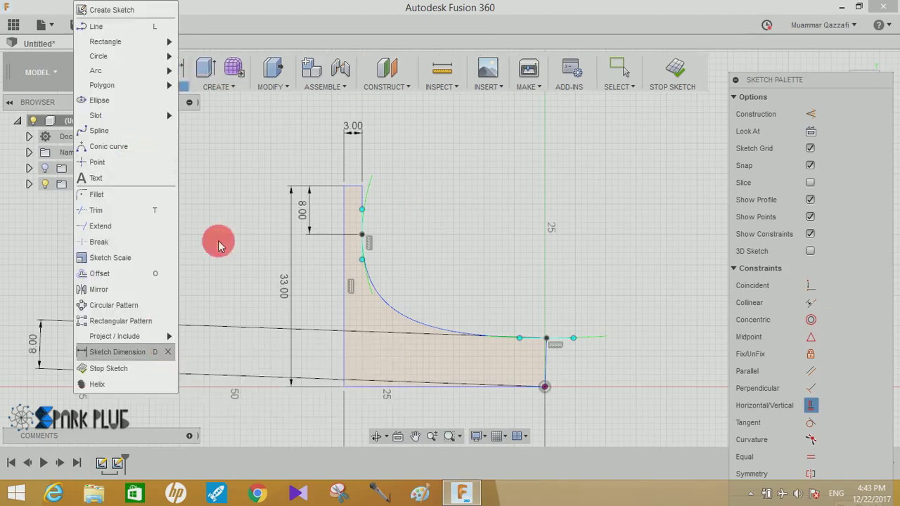
Step: Dimension the flange's inner edge to the profile's right end at 30.00 mm
{"action": "left_click", "coordinate": [182, 72]}
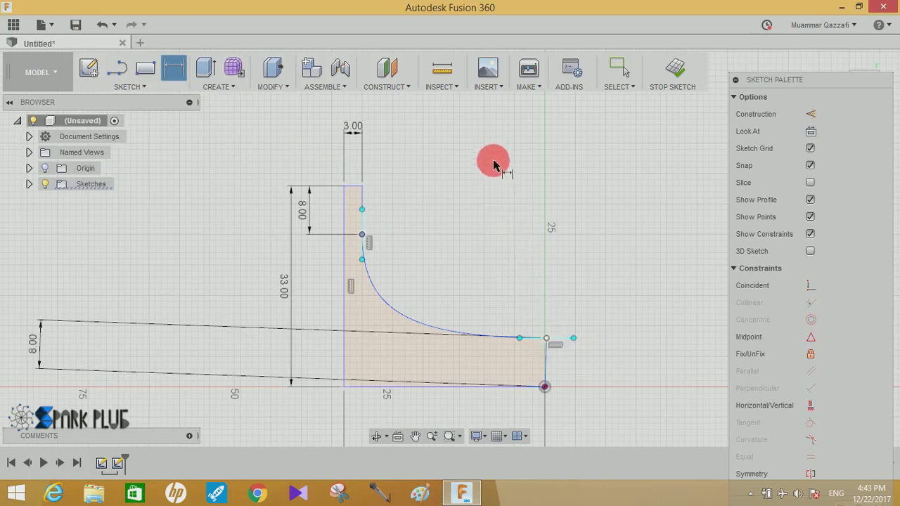
{"action": "left_click_drag", "start_coordinate": [492, 156], "coordinate": [492, 177]}
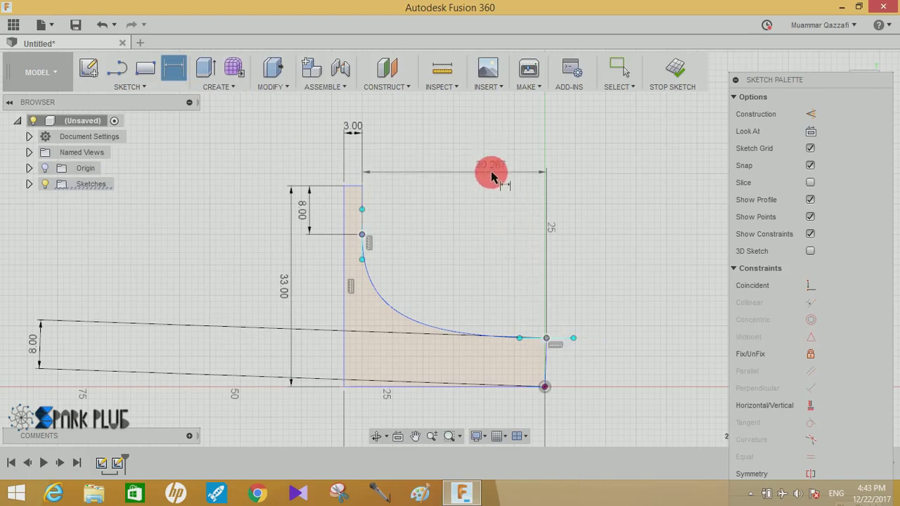
{"action": "left_click", "coordinate": [491, 173]}
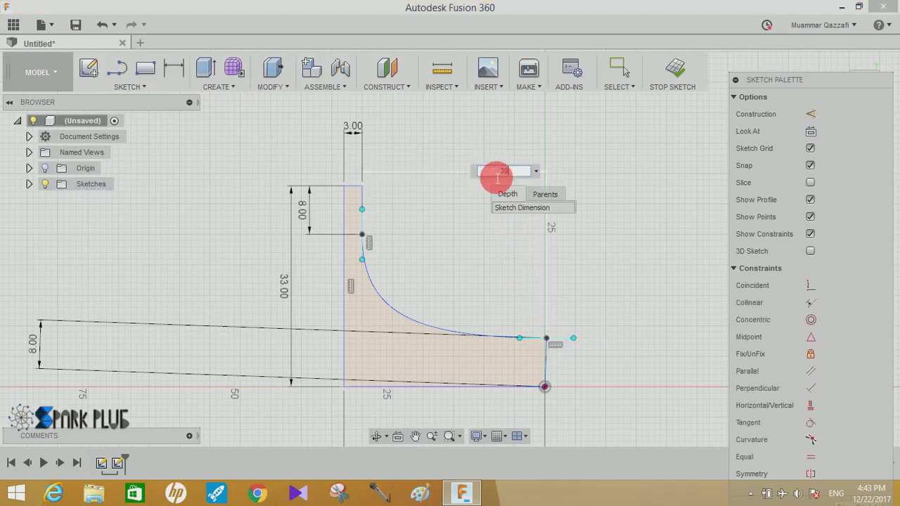
{"action": "key", "text": "Return"}
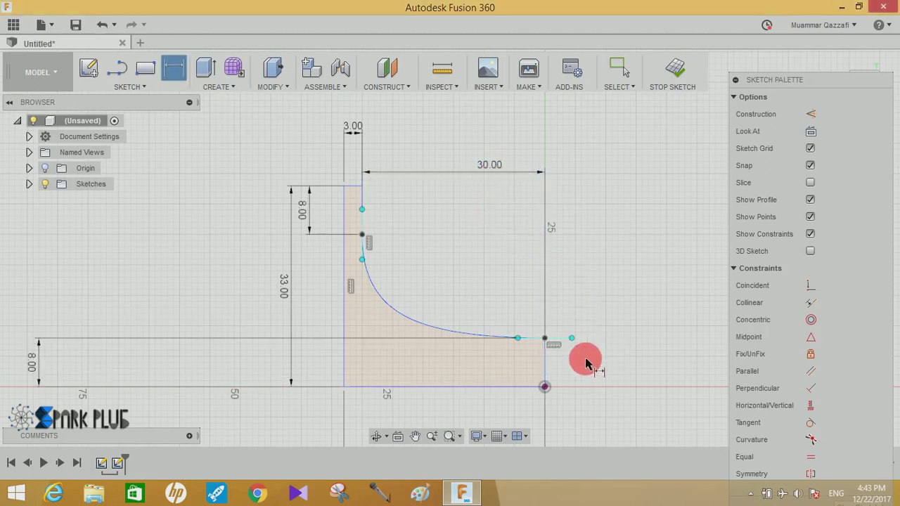
{"action": "scroll", "coordinate": [586, 362], "scroll_direction": "down", "scroll_amount": 2}
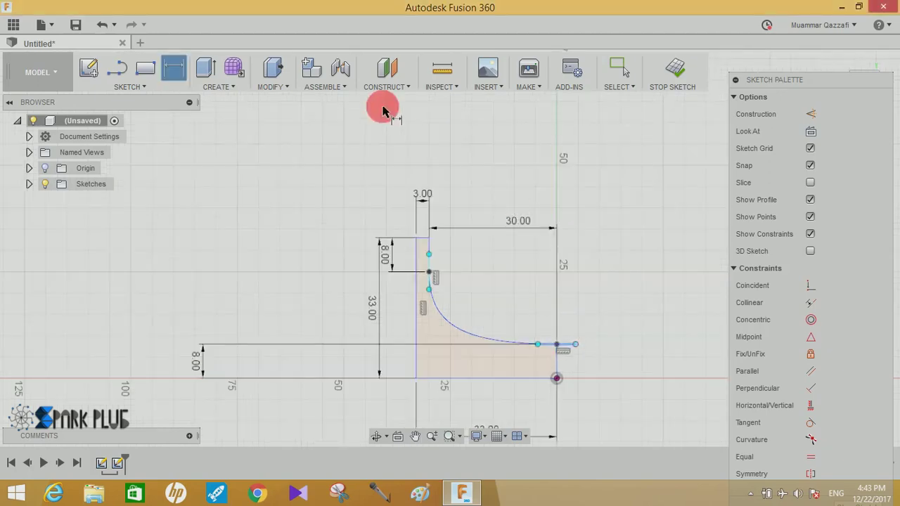
{"action": "left_click", "coordinate": [238, 92]}
Step: Revolve the hub profile 360° around its bottom edge as a new component
{"action": "left_click", "coordinate": [227, 130]}
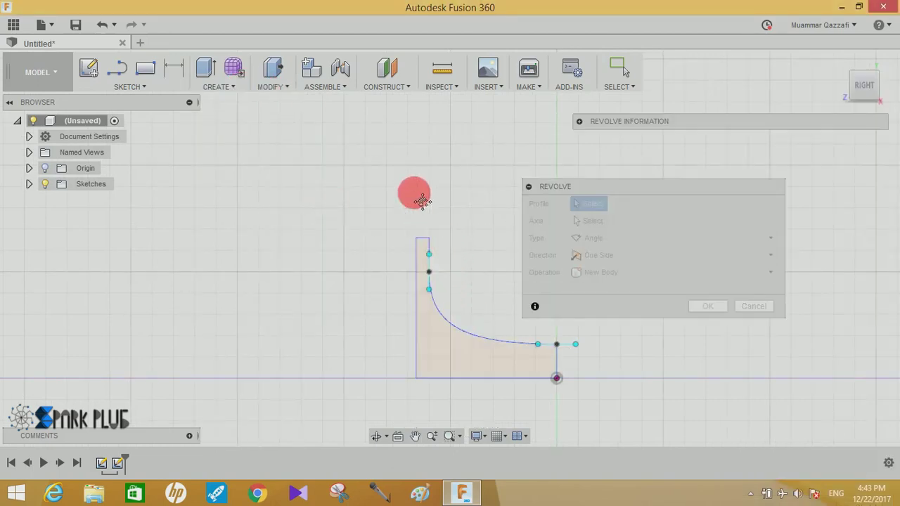
{"action": "left_click", "coordinate": [444, 277]}
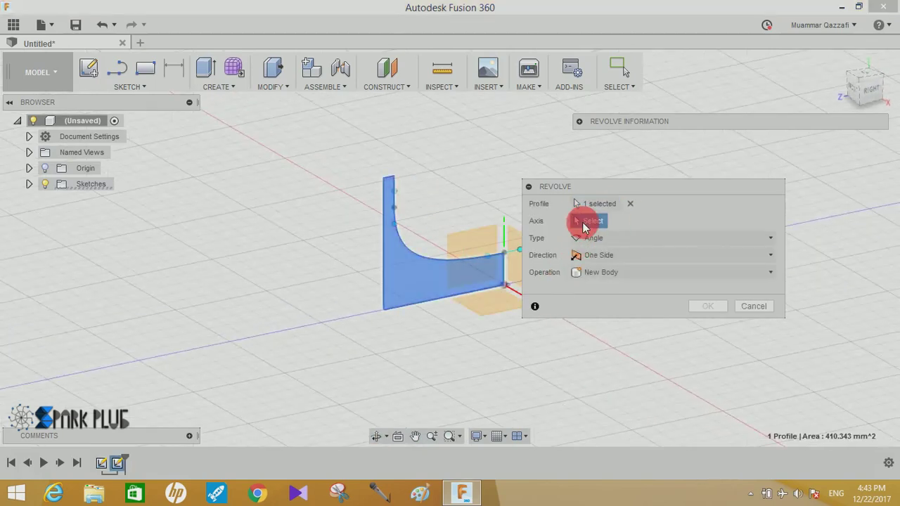
{"action": "left_click", "coordinate": [428, 300]}
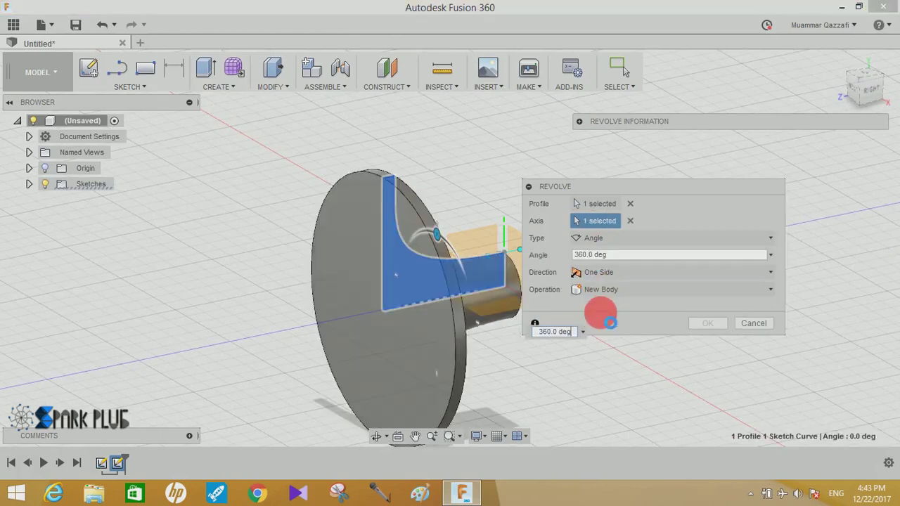
{"action": "left_click", "coordinate": [606, 293]}
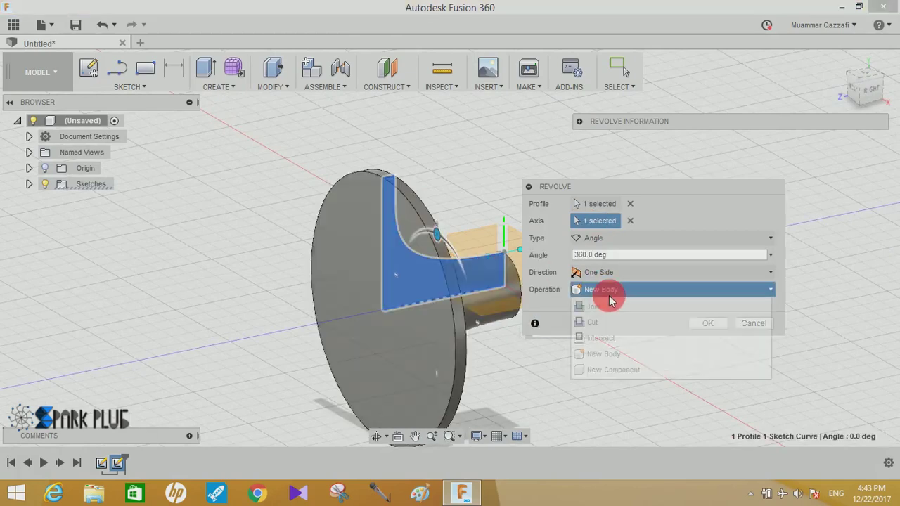
{"action": "left_click", "coordinate": [607, 367]}
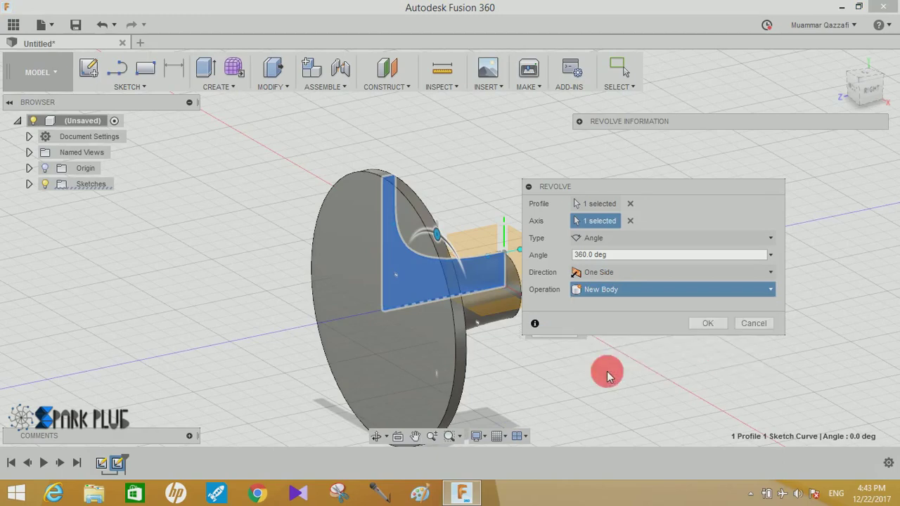
{"action": "left_click", "coordinate": [710, 326]}
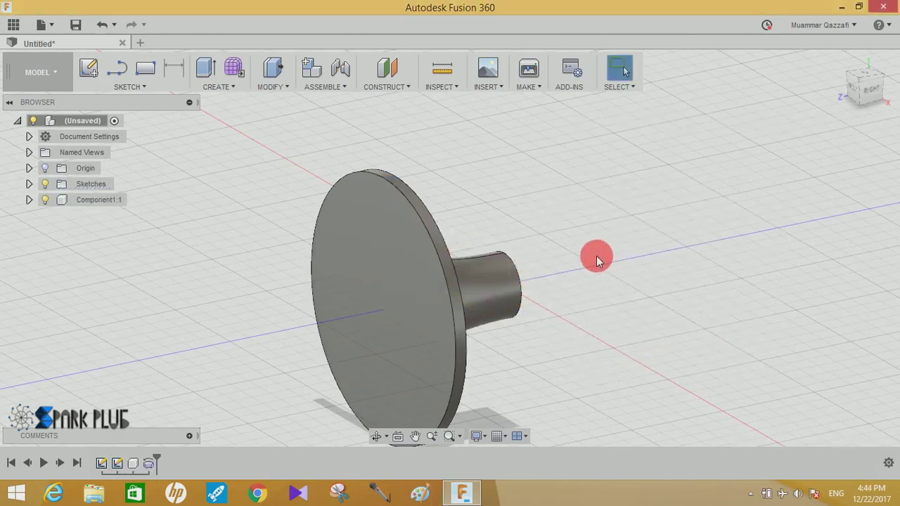
{"action": "middle_click_drag", "start_coordinate": [583, 248], "coordinate": [602, 265], "text": "shift"}
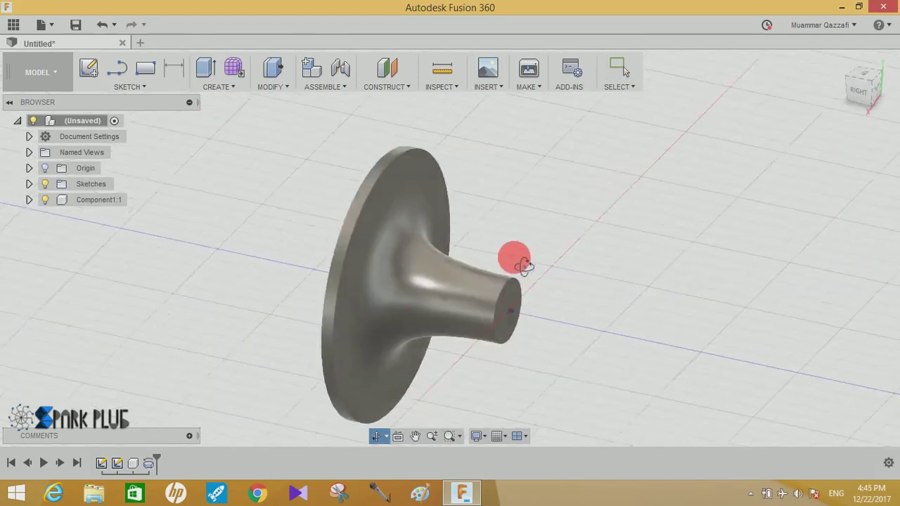
{"action": "left_click", "coordinate": [88, 70]}
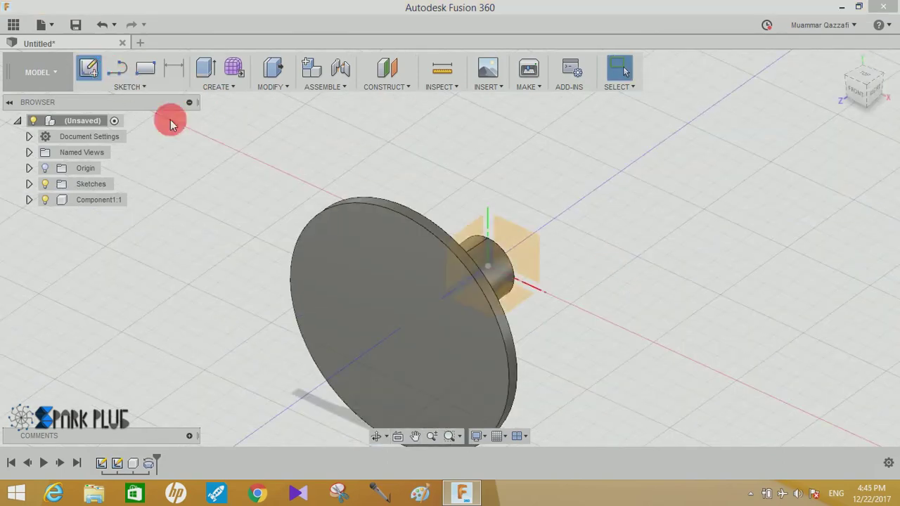
Step: Start a new sketch on the side plane with a 10 mm horizontal line along the axis
{"action": "left_click", "coordinate": [472, 236]}
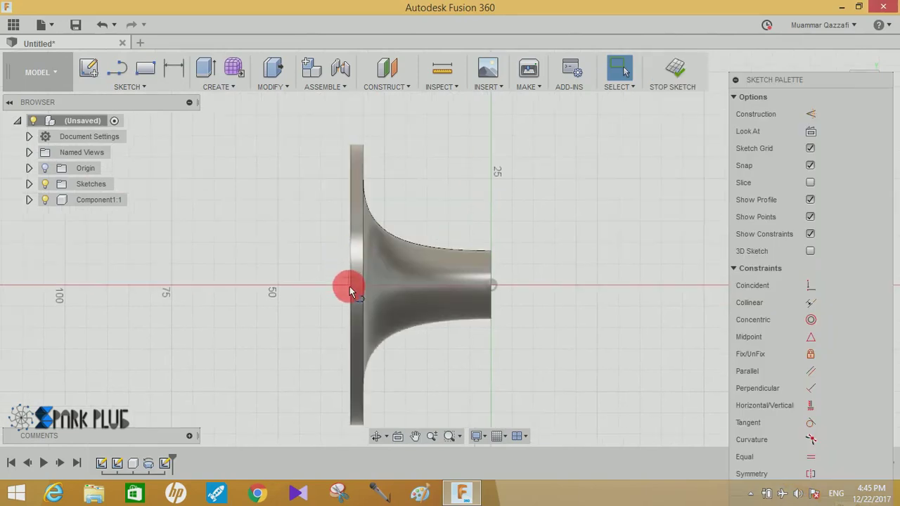
{"action": "scroll", "coordinate": [353, 288], "scroll_direction": "up", "scroll_amount": 3}
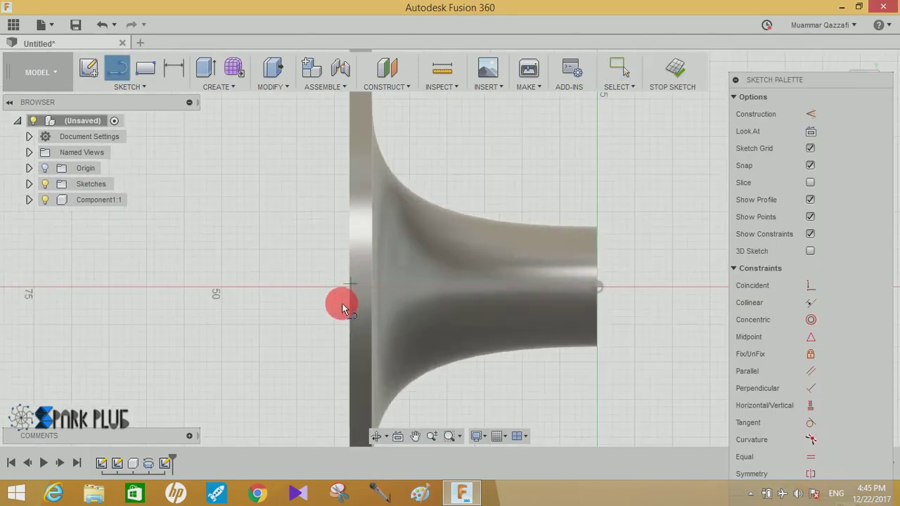
{"action": "left_click", "coordinate": [351, 289]}
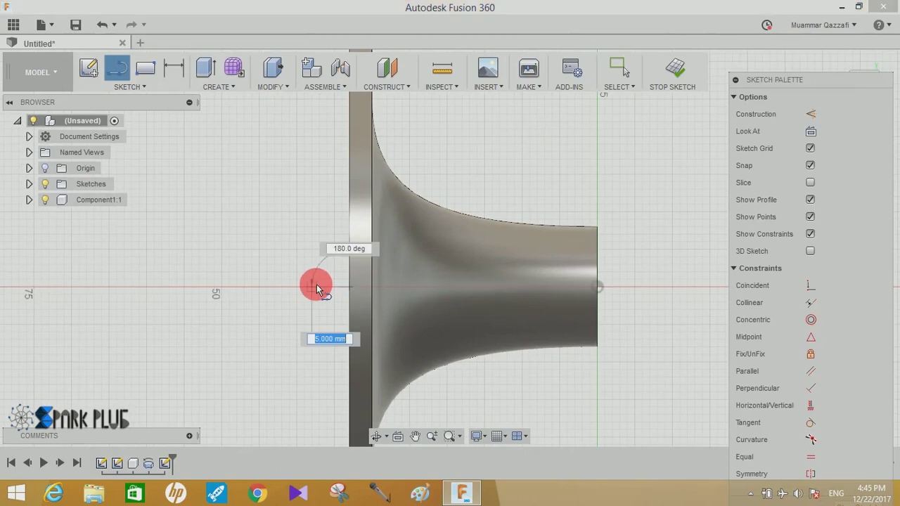
{"action": "key", "text": "Return"}
{"action": "key", "text": "Escape"}
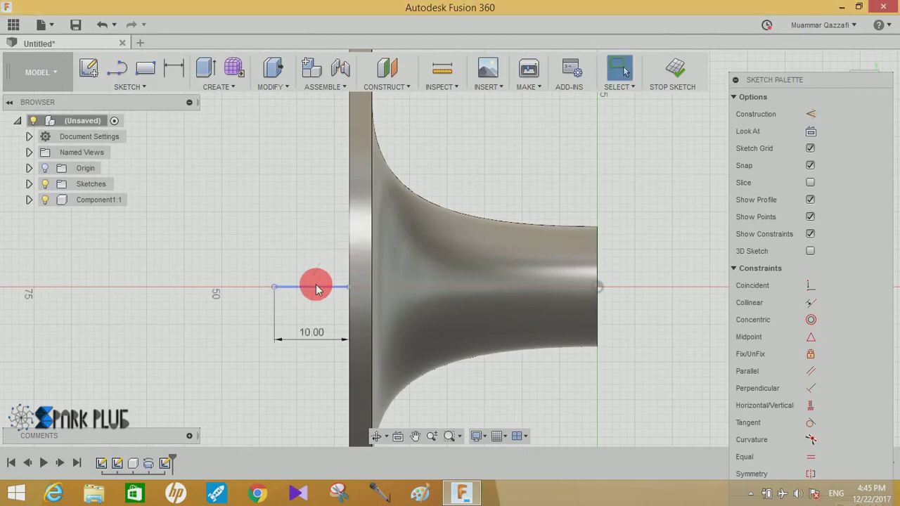
Step: Draw 10 mm and 15 mm vertical uprights from the line's two ends
{"action": "key", "text": "l"}
{"action": "left_click", "coordinate": [275, 287]}
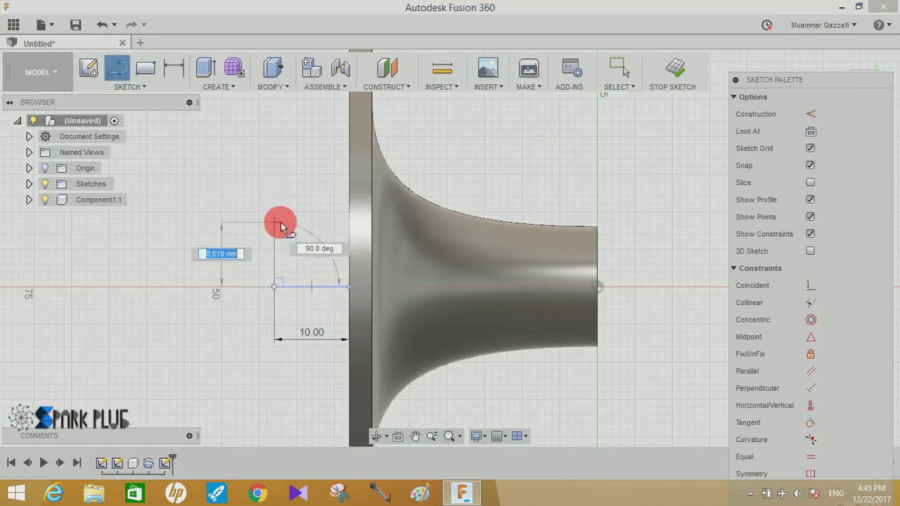
{"action": "key", "text": "Return"}
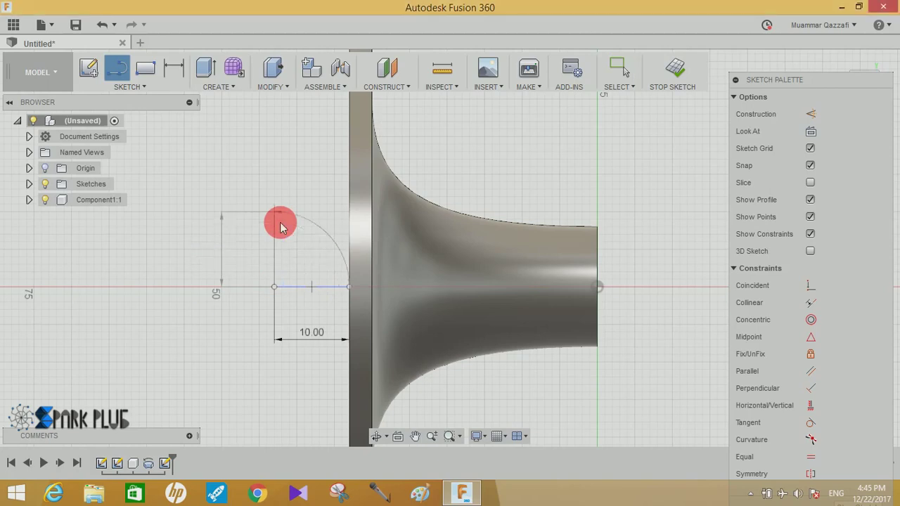
{"action": "key", "text": "Escape"}
{"action": "key", "text": "l"}
{"action": "left_click", "coordinate": [349, 287]}
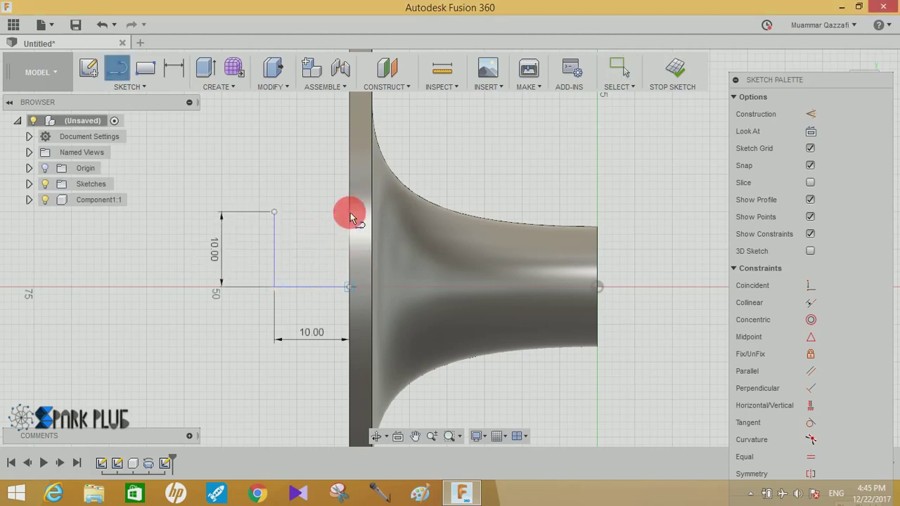
{"action": "type", "text": "15"}
{"action": "key", "text": "Return"}
{"action": "key", "text": "Escape"}
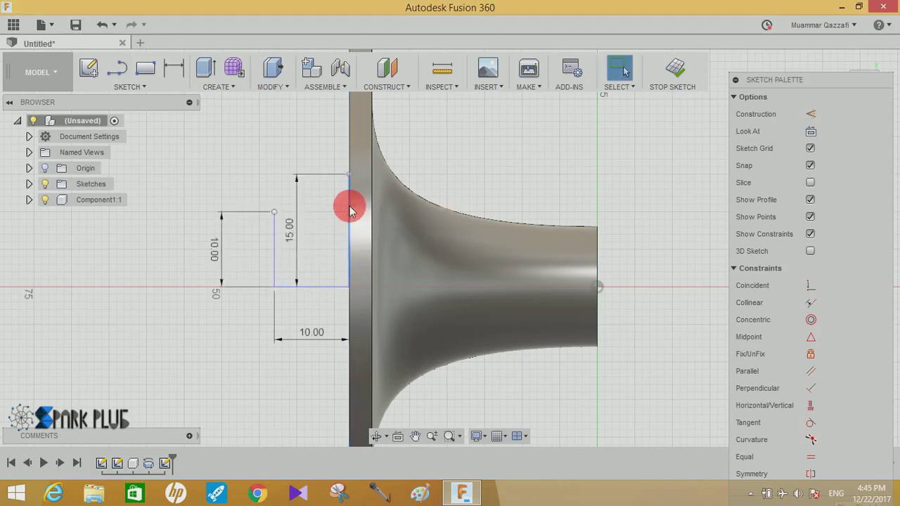
Step: Start a trial spline across the upright tops, then cancel it
{"action": "left_click", "coordinate": [128, 86]}
{"action": "left_click", "coordinate": [124, 130]}
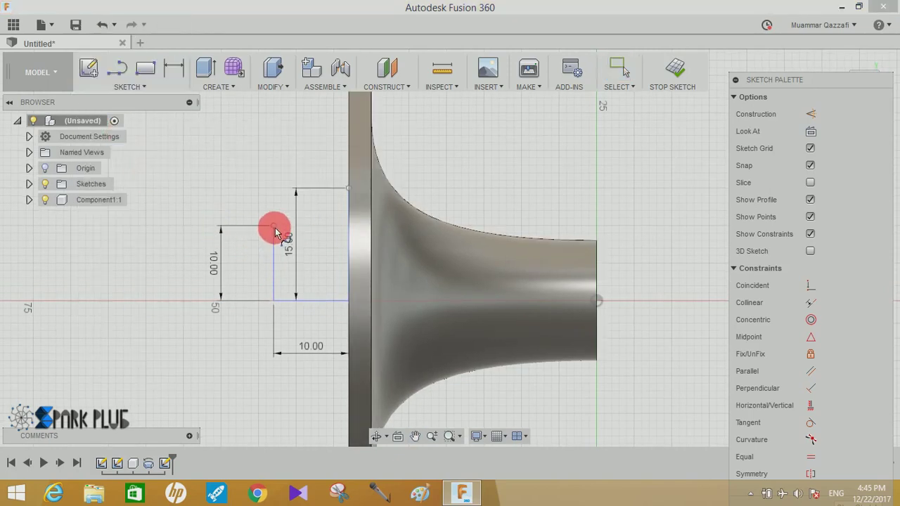
{"action": "left_click", "coordinate": [282, 226]}
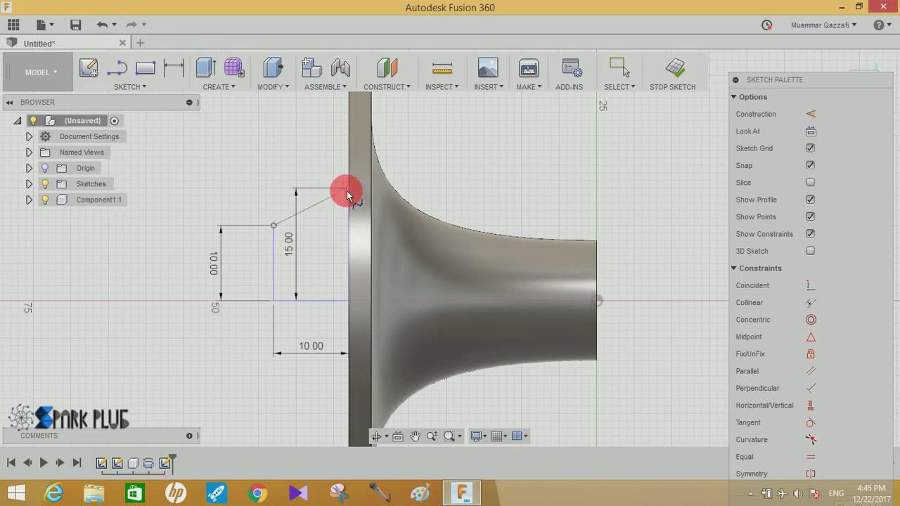
{"action": "left_click", "coordinate": [350, 190]}
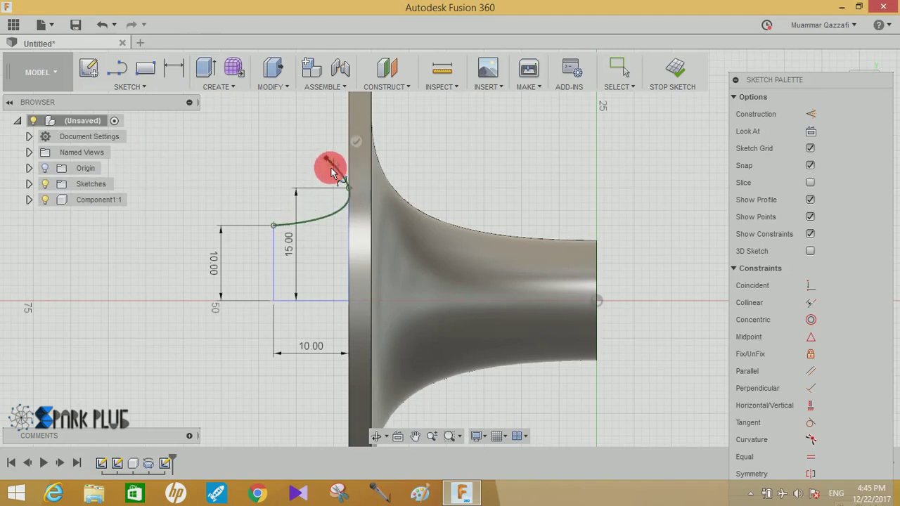
{"action": "left_click", "coordinate": [327, 158]}
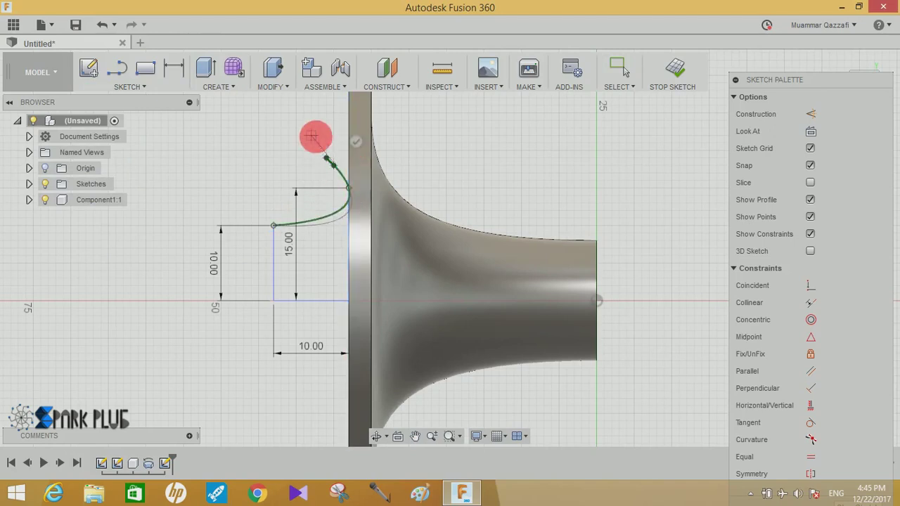
{"action": "key", "text": "Escape"}
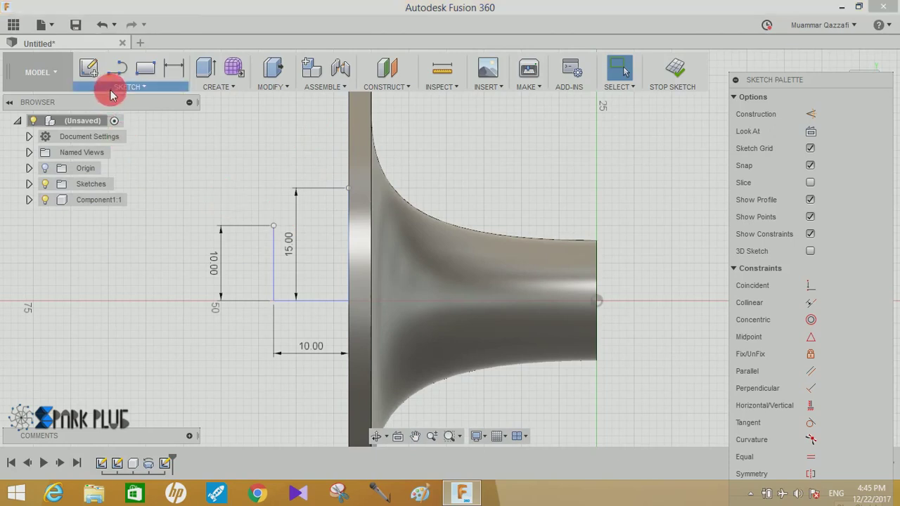
Step: Draw another spline through the upright tops, then delete it
{"action": "left_click", "coordinate": [110, 95]}
{"action": "left_click", "coordinate": [120, 126]}
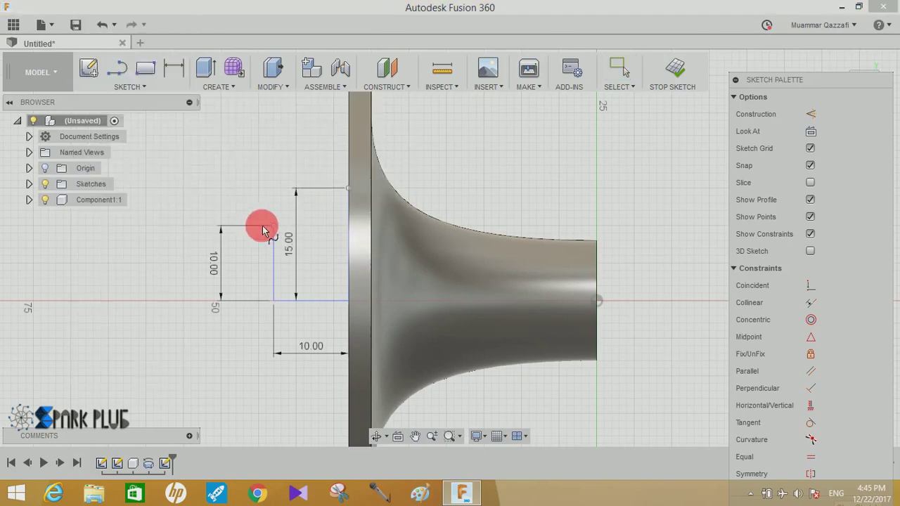
{"action": "left_click", "coordinate": [273, 226]}
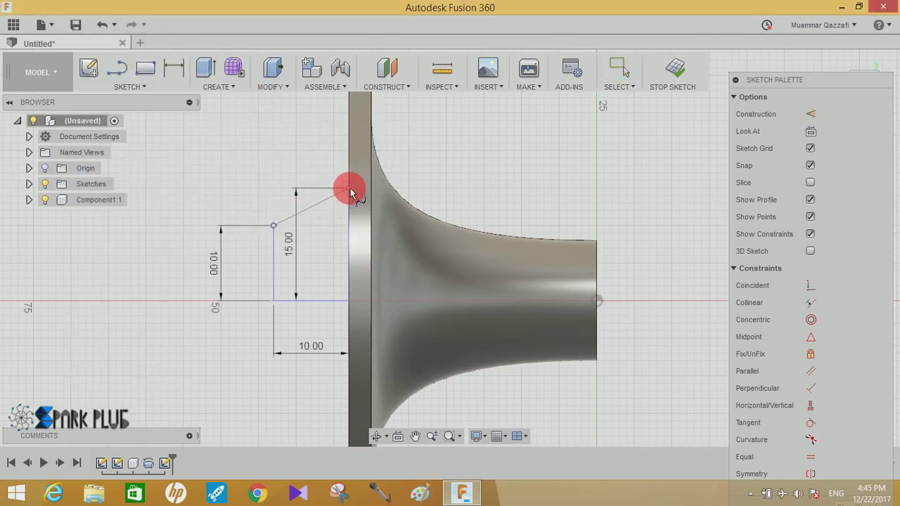
{"action": "left_click", "coordinate": [348, 188]}
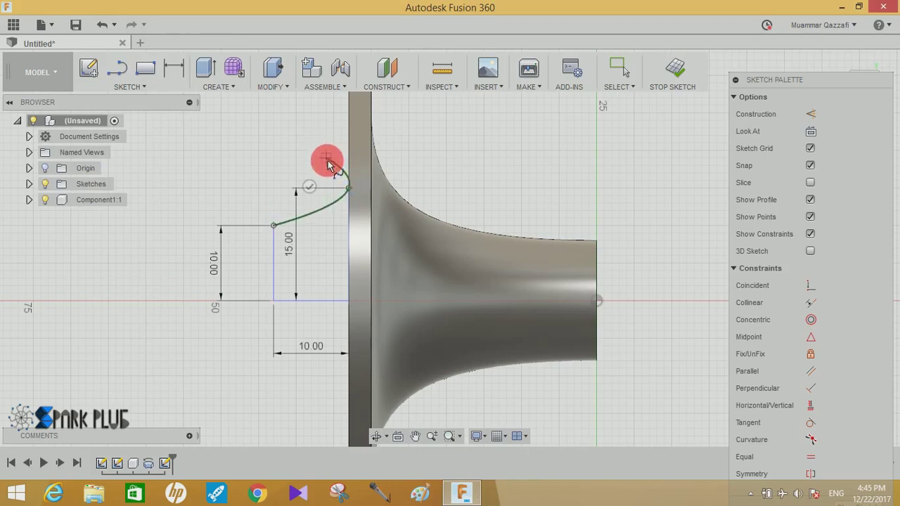
{"action": "left_click", "coordinate": [326, 159]}
{"action": "left_click", "coordinate": [309, 186]}
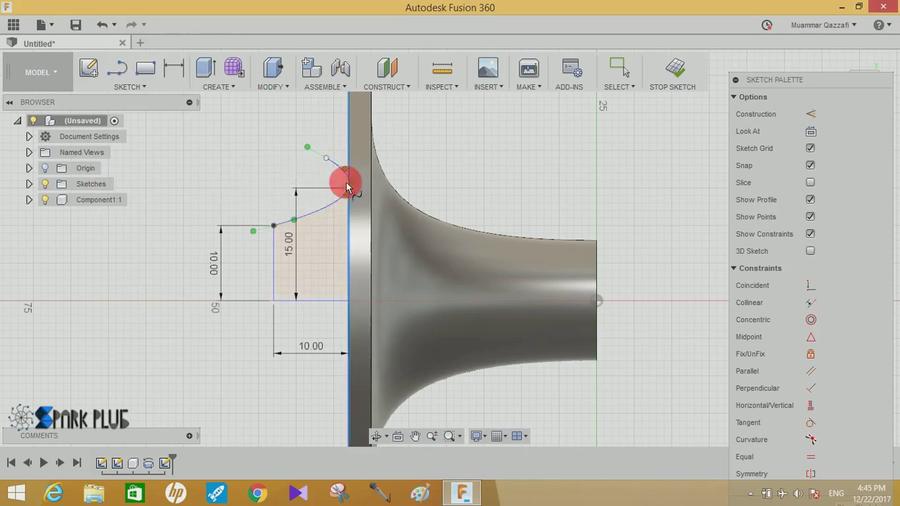
{"action": "scroll", "coordinate": [327, 197], "scroll_direction": "up", "scroll_amount": 3}
{"action": "key", "text": "Escape"}
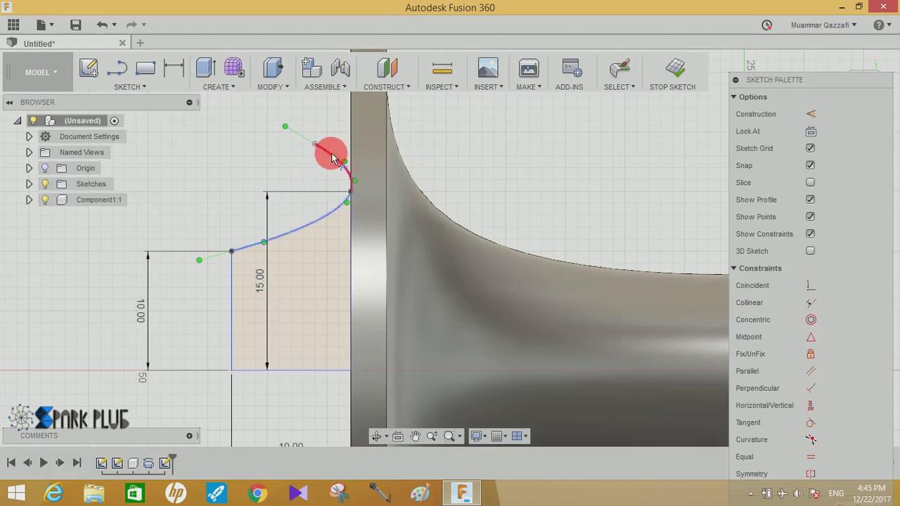
{"action": "key", "text": "Delete"}
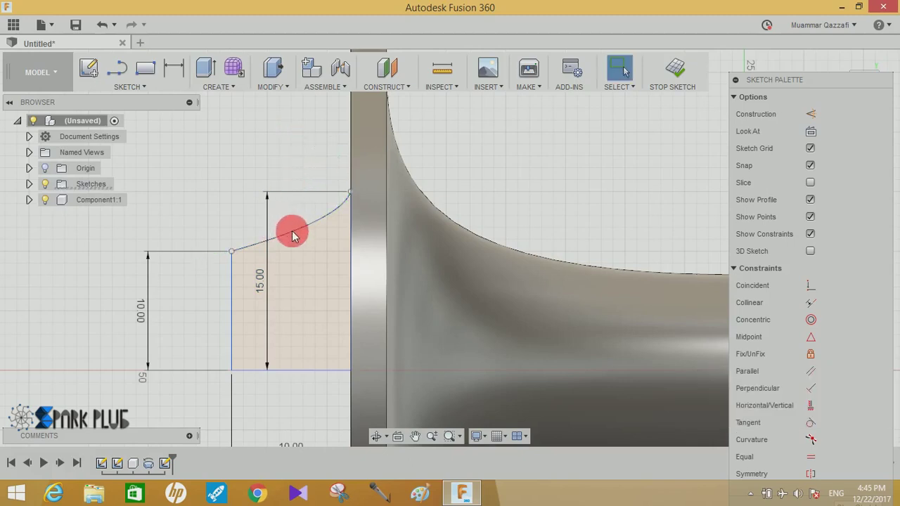
{"action": "left_click", "coordinate": [292, 235]}
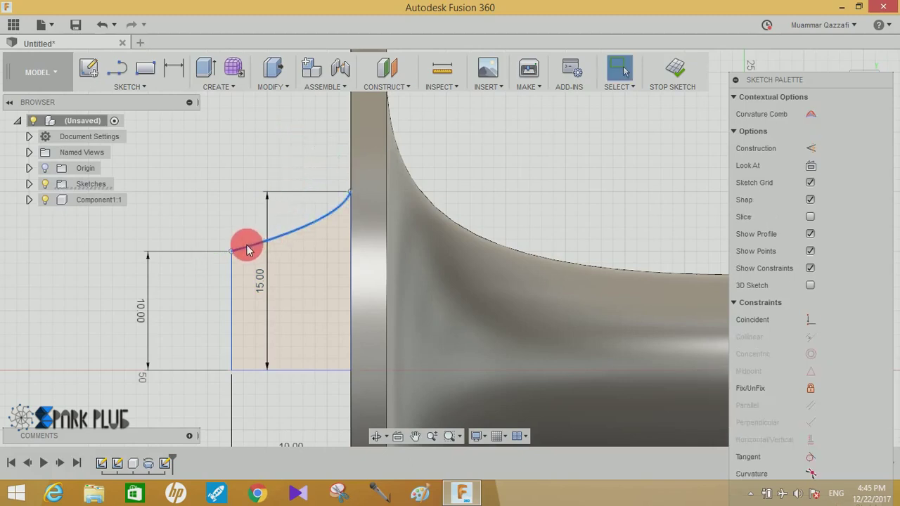
{"action": "key", "text": "Delete"}
Step: Draw a straight sloped line joining the tops of the 10 mm and 15 mm uprights
{"action": "left_click", "coordinate": [120, 73]}
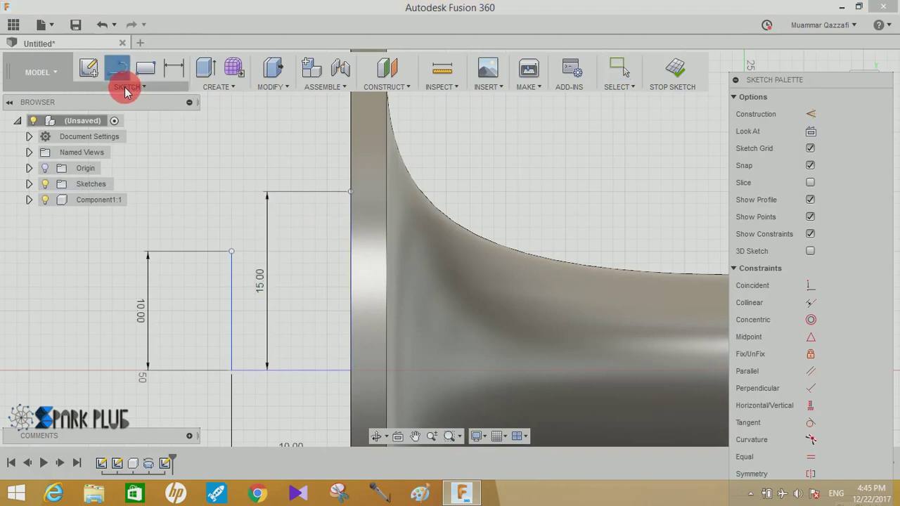
{"action": "left_click", "coordinate": [127, 90]}
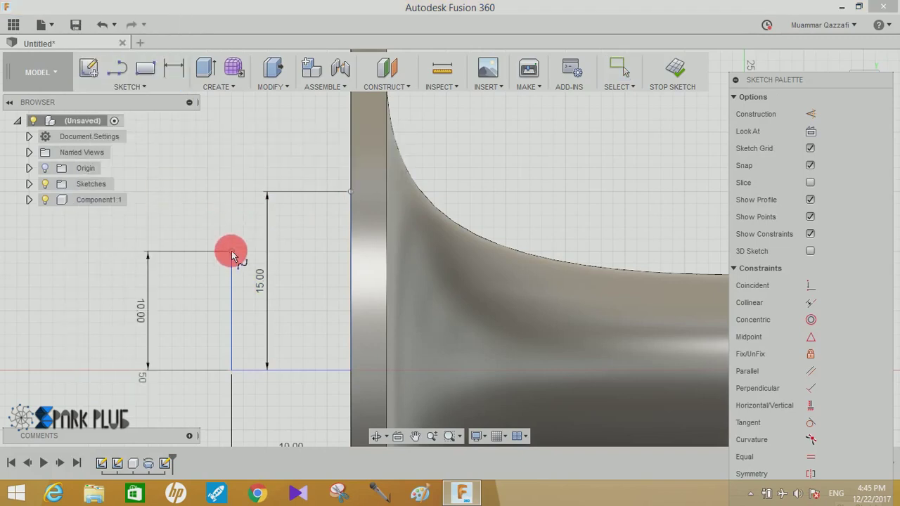
{"action": "left_click", "coordinate": [232, 252]}
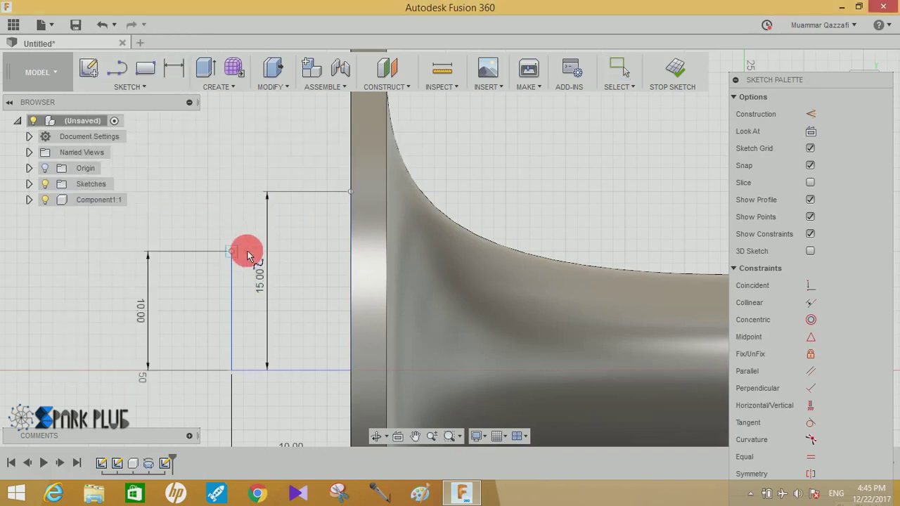
{"action": "left_click", "coordinate": [350, 192]}
{"action": "left_click", "coordinate": [336, 161]}
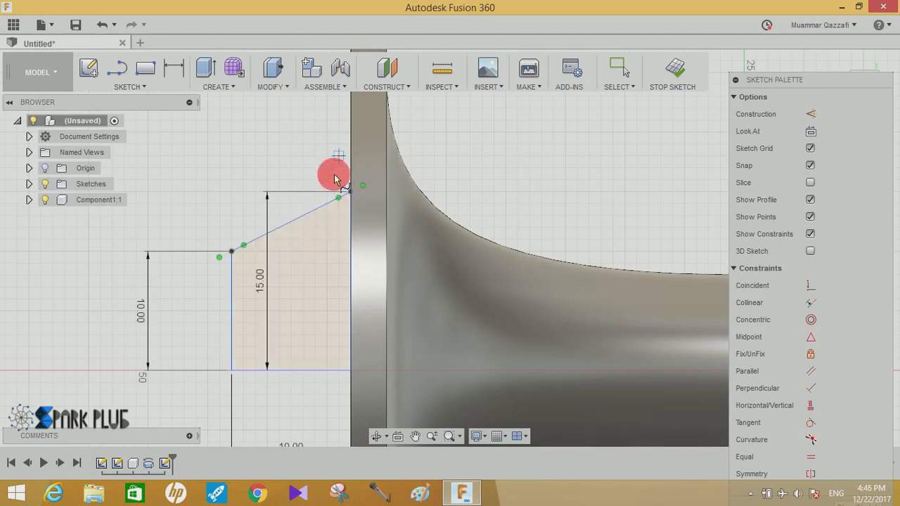
Step: Try a Horizontal constraint on the top segment, undo it, and view the flange at an angle
{"action": "left_click", "coordinate": [233, 255]}
{"action": "left_click", "coordinate": [227, 257]}
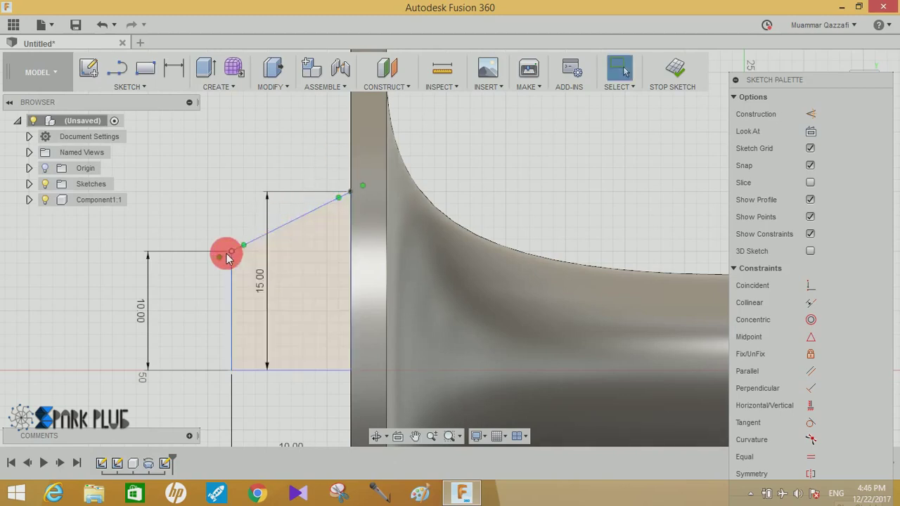
{"action": "left_click", "coordinate": [227, 257]}
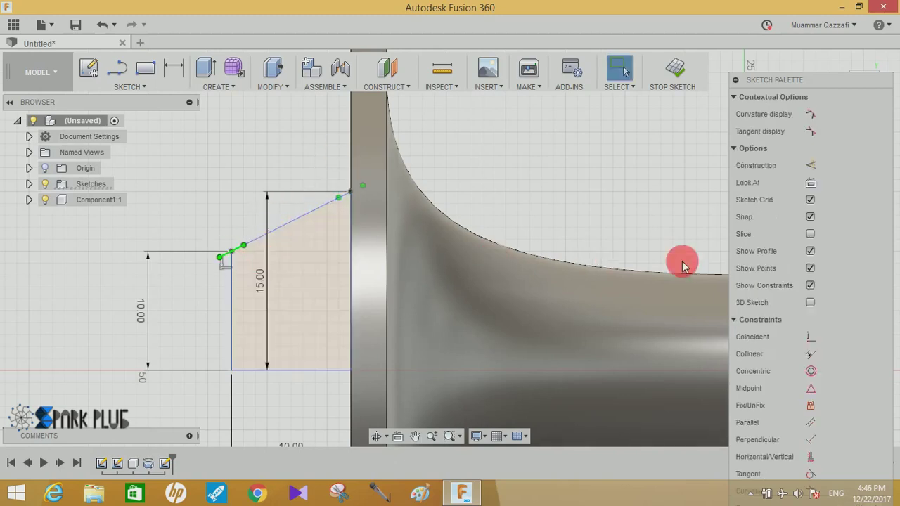
{"action": "left_click", "coordinate": [813, 457]}
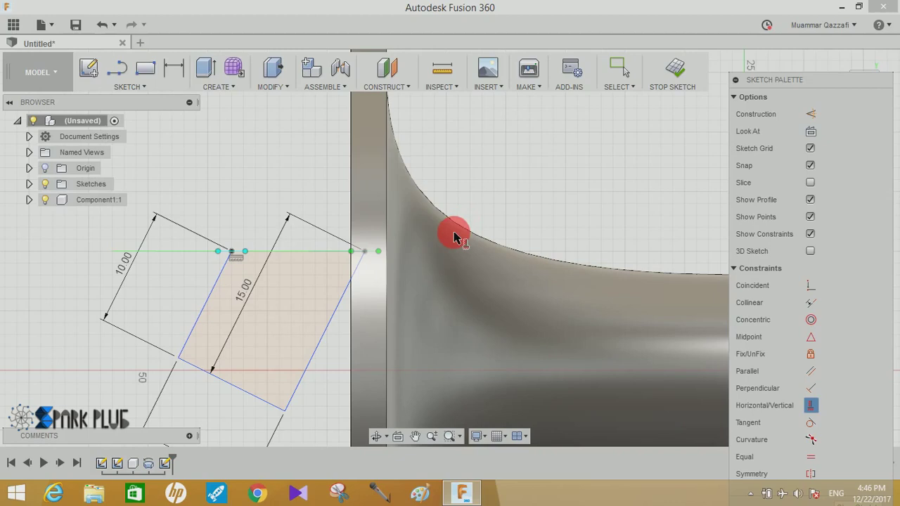
{"action": "left_click", "coordinate": [96, 28]}
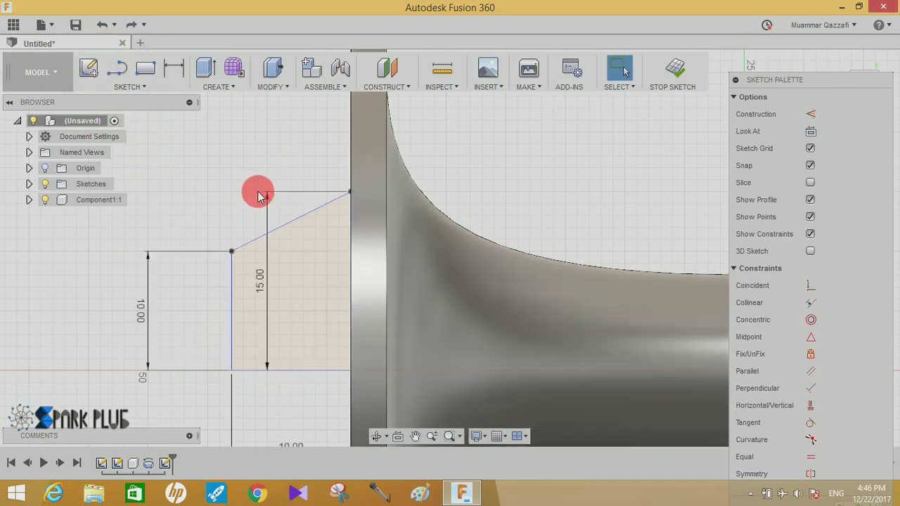
{"action": "scroll", "coordinate": [259, 195], "scroll_direction": "down", "scroll_amount": 2}
{"action": "scroll", "coordinate": [277, 241], "scroll_direction": "down", "scroll_amount": 2}
{"action": "scroll", "coordinate": [276, 247], "scroll_direction": "down", "scroll_amount": 1}
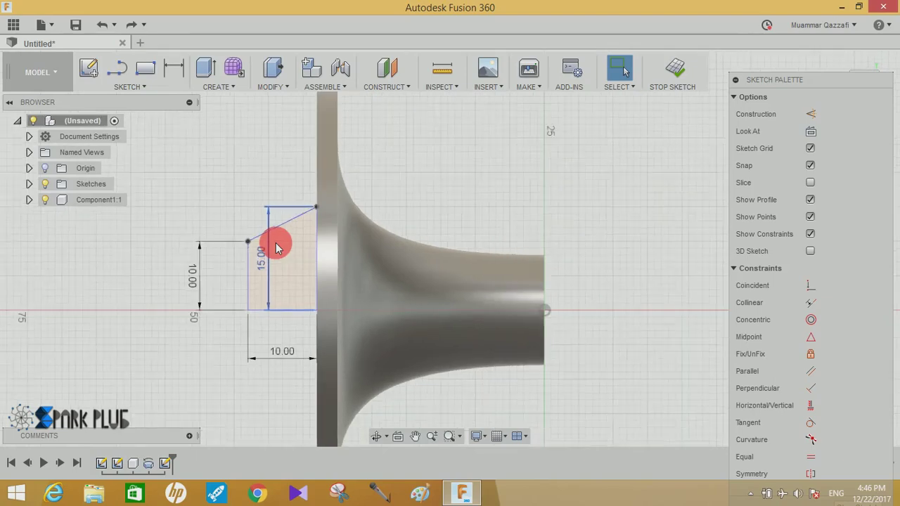
{"action": "mouse_move", "coordinate": [283, 253]}
{"action": "middle_mouse_down", "text": "shift"}
{"action": "mouse_move", "coordinate": [308, 269]}
{"action": "mouse_move", "coordinate": [291, 231]}
{"action": "middle_mouse_up", "text": "shift"}
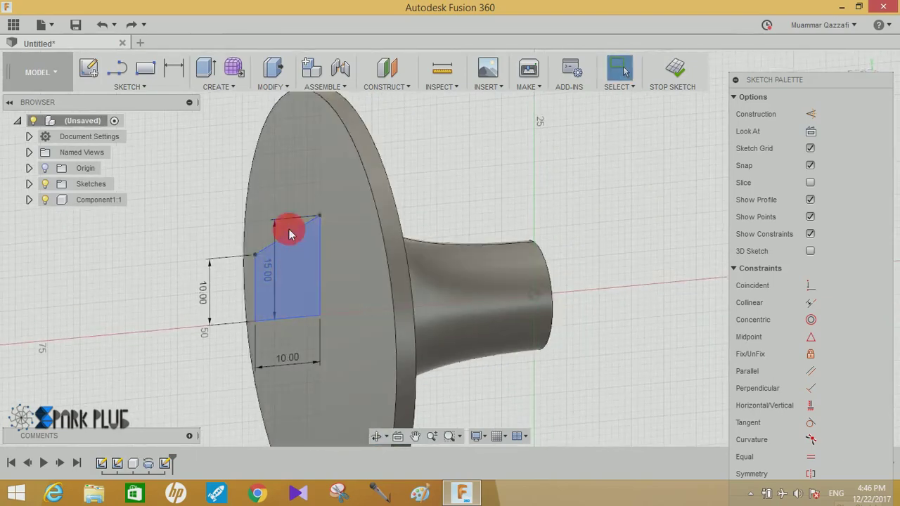
Step: Revolve the trapezoid profile about its 10 mm bottom line to add a conical boss
{"action": "left_click", "coordinate": [210, 93]}
{"action": "left_click", "coordinate": [215, 131]}
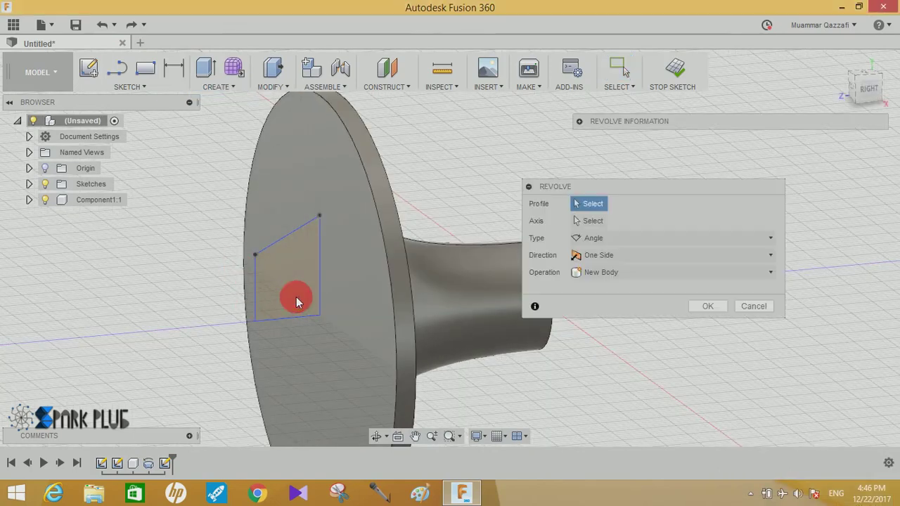
{"action": "left_click", "coordinate": [315, 286]}
{"action": "left_click", "coordinate": [588, 221]}
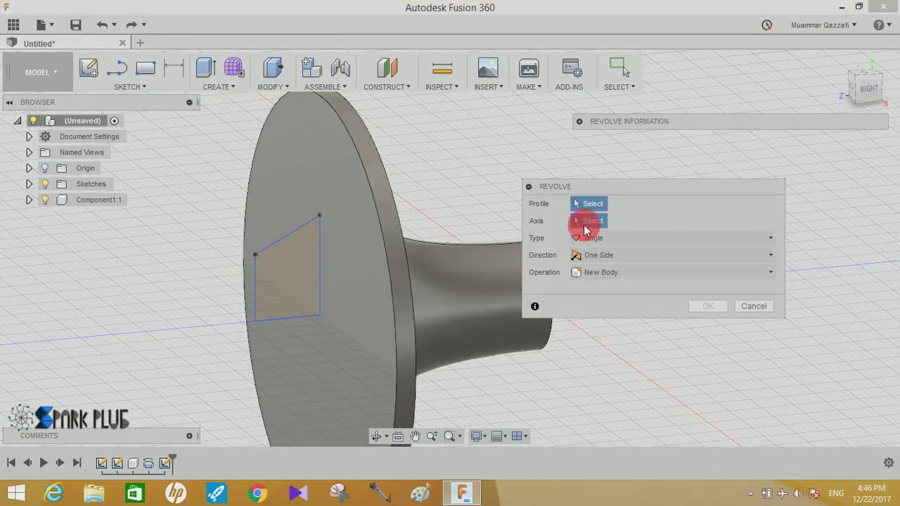
{"action": "left_click", "coordinate": [300, 319]}
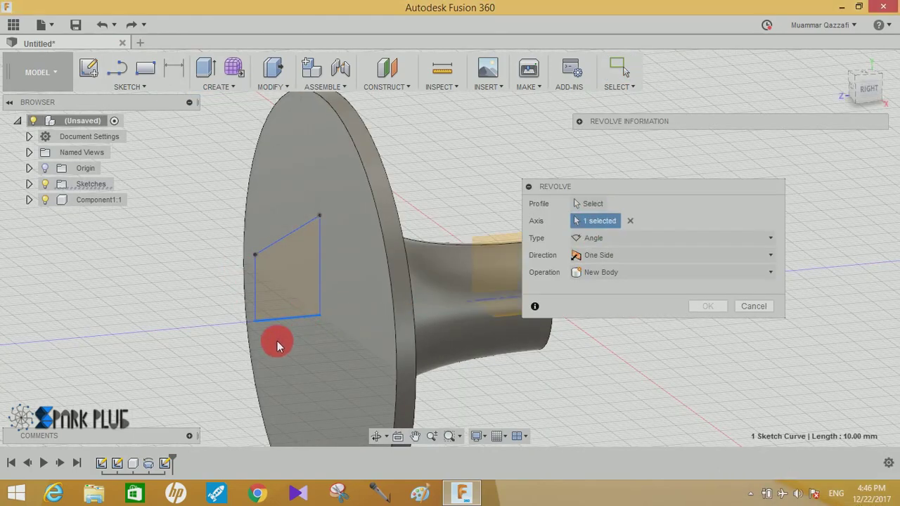
{"action": "left_click", "coordinate": [593, 203]}
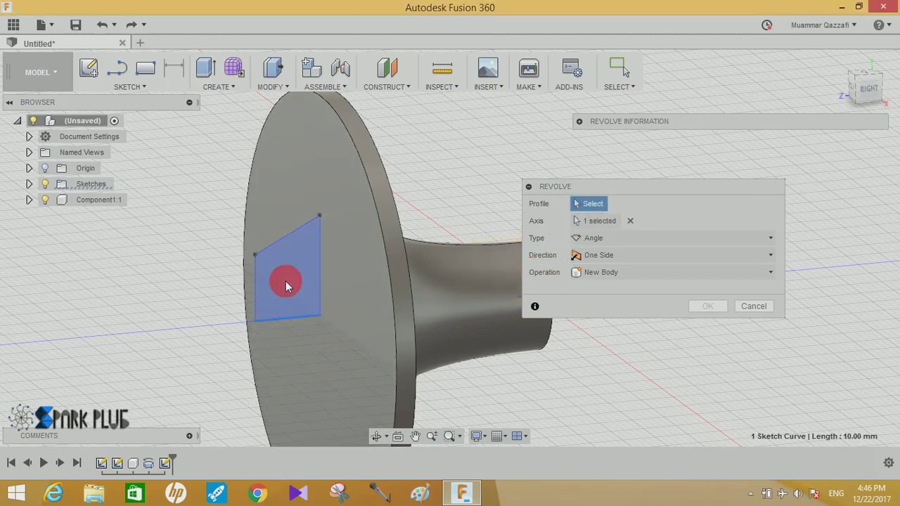
{"action": "left_click", "coordinate": [285, 280]}
{"action": "left_click", "coordinate": [710, 321]}
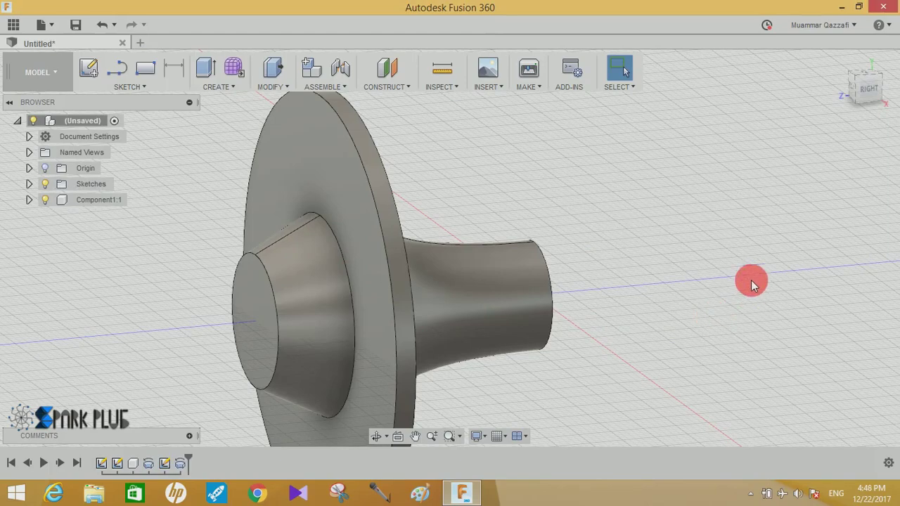
Step: Sketch on the flange's front disc face and draw a 29 mm line up from the hub centre
{"action": "scroll", "coordinate": [653, 223], "scroll_direction": "down", "scroll_amount": 3}
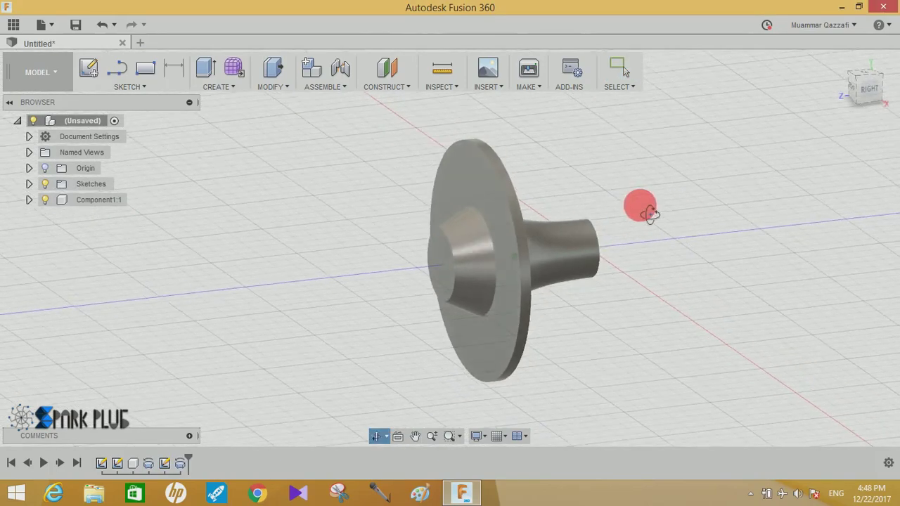
{"action": "middle_click_drag", "start_coordinate": [653, 222], "coordinate": [662, 212], "text": "shift"}
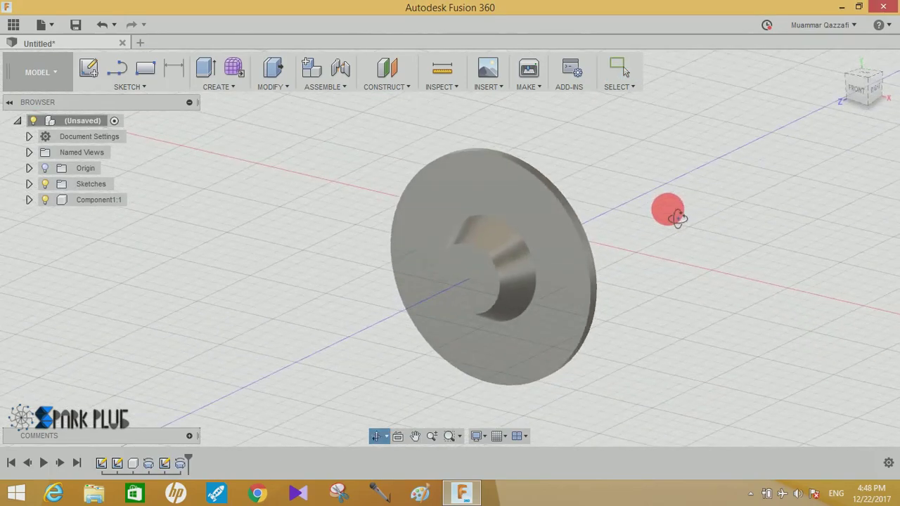
{"action": "left_click", "coordinate": [526, 206]}
{"action": "left_click", "coordinate": [89, 70]}
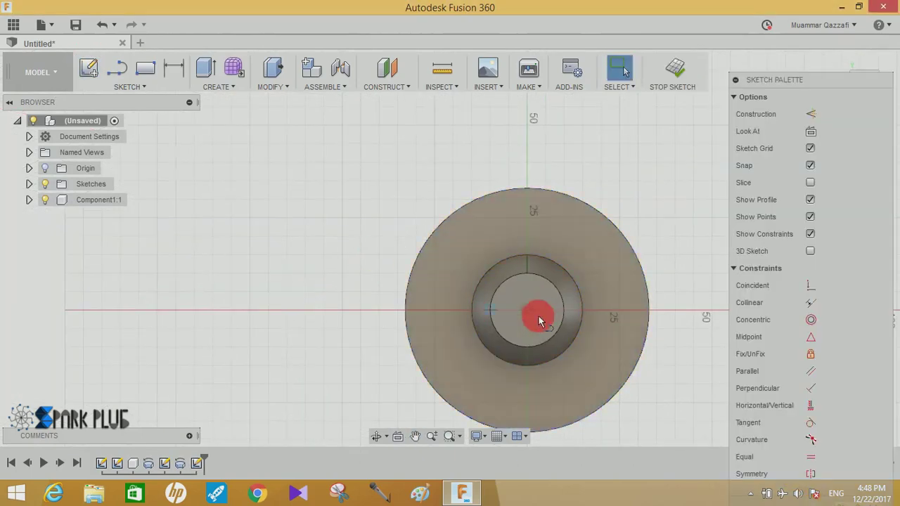
{"action": "key", "text": "l"}
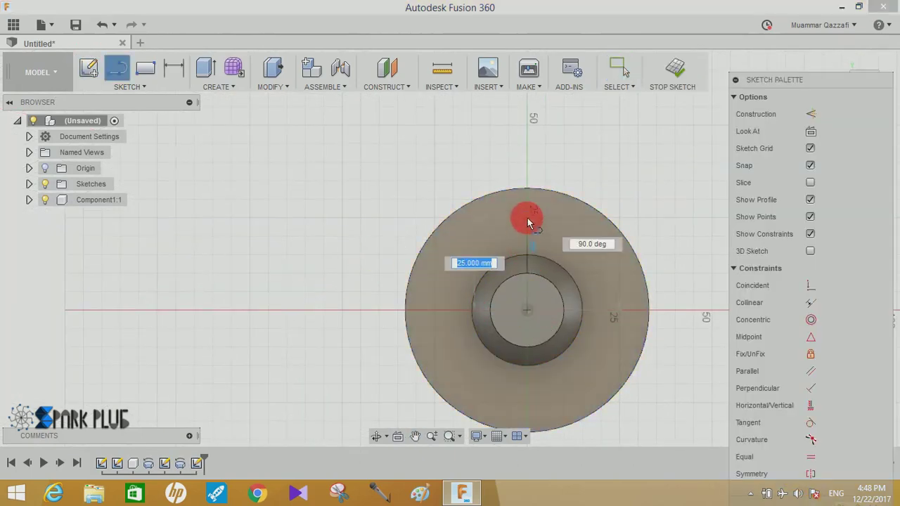
{"action": "type", "text": "29"}
{"action": "key", "text": "Return"}
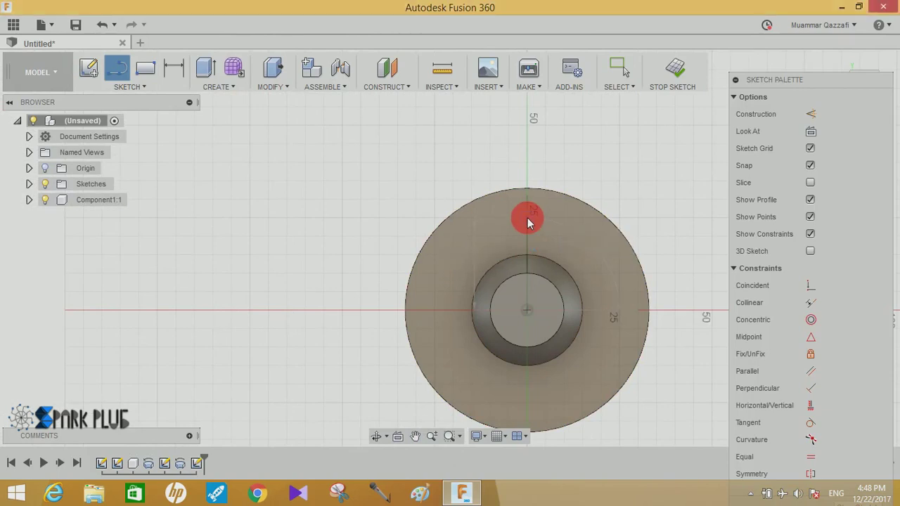
{"action": "key", "text": "Escape"}
{"action": "scroll", "coordinate": [525, 196], "scroll_direction": "up", "scroll_amount": 3}
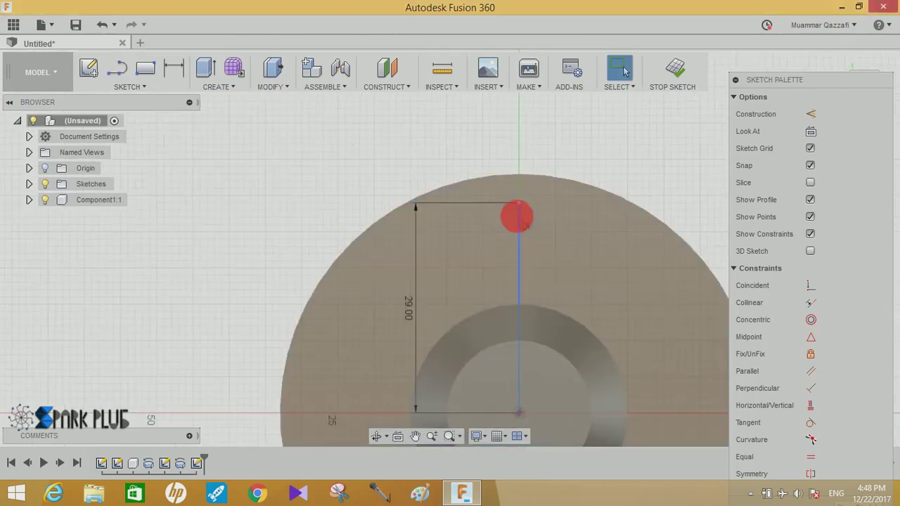
Step: Add a 2 mm circle at the line's top end, finish the sketch and start Extrude
{"action": "key", "text": "c"}
{"action": "scroll", "coordinate": [521, 207], "scroll_direction": "up", "scroll_amount": 2}
{"action": "left_click", "coordinate": [542, 226]}
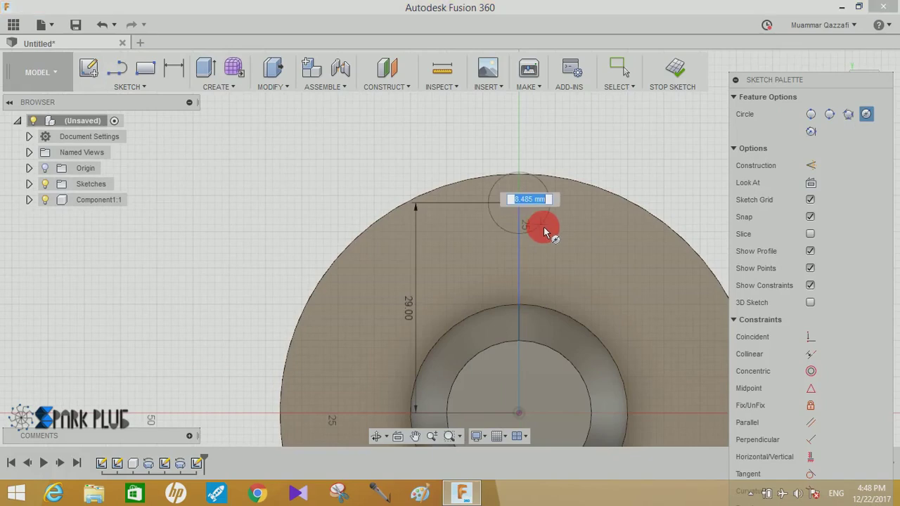
{"action": "key", "text": "Return"}
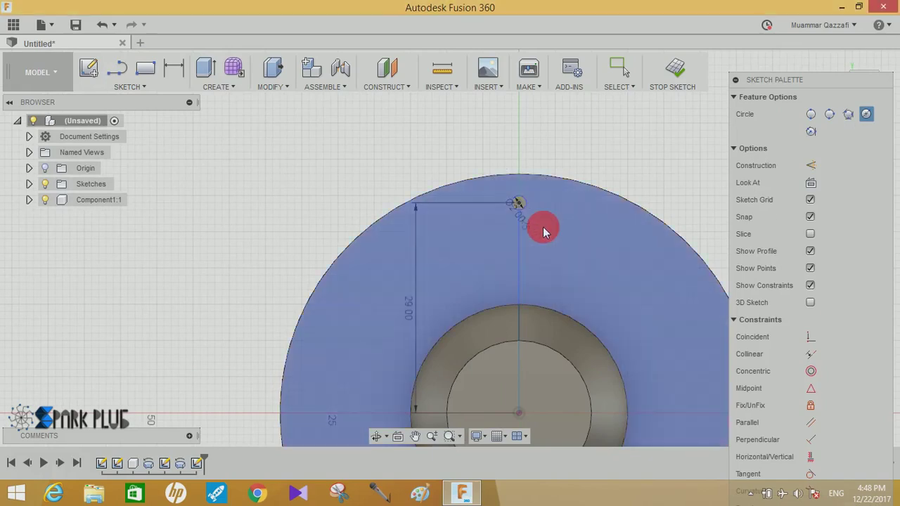
{"action": "key", "text": "Escape"}
{"action": "middle_click_drag", "start_coordinate": [542, 225], "coordinate": [498, 251], "text": "shift"}
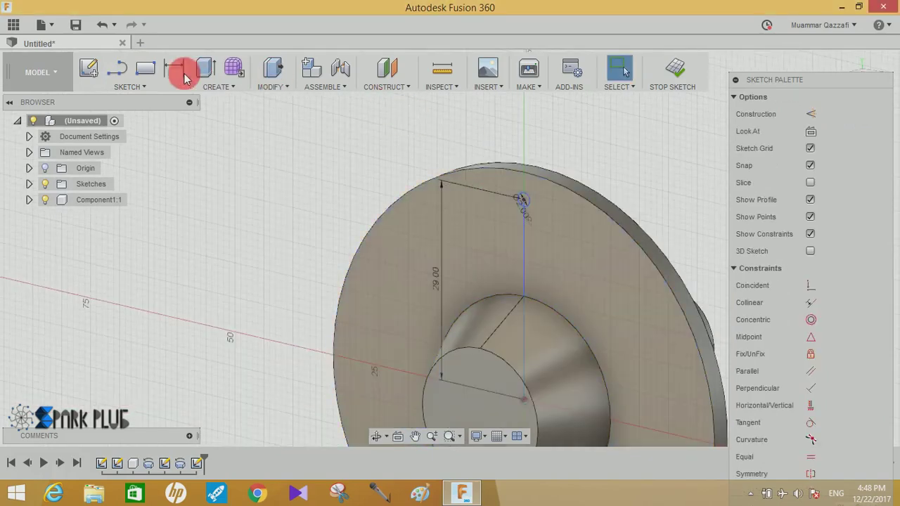
{"action": "left_click", "coordinate": [205, 67]}
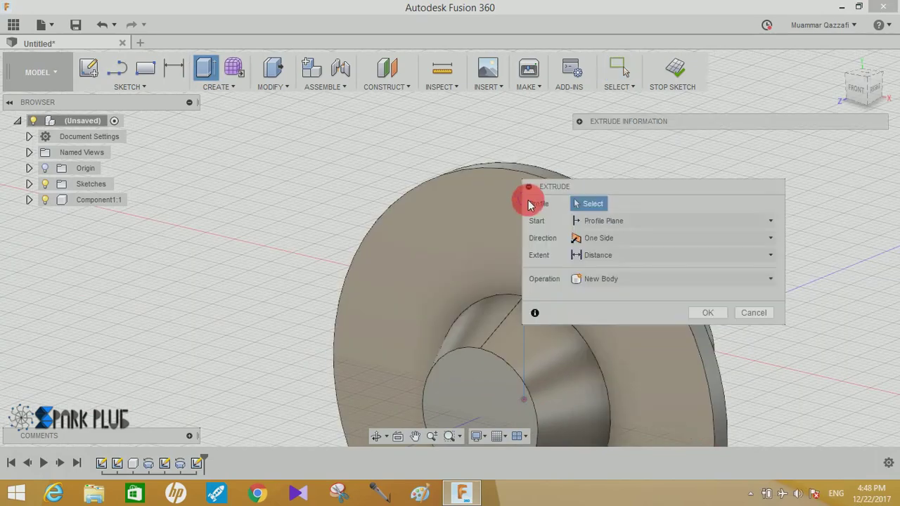
Step: Extrude the small circle into the flange as a cut to make a hole
{"action": "middle_click_drag", "start_coordinate": [531, 204], "coordinate": [464, 222], "text": "shift"}
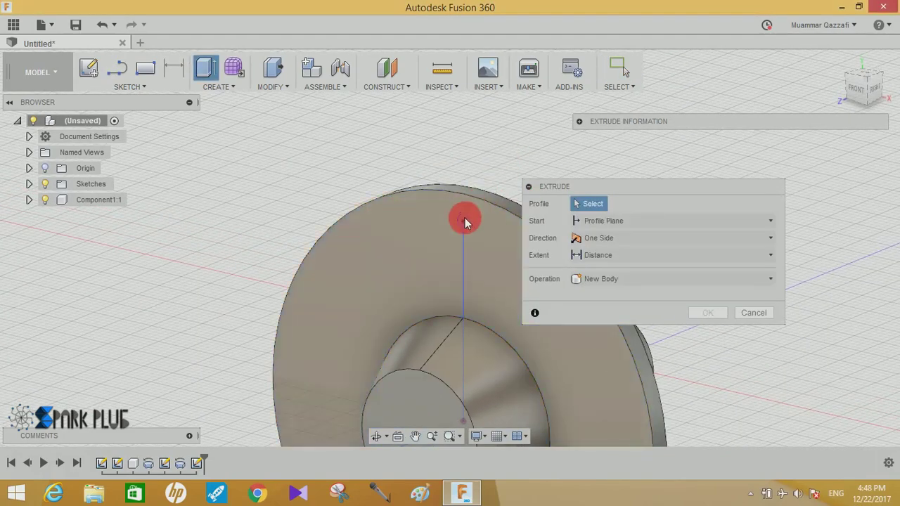
{"action": "left_click", "coordinate": [459, 222]}
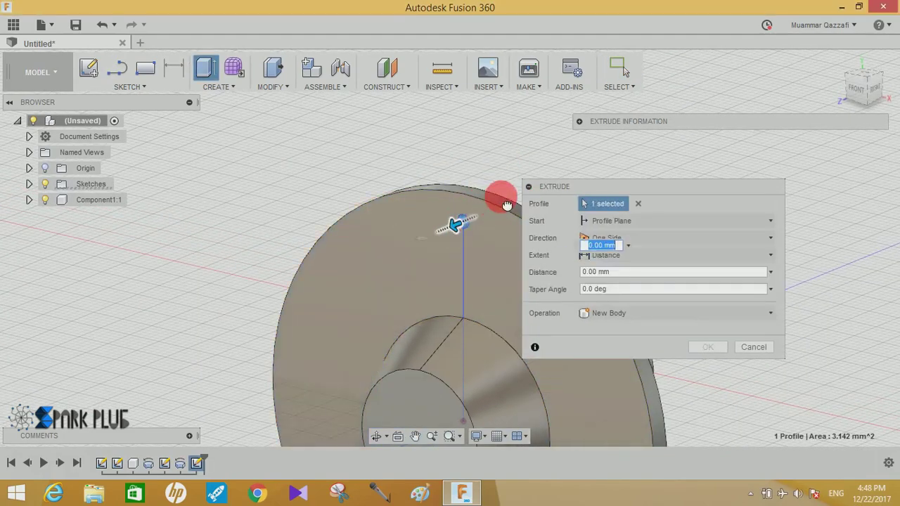
{"action": "left_click_drag", "start_coordinate": [526, 198], "coordinate": [513, 211]}
{"action": "left_click", "coordinate": [703, 364]}
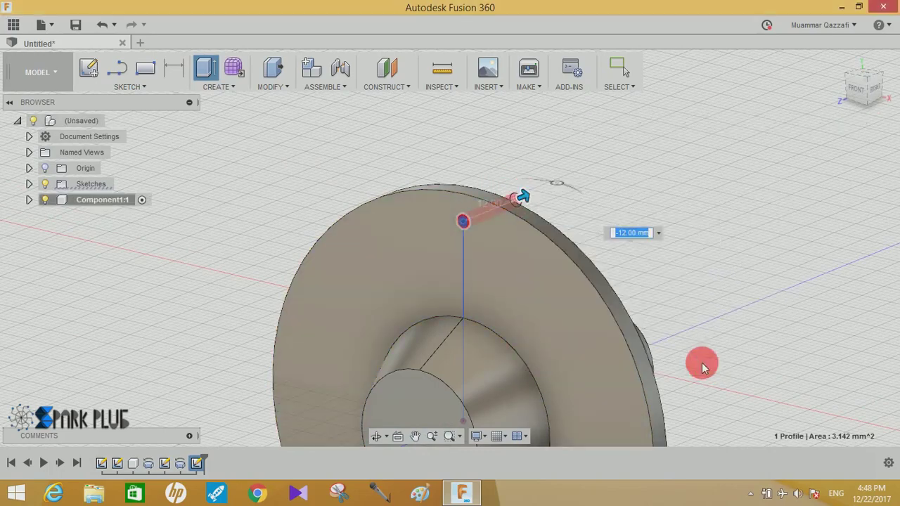
{"action": "mouse_move", "coordinate": [659, 277]}
{"action": "middle_mouse_down", "text": "shift"}
{"action": "mouse_move", "coordinate": [666, 290]}
{"action": "mouse_move", "coordinate": [686, 198]}
{"action": "middle_mouse_up", "text": "shift"}
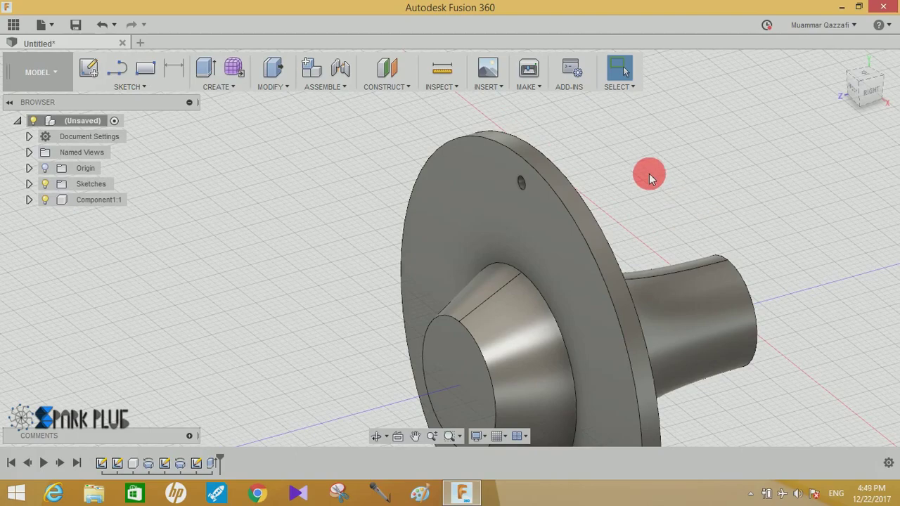
Step: Fillet the hole's front and back edges with a 0.25 radius
{"action": "left_click", "coordinate": [292, 84]}
{"action": "left_click", "coordinate": [291, 124]}
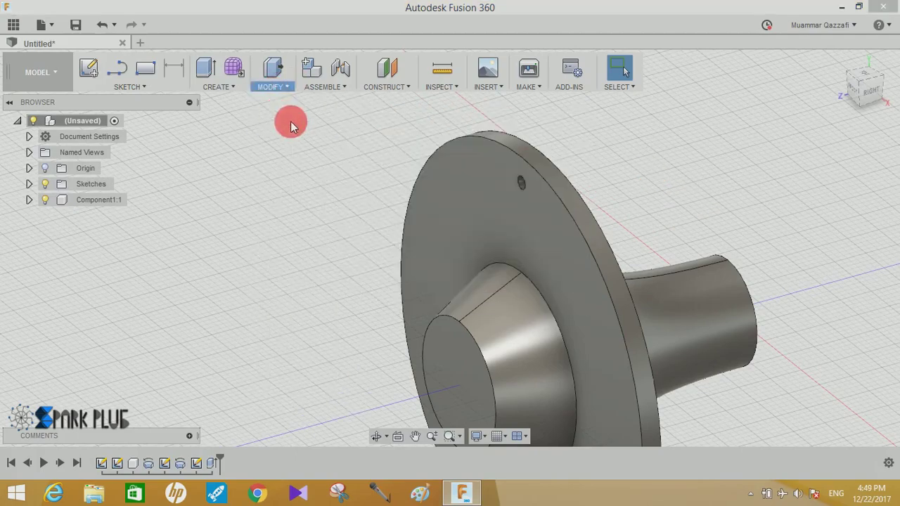
{"action": "scroll", "coordinate": [463, 197], "scroll_direction": "up", "scroll_amount": 2}
{"action": "scroll", "coordinate": [451, 224], "scroll_direction": "up", "scroll_amount": 2}
{"action": "scroll", "coordinate": [451, 229], "scroll_direction": "up", "scroll_amount": 2}
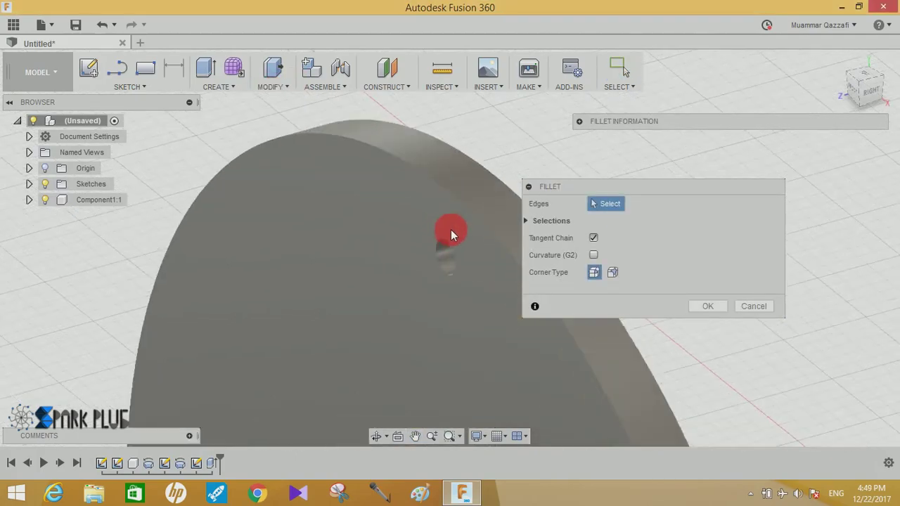
{"action": "scroll", "coordinate": [450, 234], "scroll_direction": "up", "scroll_amount": 1}
{"action": "left_click", "coordinate": [448, 247]}
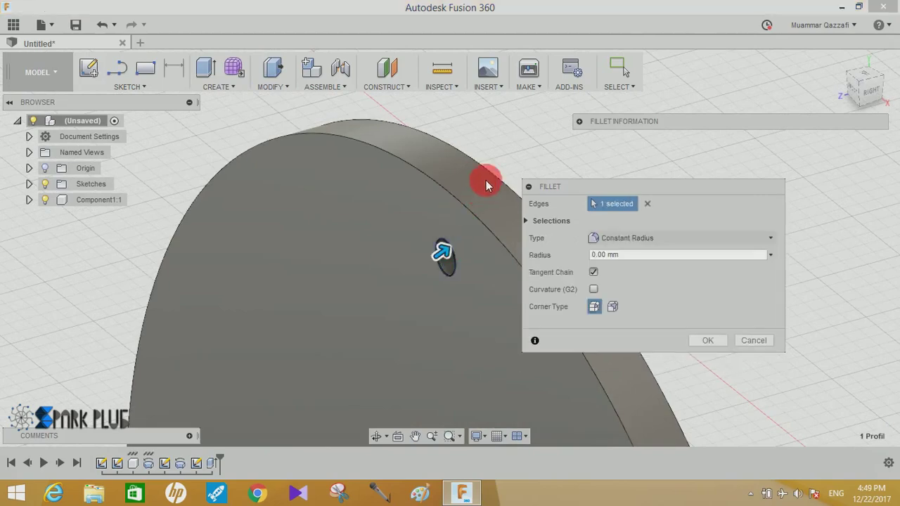
{"action": "scroll", "coordinate": [467, 187], "scroll_direction": "up", "scroll_amount": 1}
{"action": "scroll", "coordinate": [453, 189], "scroll_direction": "up", "scroll_amount": 1}
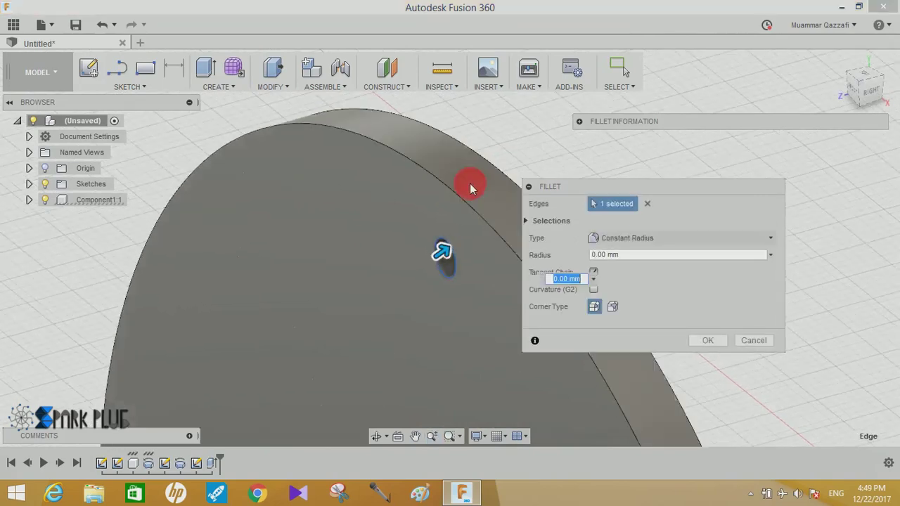
{"action": "mouse_move", "coordinate": [457, 195]}
{"action": "middle_mouse_down", "text": "shift"}
{"action": "mouse_move", "coordinate": [412, 190]}
{"action": "mouse_move", "coordinate": [513, 238]}
{"action": "middle_mouse_up", "text": "shift"}
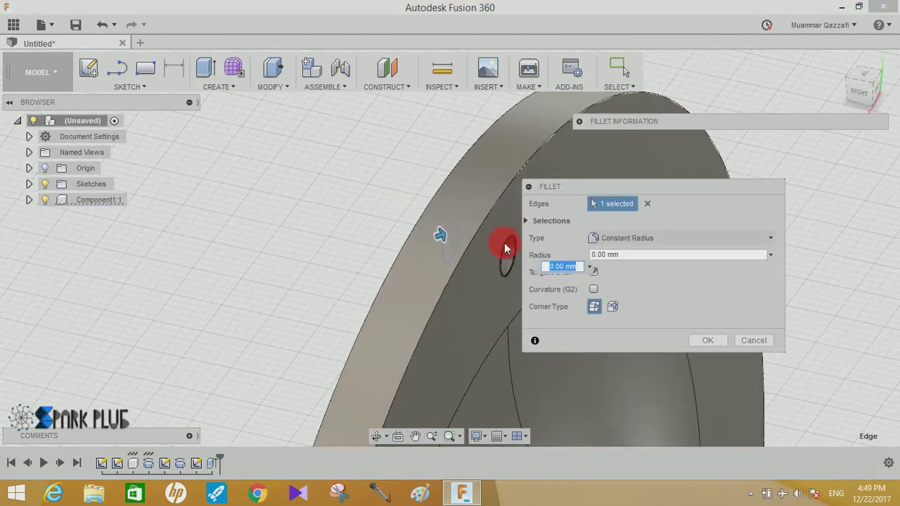
{"action": "left_click", "coordinate": [505, 247]}
{"action": "type", "text": "0.25"}
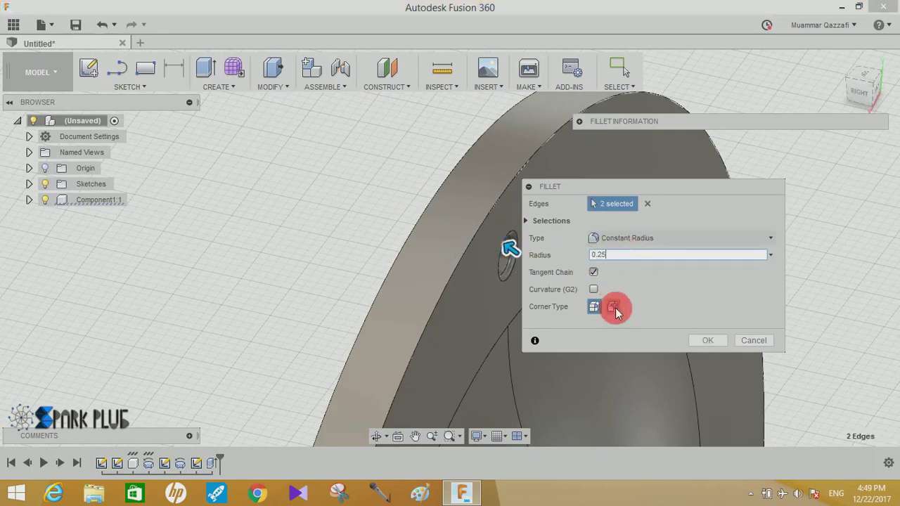
{"action": "left_click", "coordinate": [698, 340]}
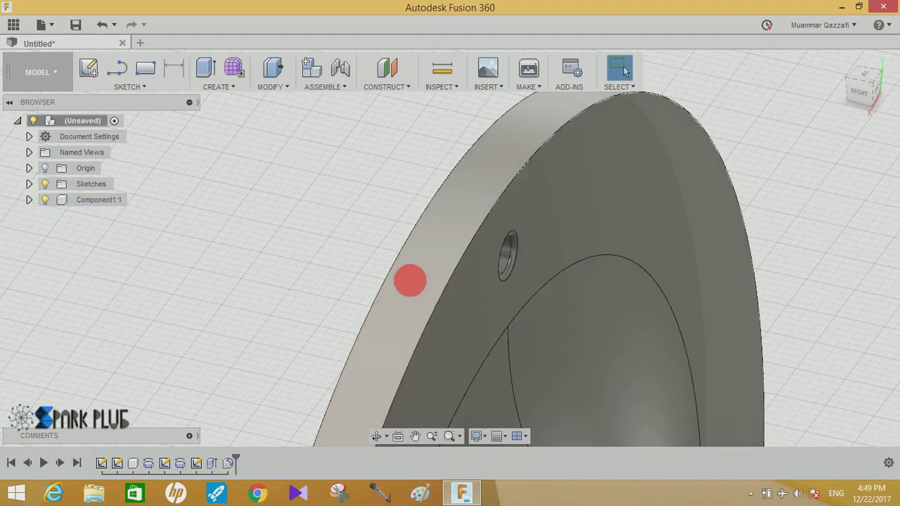
{"action": "middle_click_drag", "start_coordinate": [410, 277], "coordinate": [470, 270], "text": "shift"}
{"action": "scroll", "coordinate": [470, 270], "scroll_direction": "down", "scroll_amount": 4}
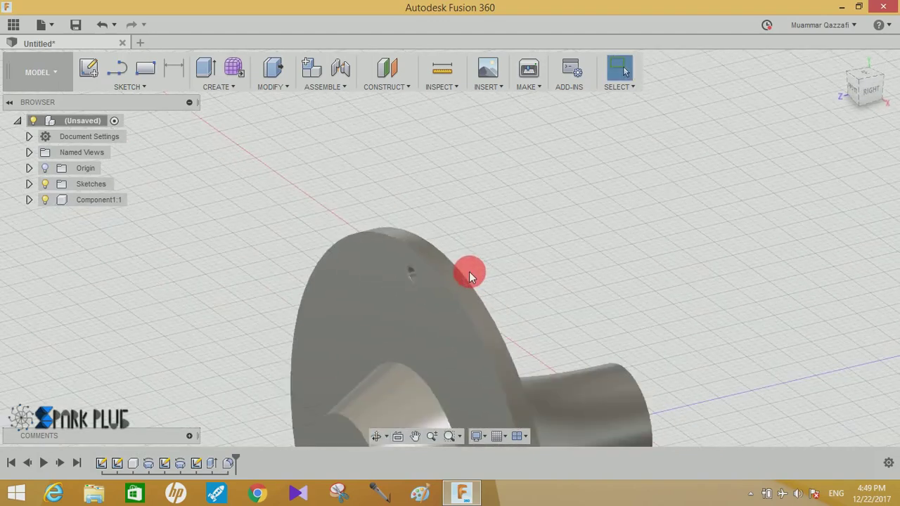
Step: Circular-pattern the hole and fillet features 18 times around the flange's round edge
{"action": "left_click", "coordinate": [224, 88]}
{"action": "mouse_move", "coordinate": [217, 341]}
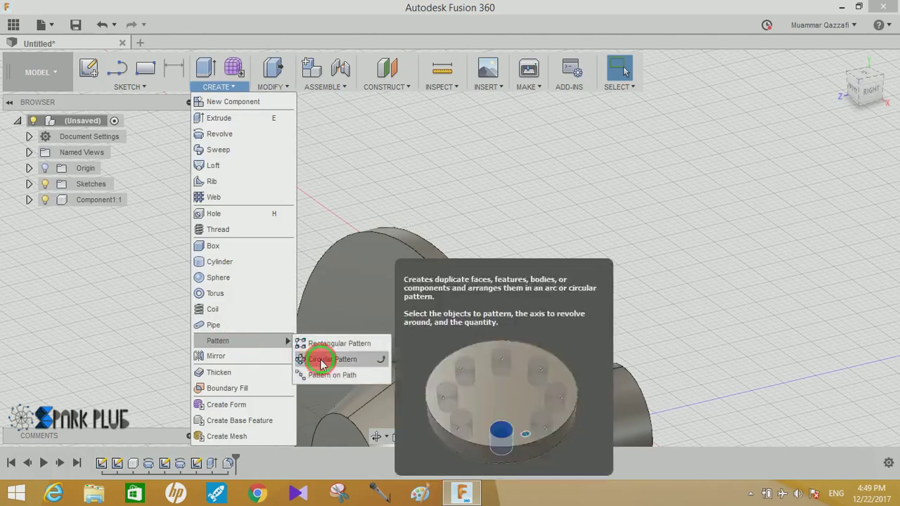
{"action": "left_click", "coordinate": [322, 359]}
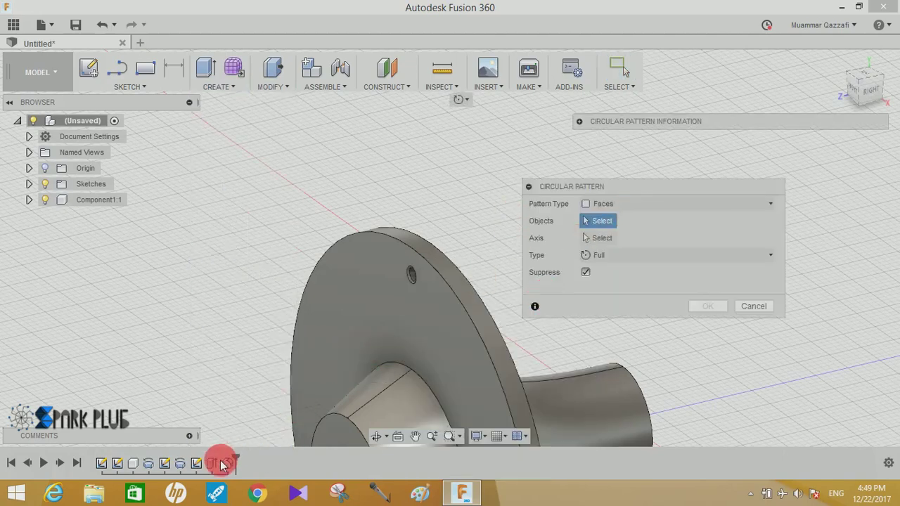
{"action": "left_click", "coordinate": [221, 464]}
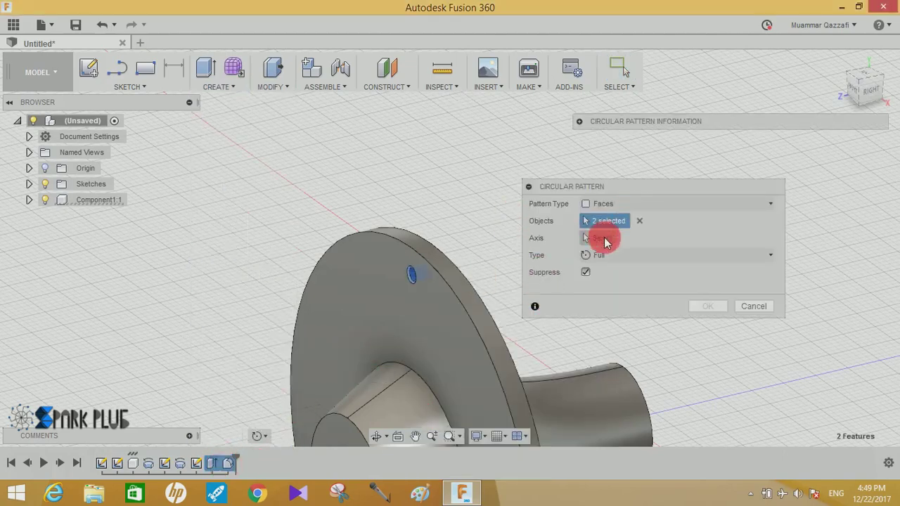
{"action": "left_click", "coordinate": [606, 240]}
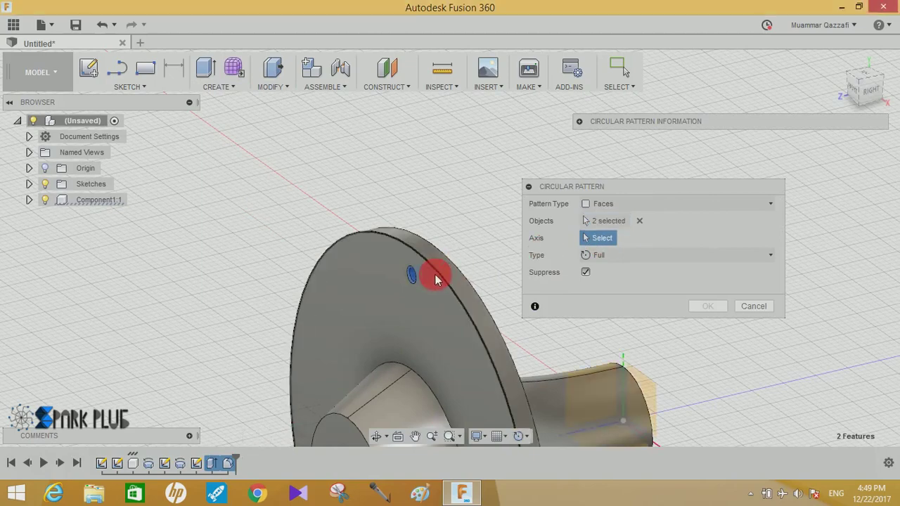
{"action": "left_click", "coordinate": [436, 280]}
{"action": "type", "text": "18"}
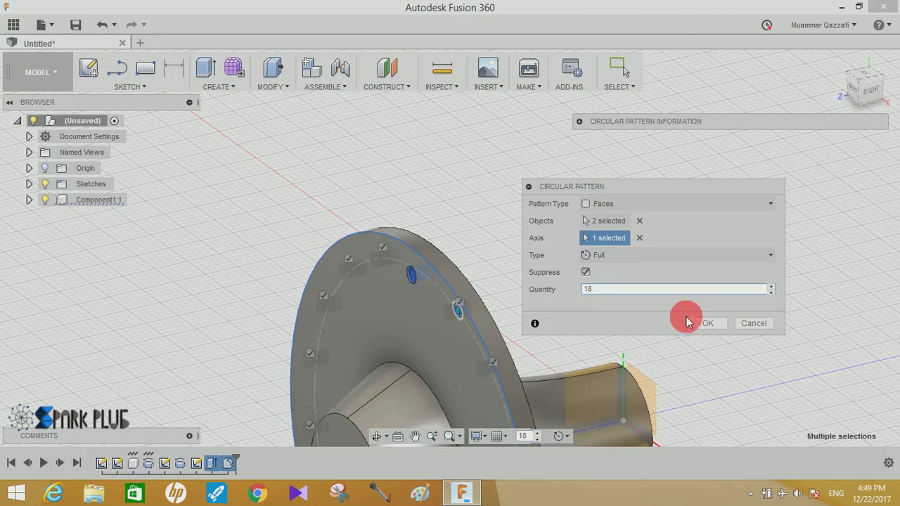
{"action": "left_click", "coordinate": [700, 323]}
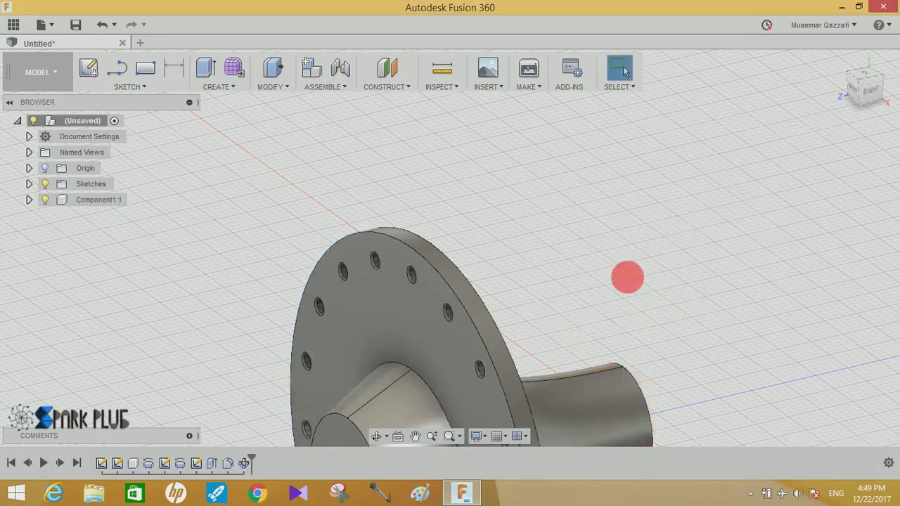
{"action": "mouse_move", "coordinate": [626, 275]}
{"action": "middle_mouse_down", "text": "shift"}
{"action": "mouse_move", "coordinate": [615, 155]}
{"action": "mouse_move", "coordinate": [632, 265]}
{"action": "middle_mouse_up", "text": "shift"}
{"action": "mouse_move", "coordinate": [548, 305]}
{"action": "middle_mouse_down", "text": "shift"}
{"action": "mouse_move", "coordinate": [520, 227]}
{"action": "mouse_move", "coordinate": [568, 245]}
{"action": "mouse_move", "coordinate": [659, 256]}
{"action": "mouse_move", "coordinate": [648, 249]}
{"action": "mouse_move", "coordinate": [745, 269]}
{"action": "middle_mouse_up", "text": "shift"}
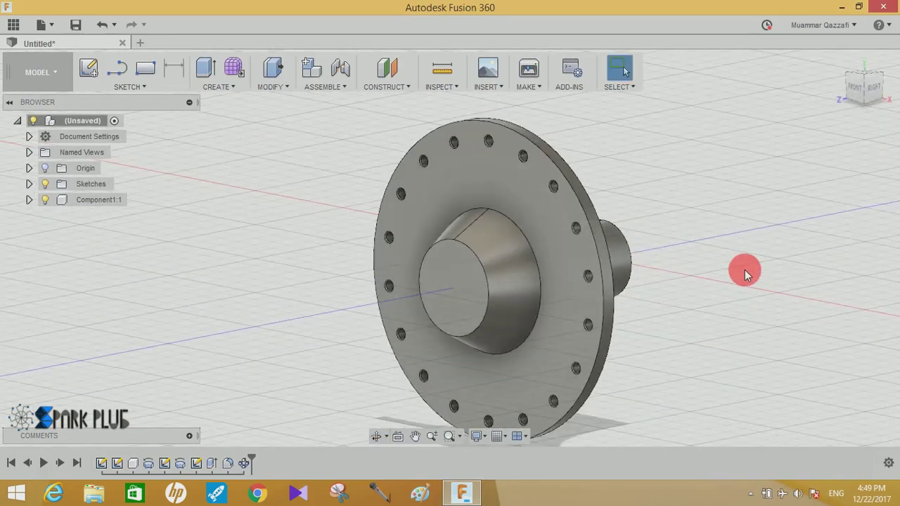
{"action": "left_click", "coordinate": [231, 87]}
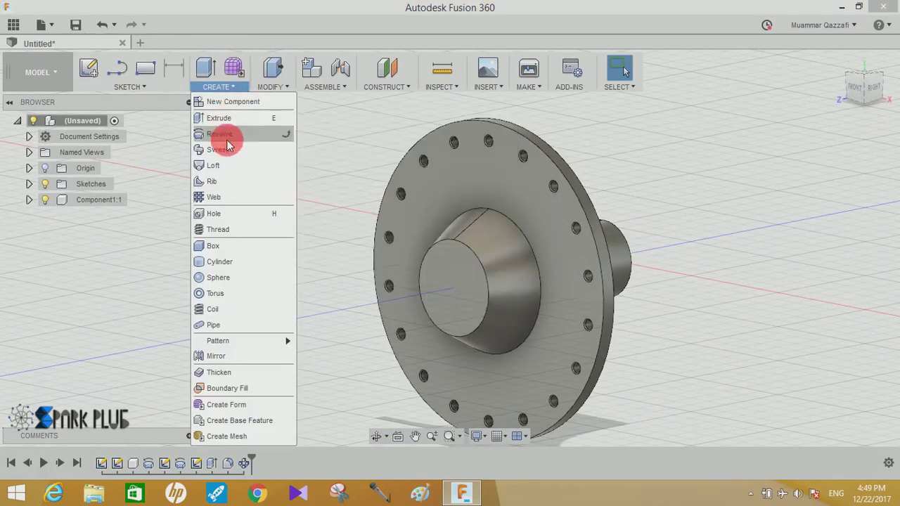
Step: Chamfer the flange's outer rim edge with an equal distance of 1.5 mm
{"action": "left_click", "coordinate": [269, 87]}
{"action": "left_click", "coordinate": [281, 149]}
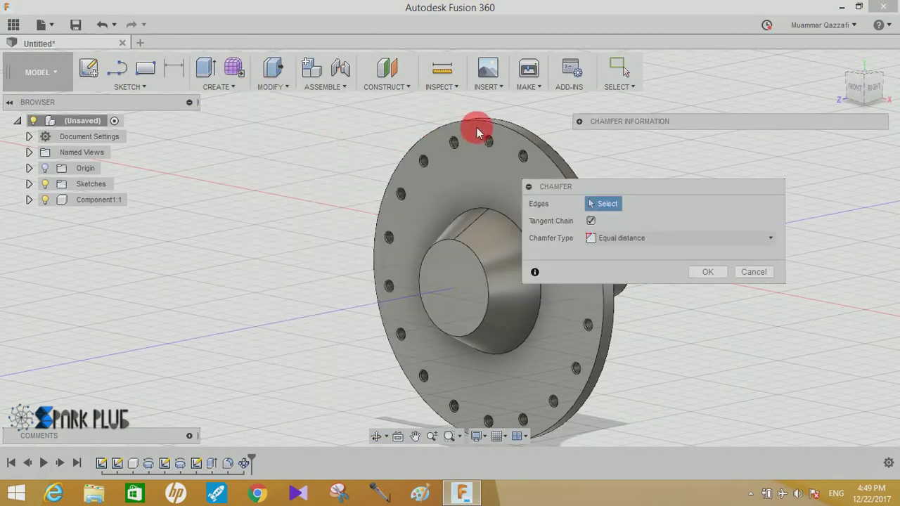
{"action": "middle_click_drag", "start_coordinate": [475, 154], "coordinate": [456, 149], "text": "shift"}
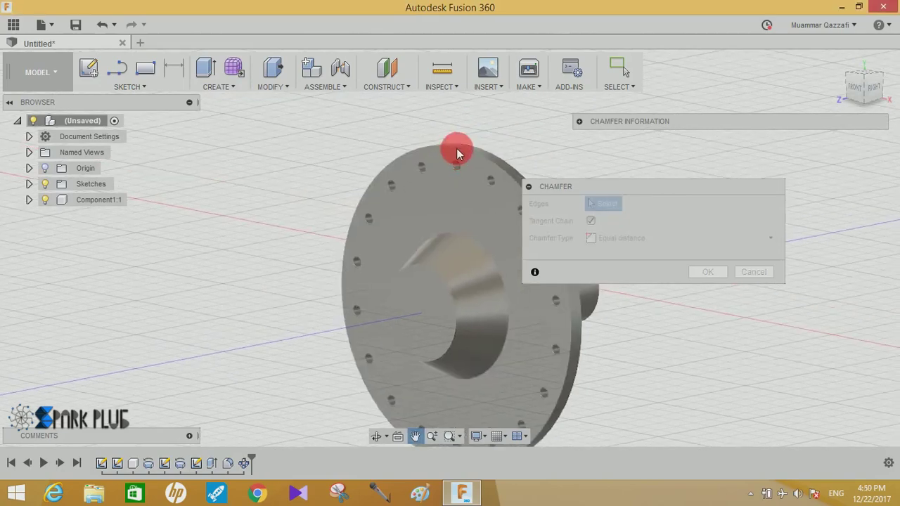
{"action": "left_click", "coordinate": [457, 152]}
{"action": "left_click", "coordinate": [463, 156]}
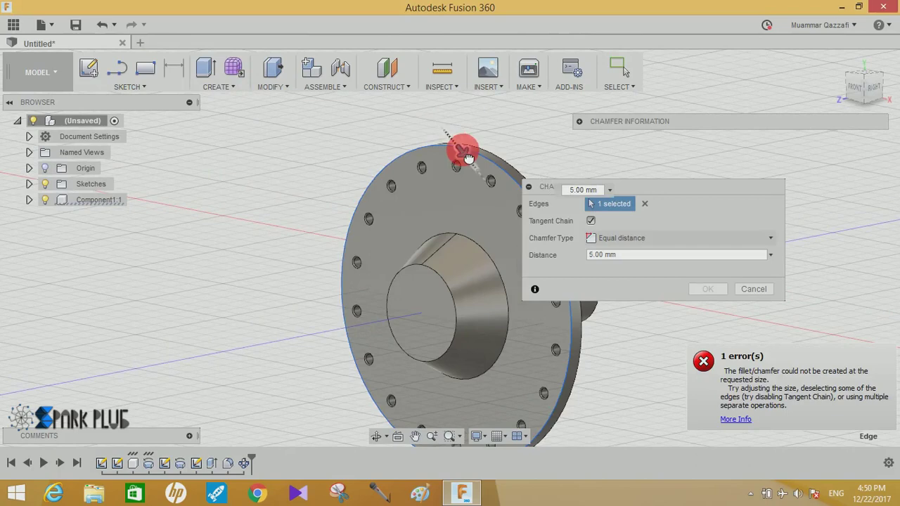
{"action": "left_click_drag", "start_coordinate": [624, 255], "coordinate": [527, 261]}
{"action": "type", "text": "2"}
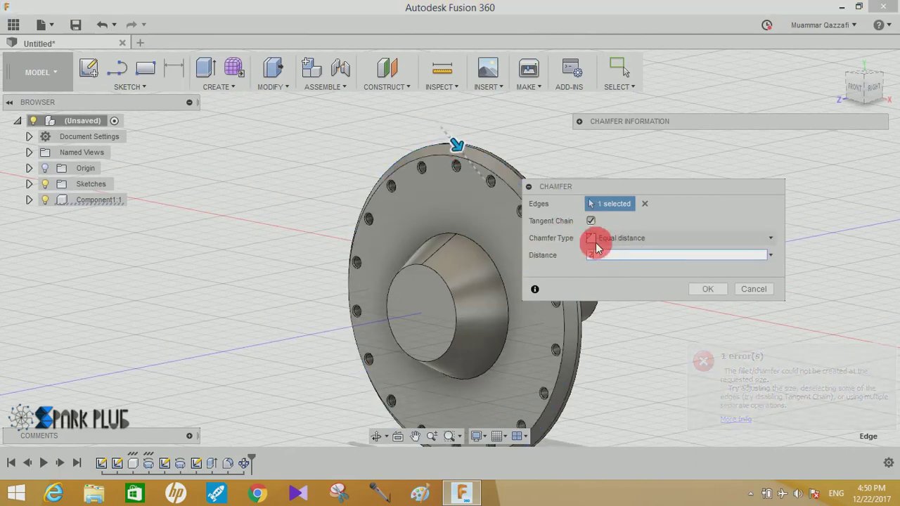
{"action": "left_click_drag", "start_coordinate": [596, 247], "coordinate": [522, 260]}
{"action": "type", "text": "1.5"}
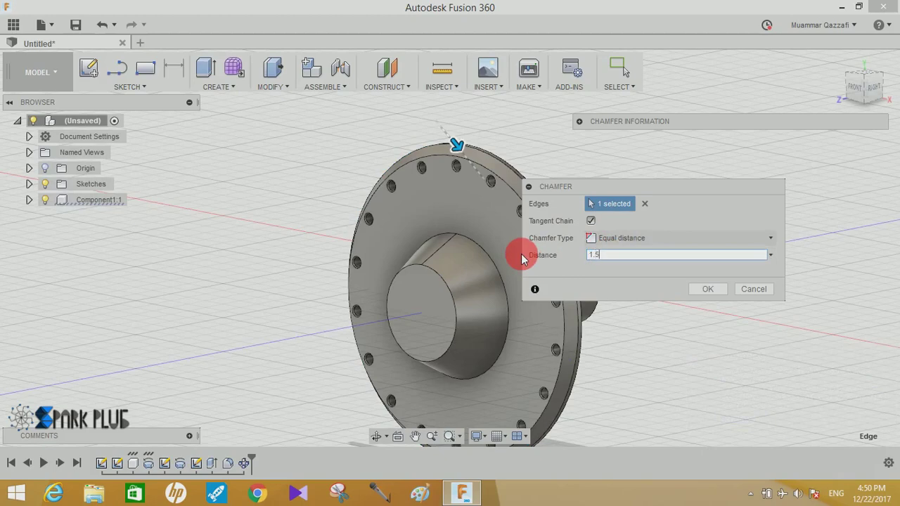
{"action": "left_click", "coordinate": [708, 290]}
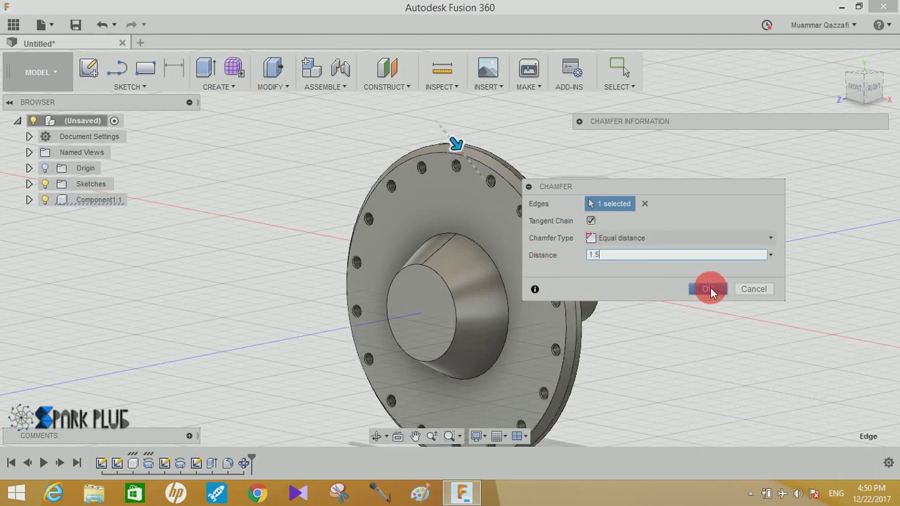
{"action": "middle_click_drag", "start_coordinate": [673, 277], "coordinate": [673, 288], "text": "shift"}
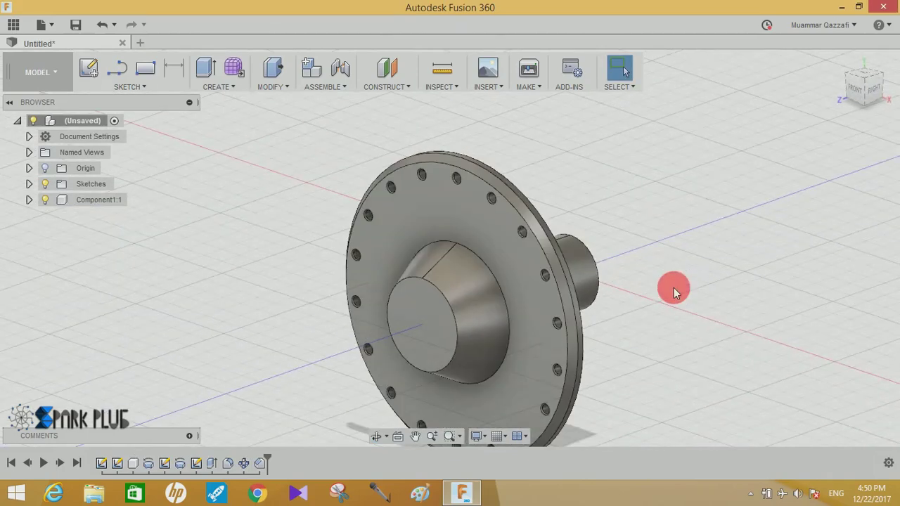
{"action": "left_click", "coordinate": [72, 66]}
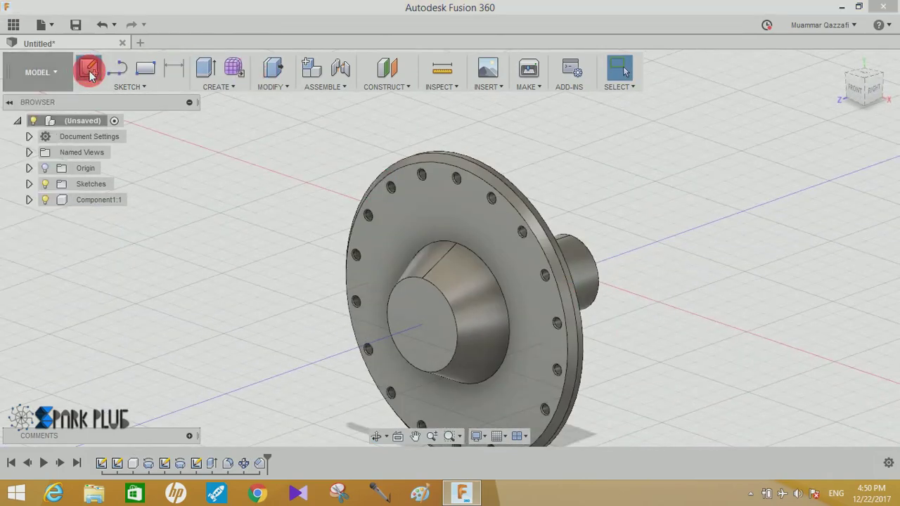
Step: Start a sketch on the side YZ plane and draw a 5 mm line from the origin
{"action": "left_click", "coordinate": [89, 71]}
{"action": "left_click", "coordinate": [561, 235]}
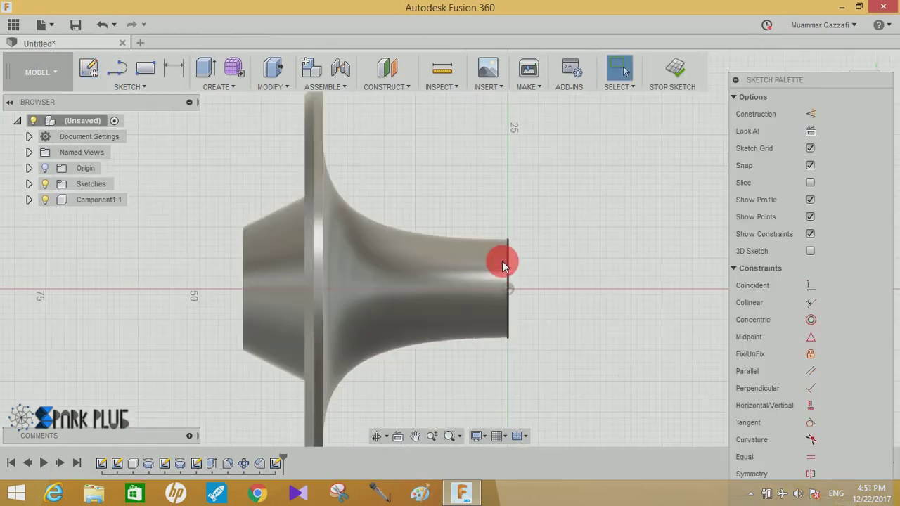
{"action": "key", "text": "l"}
{"action": "left_click", "coordinate": [508, 288]}
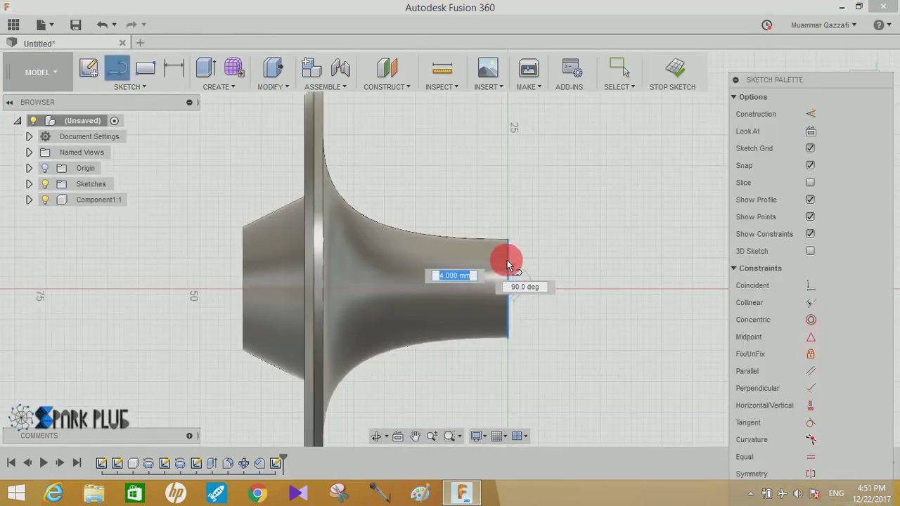
{"action": "key", "text": "Return"}
{"action": "key", "text": "Escape"}
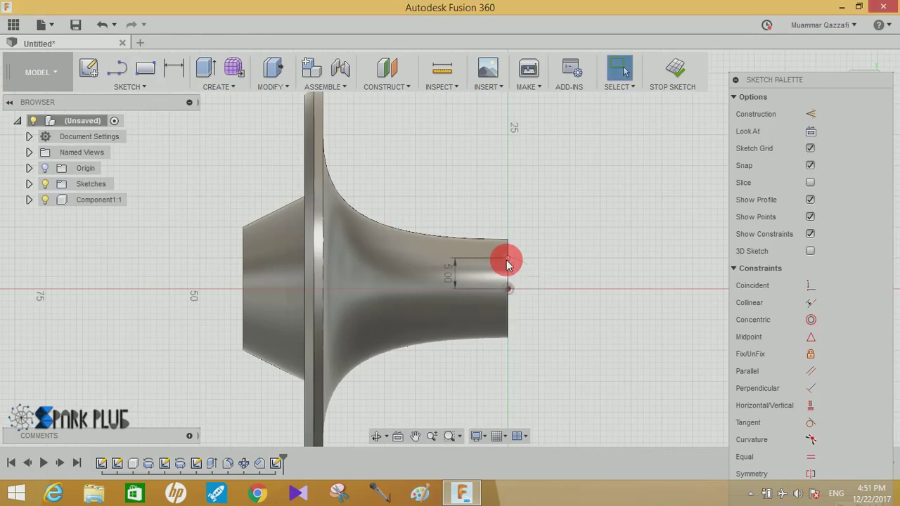
Step: Complete the stepped profile: horizontal edge to the flange, 5 mm upward step, line closing at the axis
{"action": "key", "text": "a"}
{"action": "left_click", "coordinate": [508, 259]}
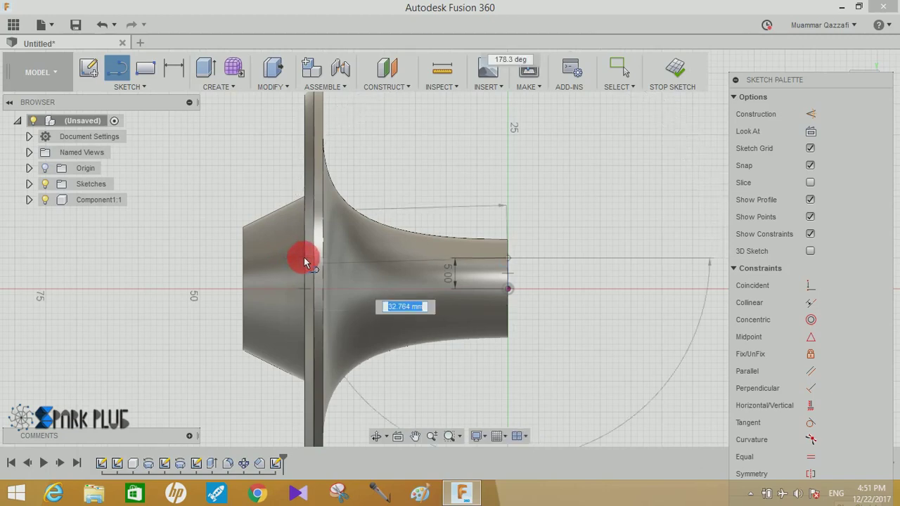
{"action": "left_click", "coordinate": [295, 262]}
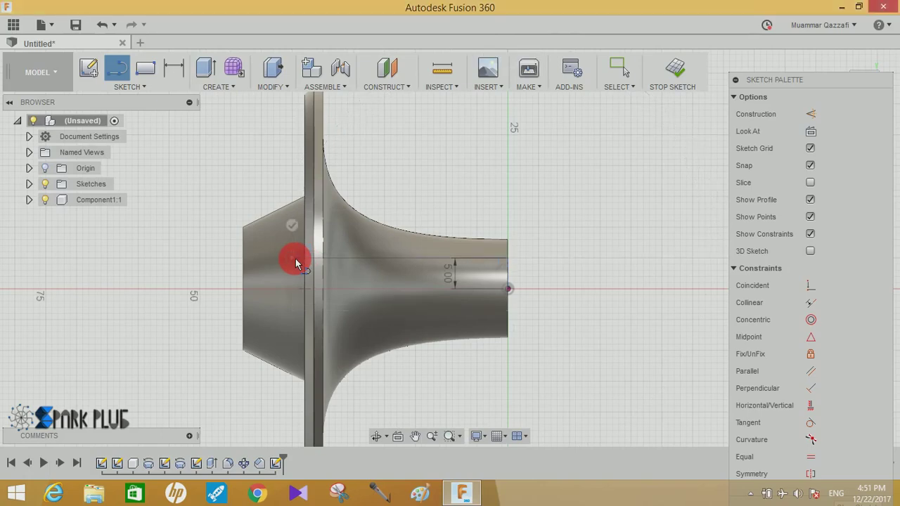
{"action": "left_click_drag", "start_coordinate": [295, 261], "coordinate": [295, 247]}
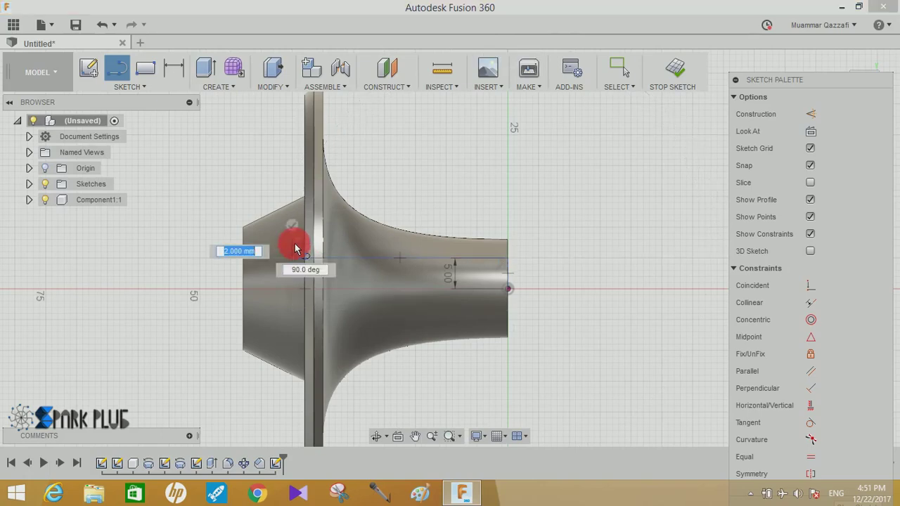
{"action": "key", "text": "Escape"}
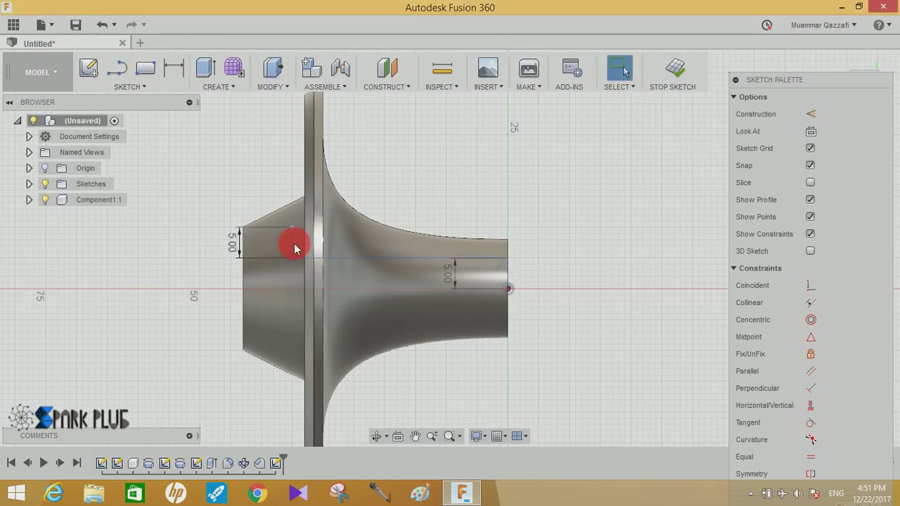
{"action": "key", "text": "l"}
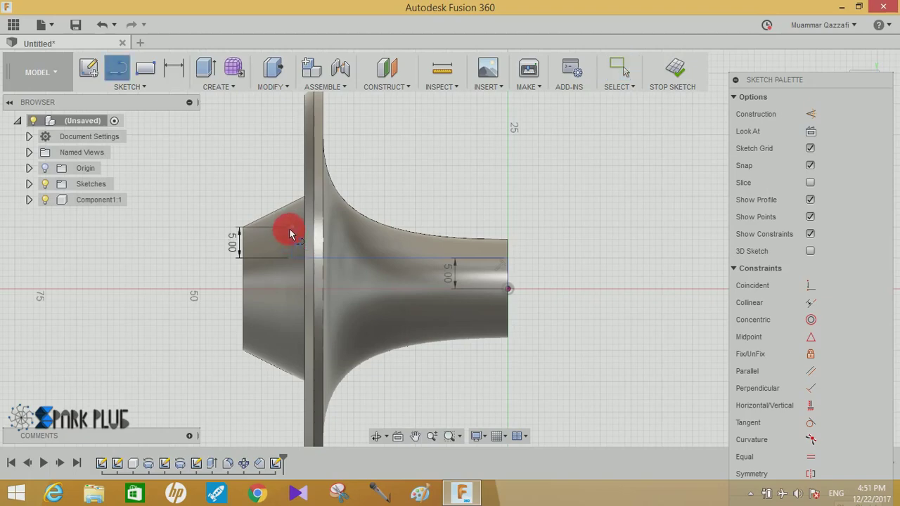
{"action": "left_click", "coordinate": [227, 233]}
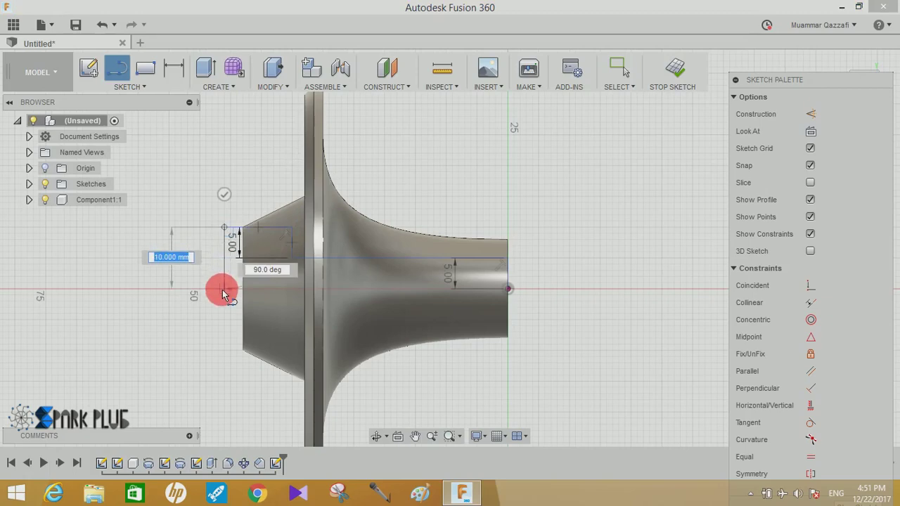
{"action": "left_click_drag", "start_coordinate": [224, 288], "coordinate": [509, 294]}
{"action": "key", "text": "Escape"}
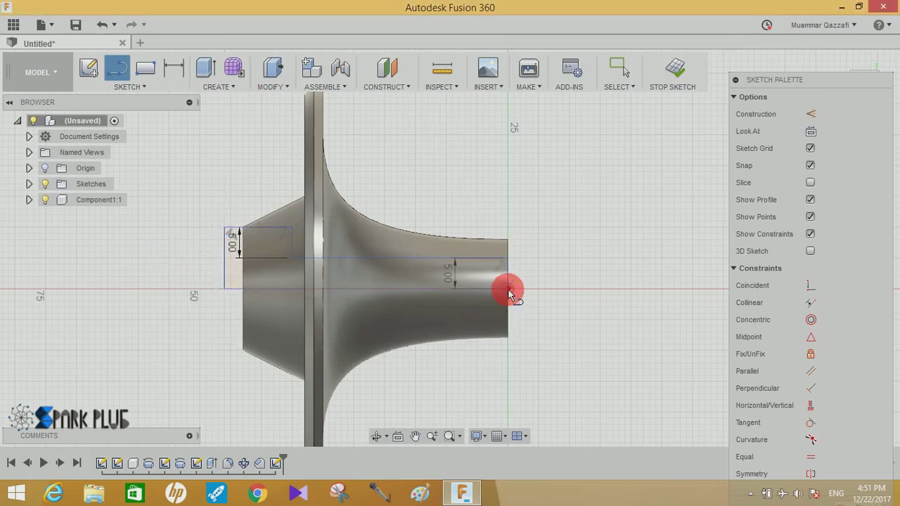
{"action": "scroll", "coordinate": [331, 243], "scroll_direction": "up", "scroll_amount": 2}
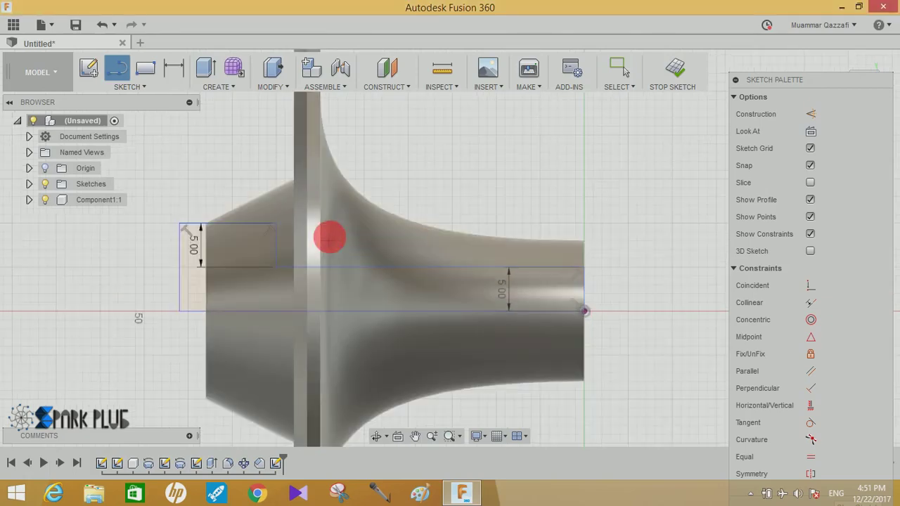
{"action": "key", "text": "Escape"}
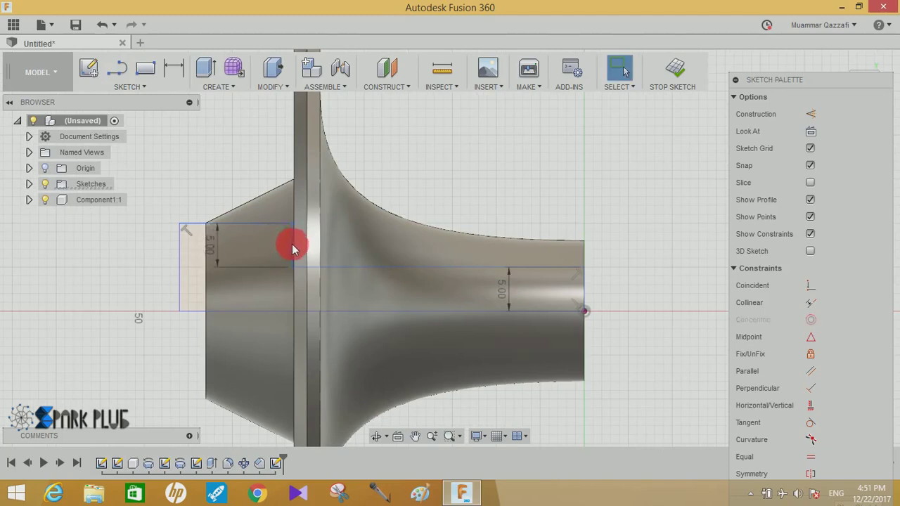
{"action": "left_click", "coordinate": [218, 87]}
Step: Revolve the stepped profile 360° around the horizontal axis line as a cut
{"action": "left_click", "coordinate": [225, 138]}
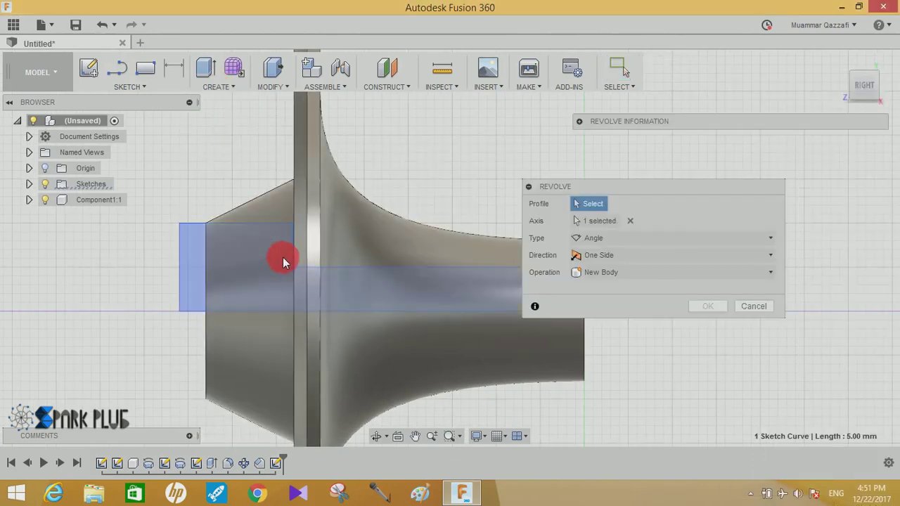
{"action": "left_click", "coordinate": [283, 261]}
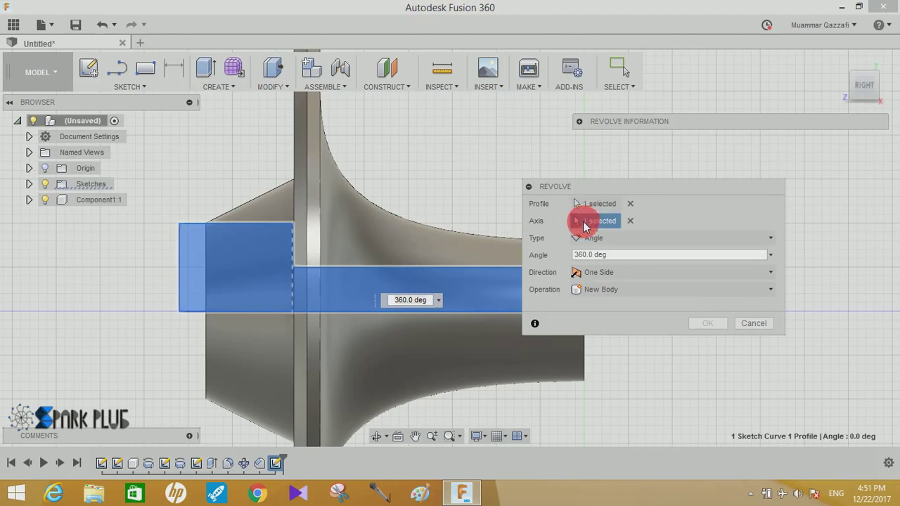
{"action": "left_click", "coordinate": [617, 234]}
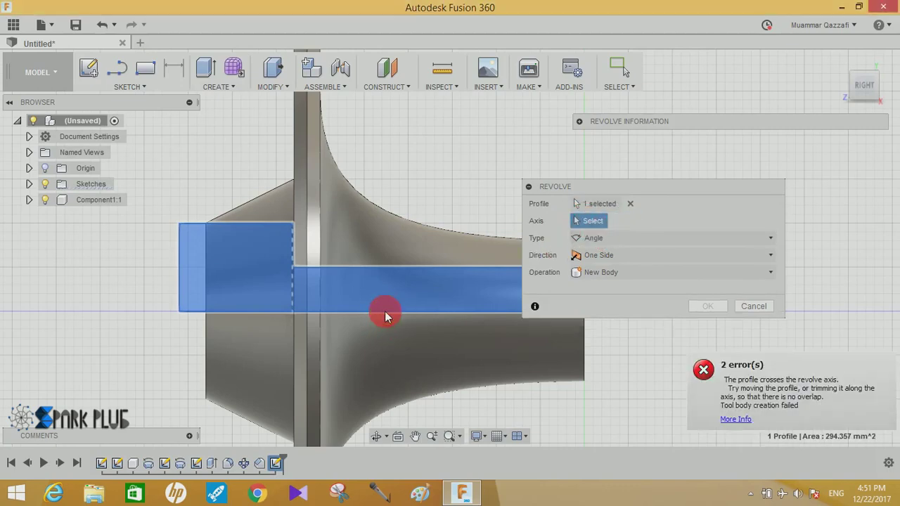
{"action": "left_click", "coordinate": [373, 313]}
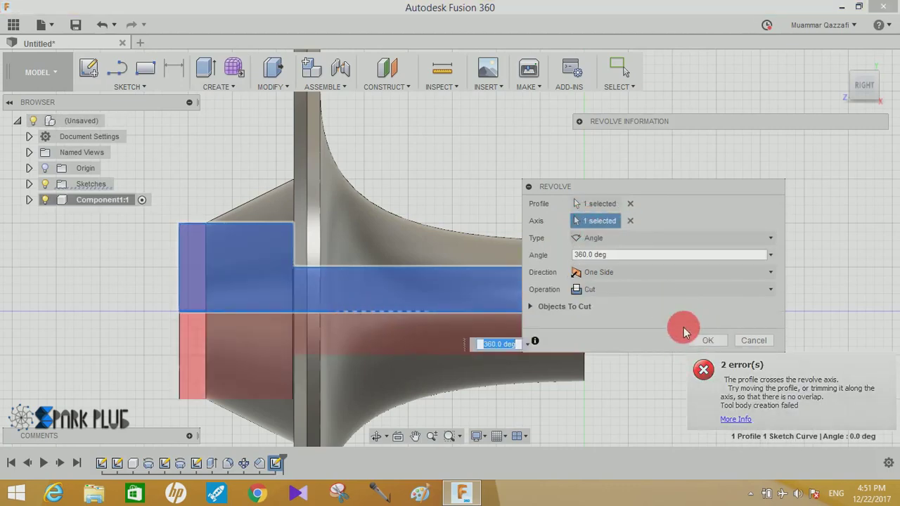
{"action": "left_click", "coordinate": [710, 343]}
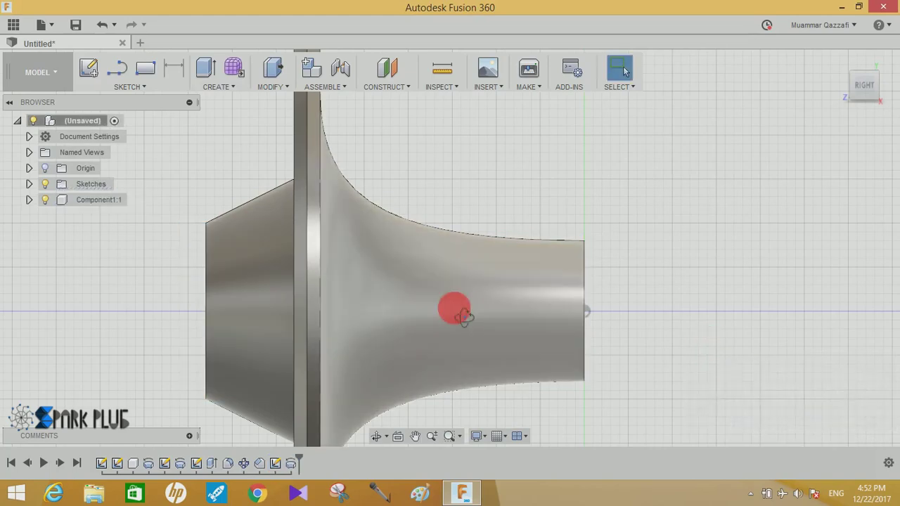
{"action": "mouse_move", "coordinate": [454, 307]}
{"action": "middle_mouse_down", "text": "shift"}
{"action": "mouse_move", "coordinate": [516, 334]}
{"action": "mouse_move", "coordinate": [517, 282]}
{"action": "middle_mouse_up", "text": "shift"}
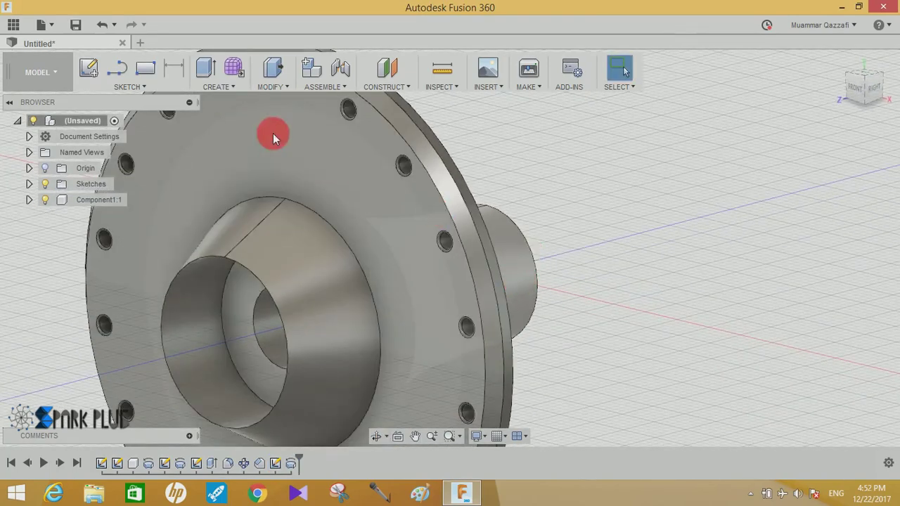
Step: Round the bore's front circular edge with a 1 mm fillet
{"action": "left_click", "coordinate": [222, 87]}
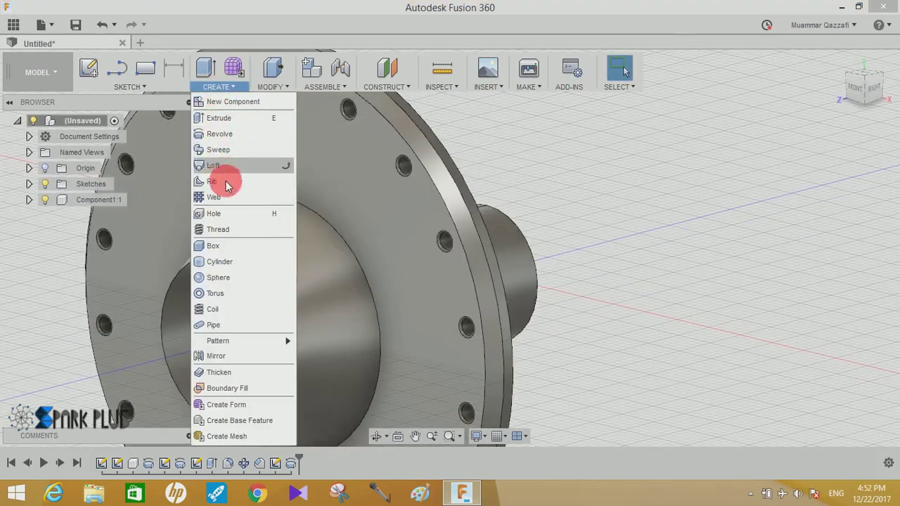
{"action": "left_click", "coordinate": [273, 86]}
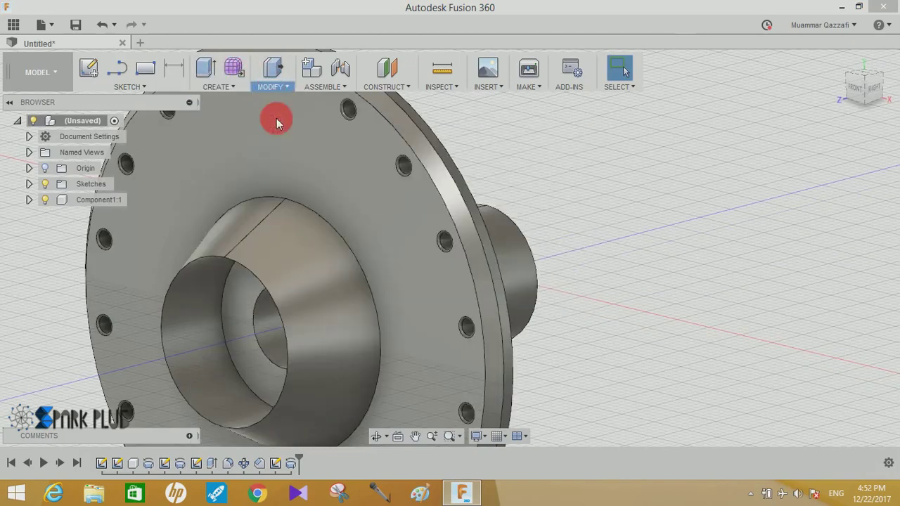
{"action": "left_click", "coordinate": [198, 260]}
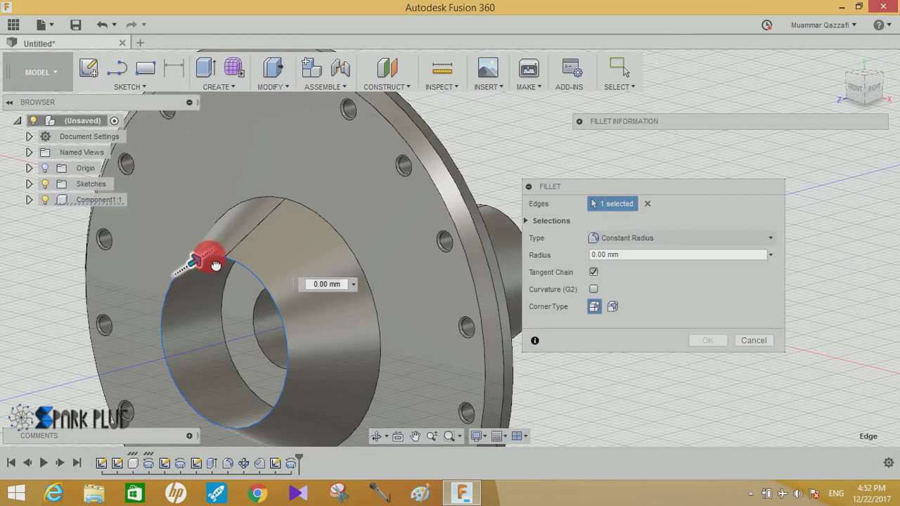
{"action": "left_click_drag", "start_coordinate": [215, 264], "coordinate": [223, 260]}
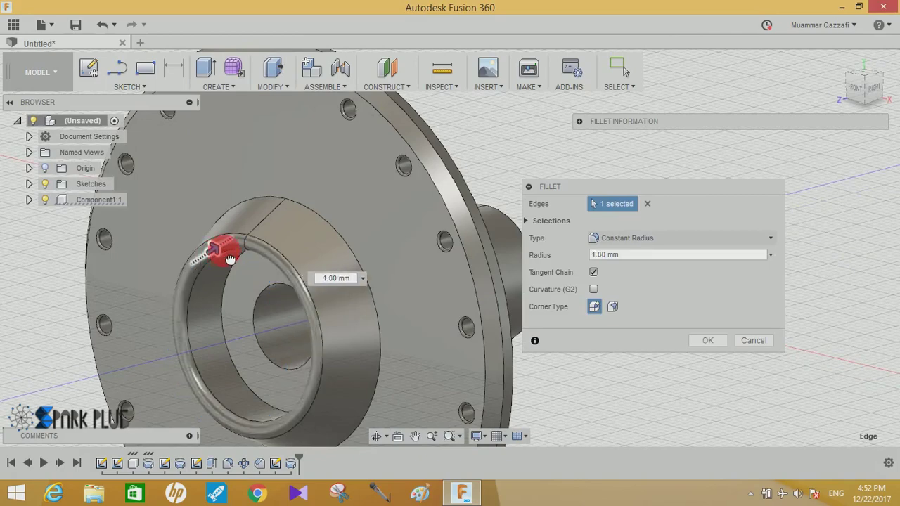
{"action": "left_click", "coordinate": [704, 342]}
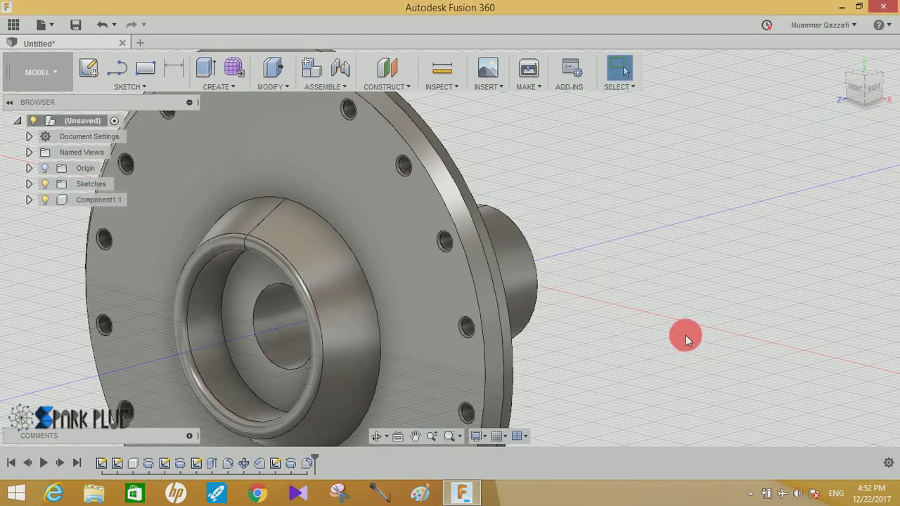
Step: Orbit the hub to view it and its drilled flange from another side
{"action": "scroll", "coordinate": [685, 336], "scroll_direction": "down", "scroll_amount": 3}
{"action": "scroll", "coordinate": [685, 336], "scroll_direction": "down", "scroll_amount": 2}
{"action": "mouse_move", "coordinate": [686, 336]}
{"action": "middle_mouse_down", "text": "shift"}
{"action": "mouse_move", "coordinate": [583, 313]}
{"action": "mouse_move", "coordinate": [696, 341]}
{"action": "mouse_move", "coordinate": [705, 328]}
{"action": "middle_mouse_up", "text": "shift"}
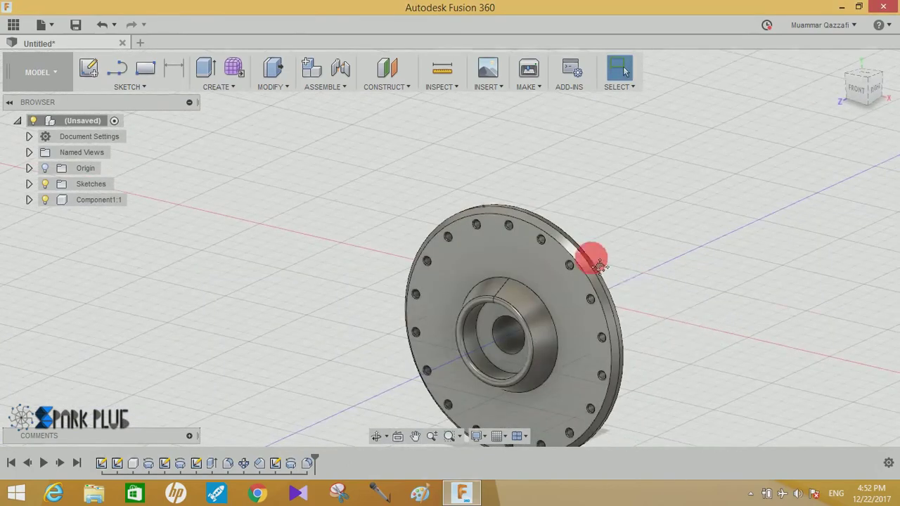
{"action": "middle_click_drag", "start_coordinate": [598, 265], "coordinate": [583, 255], "text": "shift"}
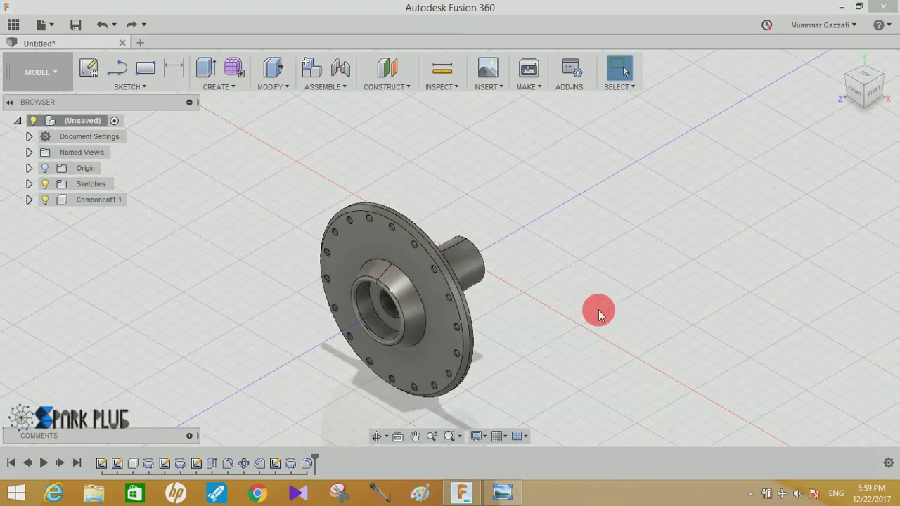
{"action": "middle_click_drag", "start_coordinate": [593, 301], "coordinate": [594, 299], "text": "shift"}
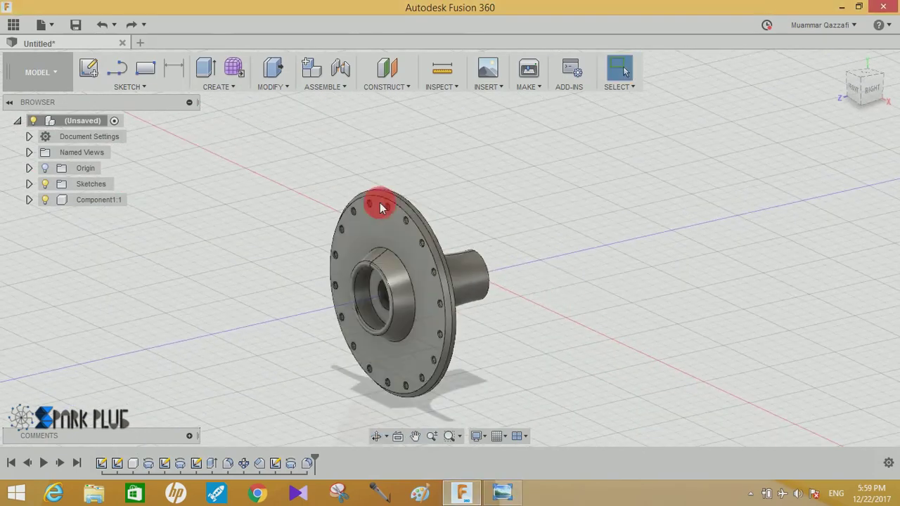
Step: Start a sketch on the front XY plane, then review the General and Design preferences and accept them
{"action": "left_click", "coordinate": [90, 68]}
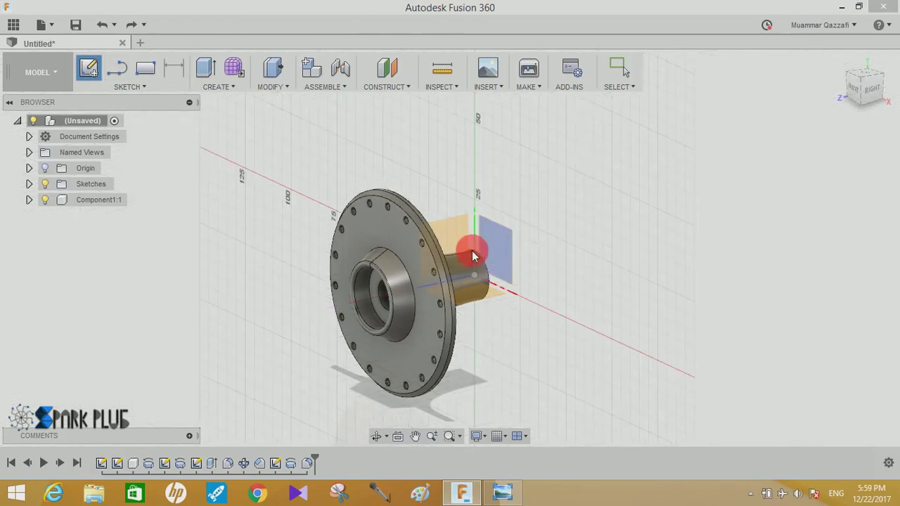
{"action": "left_click", "coordinate": [499, 246]}
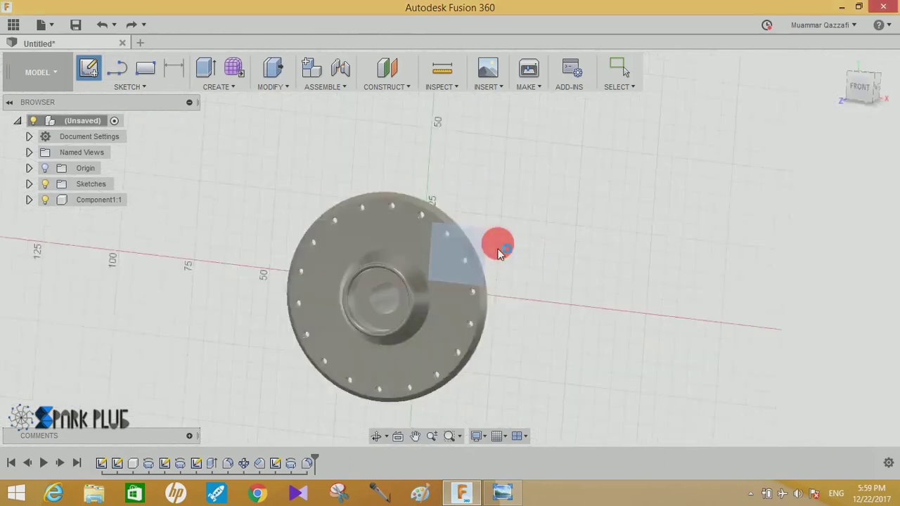
{"action": "left_click", "coordinate": [808, 24]}
{"action": "left_click", "coordinate": [812, 45]}
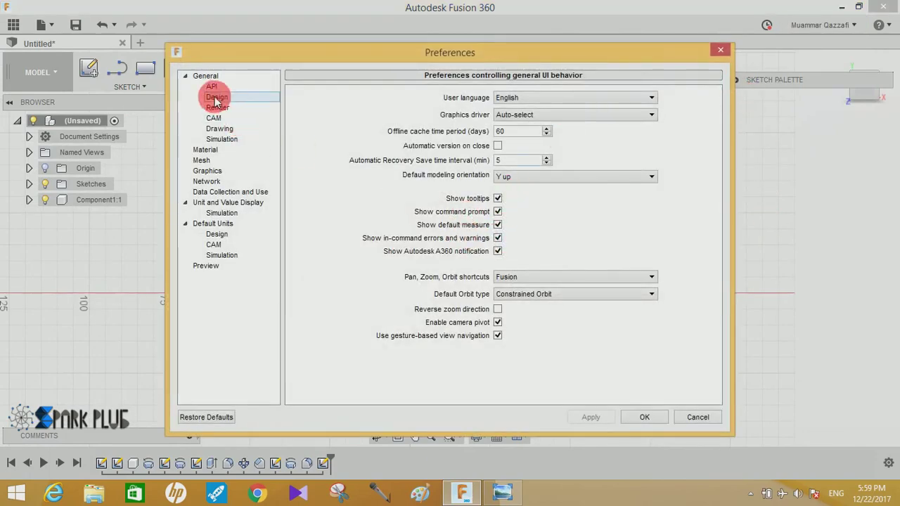
{"action": "left_click", "coordinate": [215, 89]}
{"action": "left_click", "coordinate": [211, 78]}
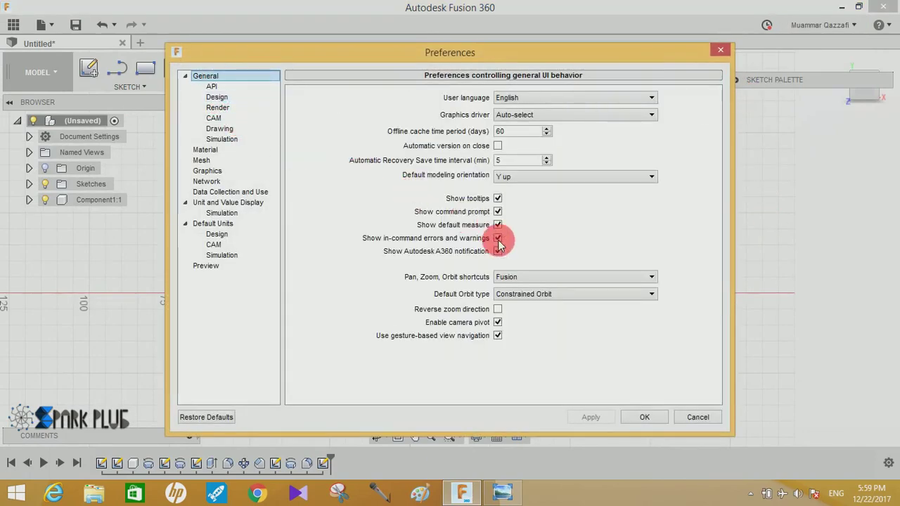
{"action": "left_click", "coordinate": [196, 96]}
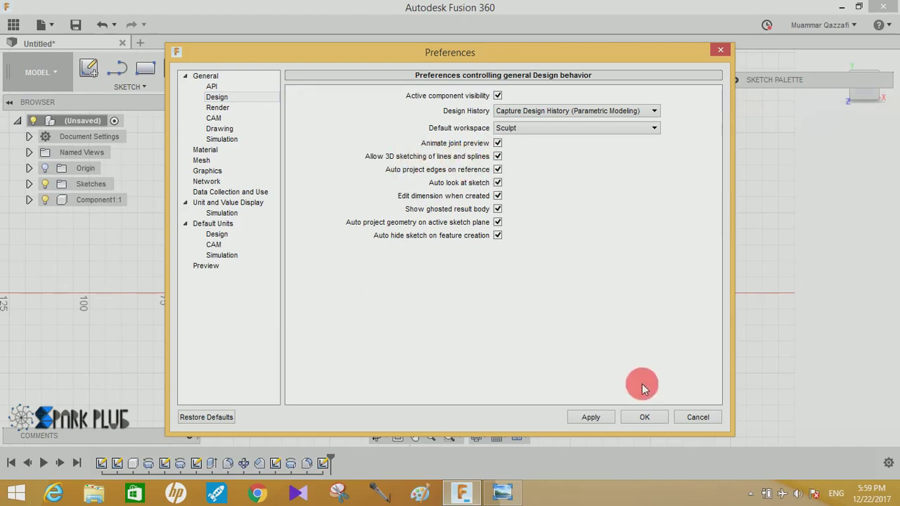
{"action": "left_click", "coordinate": [638, 420]}
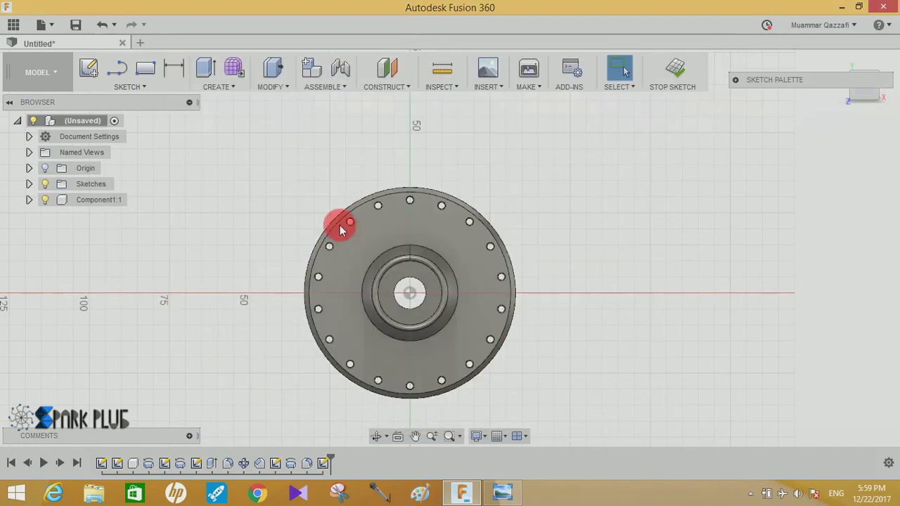
Step: Draw a 660.4 mm diameter circle centred on the hub
{"action": "left_click", "coordinate": [410, 295]}
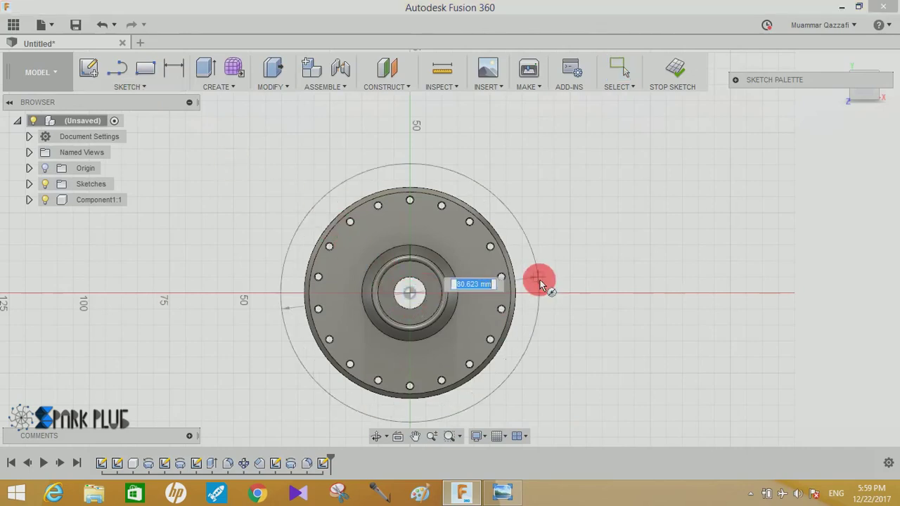
{"action": "type", "text": "660.4"}
{"action": "key", "text": "Return"}
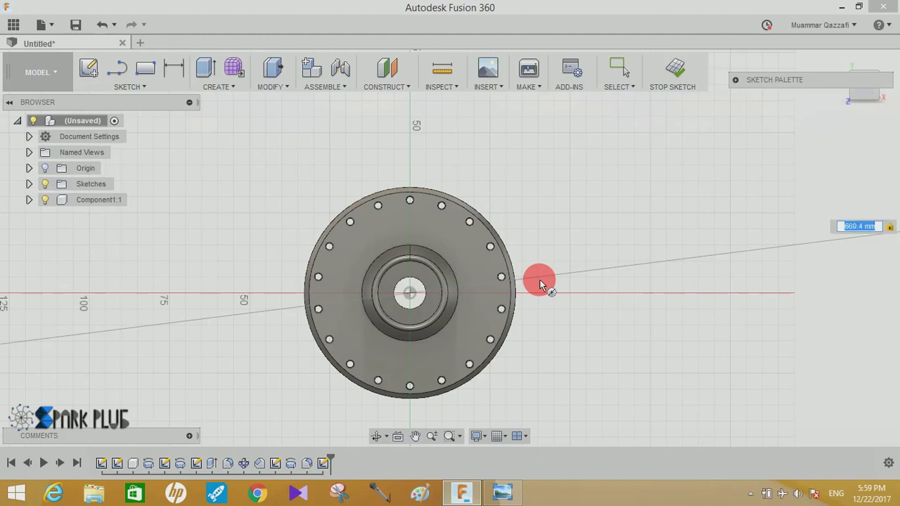
{"action": "key", "text": "Escape"}
{"action": "scroll", "coordinate": [540, 279], "scroll_direction": "down", "scroll_amount": 3}
{"action": "scroll", "coordinate": [540, 280], "scroll_direction": "down", "scroll_amount": 2}
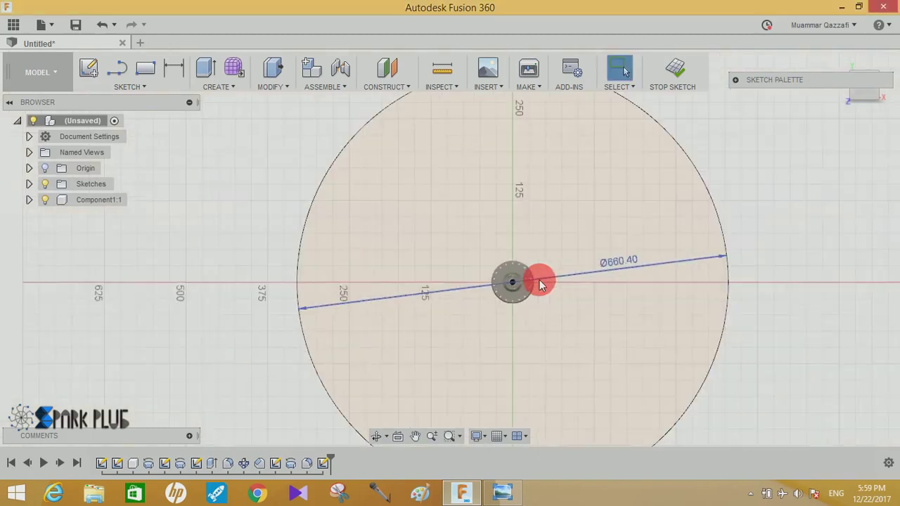
{"action": "left_click", "coordinate": [597, 250]}
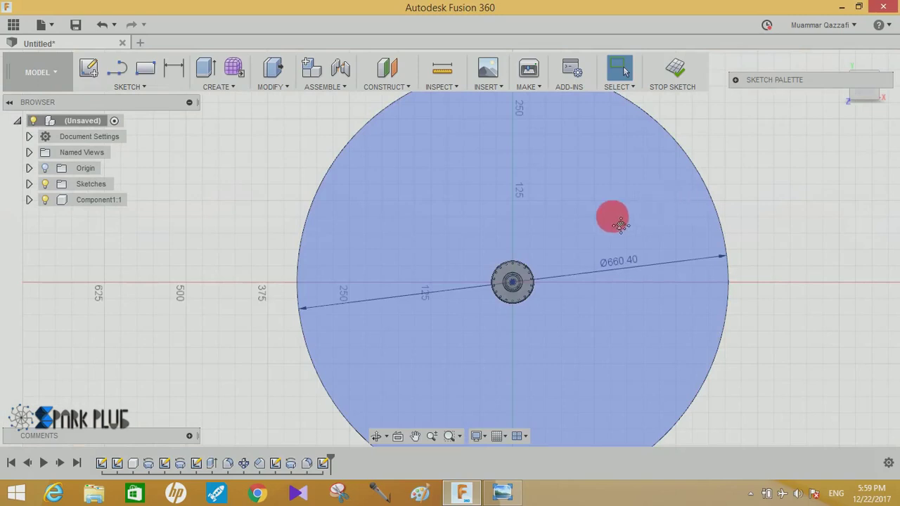
{"action": "middle_click_drag", "start_coordinate": [612, 217], "coordinate": [550, 268]}
{"action": "scroll", "coordinate": [542, 263], "scroll_direction": "up", "scroll_amount": 2}
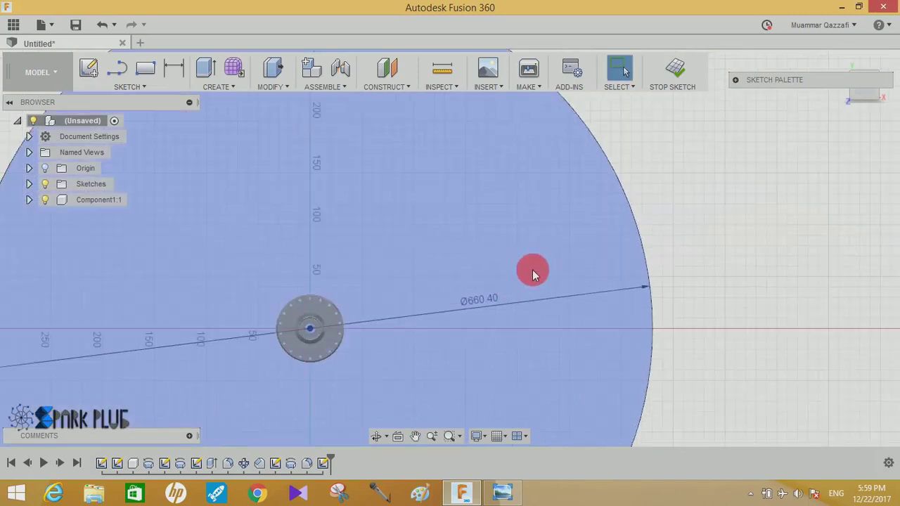
Step: Draw a line from the hub centre to the circle at 12° above the axis
{"action": "key", "text": "l"}
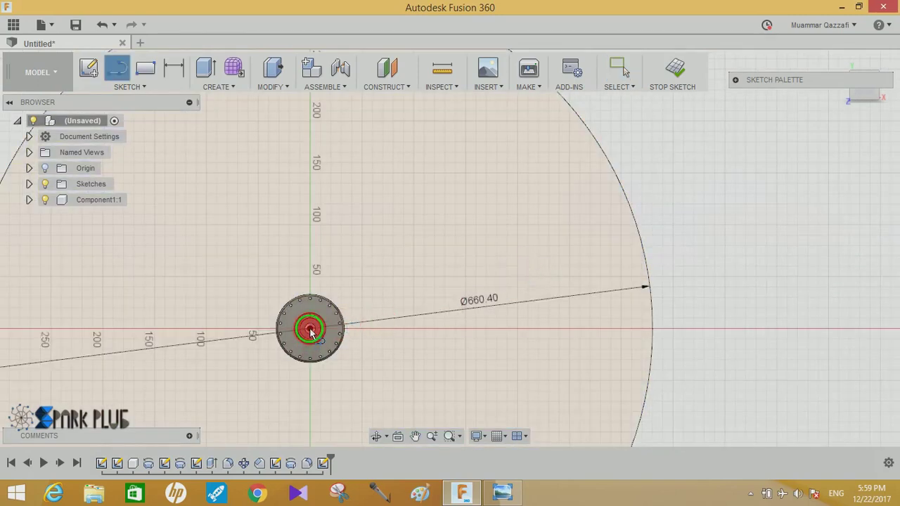
{"action": "left_click", "coordinate": [310, 328]}
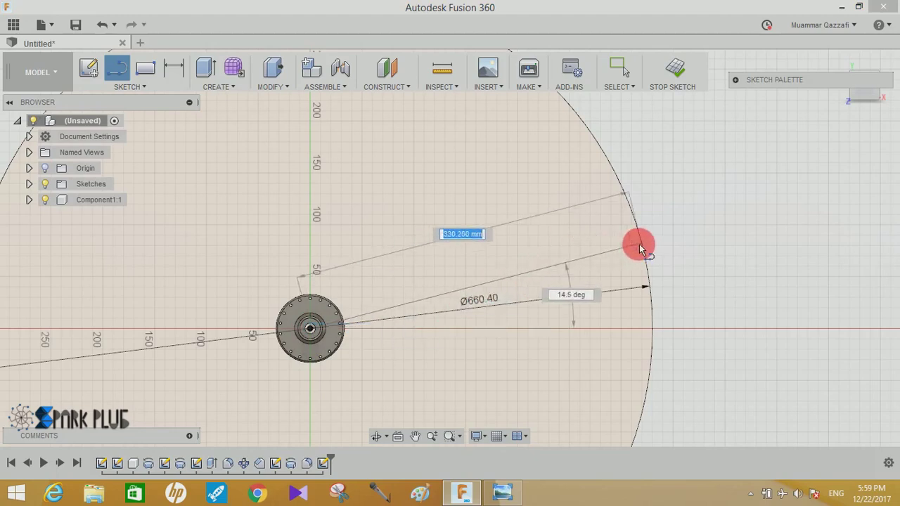
{"action": "key", "text": "Return"}
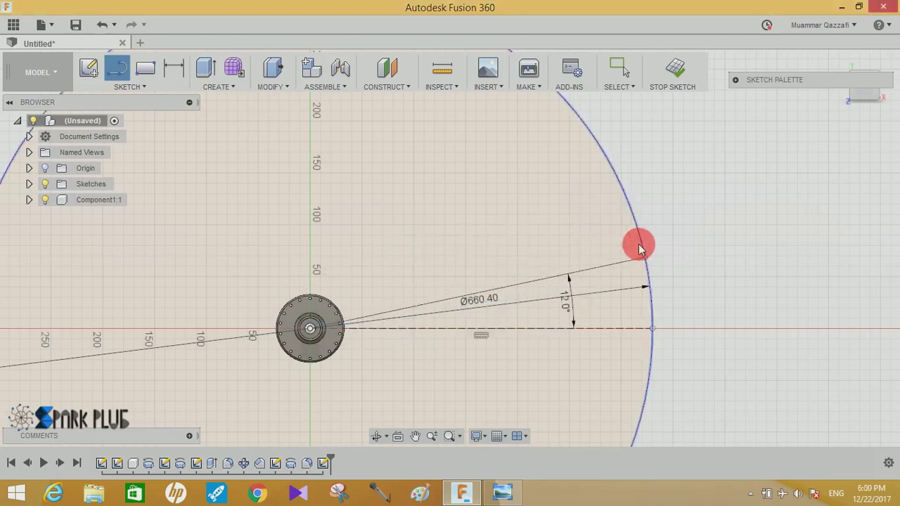
{"action": "key", "text": "Escape"}
Step: Draw a second line from the hub centre at 12° below the axis
{"action": "key", "text": "l"}
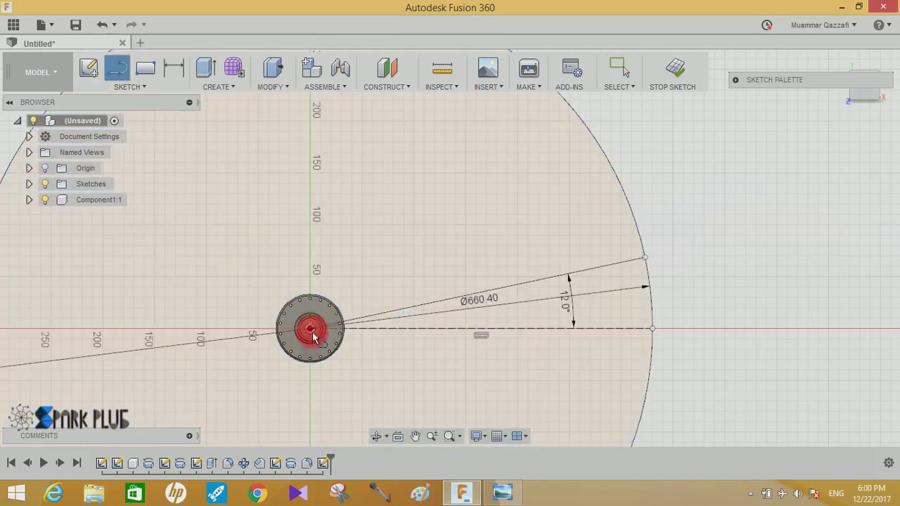
{"action": "left_click", "coordinate": [313, 338]}
{"action": "left_click", "coordinate": [321, 334]}
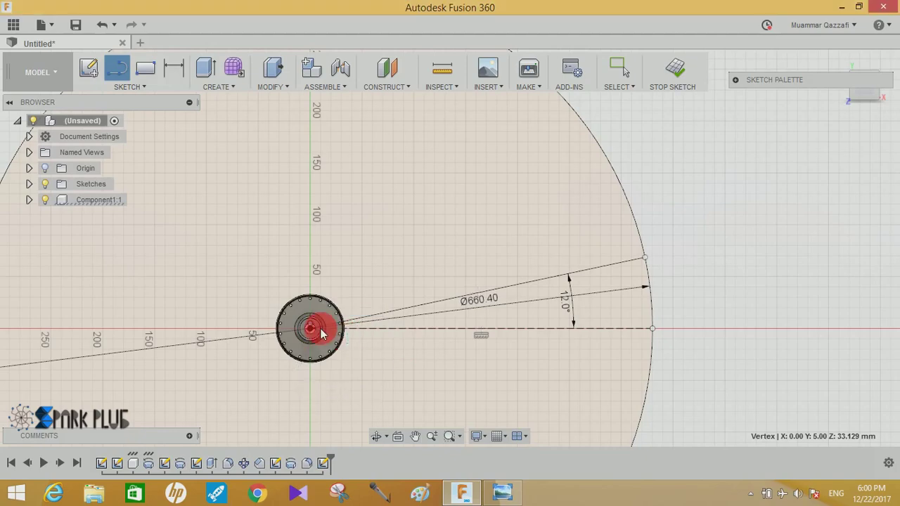
{"action": "key", "text": "Escape"}
{"action": "scroll", "coordinate": [316, 327], "scroll_direction": "up", "scroll_amount": 5}
{"action": "left_click", "coordinate": [444, 226]}
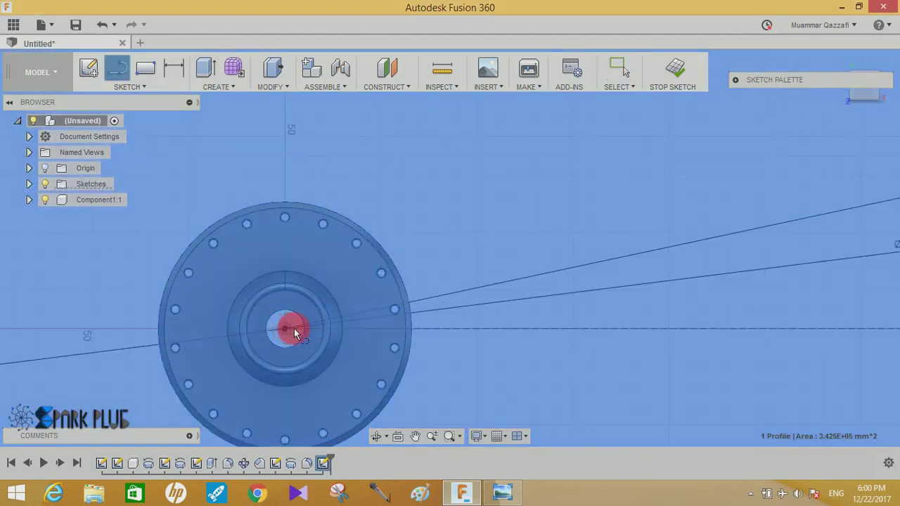
{"action": "left_click", "coordinate": [293, 328]}
{"action": "scroll", "coordinate": [580, 367], "scroll_direction": "down", "scroll_amount": 2}
{"action": "left_click", "coordinate": [610, 426]}
{"action": "middle_click_drag", "start_coordinate": [622, 373], "coordinate": [349, 303]}
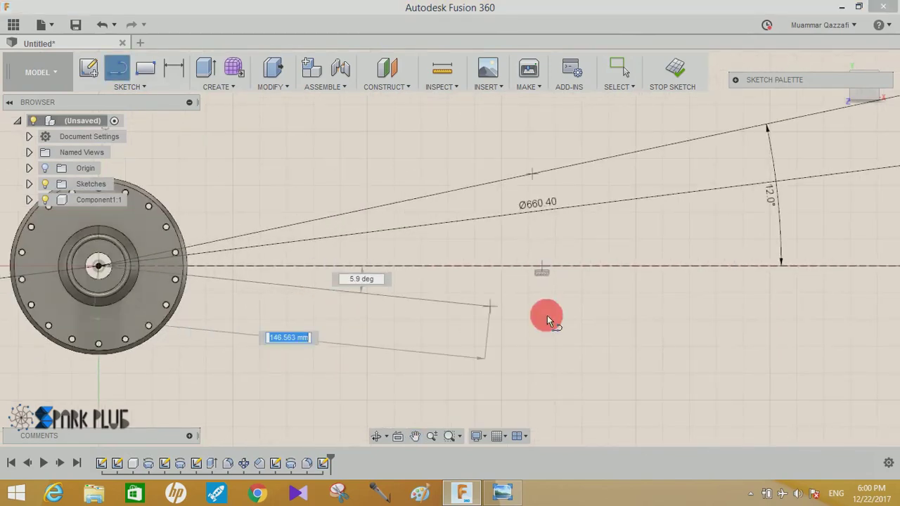
{"action": "left_click", "coordinate": [713, 335]}
{"action": "middle_click_drag", "start_coordinate": [482, 341], "coordinate": [107, 312]}
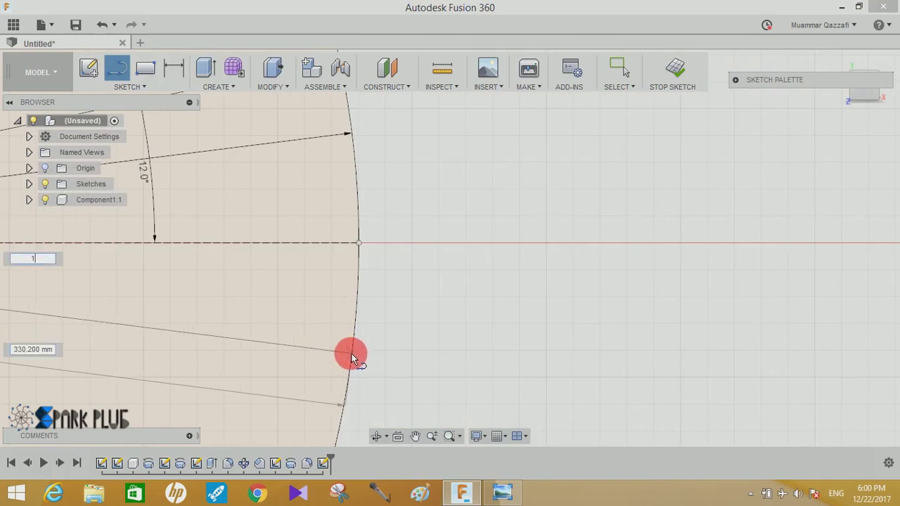
{"action": "type", "text": "2"}
{"action": "key", "text": "Return"}
{"action": "key", "text": "Escape"}
{"action": "scroll", "coordinate": [378, 367], "scroll_direction": "down", "scroll_amount": 1}
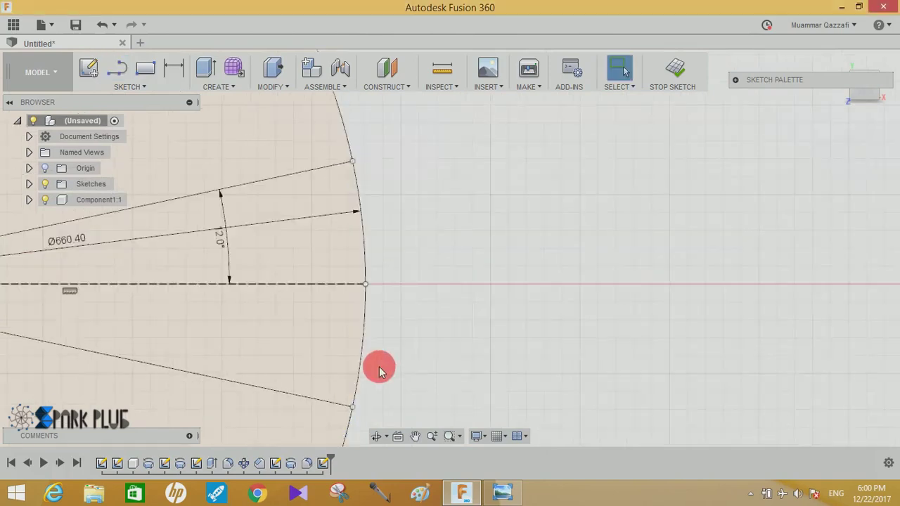
{"action": "scroll", "coordinate": [378, 368], "scroll_direction": "down", "scroll_amount": 2}
{"action": "scroll", "coordinate": [255, 345], "scroll_direction": "up", "scroll_amount": 2}
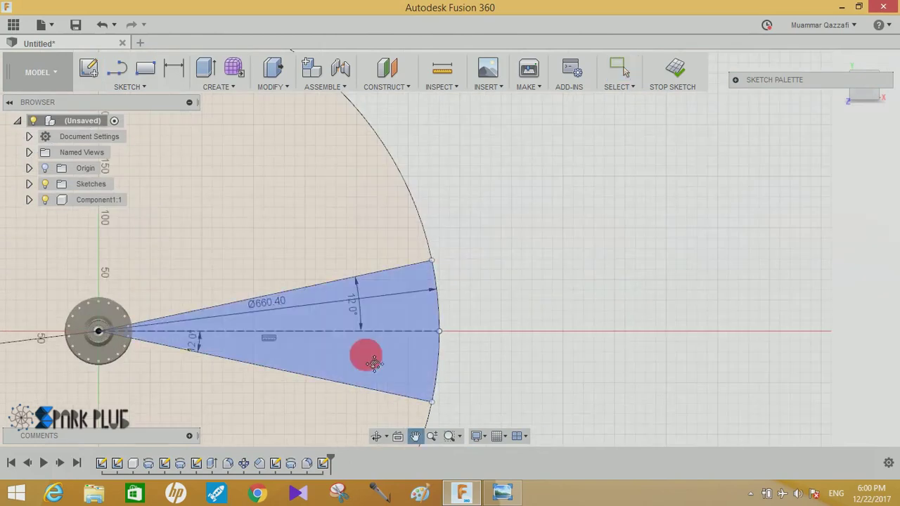
{"action": "left_click_drag", "start_coordinate": [373, 361], "coordinate": [460, 338]}
{"action": "key", "text": "Escape"}
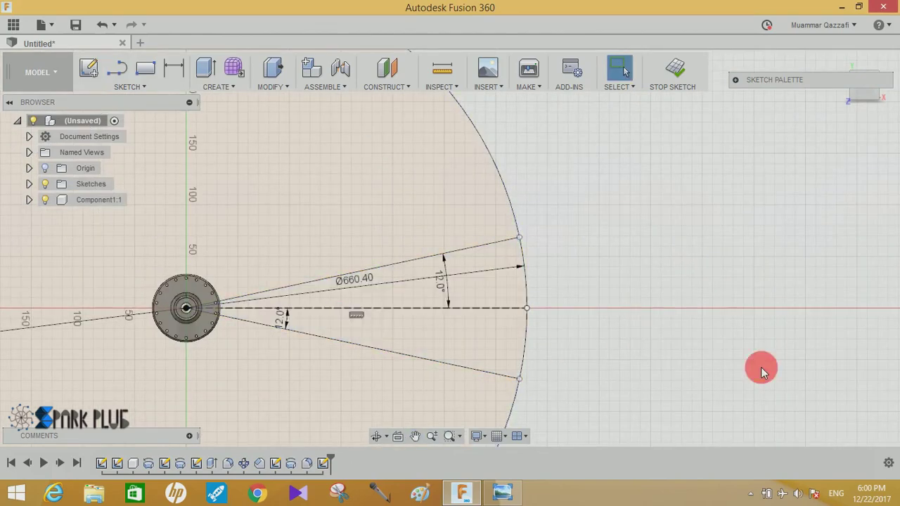
Step: Trim away all arcs of the 660.4 circle, keeping the 12° lines, and finish the sketch
{"action": "left_click", "coordinate": [528, 348]}
{"action": "left_click", "coordinate": [528, 282]}
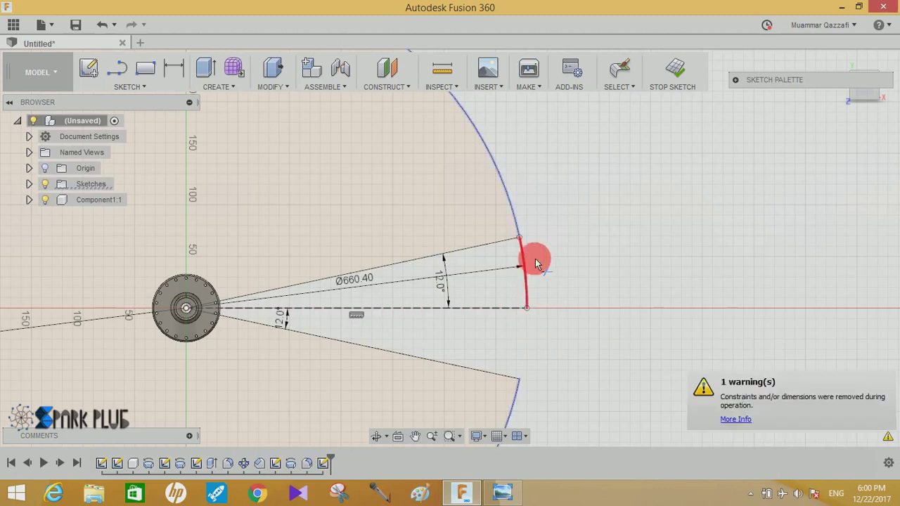
{"action": "left_click", "coordinate": [500, 182]}
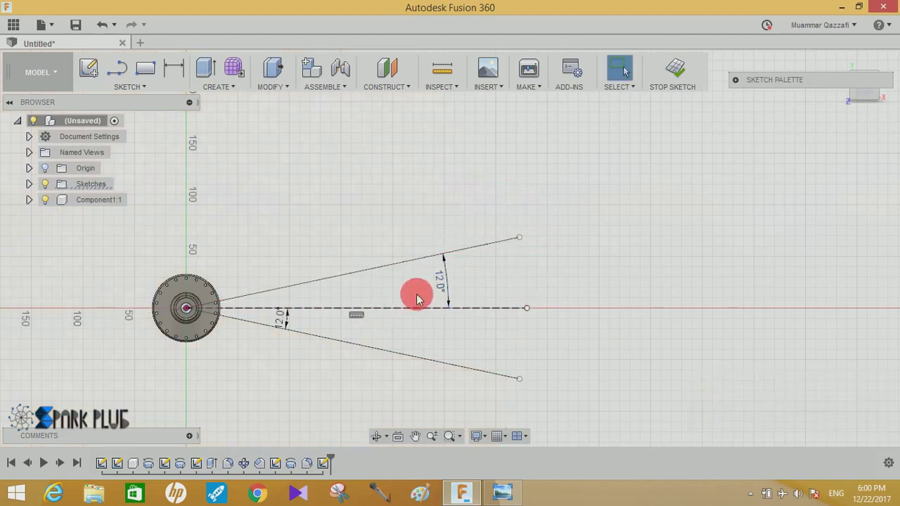
{"action": "mouse_move", "coordinate": [434, 307]}
{"action": "middle_mouse_down", "text": "shift"}
{"action": "mouse_move", "coordinate": [391, 338]}
{"action": "mouse_move", "coordinate": [355, 316]}
{"action": "mouse_move", "coordinate": [395, 329]}
{"action": "mouse_move", "coordinate": [386, 321]}
{"action": "mouse_move", "coordinate": [456, 295]}
{"action": "mouse_move", "coordinate": [508, 257]}
{"action": "middle_mouse_up", "text": "shift"}
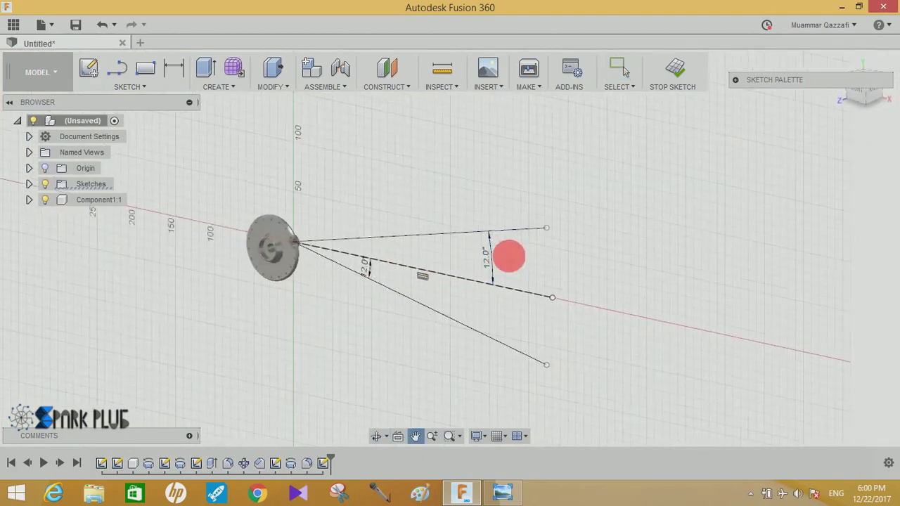
{"action": "left_click", "coordinate": [677, 71]}
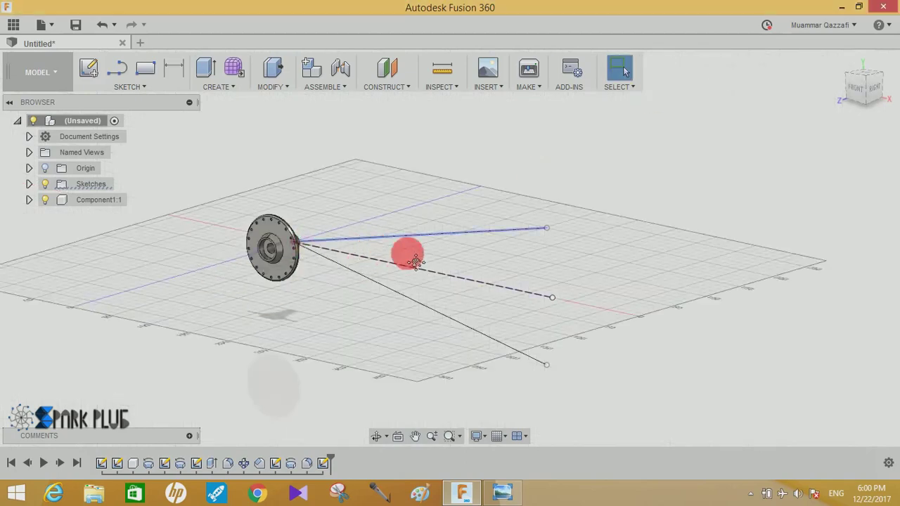
{"action": "middle_click_drag", "start_coordinate": [405, 255], "coordinate": [412, 277], "text": "shift"}
{"action": "scroll", "coordinate": [453, 310], "scroll_direction": "up", "scroll_amount": 5}
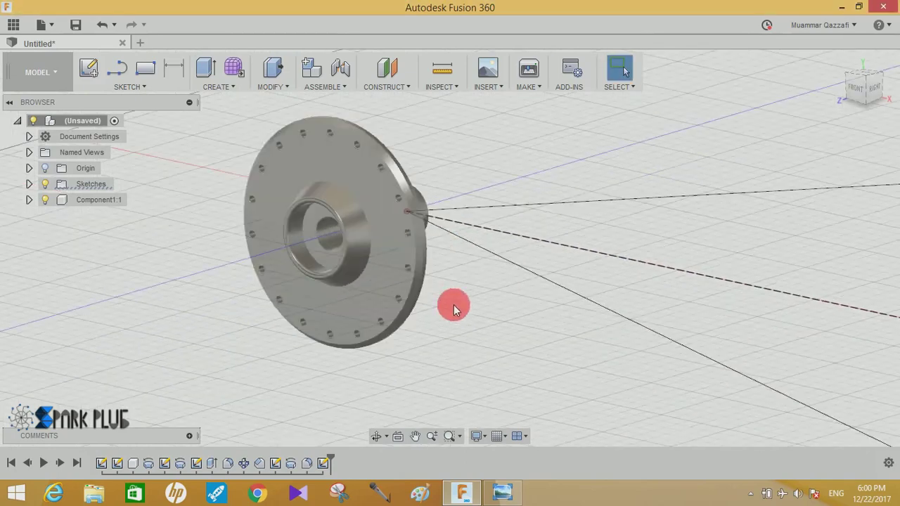
Step: Create a construction axis through one spoke hole's cylindrical face
{"action": "left_click", "coordinate": [412, 89]}
{"action": "left_click", "coordinate": [412, 232]}
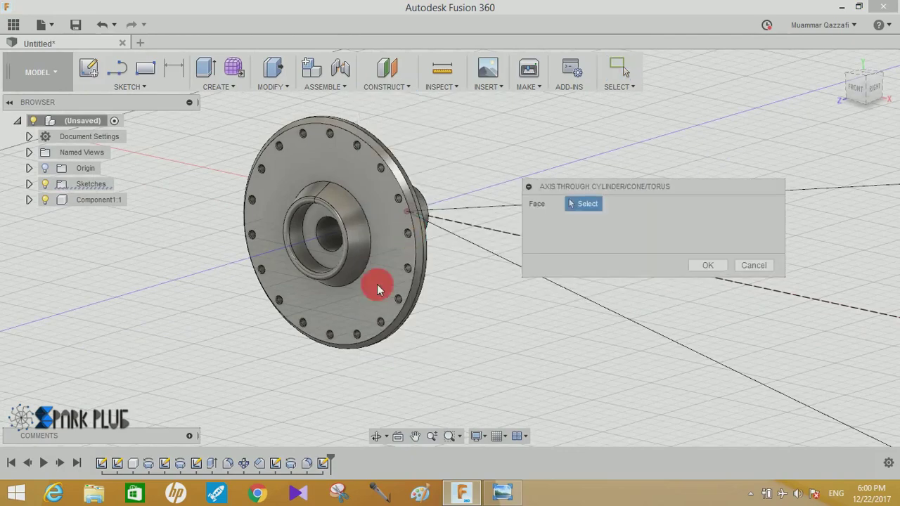
{"action": "scroll", "coordinate": [352, 348], "scroll_direction": "up", "scroll_amount": 3}
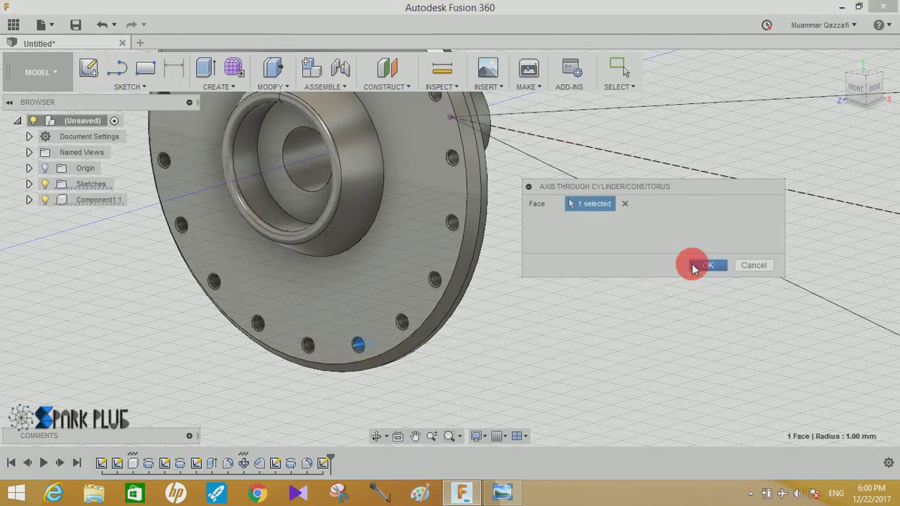
{"action": "left_click", "coordinate": [696, 266]}
Step: Add a second construction axis through another spoke hole on the flange
{"action": "left_click", "coordinate": [382, 87]}
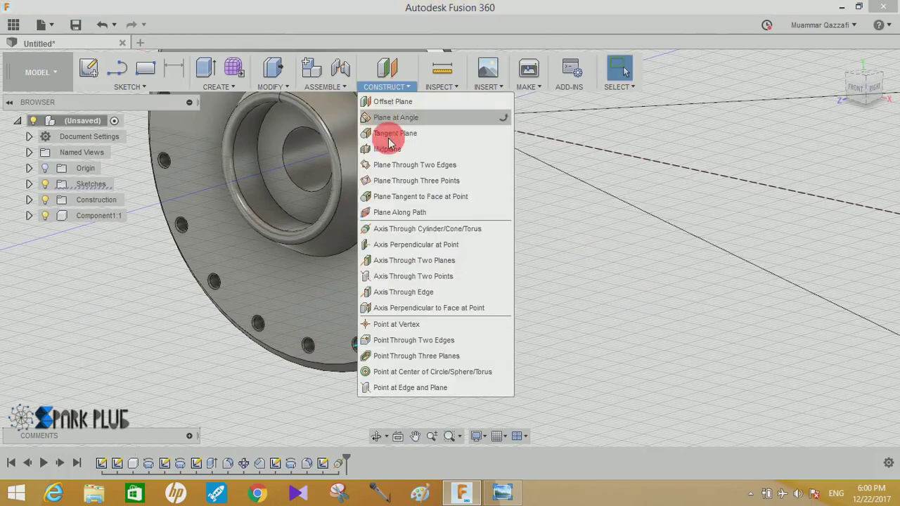
{"action": "left_click", "coordinate": [426, 232]}
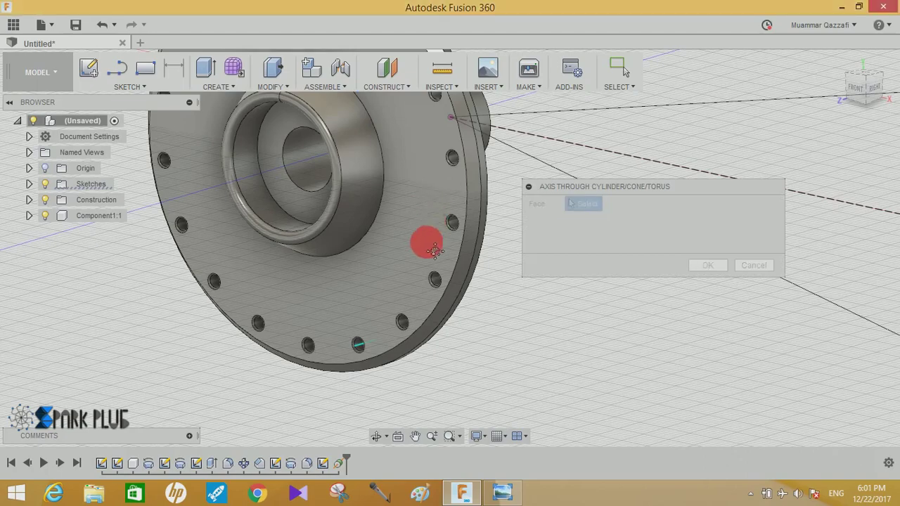
{"action": "middle_click_drag", "start_coordinate": [424, 245], "coordinate": [357, 252], "text": "shift"}
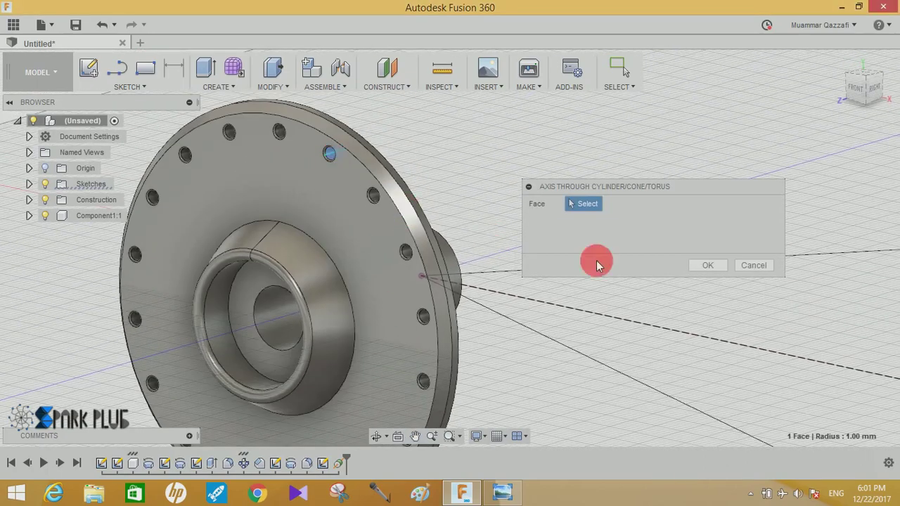
{"action": "left_click", "coordinate": [697, 265]}
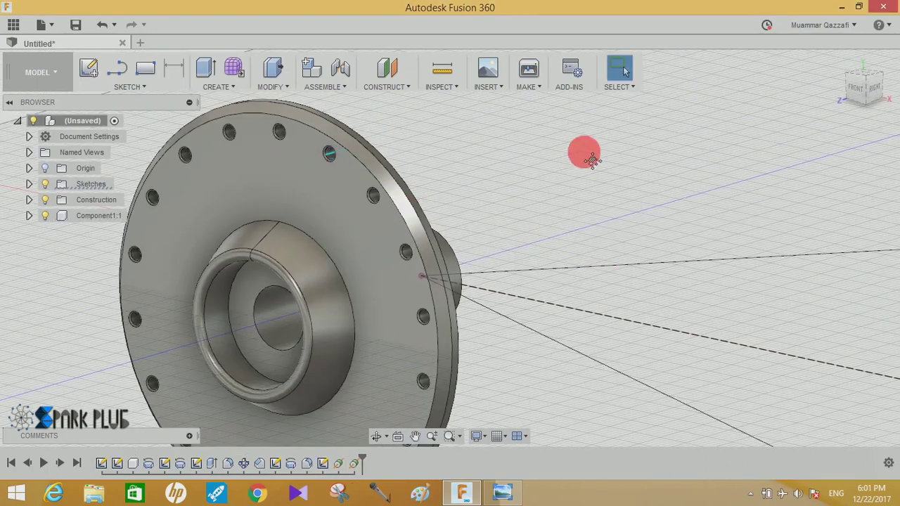
{"action": "middle_click_drag", "start_coordinate": [582, 152], "coordinate": [570, 263]}
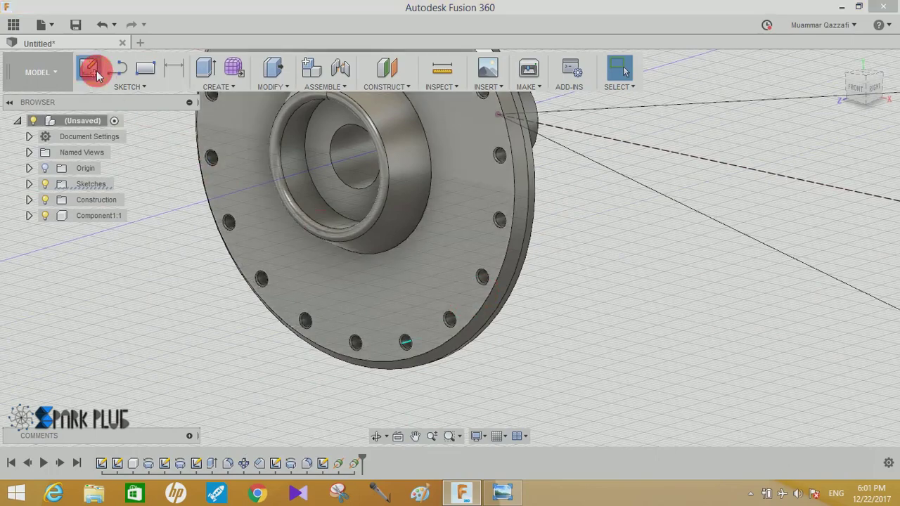
Step: Start a sketch on the flange face and begin a line at the spoke hole centre
{"action": "left_click", "coordinate": [90, 68]}
{"action": "left_click", "coordinate": [412, 290]}
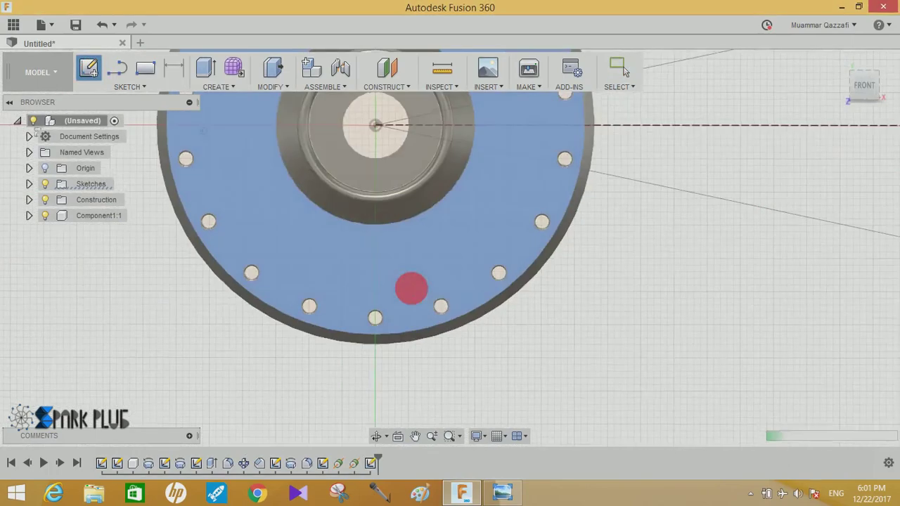
{"action": "scroll", "coordinate": [473, 303], "scroll_direction": "up", "scroll_amount": 2}
{"action": "key", "text": "l"}
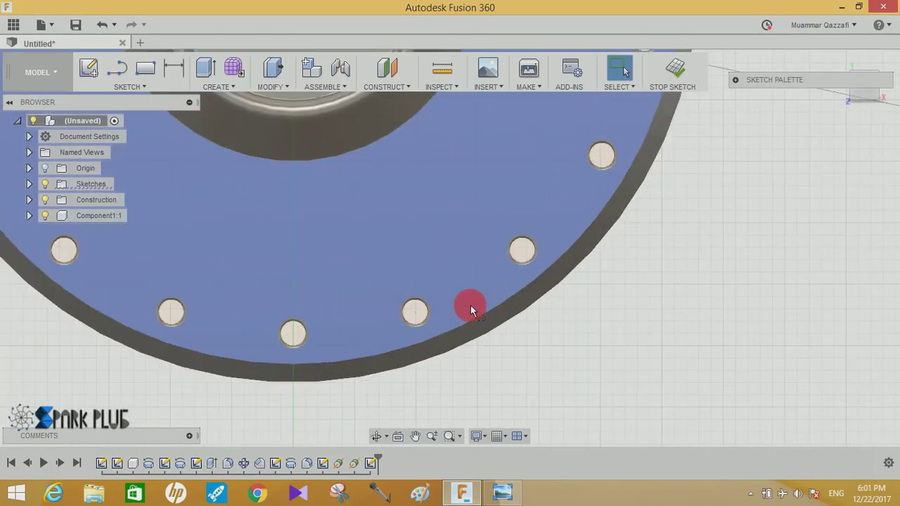
{"action": "scroll", "coordinate": [470, 305], "scroll_direction": "up", "scroll_amount": 2}
{"action": "left_click", "coordinate": [415, 312]}
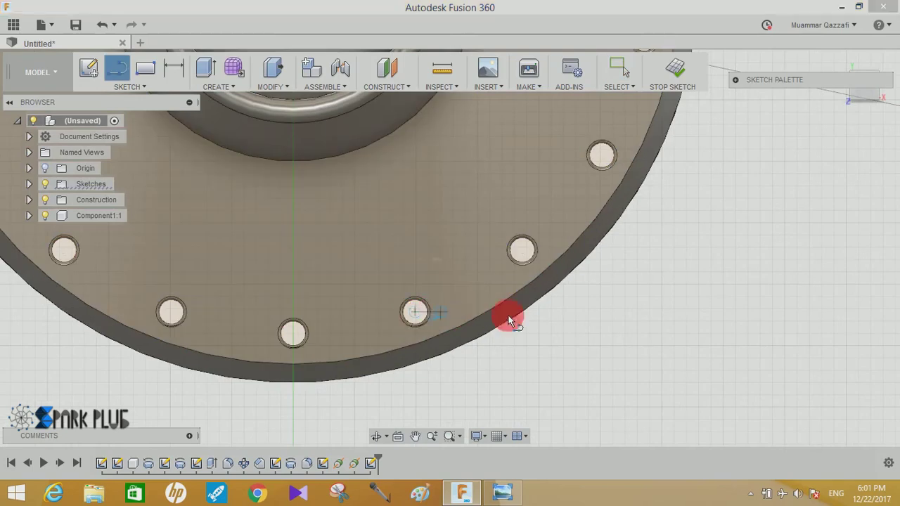
{"action": "middle_click_drag", "start_coordinate": [706, 274], "coordinate": [361, 342]}
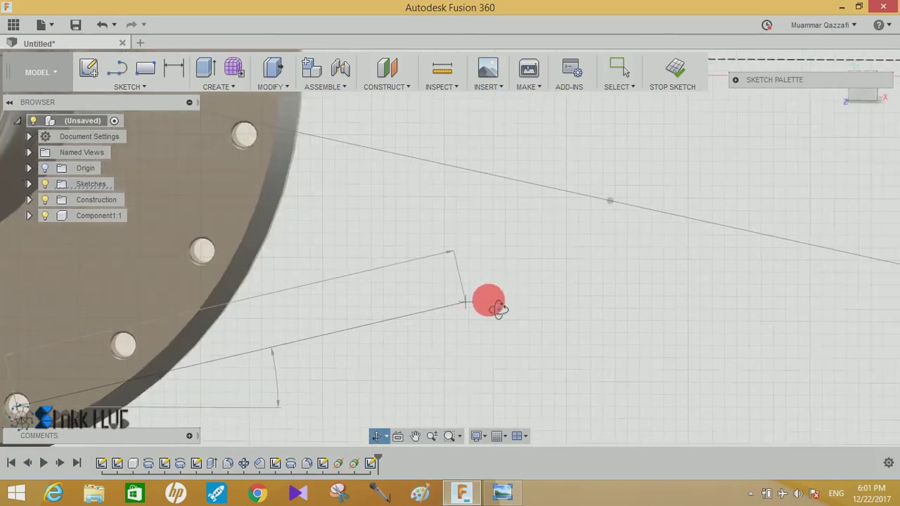
{"action": "middle_click_drag", "start_coordinate": [488, 301], "coordinate": [468, 311], "text": "shift"}
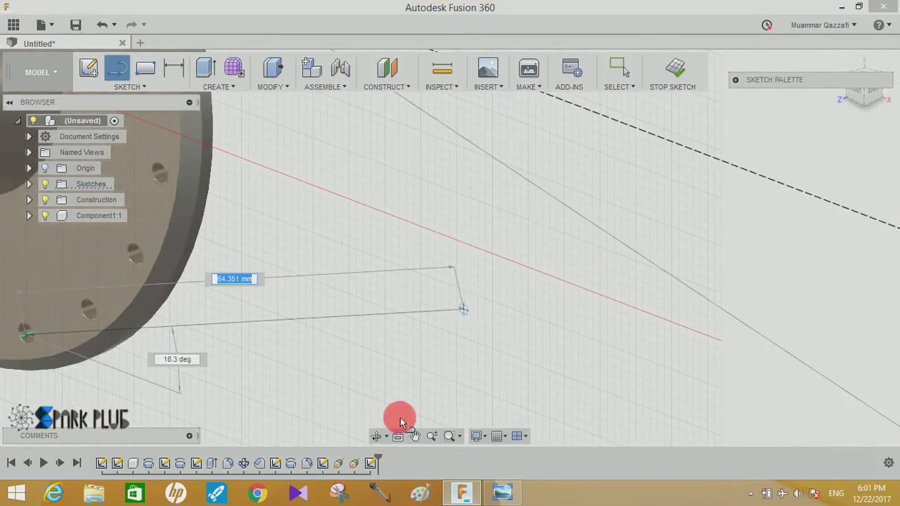
{"action": "left_click", "coordinate": [432, 436]}
{"action": "left_click_drag", "start_coordinate": [476, 265], "coordinate": [478, 129]}
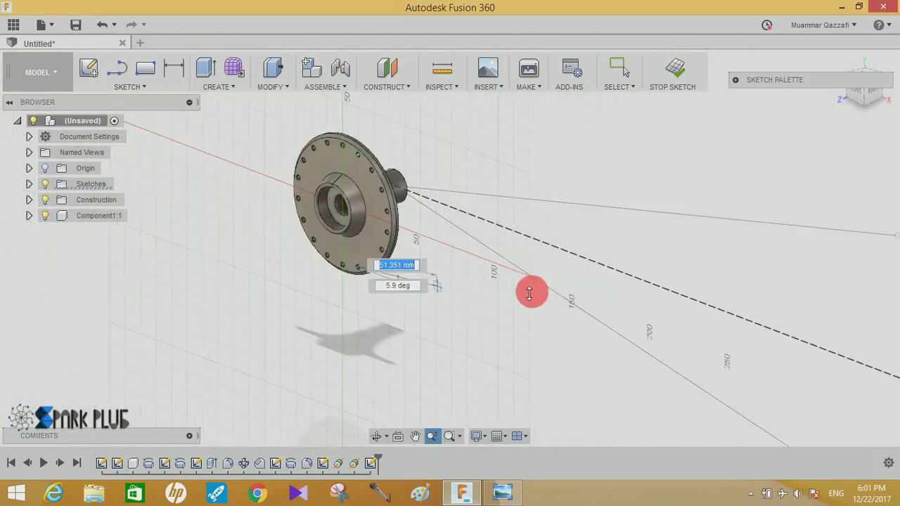
{"action": "left_click_drag", "start_coordinate": [528, 291], "coordinate": [527, 261]}
{"action": "left_click_drag", "start_coordinate": [466, 296], "coordinate": [534, 297]}
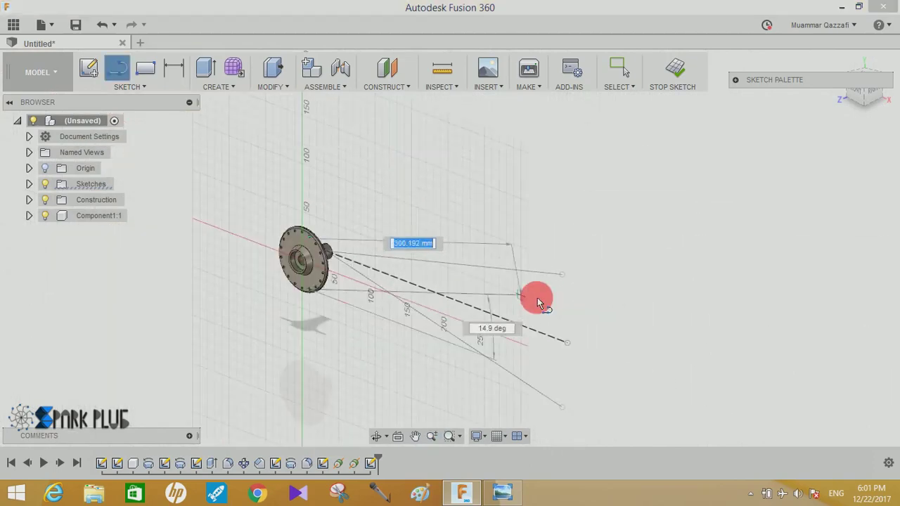
{"action": "key", "text": "Escape"}
{"action": "scroll", "coordinate": [294, 269], "scroll_direction": "up", "scroll_amount": 3}
{"action": "scroll", "coordinate": [293, 281], "scroll_direction": "up", "scroll_amount": 3}
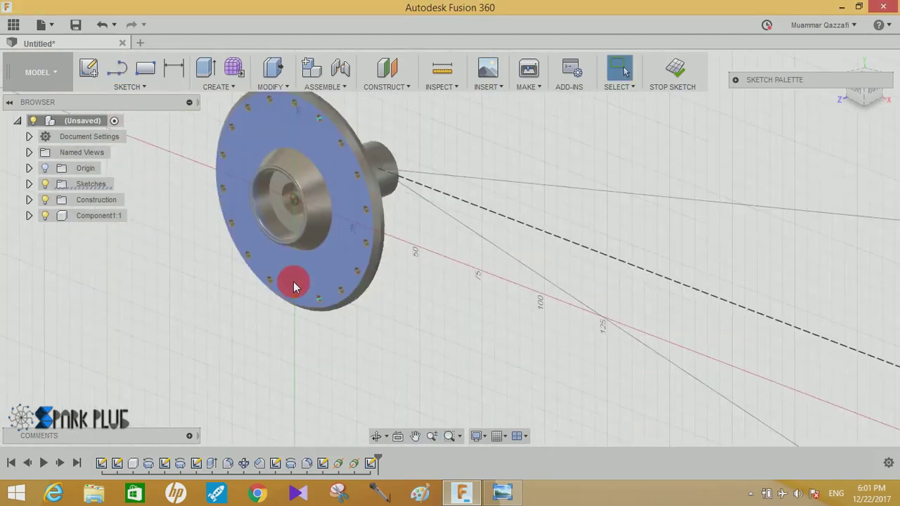
{"action": "scroll", "coordinate": [294, 281], "scroll_direction": "up", "scroll_amount": 3}
Step: Draw a spoke line from a bottom flange hole out to the end of the 12° line
{"action": "key", "text": "l"}
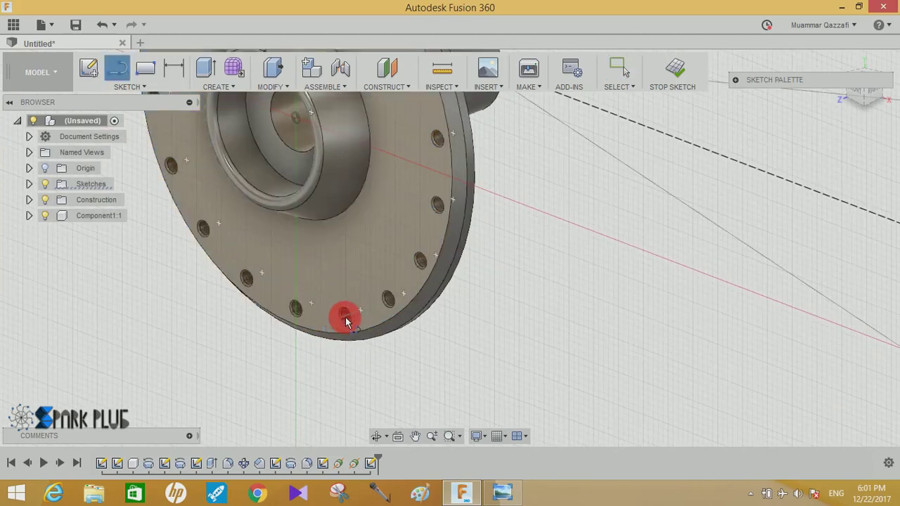
{"action": "left_click", "coordinate": [345, 320]}
{"action": "left_click", "coordinate": [561, 330]}
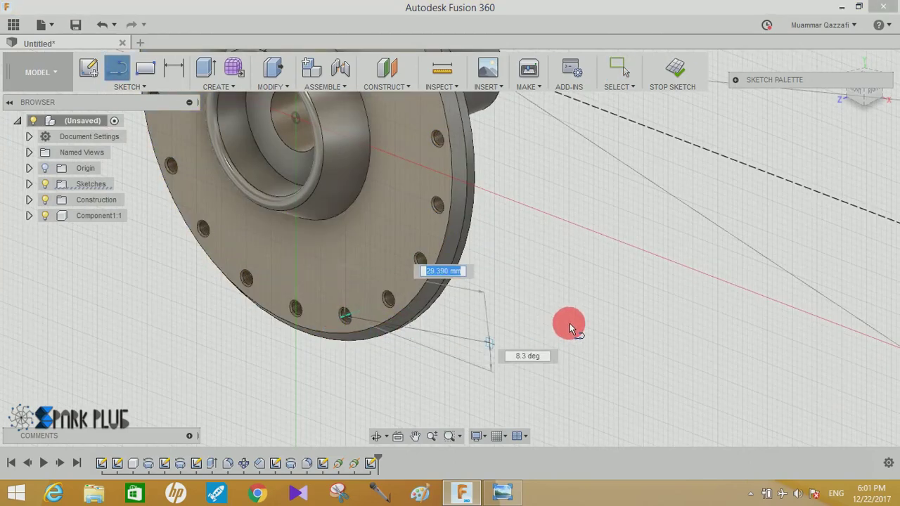
{"action": "left_click", "coordinate": [259, 346]}
{"action": "middle_click_drag", "start_coordinate": [879, 260], "coordinate": [553, 281]}
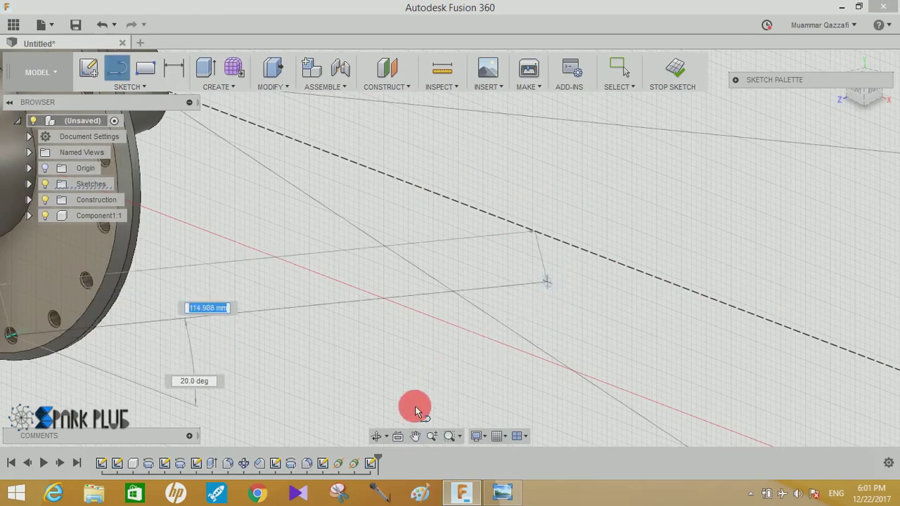
{"action": "left_click", "coordinate": [430, 436]}
{"action": "left_click_drag", "start_coordinate": [553, 312], "coordinate": [548, 201]}
{"action": "middle_click_drag", "start_coordinate": [548, 221], "coordinate": [352, 267]}
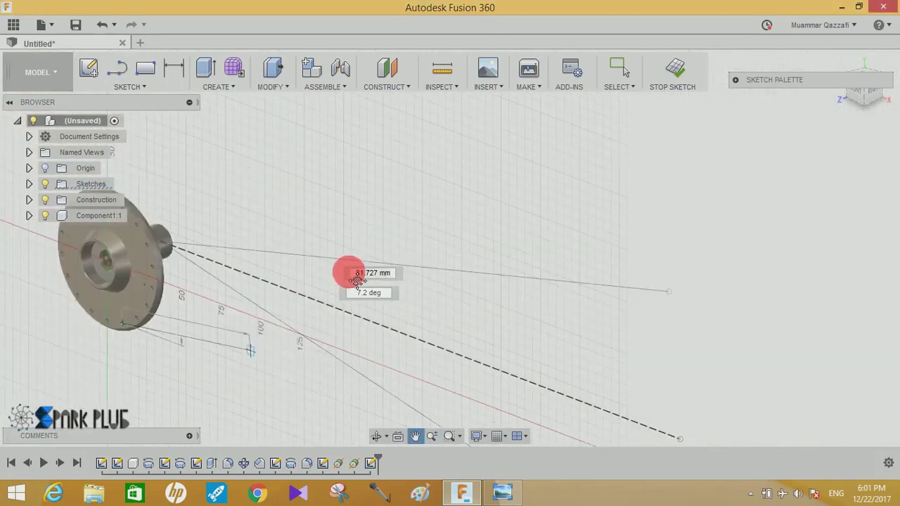
{"action": "key", "text": "Escape"}
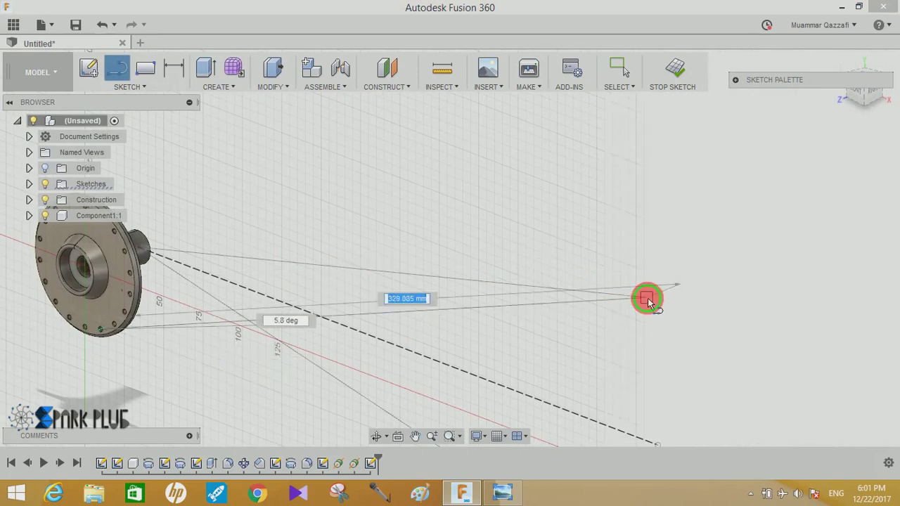
{"action": "left_click", "coordinate": [646, 298]}
{"action": "mouse_move", "coordinate": [574, 317]}
{"action": "middle_mouse_down"}
{"action": "mouse_move", "coordinate": [582, 293]}
{"action": "mouse_move", "coordinate": [534, 297]}
{"action": "mouse_move", "coordinate": [522, 283]}
{"action": "mouse_move", "coordinate": [628, 303]}
{"action": "middle_mouse_up"}
{"action": "key", "text": "Escape"}
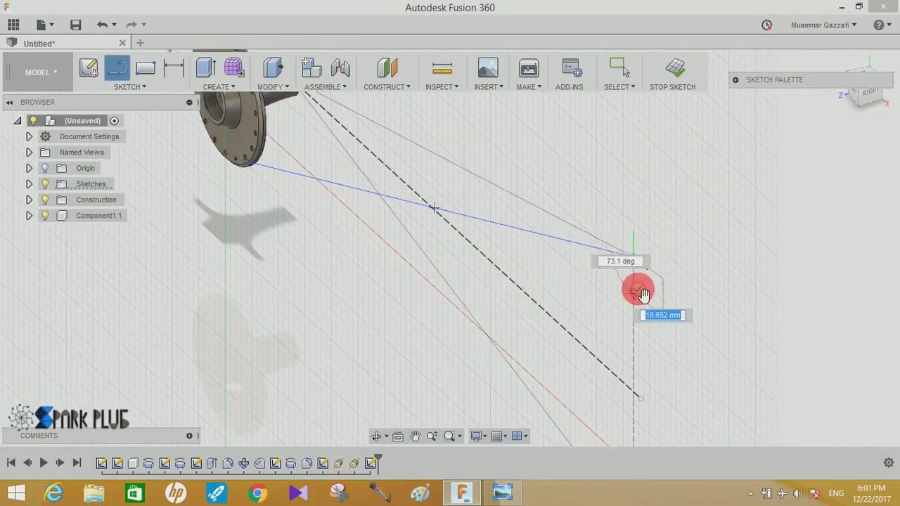
{"action": "key", "text": "Escape"}
{"action": "mouse_move", "coordinate": [534, 274]}
{"action": "middle_mouse_down", "text": "shift"}
{"action": "mouse_move", "coordinate": [518, 251]}
{"action": "mouse_move", "coordinate": [546, 257]}
{"action": "mouse_move", "coordinate": [512, 267]}
{"action": "mouse_move", "coordinate": [526, 269]}
{"action": "mouse_move", "coordinate": [536, 237]}
{"action": "mouse_move", "coordinate": [525, 271]}
{"action": "mouse_move", "coordinate": [335, 257]}
{"action": "middle_mouse_up", "text": "shift"}
Step: Select the sketch point at the spoke hole centre and open Move/Copy on it with M
{"action": "middle_click_drag", "start_coordinate": [393, 296], "coordinate": [463, 320]}
{"action": "scroll", "coordinate": [393, 255], "scroll_direction": "up", "scroll_amount": 2}
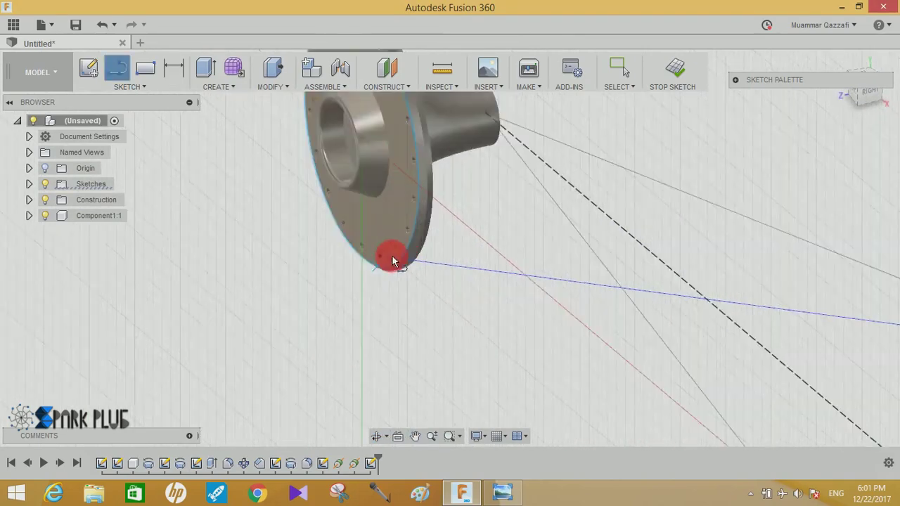
{"action": "scroll", "coordinate": [384, 258], "scroll_direction": "up", "scroll_amount": 3}
{"action": "scroll", "coordinate": [364, 257], "scroll_direction": "up", "scroll_amount": 2}
{"action": "scroll", "coordinate": [357, 262], "scroll_direction": "up", "scroll_amount": 2}
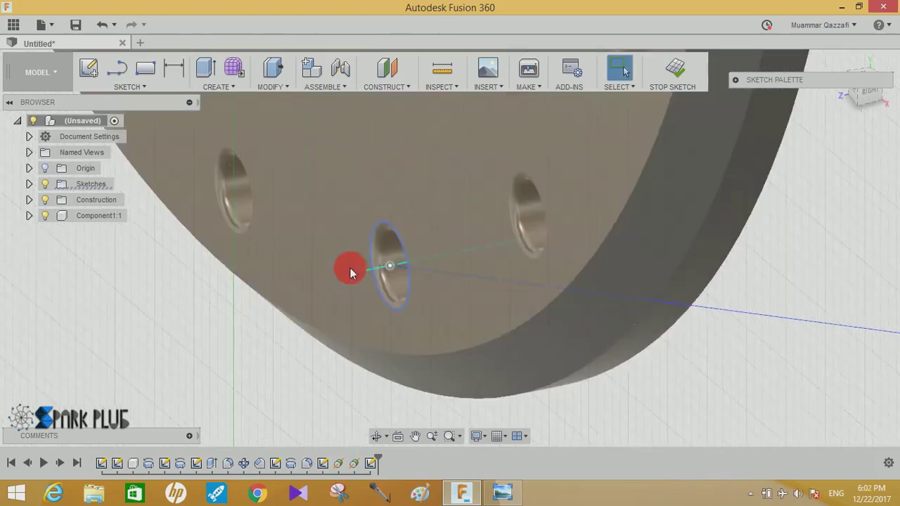
{"action": "scroll", "coordinate": [389, 259], "scroll_direction": "up", "scroll_amount": 3}
{"action": "scroll", "coordinate": [294, 326], "scroll_direction": "up", "scroll_amount": 2}
{"action": "scroll", "coordinate": [340, 324], "scroll_direction": "down", "scroll_amount": 2}
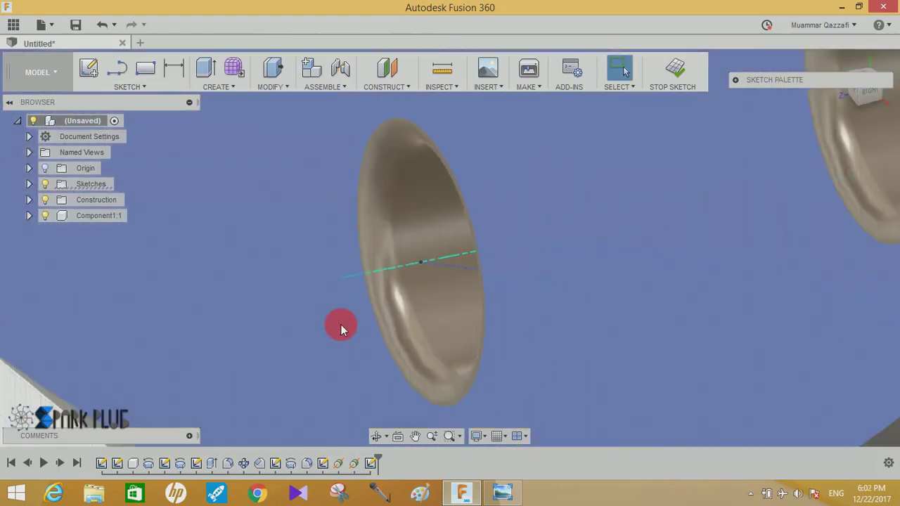
{"action": "scroll", "coordinate": [114, 357], "scroll_direction": "down", "scroll_amount": 3}
{"action": "scroll", "coordinate": [257, 366], "scroll_direction": "up", "scroll_amount": 2}
{"action": "scroll", "coordinate": [389, 293], "scroll_direction": "up", "scroll_amount": 1}
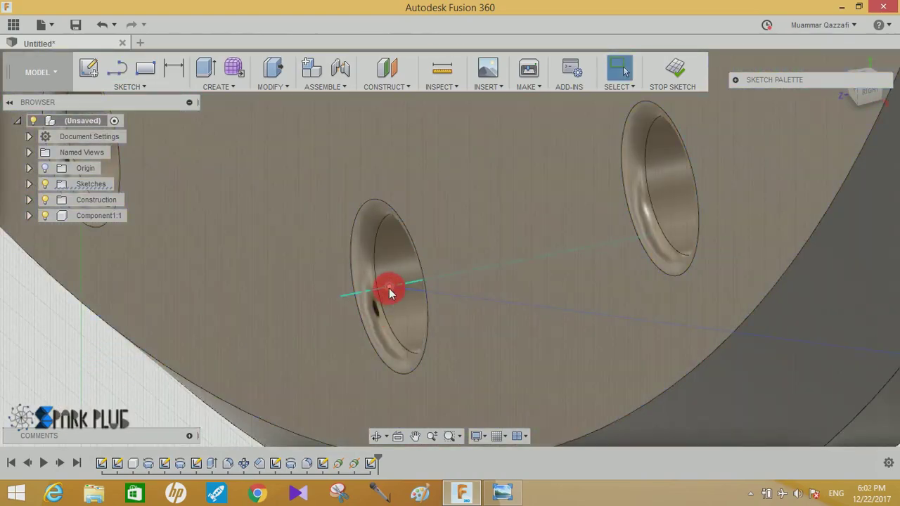
{"action": "left_click", "coordinate": [389, 288]}
{"action": "left_click", "coordinate": [388, 302]}
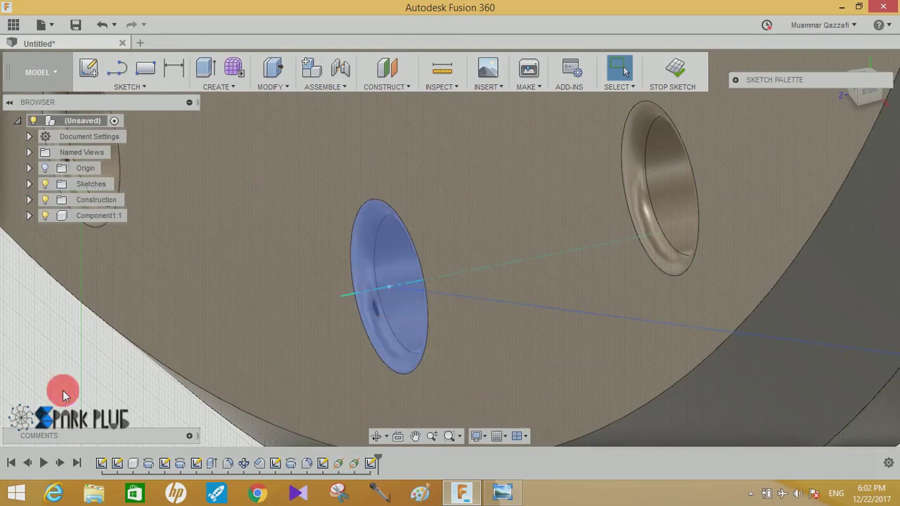
{"action": "left_click", "coordinate": [63, 391]}
{"action": "left_click", "coordinate": [389, 288]}
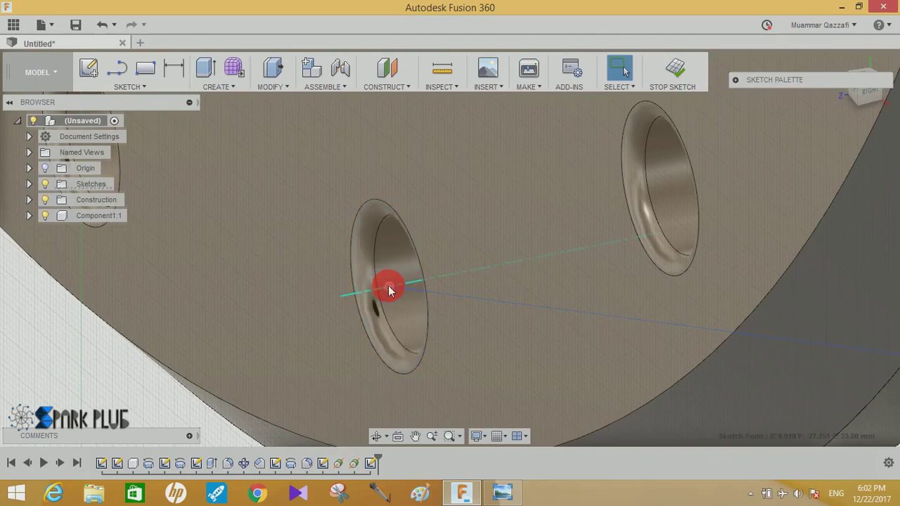
{"action": "key", "text": "m"}
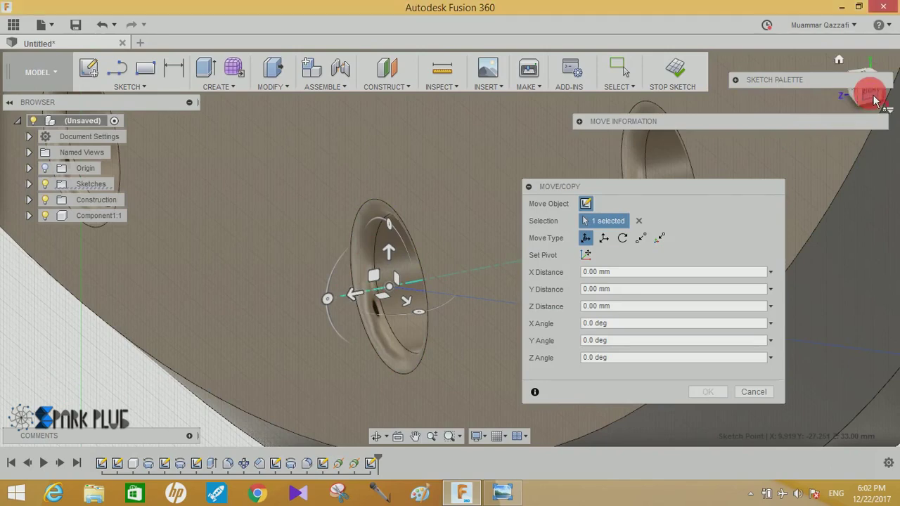
Step: Shift the hole-centre sketch point 2.5 mm along Z in Move/Copy and confirm
{"action": "left_click", "coordinate": [867, 92]}
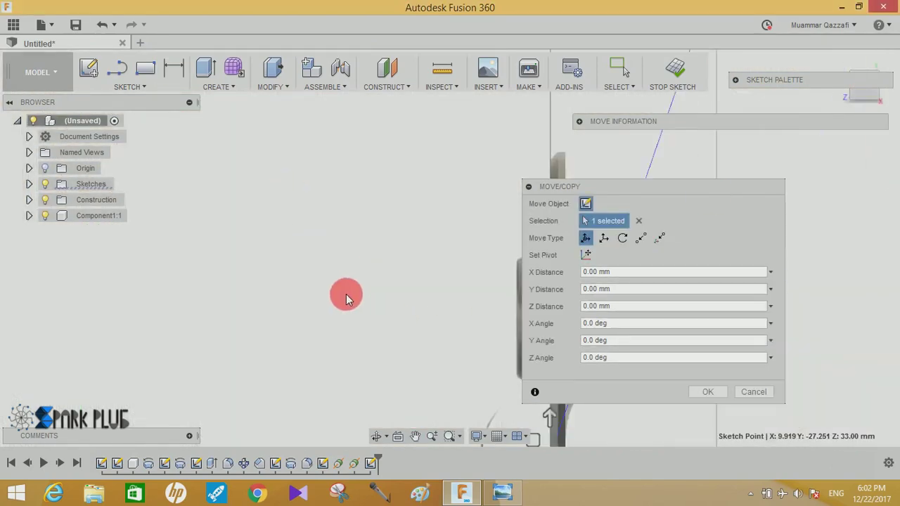
{"action": "mouse_move", "coordinate": [398, 301]}
{"action": "left_mouse_down"}
{"action": "mouse_move", "coordinate": [327, 311]}
{"action": "mouse_move", "coordinate": [295, 302]}
{"action": "left_mouse_up"}
{"action": "left_click", "coordinate": [642, 308]}
{"action": "type", "text": "2.5"}
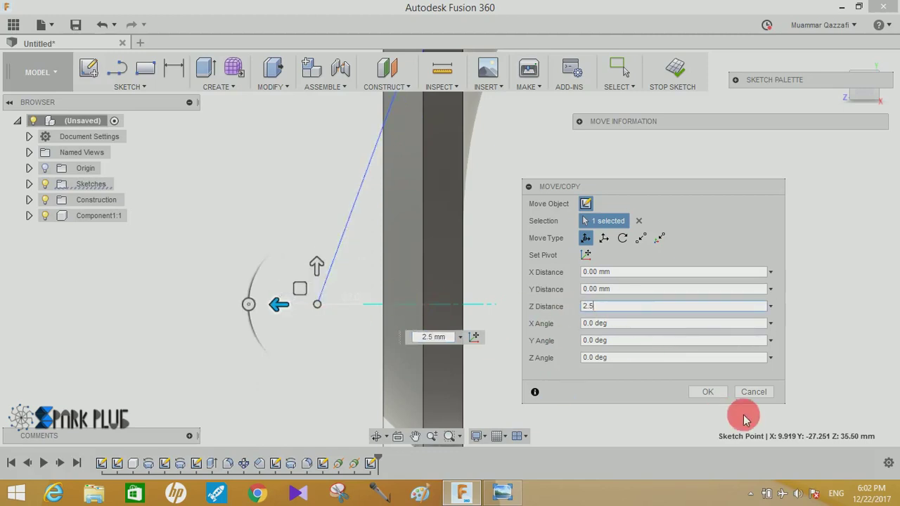
{"action": "left_click", "coordinate": [723, 395]}
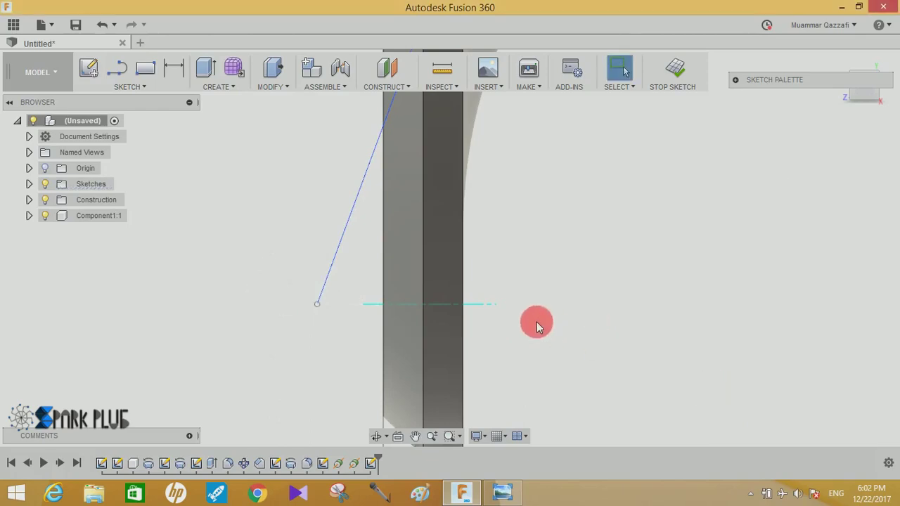
{"action": "middle_click_drag", "start_coordinate": [542, 333], "coordinate": [534, 345], "text": "shift"}
Step: Draw a short line from the moved point through the flange hole, then stop the sketch
{"action": "mouse_move", "coordinate": [515, 354]}
{"action": "middle_mouse_down", "text": "shift"}
{"action": "mouse_move", "coordinate": [508, 368]}
{"action": "mouse_move", "coordinate": [458, 337]}
{"action": "mouse_move", "coordinate": [424, 335]}
{"action": "mouse_move", "coordinate": [512, 348]}
{"action": "mouse_move", "coordinate": [530, 359]}
{"action": "middle_mouse_up", "text": "shift"}
{"action": "left_click", "coordinate": [116, 66]}
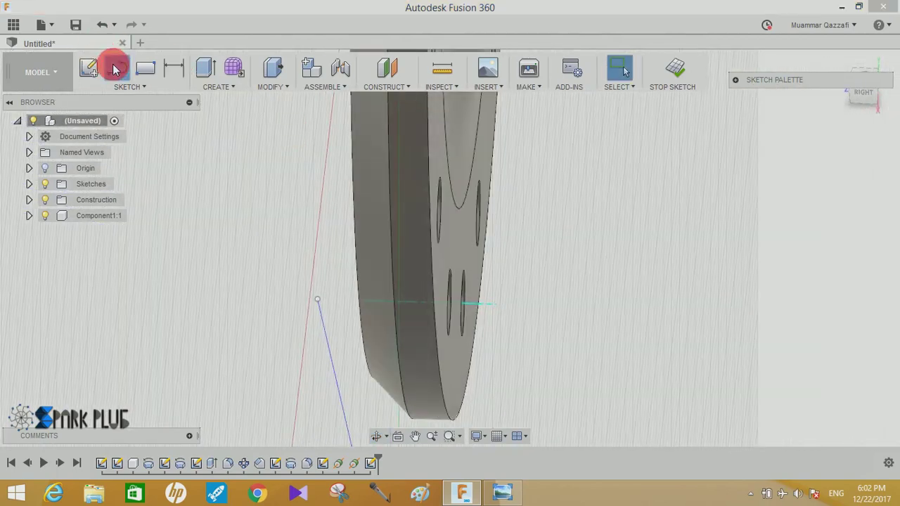
{"action": "left_click", "coordinate": [320, 301]}
{"action": "left_click", "coordinate": [457, 328]}
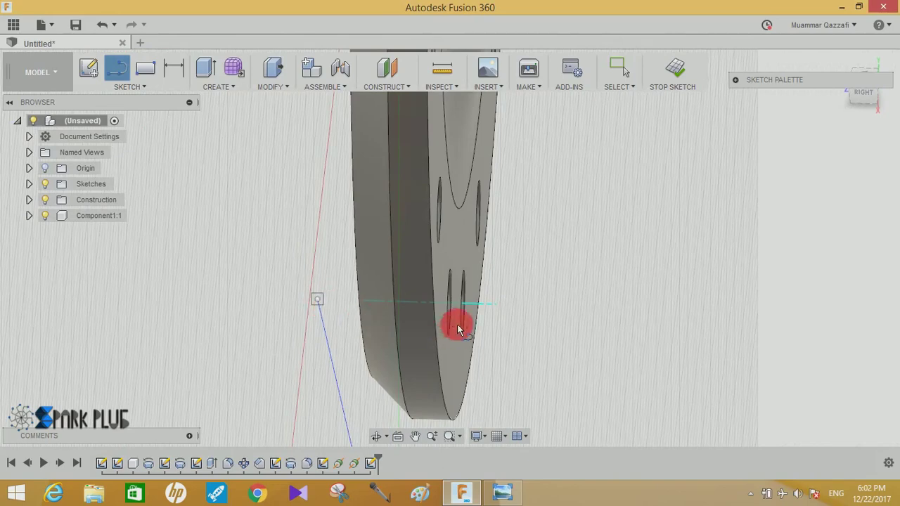
{"action": "left_click", "coordinate": [490, 308]}
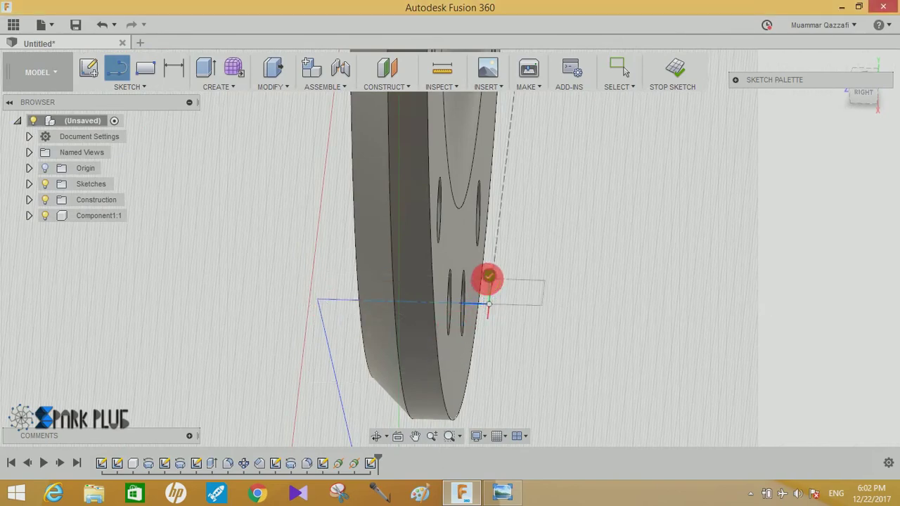
{"action": "left_click", "coordinate": [488, 277]}
{"action": "mouse_move", "coordinate": [531, 314]}
{"action": "middle_mouse_down", "text": "shift"}
{"action": "mouse_move", "coordinate": [466, 295]}
{"action": "mouse_move", "coordinate": [679, 120]}
{"action": "middle_mouse_up", "text": "shift"}
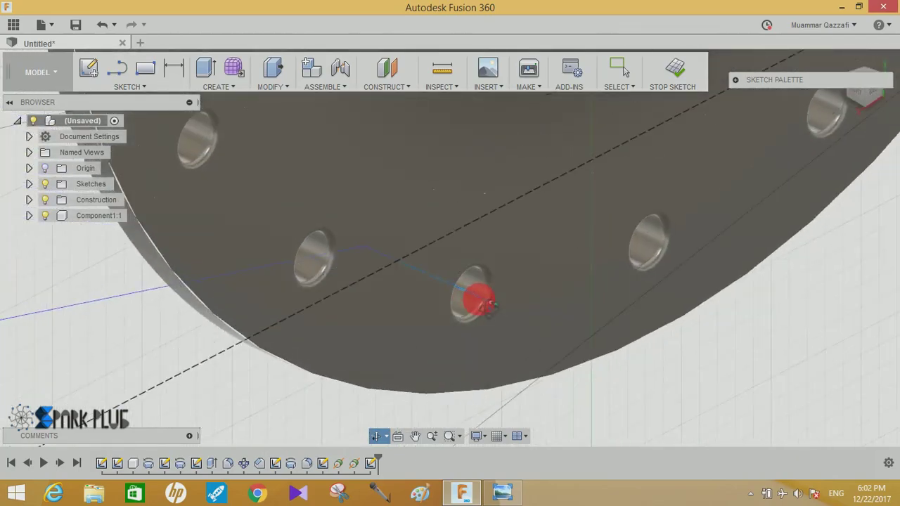
{"action": "left_click", "coordinate": [674, 73]}
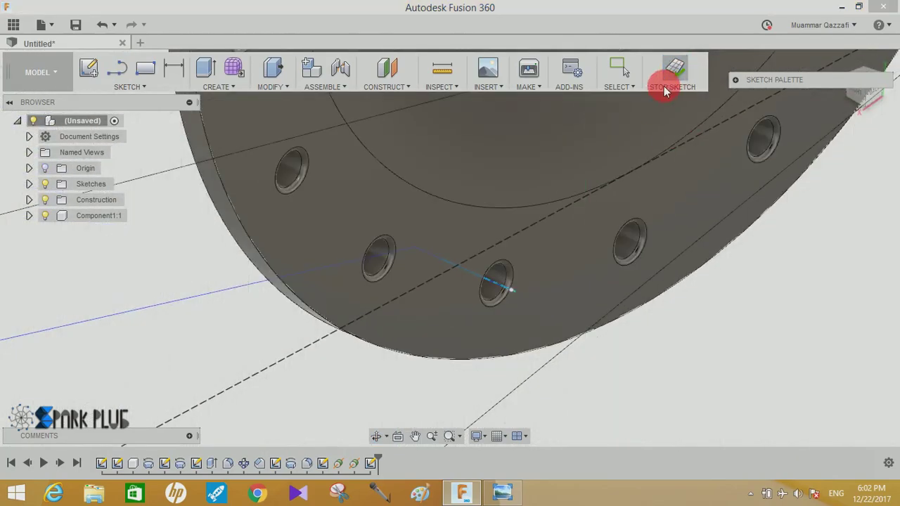
{"action": "mouse_move", "coordinate": [476, 269]}
{"action": "middle_mouse_down", "text": "shift"}
{"action": "mouse_move", "coordinate": [616, 271]}
{"action": "mouse_move", "coordinate": [561, 232]}
{"action": "middle_mouse_up", "text": "shift"}
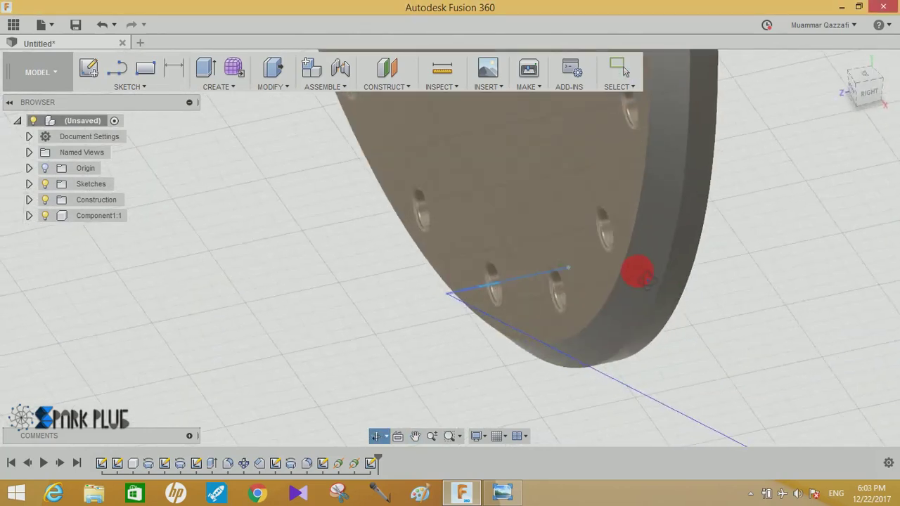
{"action": "left_click", "coordinate": [223, 84]}
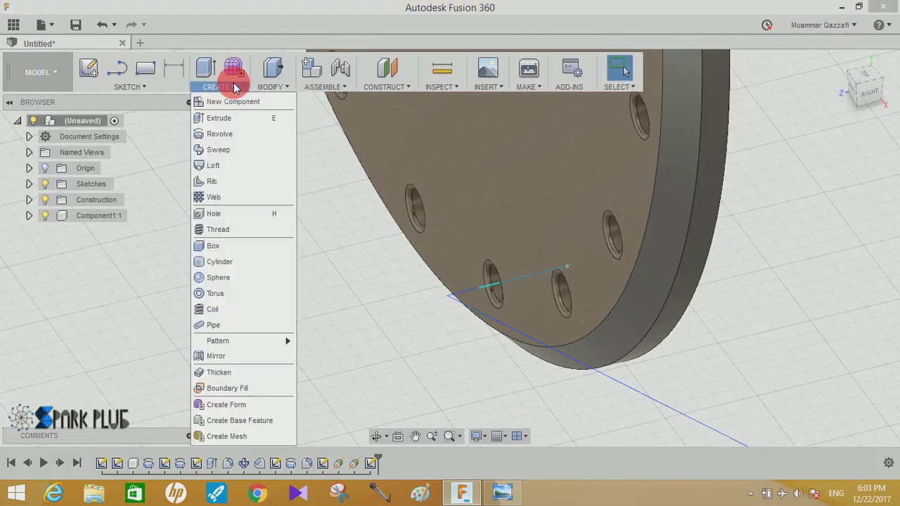
{"action": "left_click", "coordinate": [231, 326]}
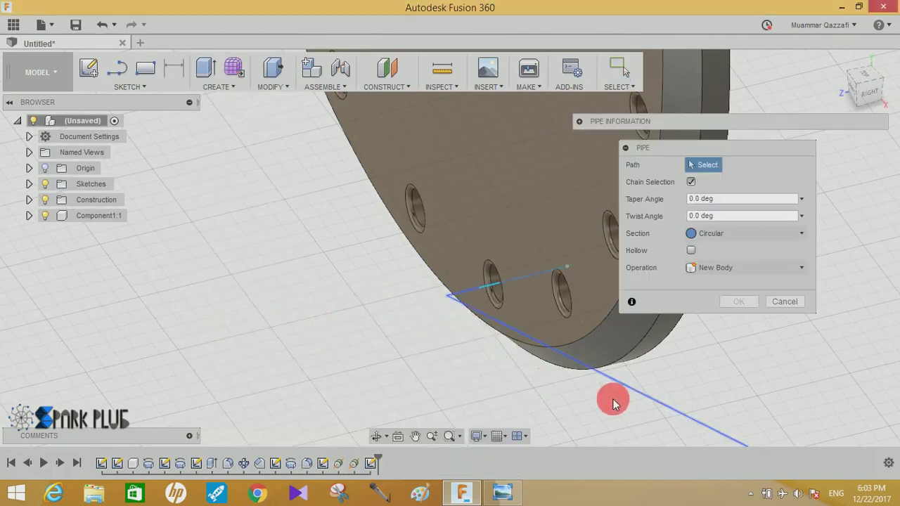
{"action": "left_click", "coordinate": [641, 396]}
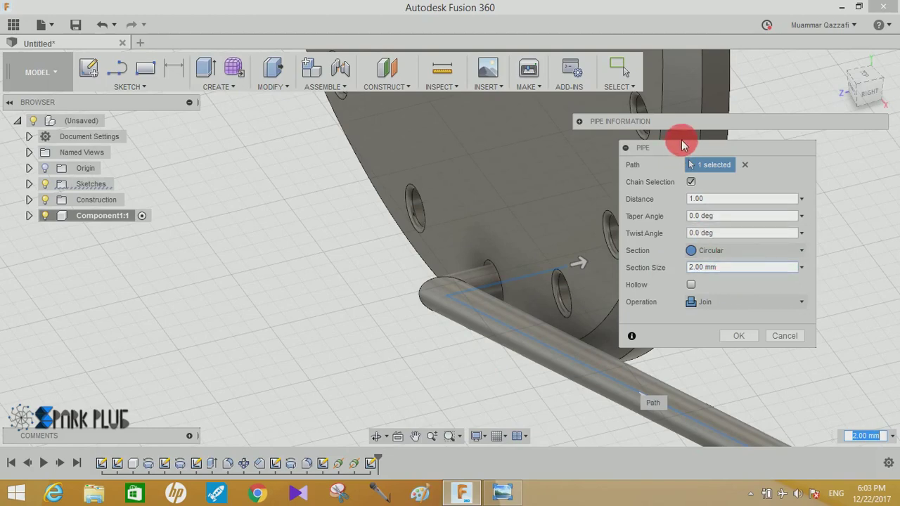
{"action": "left_click", "coordinate": [697, 268]}
{"action": "type", "text": "1.5"}
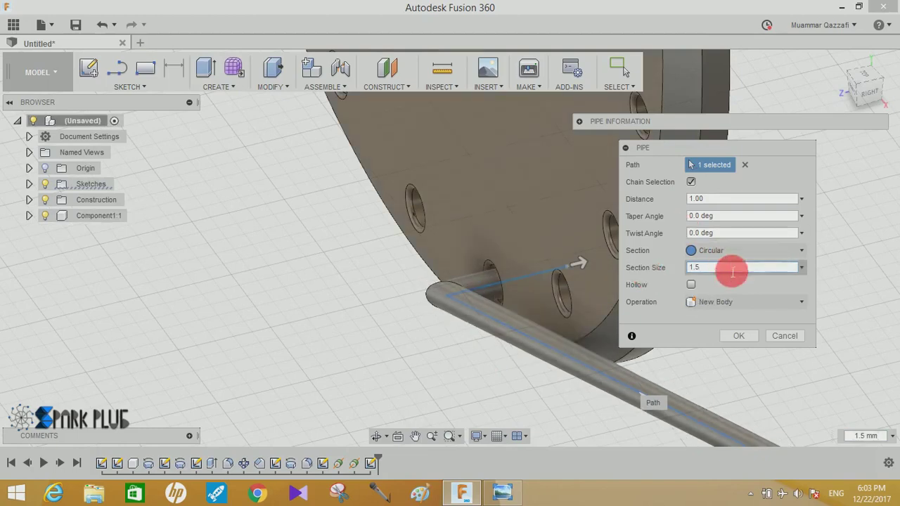
{"action": "left_click", "coordinate": [723, 252]}
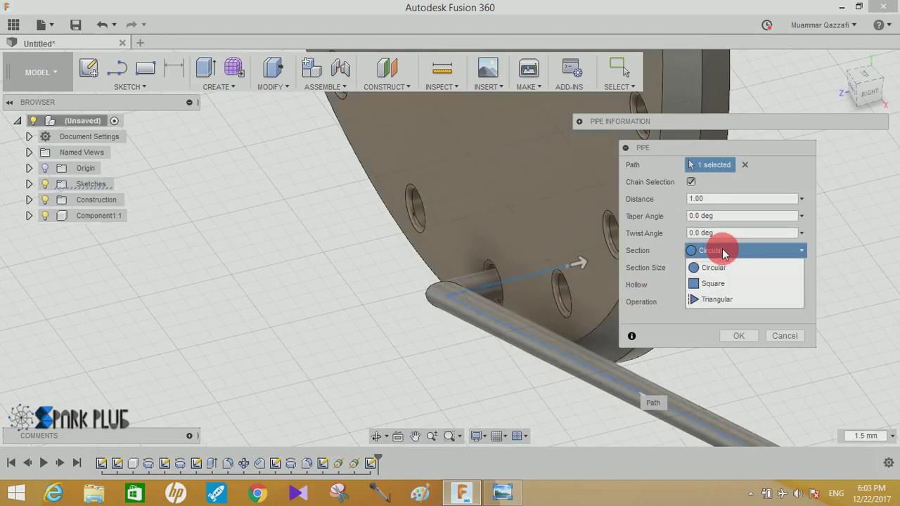
{"action": "left_click", "coordinate": [723, 251]}
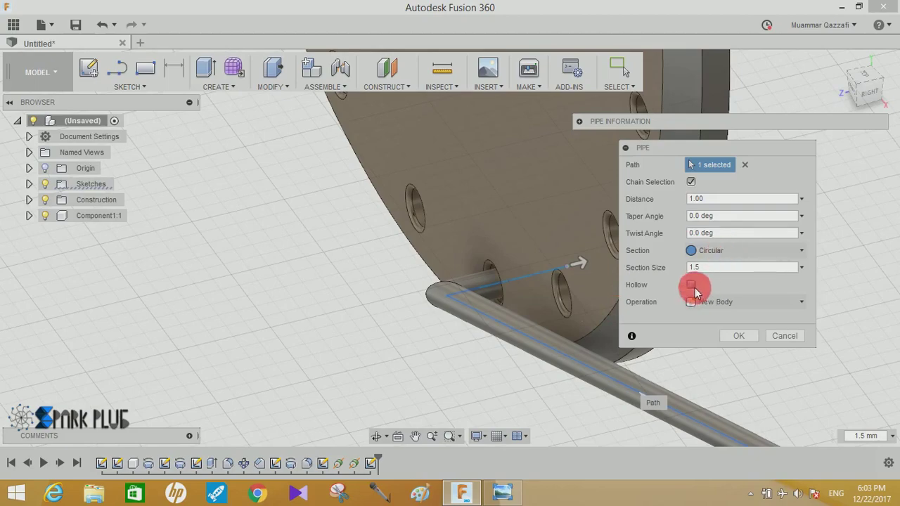
{"action": "mouse_move", "coordinate": [482, 286]}
{"action": "middle_mouse_down", "text": "shift"}
{"action": "mouse_move", "coordinate": [573, 300]}
{"action": "mouse_move", "coordinate": [496, 313]}
{"action": "middle_mouse_up", "text": "shift"}
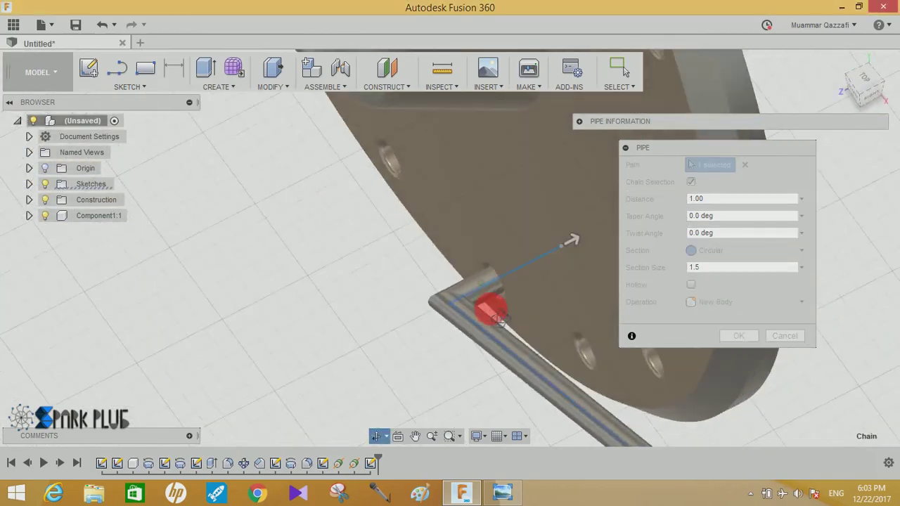
{"action": "left_click", "coordinate": [786, 336]}
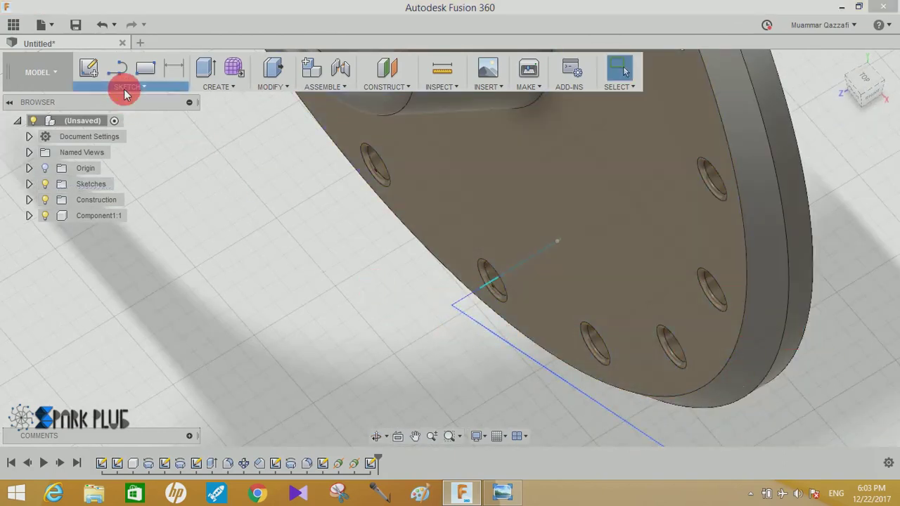
Step: Reopen the spoke path sketch and fillet its bend near the hole at 1.25 mm
{"action": "left_click", "coordinate": [126, 88]}
{"action": "left_click", "coordinate": [96, 285]}
{"action": "left_click", "coordinate": [436, 316]}
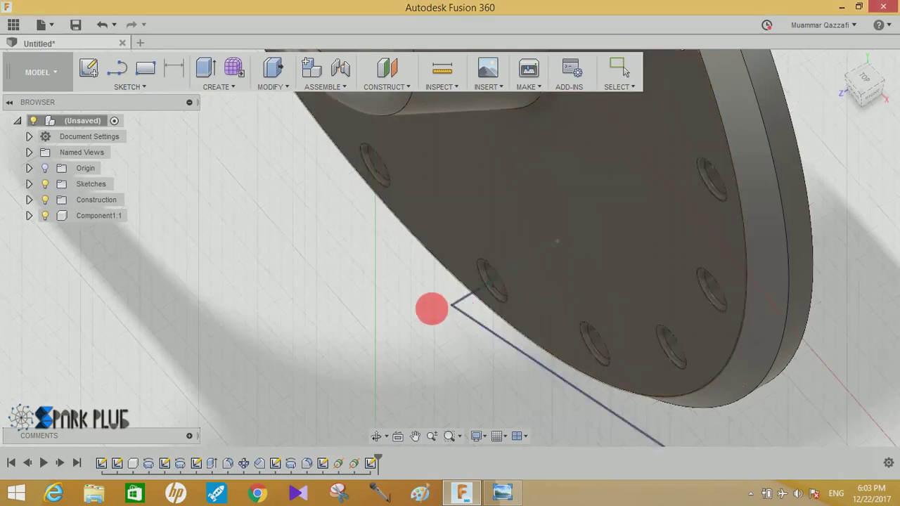
{"action": "scroll", "coordinate": [432, 308], "scroll_direction": "up", "scroll_amount": 3}
{"action": "left_click", "coordinate": [422, 300]}
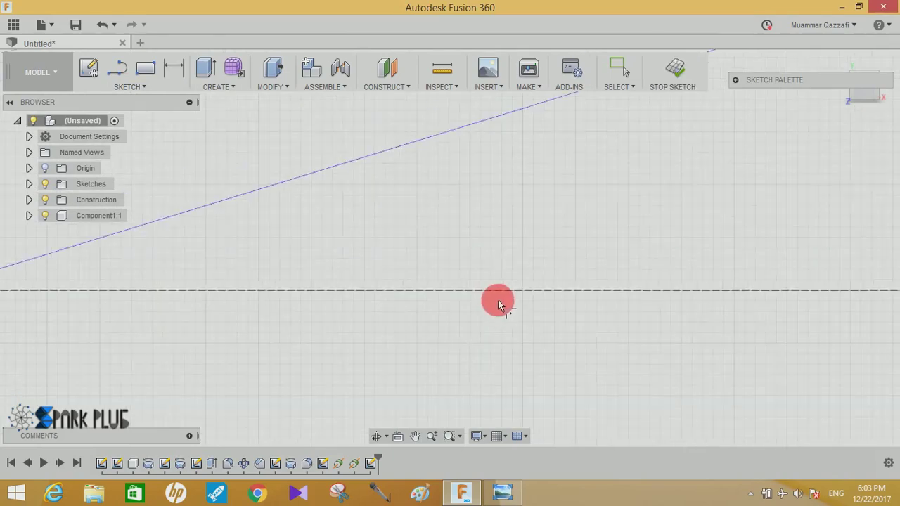
{"action": "scroll", "coordinate": [498, 300], "scroll_direction": "down", "scroll_amount": 2}
{"action": "scroll", "coordinate": [500, 301], "scroll_direction": "down", "scroll_amount": 2}
{"action": "scroll", "coordinate": [501, 301], "scroll_direction": "down", "scroll_amount": 2}
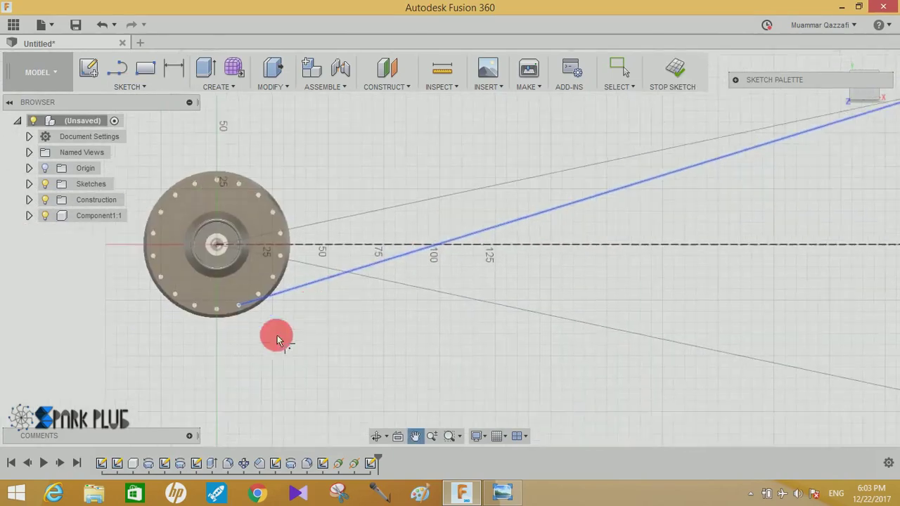
{"action": "scroll", "coordinate": [227, 304], "scroll_direction": "up", "scroll_amount": 2}
{"action": "scroll", "coordinate": [259, 289], "scroll_direction": "up", "scroll_amount": 2}
{"action": "mouse_move", "coordinate": [261, 303]}
{"action": "middle_mouse_down", "text": "shift"}
{"action": "mouse_move", "coordinate": [241, 321]}
{"action": "mouse_move", "coordinate": [220, 316]}
{"action": "mouse_move", "coordinate": [229, 321]}
{"action": "middle_mouse_up", "text": "shift"}
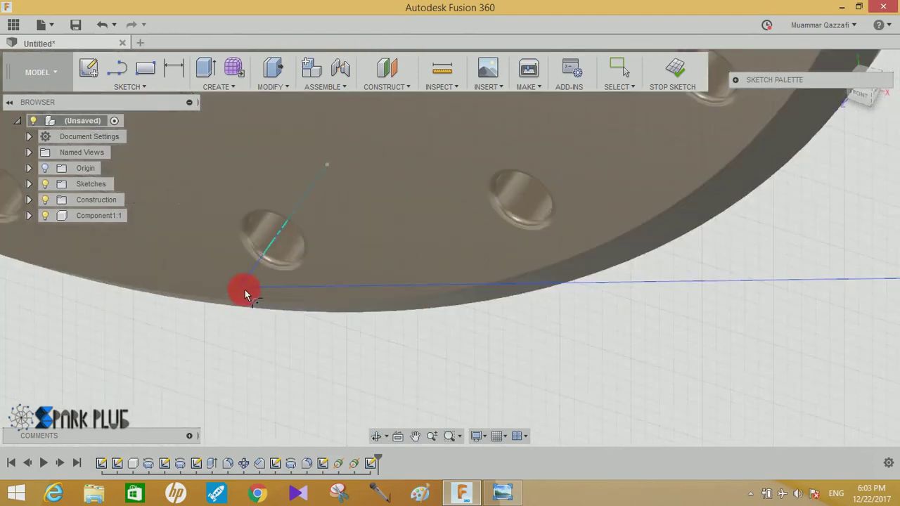
{"action": "left_click", "coordinate": [245, 290]}
{"action": "type", "text": "1.25"}
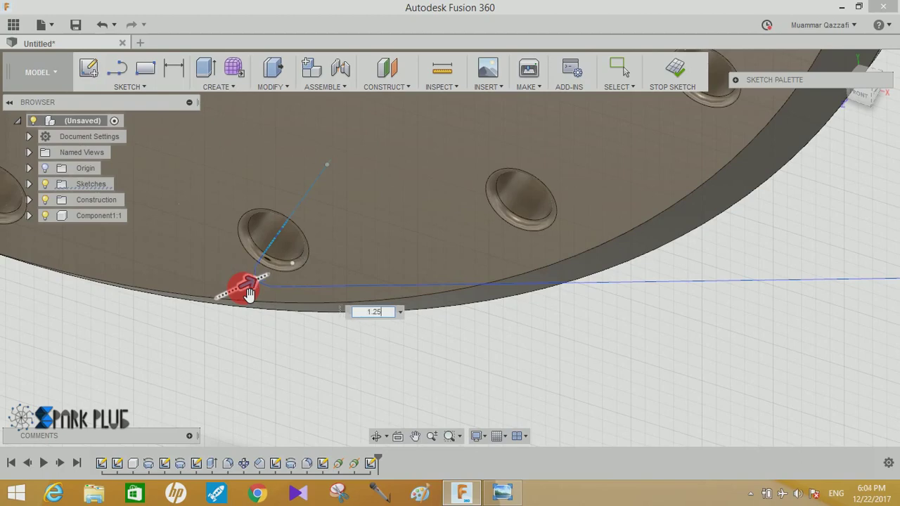
{"action": "key", "text": "Return"}
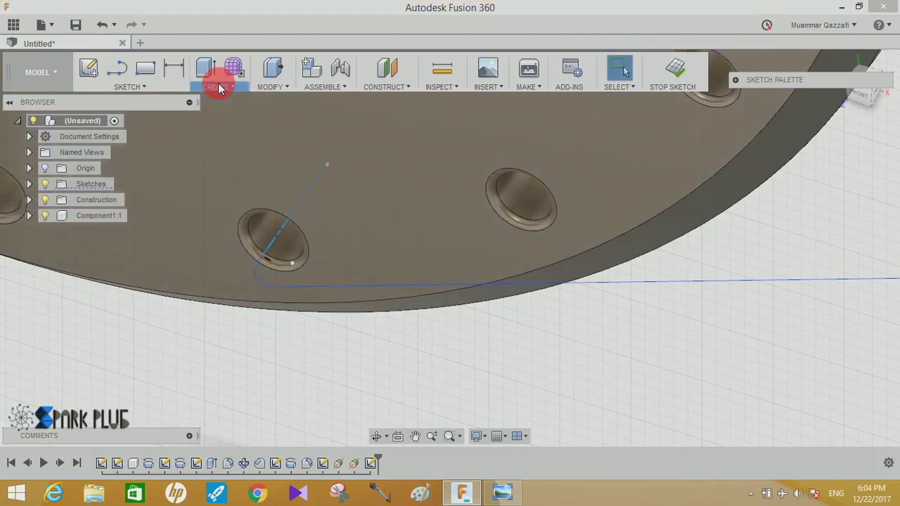
Step: Start a Pipe with the filleted spoke path as its path, previewing a 1.00 mm tube
{"action": "left_click", "coordinate": [219, 88]}
{"action": "left_click", "coordinate": [217, 323]}
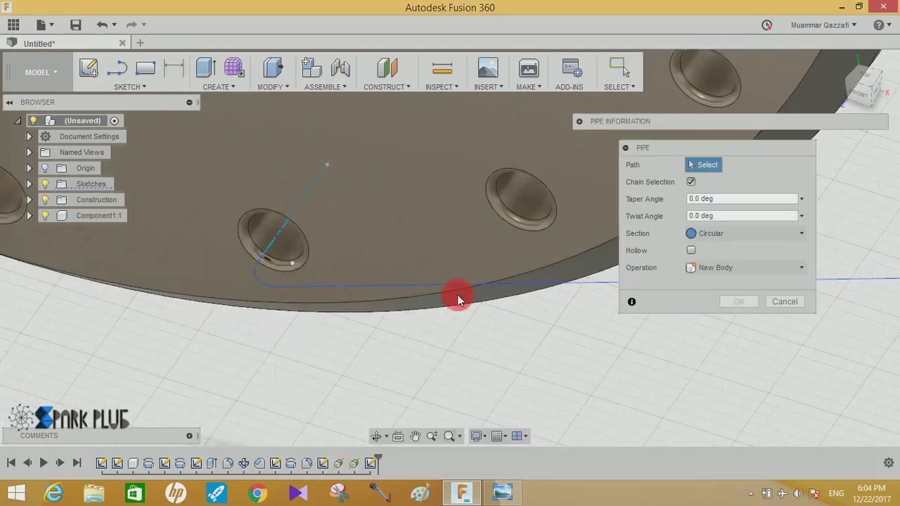
{"action": "left_click", "coordinate": [545, 285]}
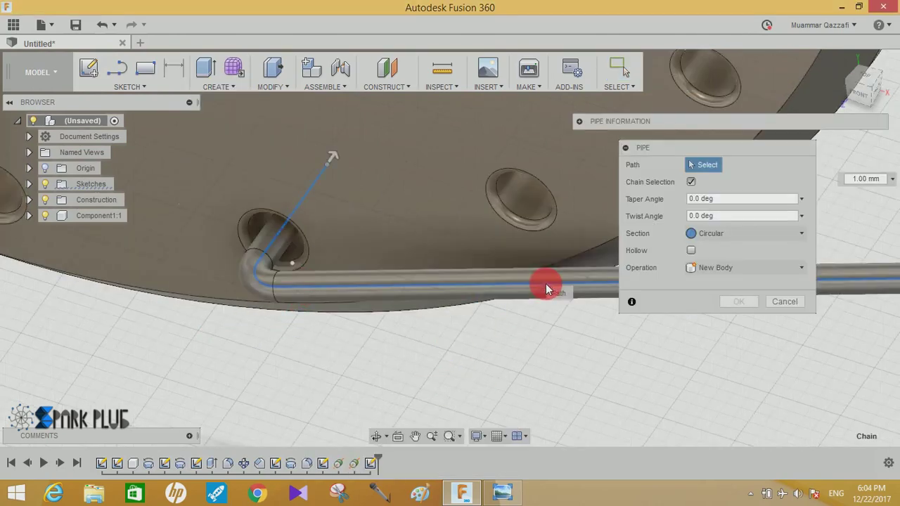
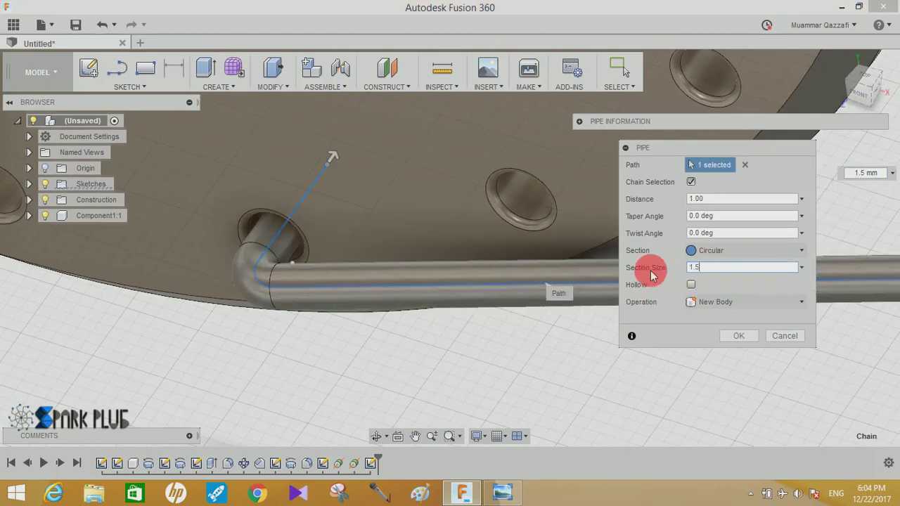
Step: Give the spoke pipe a 1.6 mm section size and join it to the existing body
{"action": "left_click", "coordinate": [744, 271]}
{"action": "type", "text": "1.6"}
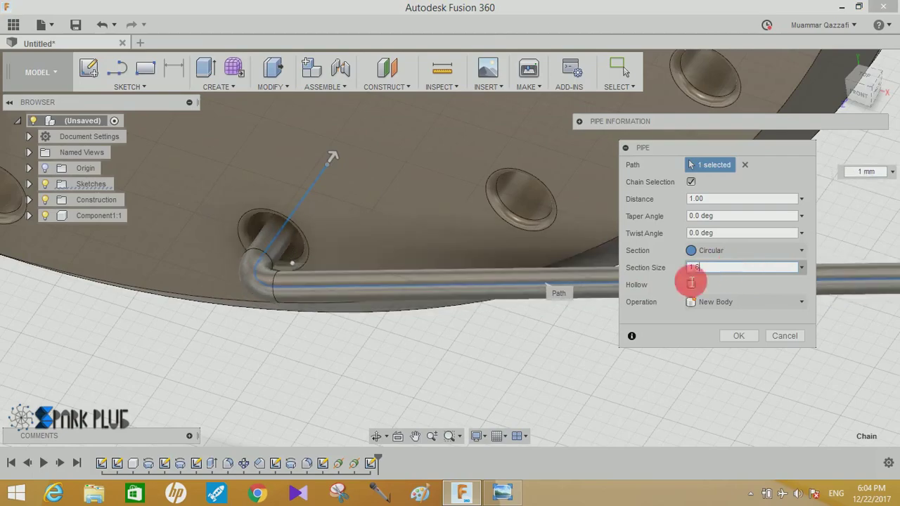
{"action": "mouse_move", "coordinate": [492, 251]}
{"action": "middle_mouse_down", "text": "shift"}
{"action": "mouse_move", "coordinate": [532, 264]}
{"action": "mouse_move", "coordinate": [578, 245]}
{"action": "mouse_move", "coordinate": [586, 225]}
{"action": "mouse_move", "coordinate": [542, 251]}
{"action": "mouse_move", "coordinate": [486, 243]}
{"action": "middle_mouse_up", "text": "shift"}
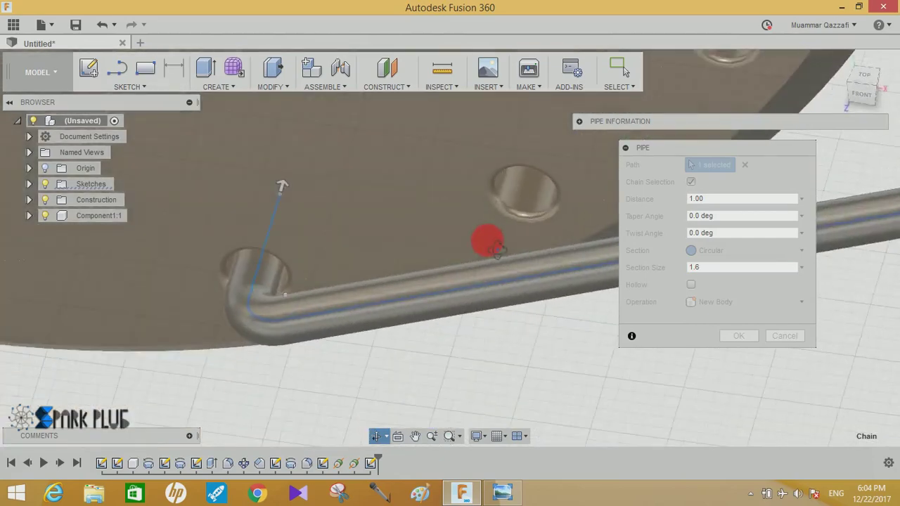
{"action": "left_click", "coordinate": [717, 302]}
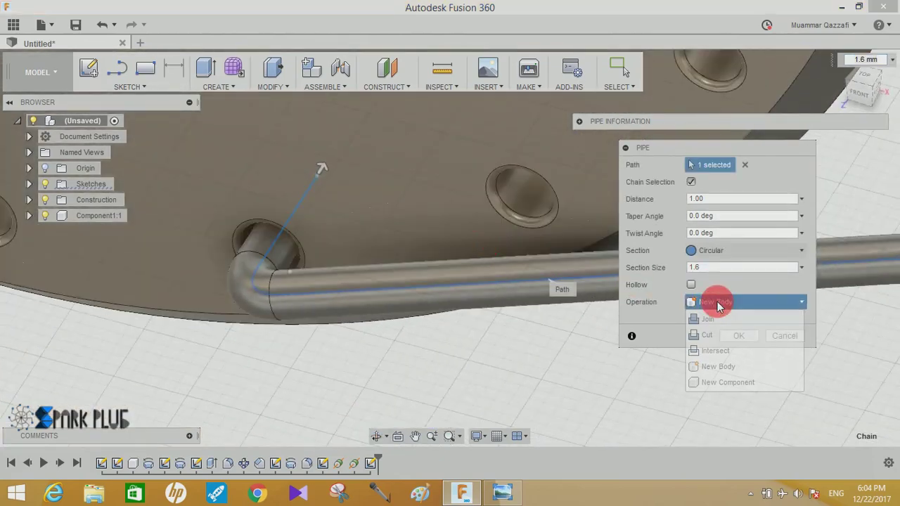
{"action": "left_click", "coordinate": [715, 319]}
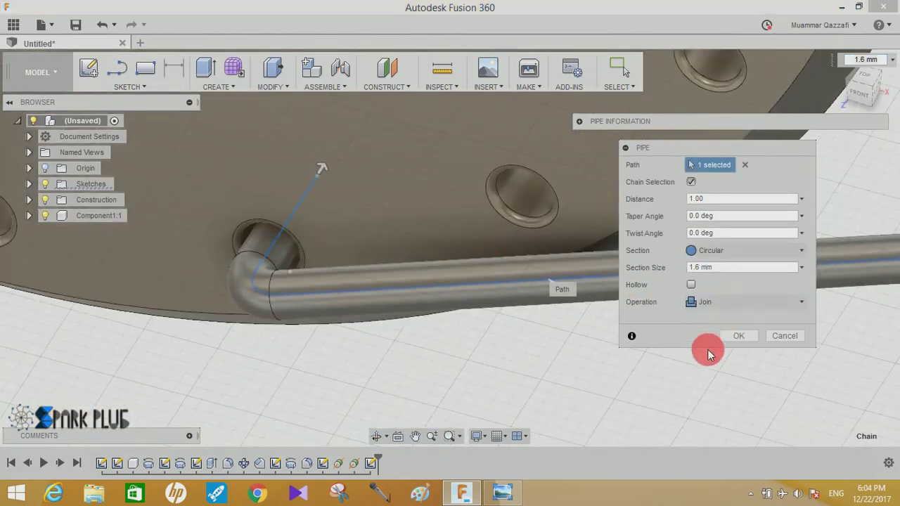
{"action": "left_click", "coordinate": [733, 337]}
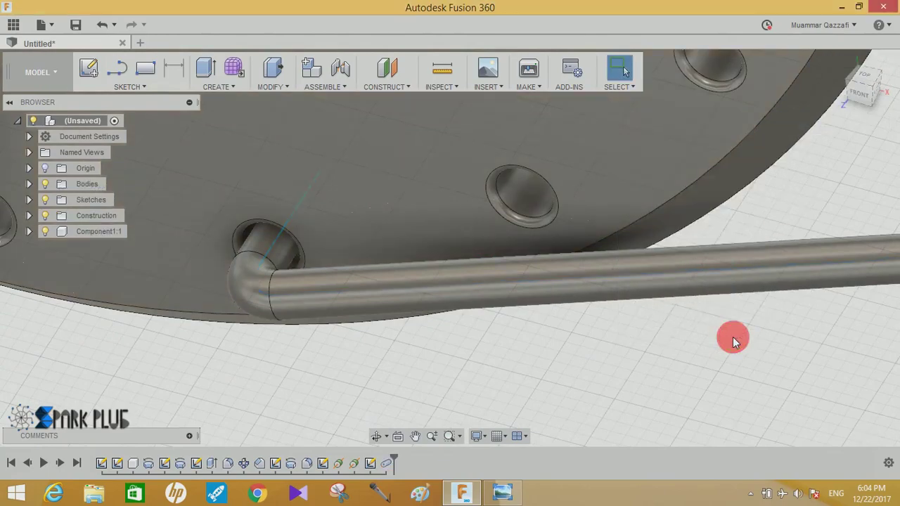
Step: Zoom out, orbit around the hub flange and spoke, then zoom in on the spoke's far end
{"action": "scroll", "coordinate": [732, 336], "scroll_direction": "down", "scroll_amount": 3}
{"action": "scroll", "coordinate": [732, 337], "scroll_direction": "down", "scroll_amount": 2}
{"action": "scroll", "coordinate": [732, 336], "scroll_direction": "down", "scroll_amount": 3}
{"action": "scroll", "coordinate": [548, 379], "scroll_direction": "down", "scroll_amount": 2}
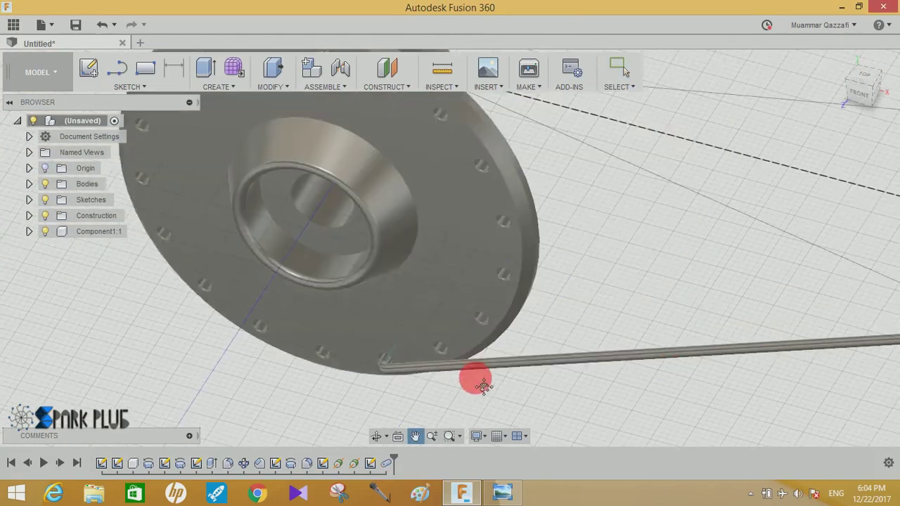
{"action": "scroll", "coordinate": [596, 329], "scroll_direction": "down", "scroll_amount": 3}
{"action": "mouse_move", "coordinate": [594, 331]}
{"action": "middle_mouse_down", "text": "shift"}
{"action": "mouse_move", "coordinate": [508, 305]}
{"action": "mouse_move", "coordinate": [577, 288]}
{"action": "mouse_move", "coordinate": [556, 231]}
{"action": "mouse_move", "coordinate": [542, 265]}
{"action": "mouse_move", "coordinate": [501, 295]}
{"action": "mouse_move", "coordinate": [492, 315]}
{"action": "mouse_move", "coordinate": [520, 336]}
{"action": "mouse_move", "coordinate": [635, 309]}
{"action": "mouse_move", "coordinate": [297, 295]}
{"action": "mouse_move", "coordinate": [702, 295]}
{"action": "mouse_move", "coordinate": [686, 285]}
{"action": "middle_mouse_up", "text": "shift"}
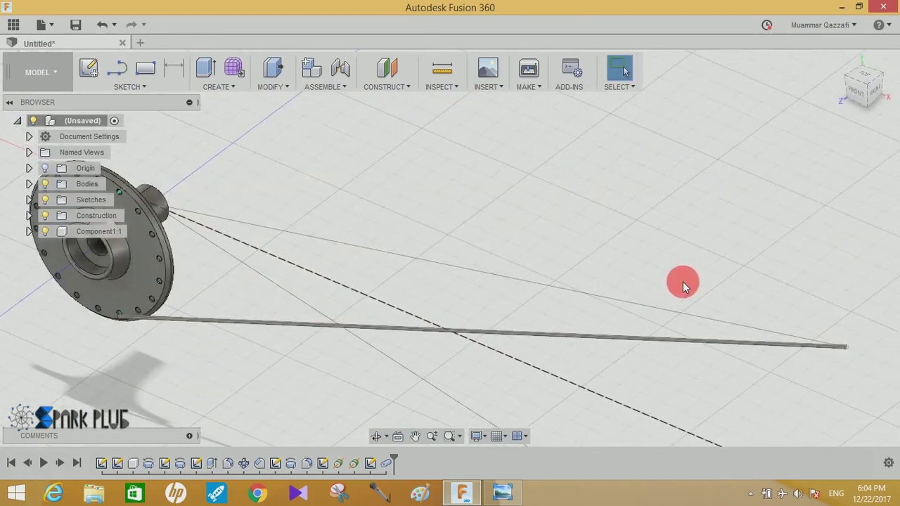
{"action": "mouse_move", "coordinate": [863, 343]}
{"action": "middle_mouse_down", "text": "shift"}
{"action": "mouse_move", "coordinate": [719, 342]}
{"action": "mouse_move", "coordinate": [709, 351]}
{"action": "mouse_move", "coordinate": [729, 356]}
{"action": "mouse_move", "coordinate": [715, 360]}
{"action": "middle_mouse_up", "text": "shift"}
{"action": "scroll", "coordinate": [715, 360], "scroll_direction": "up", "scroll_amount": 2}
{"action": "scroll", "coordinate": [690, 333], "scroll_direction": "up", "scroll_amount": 2}
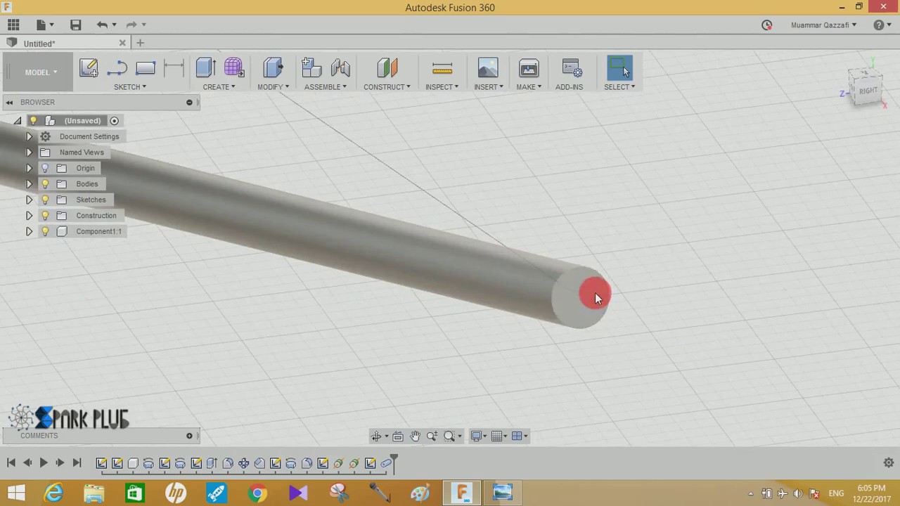
Step: Sketch a 3.5 mm diameter circle centred on the spoke's end face
{"action": "left_click", "coordinate": [594, 292]}
{"action": "left_click", "coordinate": [91, 71]}
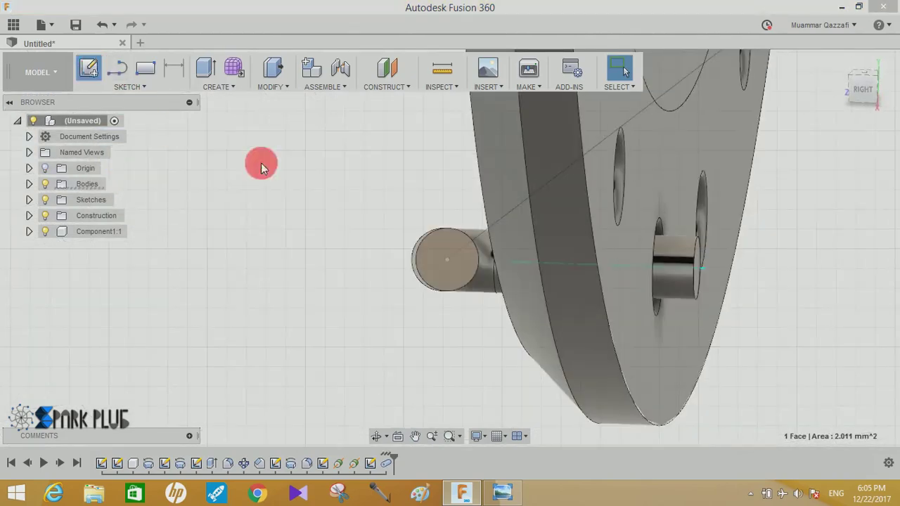
{"action": "left_click", "coordinate": [427, 259]}
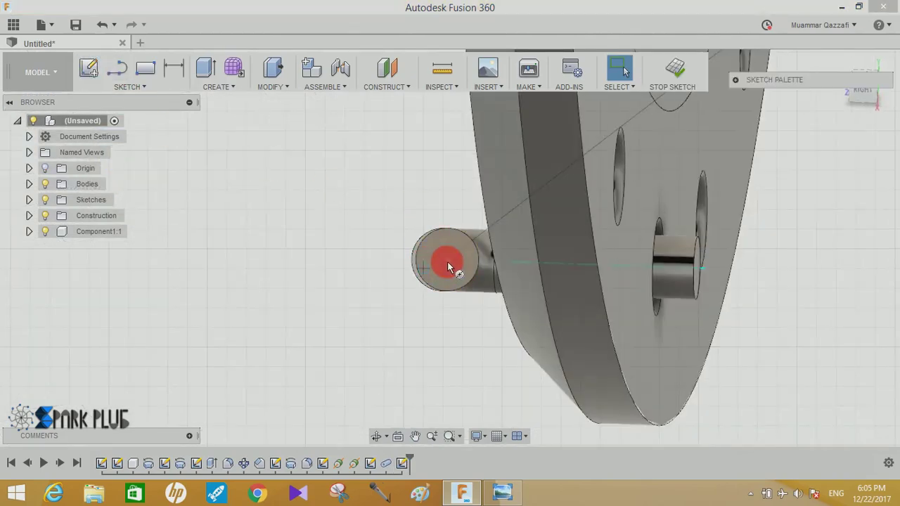
{"action": "left_click_drag", "start_coordinate": [449, 261], "coordinate": [472, 303]}
{"action": "type", "text": "3.5"}
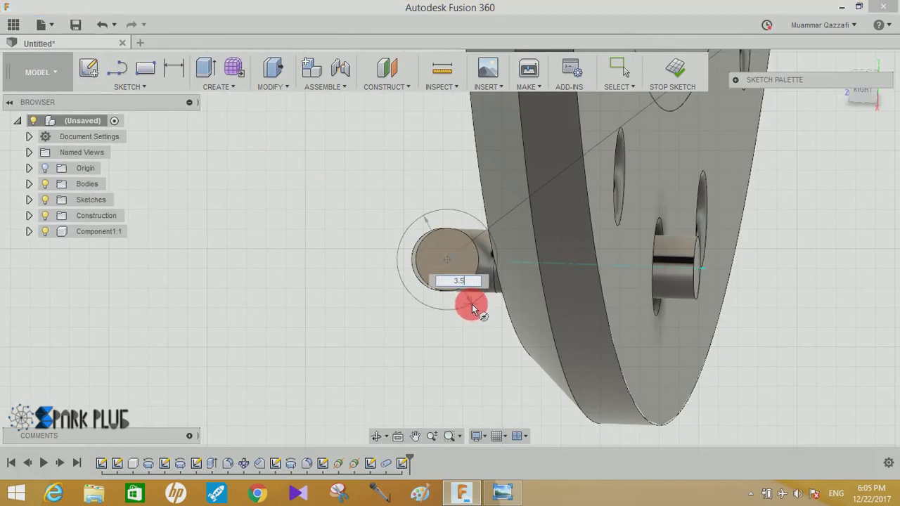
{"action": "key", "text": "Tab"}
{"action": "key", "text": "Return"}
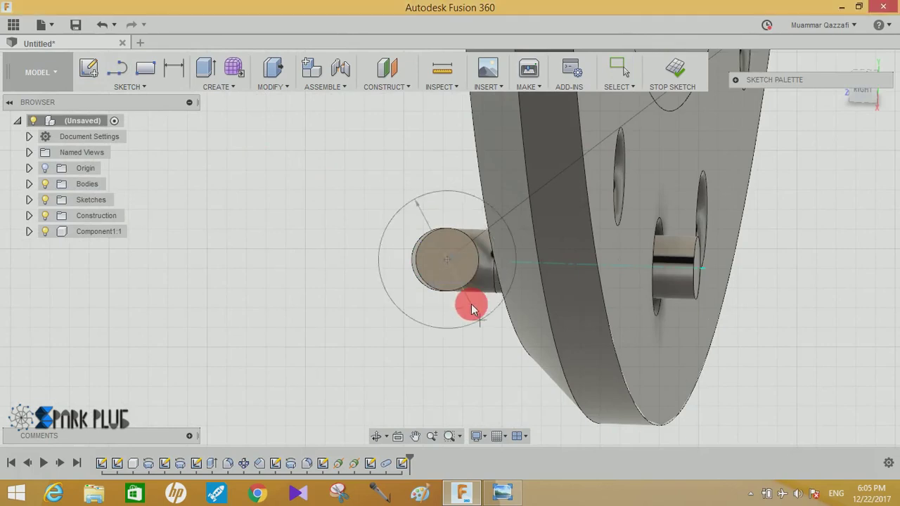
{"action": "middle_click_drag", "start_coordinate": [482, 305], "coordinate": [487, 307], "text": "shift"}
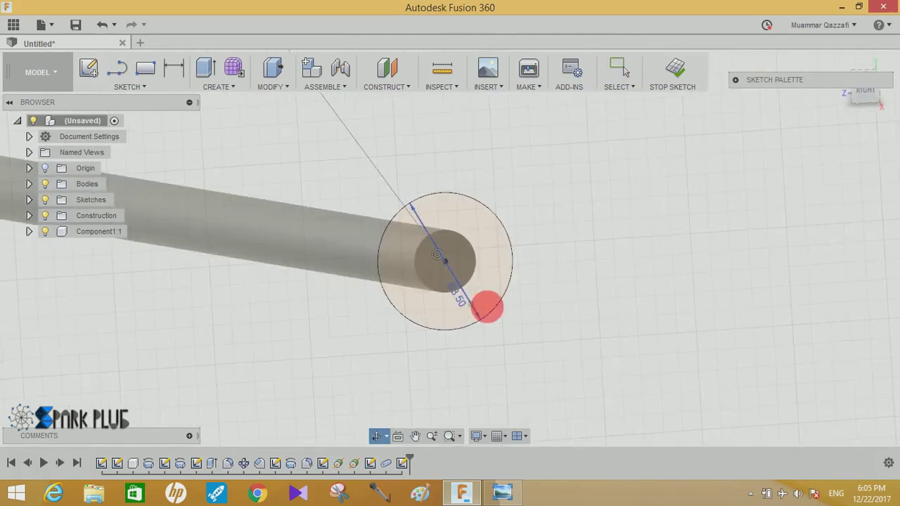
Step: Extrude both circle profiles symmetrically 5 mm, joined as a sleeve around the spoke end
{"action": "left_click", "coordinate": [205, 69]}
{"action": "left_click", "coordinate": [501, 233]}
{"action": "left_click", "coordinate": [501, 232]}
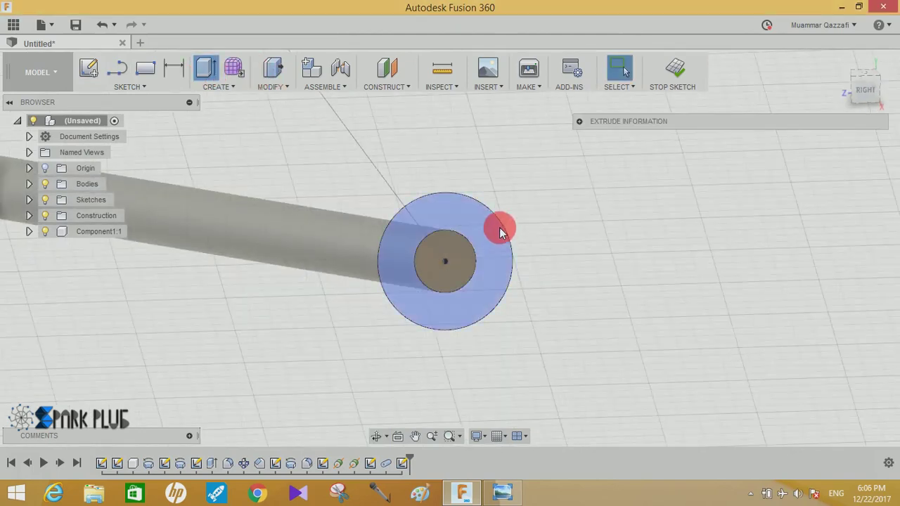
{"action": "left_click", "coordinate": [466, 264]}
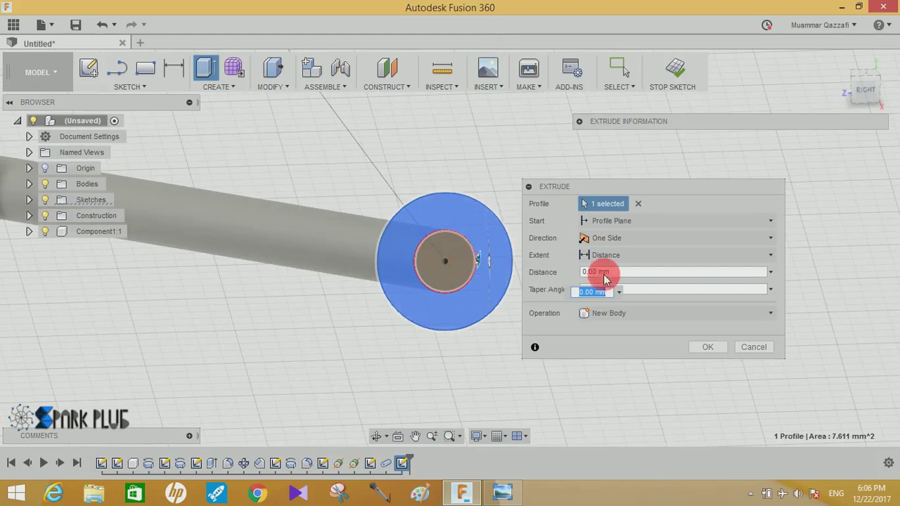
{"action": "left_click", "coordinate": [633, 238]}
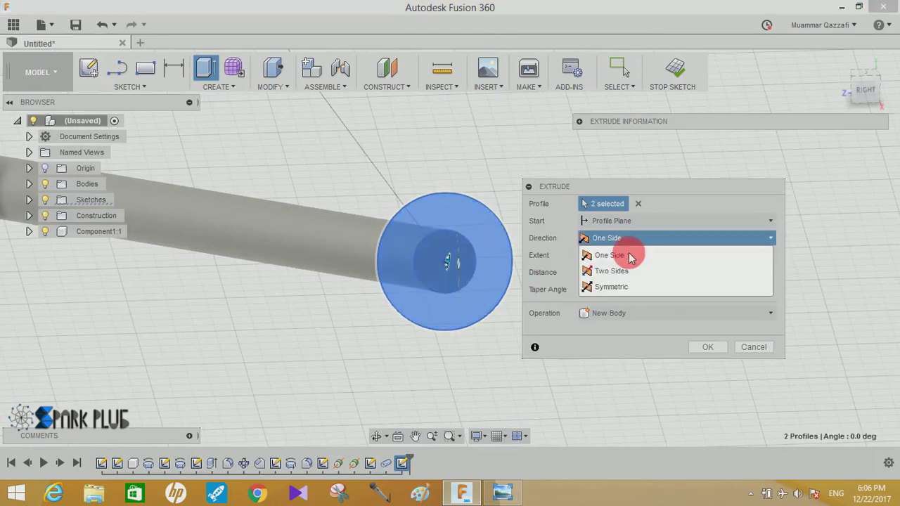
{"action": "left_click", "coordinate": [611, 286]}
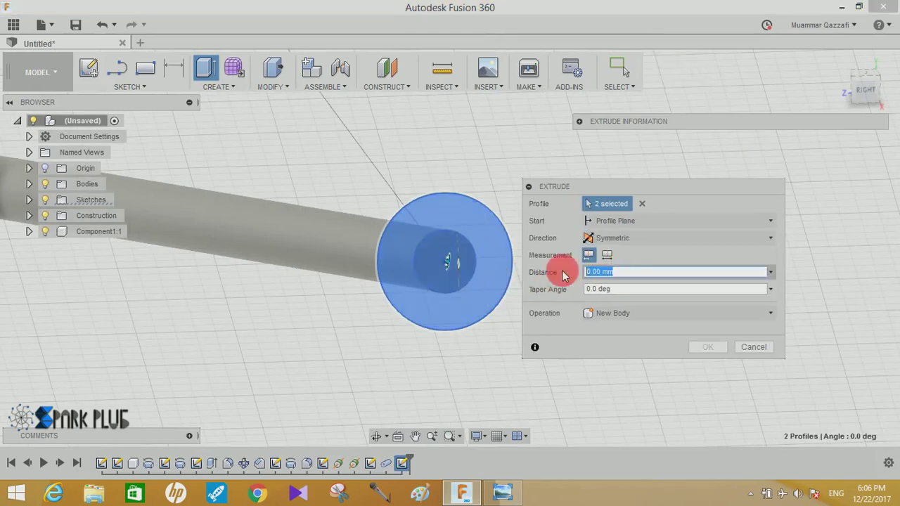
{"action": "type", "text": "2.5"}
{"action": "key", "text": "Return"}
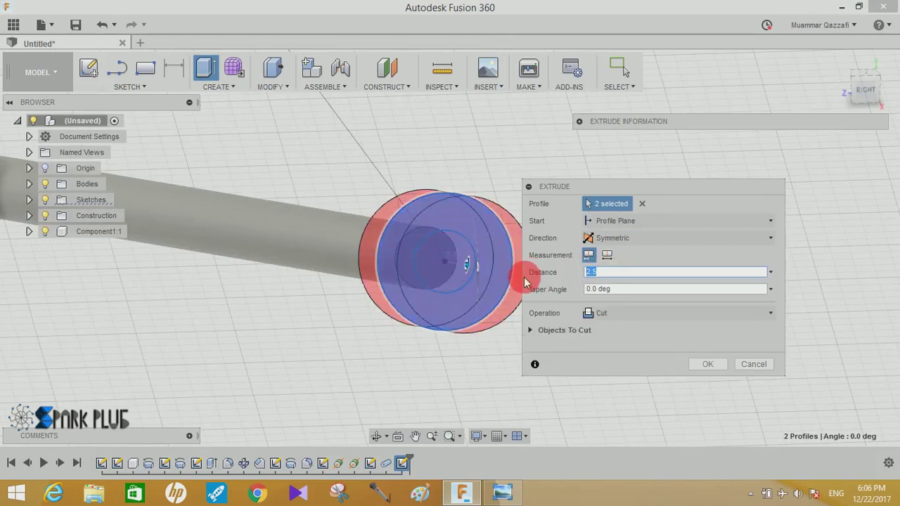
{"action": "type", "text": "5"}
{"action": "mouse_move", "coordinate": [482, 298]}
{"action": "middle_mouse_down", "text": "shift"}
{"action": "mouse_move", "coordinate": [447, 396]}
{"action": "mouse_move", "coordinate": [446, 387]}
{"action": "middle_mouse_up", "text": "shift"}
{"action": "left_click", "coordinate": [600, 312]}
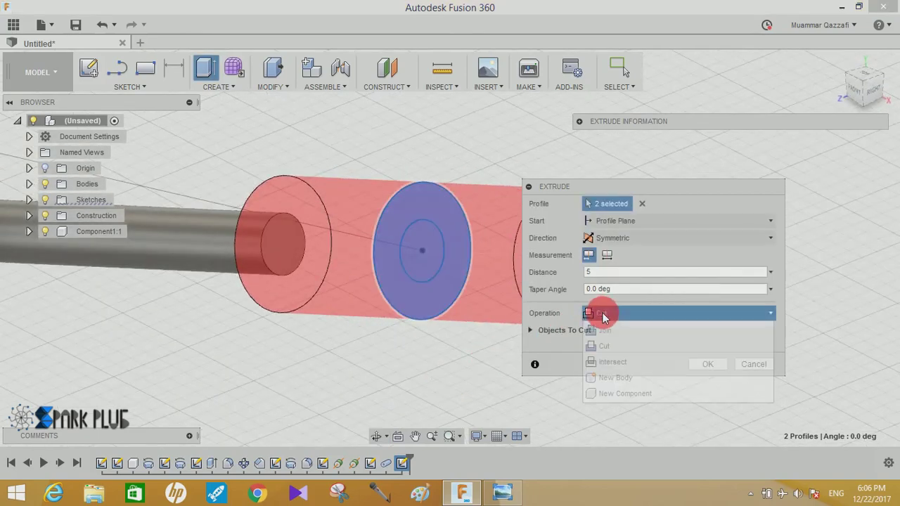
{"action": "left_click", "coordinate": [607, 335]}
{"action": "left_click", "coordinate": [700, 346]}
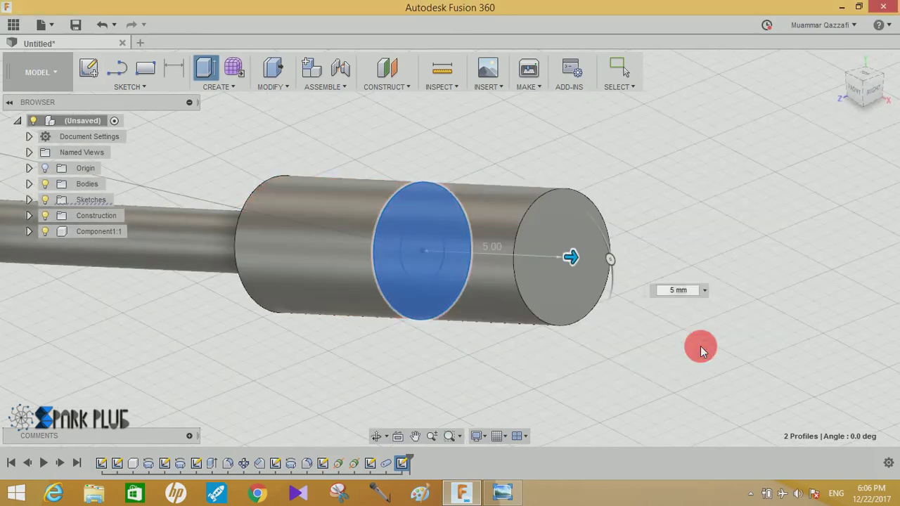
{"action": "mouse_move", "coordinate": [506, 323]}
{"action": "middle_mouse_down", "text": "shift"}
{"action": "mouse_move", "coordinate": [543, 302]}
{"action": "mouse_move", "coordinate": [579, 305]}
{"action": "mouse_move", "coordinate": [626, 271]}
{"action": "mouse_move", "coordinate": [613, 283]}
{"action": "mouse_move", "coordinate": [630, 292]}
{"action": "middle_mouse_up", "text": "shift"}
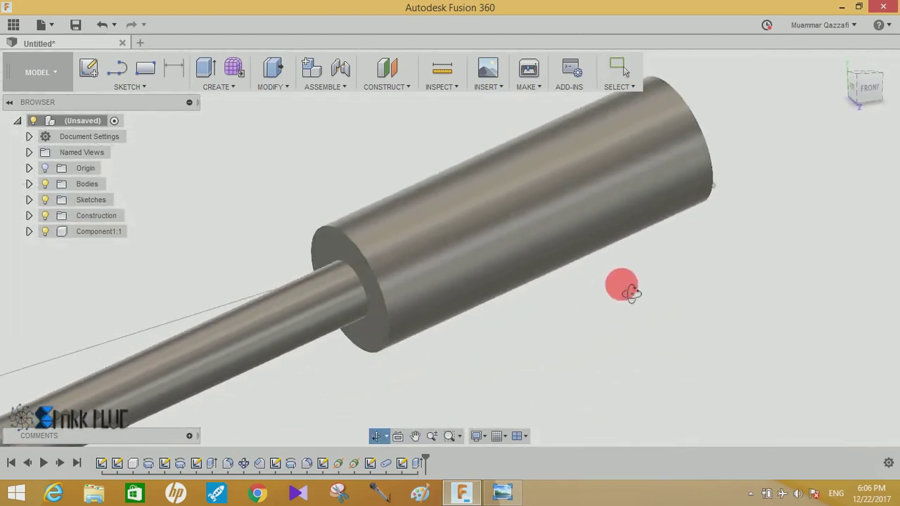
Step: Sketch a centre rectangle around the spoke circle on the sleeve's ring-shaped end face
{"action": "left_click", "coordinate": [326, 240]}
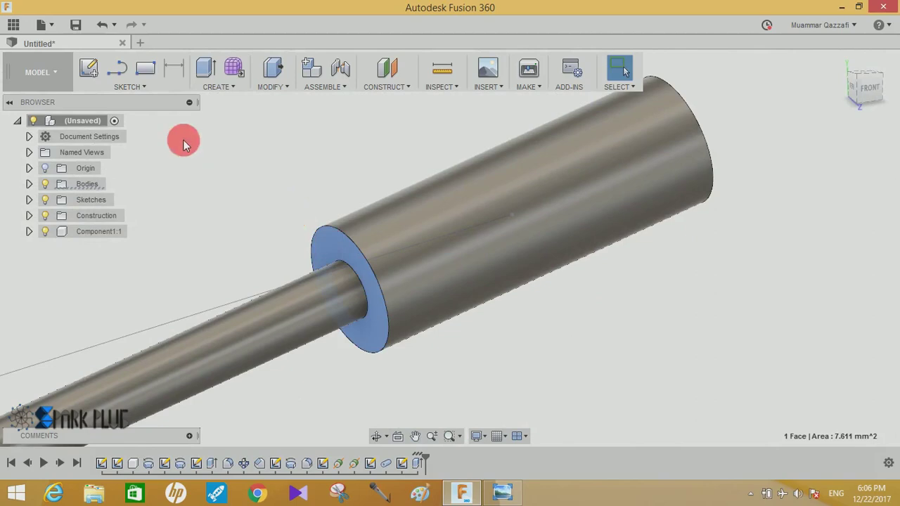
{"action": "left_click", "coordinate": [125, 87]}
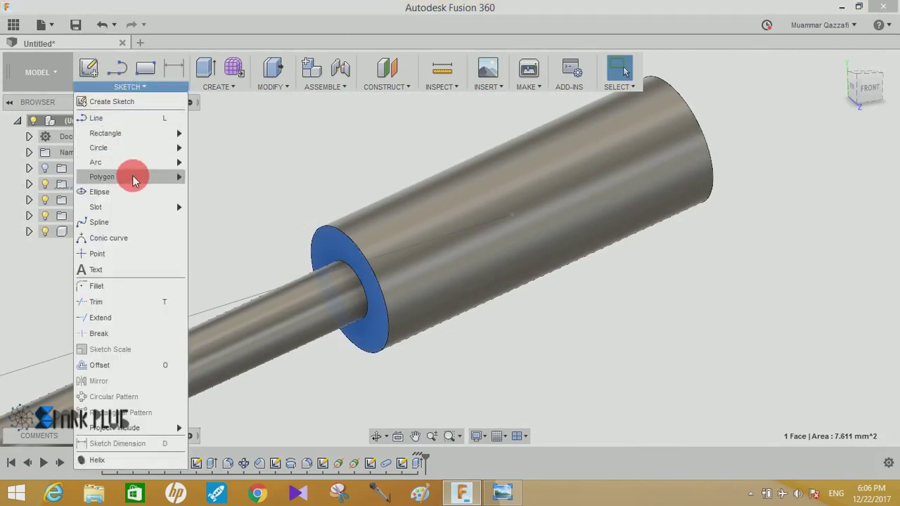
{"action": "mouse_move", "coordinate": [105, 133]}
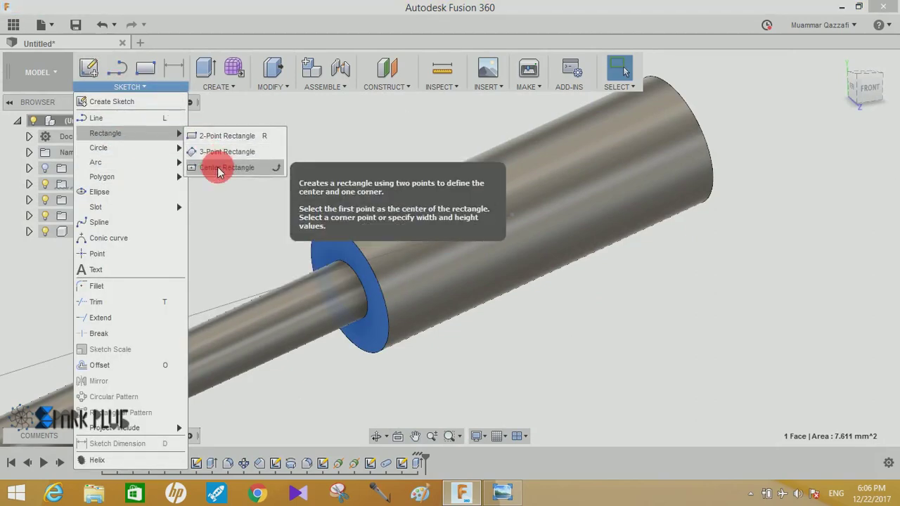
{"action": "left_click", "coordinate": [219, 169]}
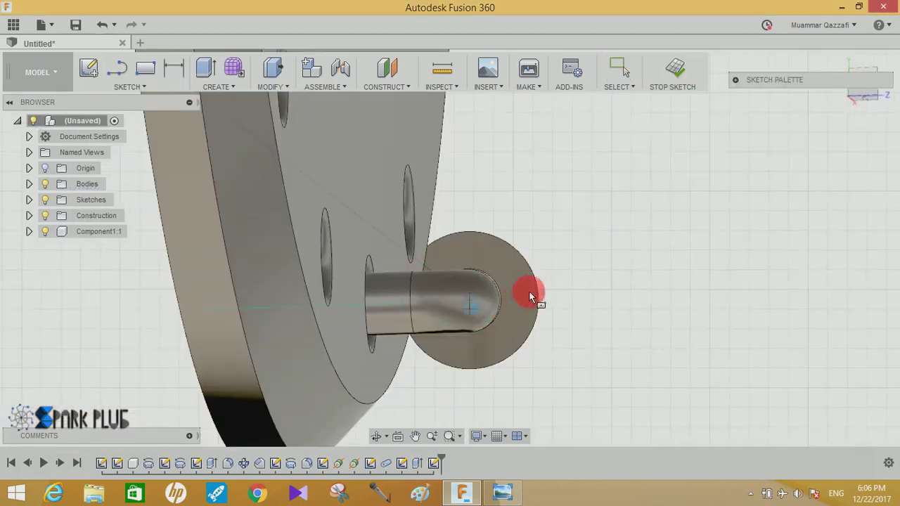
{"action": "key", "text": "Tab"}
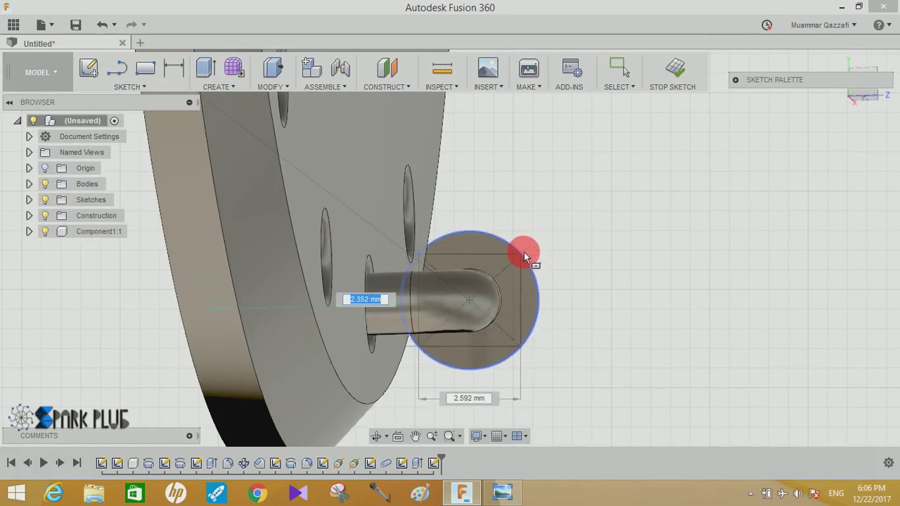
{"action": "left_click", "coordinate": [524, 257]}
{"action": "middle_click_drag", "start_coordinate": [551, 263], "coordinate": [520, 271], "text": "shift"}
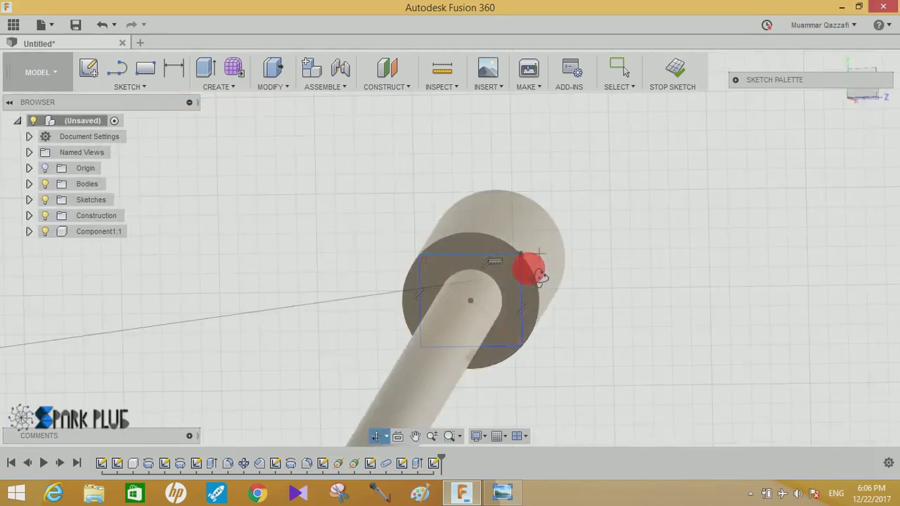
{"action": "left_click", "coordinate": [205, 70]}
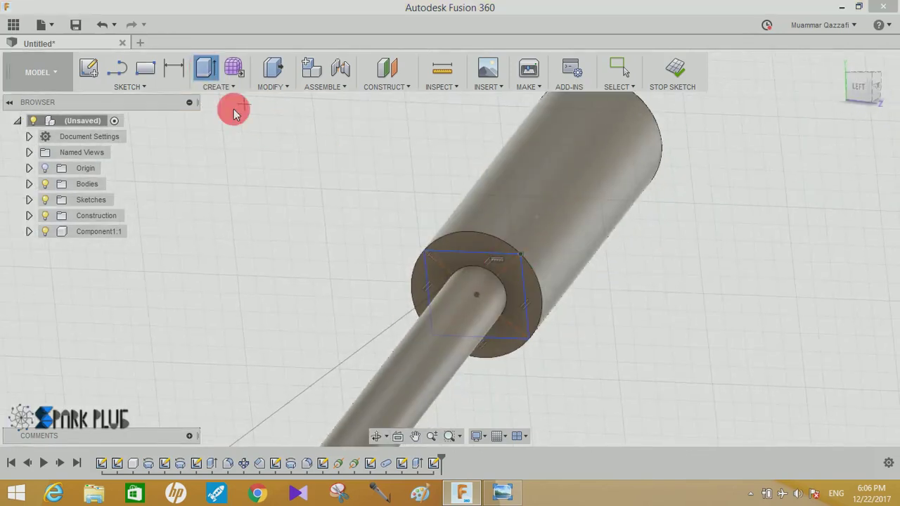
Step: Select the four outer rectangle profiles and cut them 3.5 mm into the sleeve end
{"action": "left_click", "coordinate": [428, 315]}
{"action": "left_click", "coordinate": [489, 348]}
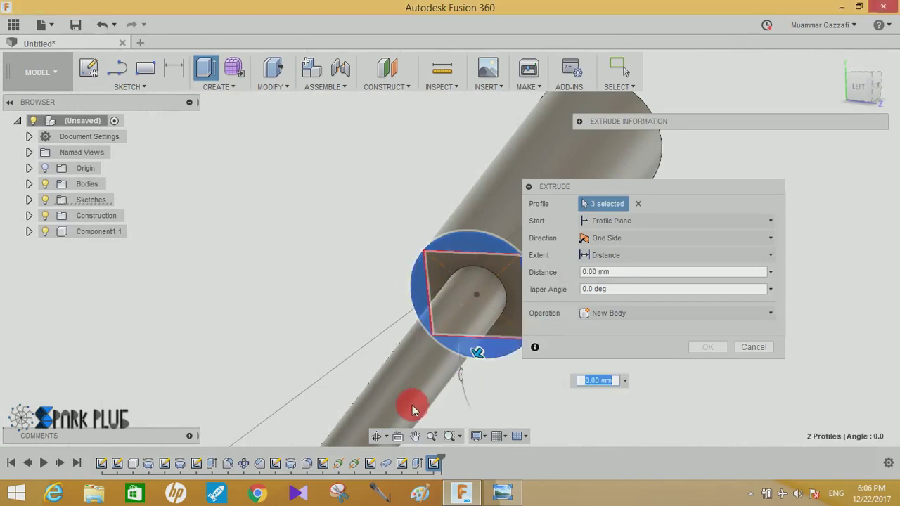
{"action": "middle_click_drag", "start_coordinate": [362, 387], "coordinate": [395, 345]}
{"action": "left_click", "coordinate": [408, 316]}
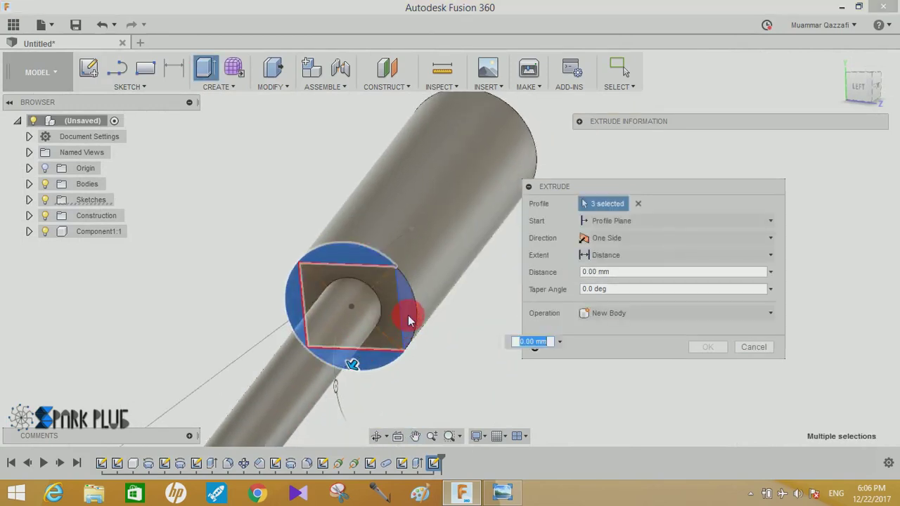
{"action": "left_click", "coordinate": [367, 364]}
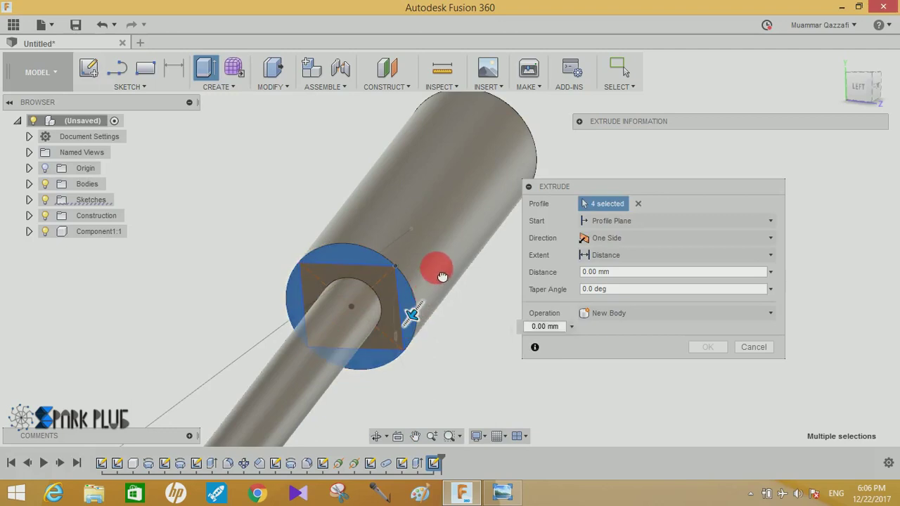
{"action": "left_click_drag", "start_coordinate": [412, 311], "coordinate": [452, 261]}
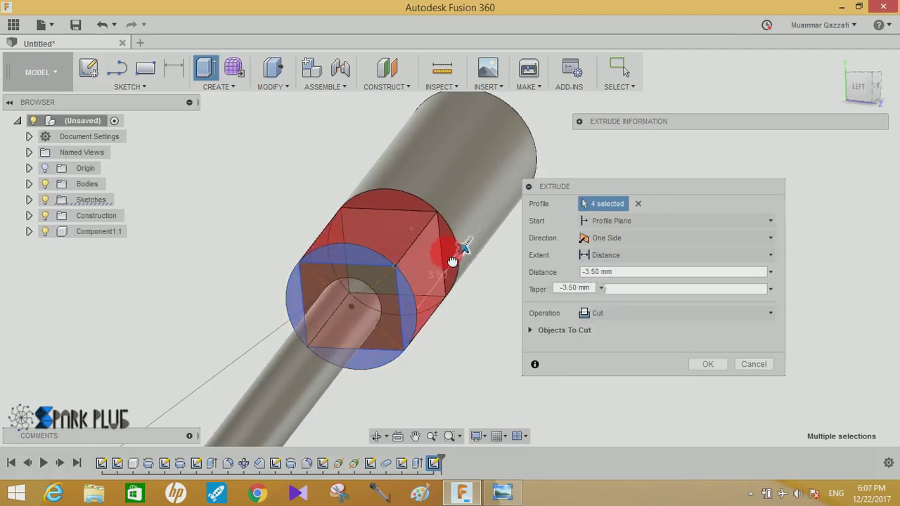
{"action": "left_click", "coordinate": [707, 364]}
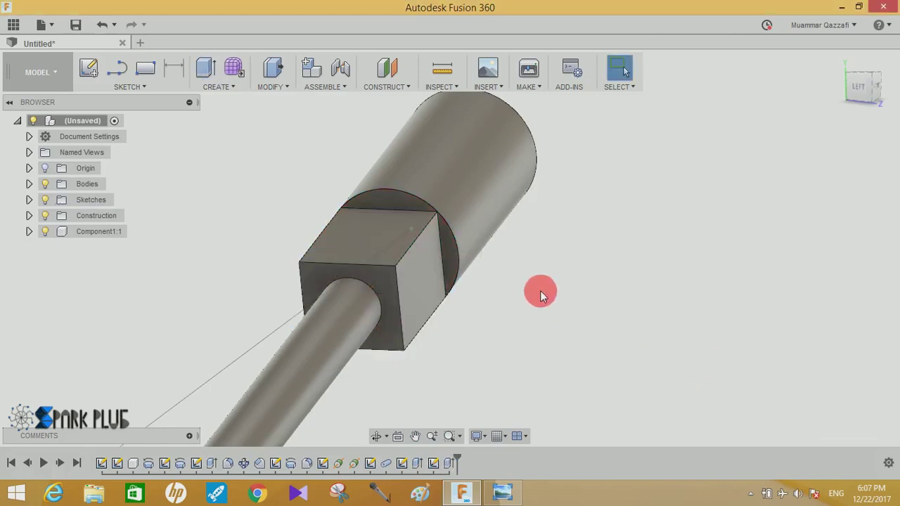
{"action": "mouse_move", "coordinate": [520, 305]}
{"action": "middle_mouse_down", "text": "shift"}
{"action": "mouse_move", "coordinate": [419, 291]}
{"action": "mouse_move", "coordinate": [383, 329]}
{"action": "middle_mouse_up", "text": "shift"}
Step: Zoom out, pan to the flanged hub and orbit so its bolt-hole flange faces forward
{"action": "scroll", "coordinate": [379, 327], "scroll_direction": "down", "scroll_amount": 3}
{"action": "scroll", "coordinate": [352, 329], "scroll_direction": "down", "scroll_amount": 3}
{"action": "scroll", "coordinate": [562, 295], "scroll_direction": "down", "scroll_amount": 2}
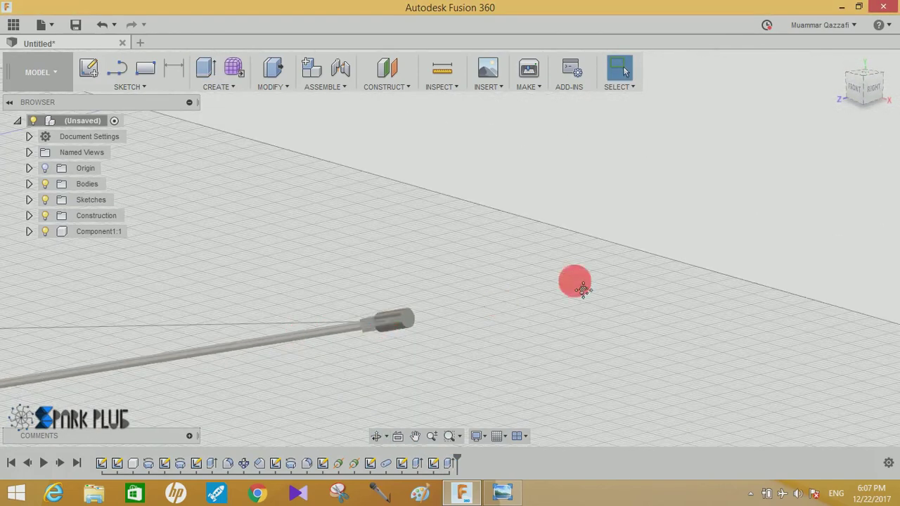
{"action": "mouse_move", "coordinate": [463, 345]}
{"action": "middle_mouse_down"}
{"action": "mouse_move", "coordinate": [288, 345]}
{"action": "mouse_move", "coordinate": [627, 244]}
{"action": "middle_mouse_up"}
{"action": "scroll", "coordinate": [251, 246], "scroll_direction": "up", "scroll_amount": 2}
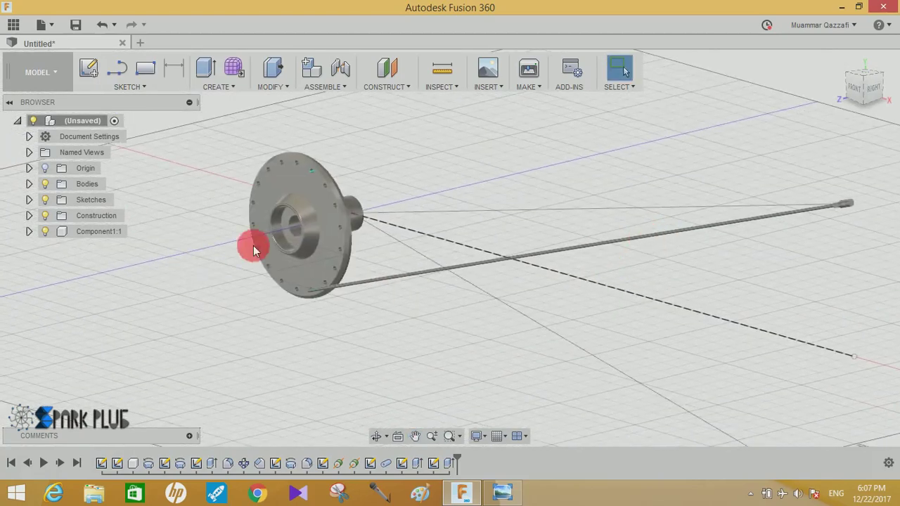
{"action": "scroll", "coordinate": [342, 247], "scroll_direction": "up", "scroll_amount": 2}
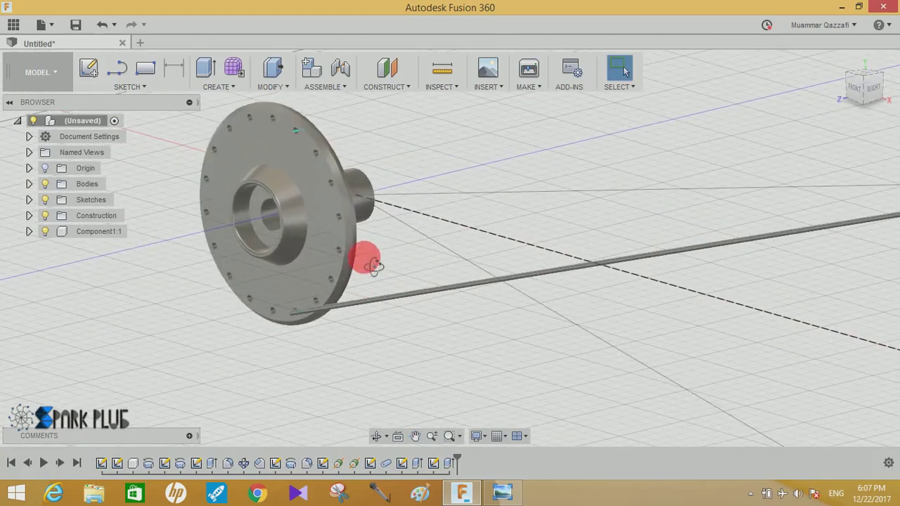
{"action": "middle_click_drag", "start_coordinate": [372, 266], "coordinate": [277, 268], "text": "shift"}
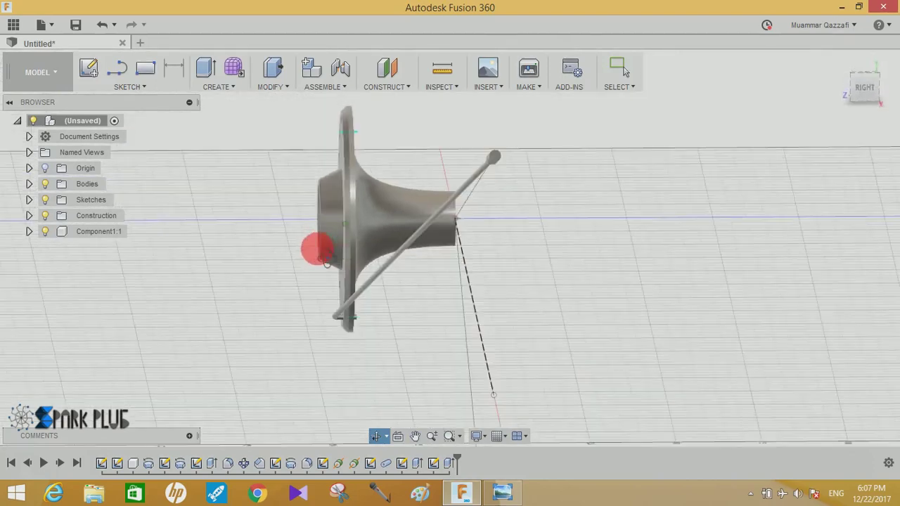
{"action": "left_click_drag", "start_coordinate": [327, 270], "coordinate": [284, 263]}
{"action": "key", "text": "Escape"}
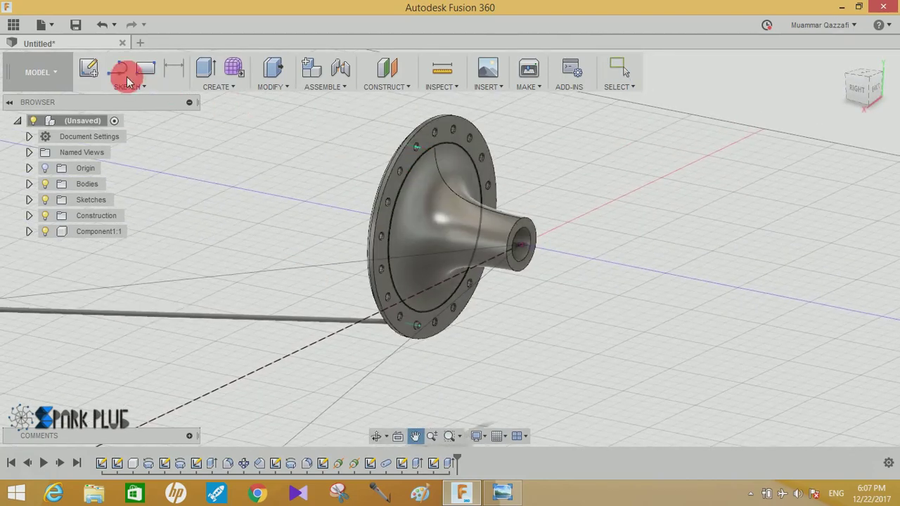
Step: Start a sketch on the flange face and draw a line from the bolt hole centre
{"action": "left_click", "coordinate": [88, 70]}
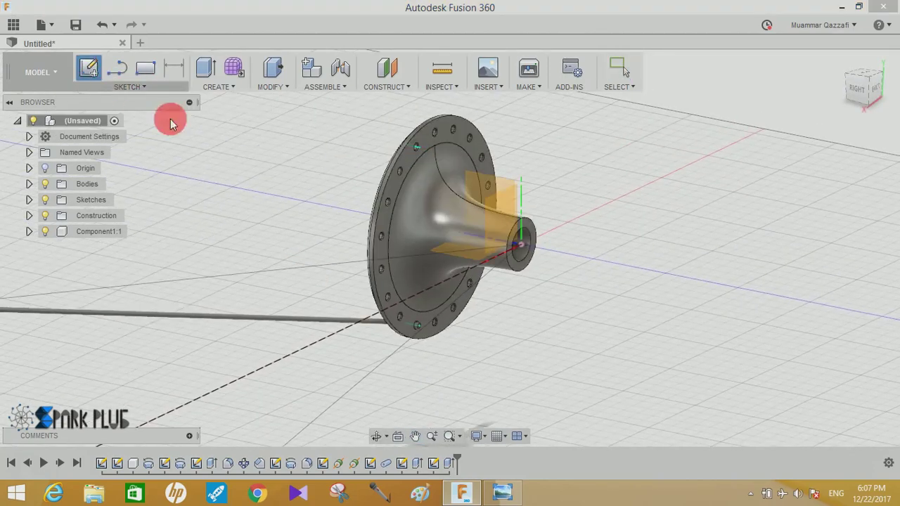
{"action": "left_click", "coordinate": [426, 139]}
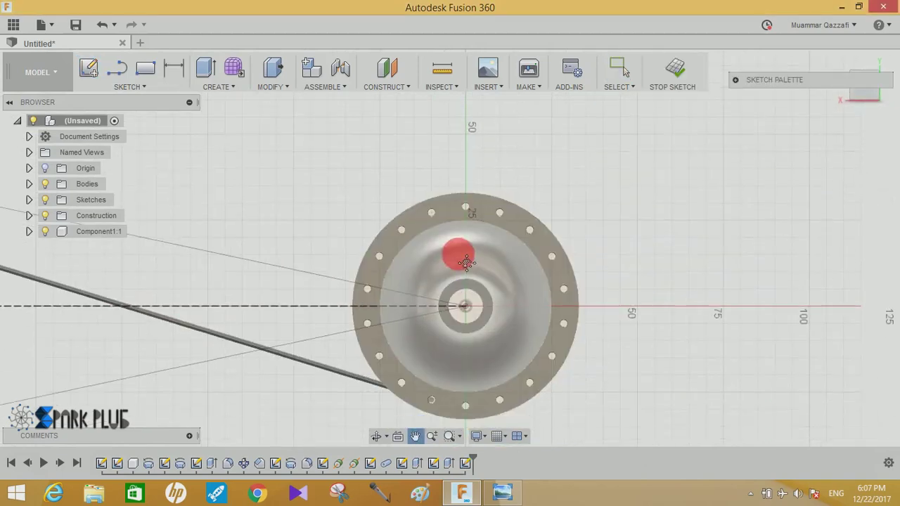
{"action": "scroll", "coordinate": [446, 201], "scroll_direction": "up", "scroll_amount": 3}
{"action": "scroll", "coordinate": [430, 208], "scroll_direction": "up", "scroll_amount": 4}
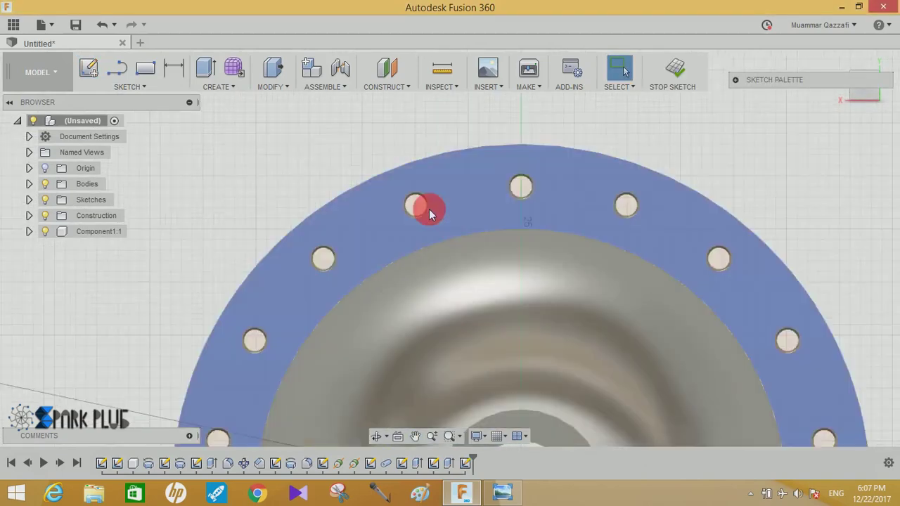
{"action": "scroll", "coordinate": [429, 209], "scroll_direction": "up", "scroll_amount": 4}
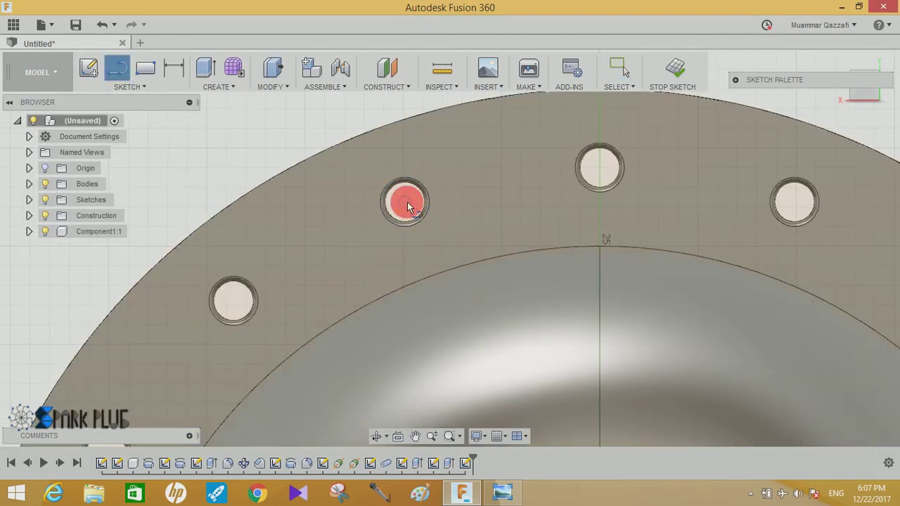
{"action": "left_click", "coordinate": [406, 204]}
{"action": "left_click", "coordinate": [298, 212]}
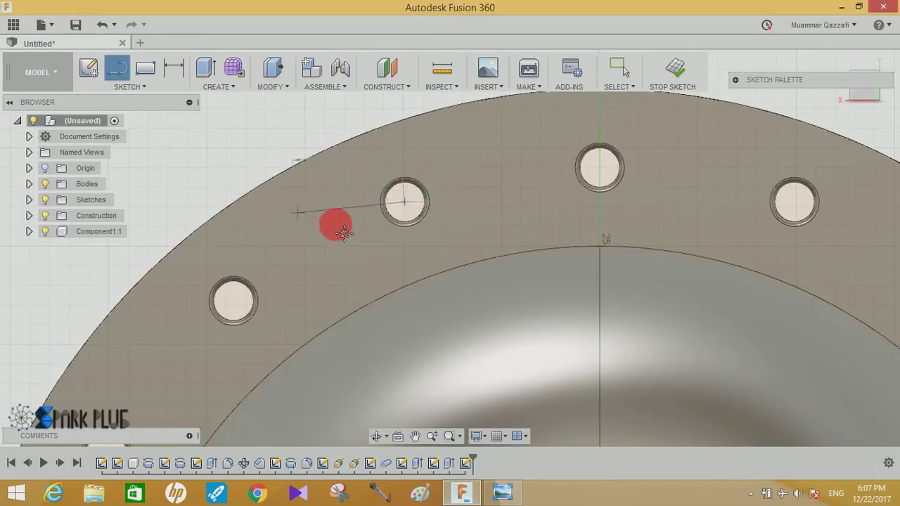
Step: Continue the line out to the far spoke point, roughly 342 mm from the hub
{"action": "middle_click_drag", "start_coordinate": [343, 234], "coordinate": [411, 235]}
{"action": "left_click", "coordinate": [431, 436]}
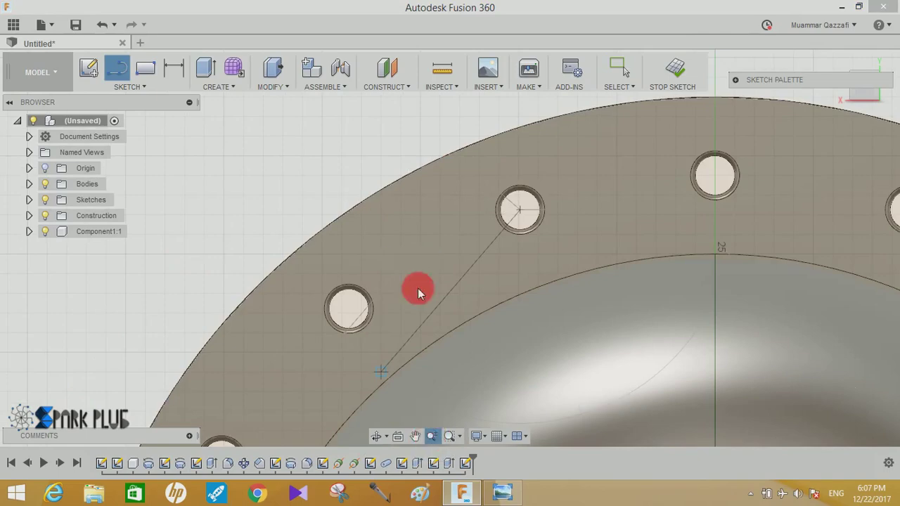
{"action": "mouse_move", "coordinate": [418, 292]}
{"action": "left_mouse_down"}
{"action": "mouse_move", "coordinate": [438, 309]}
{"action": "mouse_move", "coordinate": [427, 147]}
{"action": "left_mouse_up"}
{"action": "middle_click_drag", "start_coordinate": [387, 217], "coordinate": [494, 325], "text": "shift"}
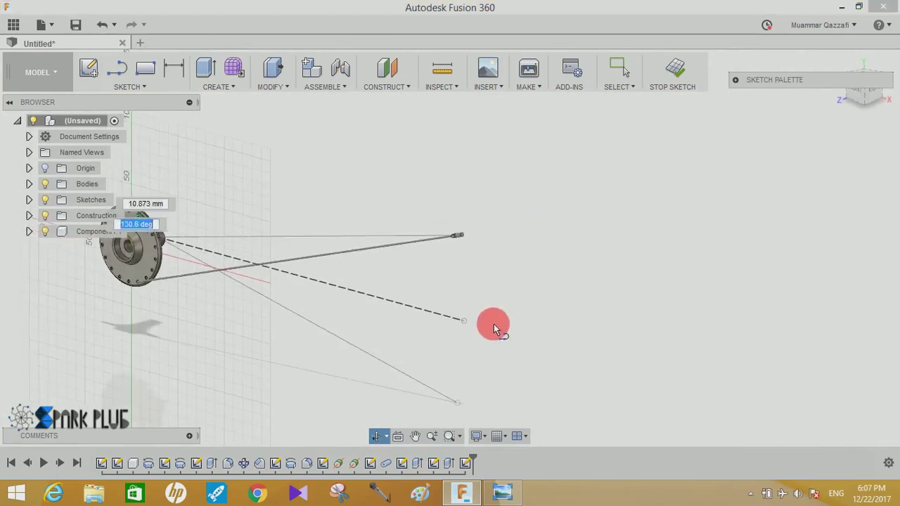
{"action": "left_click", "coordinate": [458, 404]}
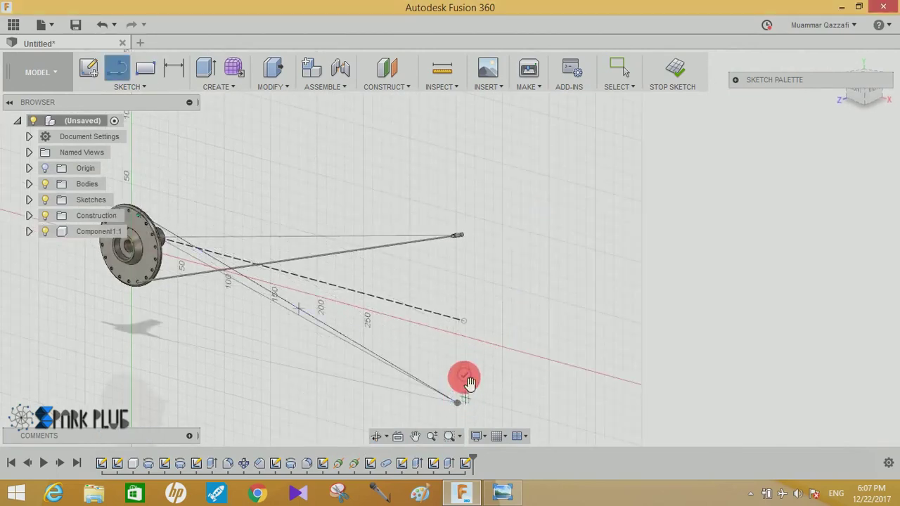
{"action": "mouse_move", "coordinate": [454, 327]}
{"action": "middle_mouse_down", "text": "shift"}
{"action": "mouse_move", "coordinate": [439, 341]}
{"action": "mouse_move", "coordinate": [358, 342]}
{"action": "middle_mouse_up", "text": "shift"}
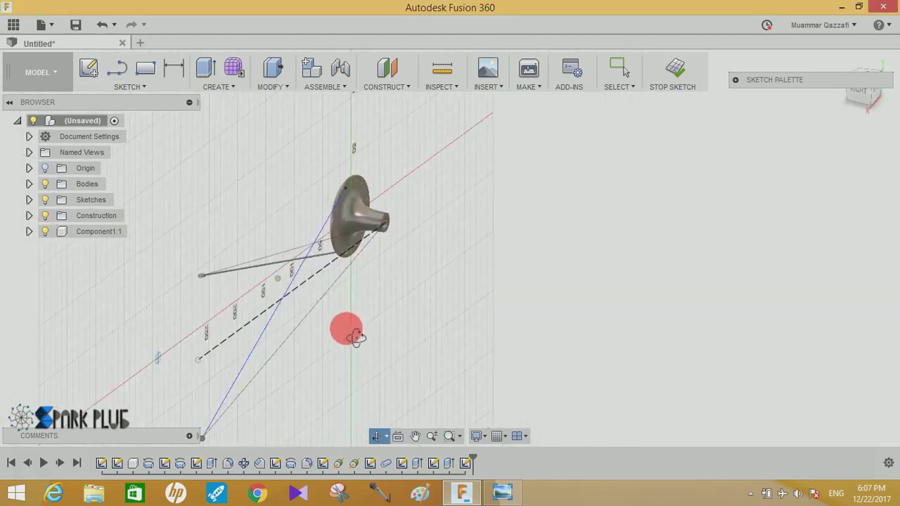
{"action": "middle_click_drag", "start_coordinate": [377, 190], "coordinate": [373, 181], "text": "shift"}
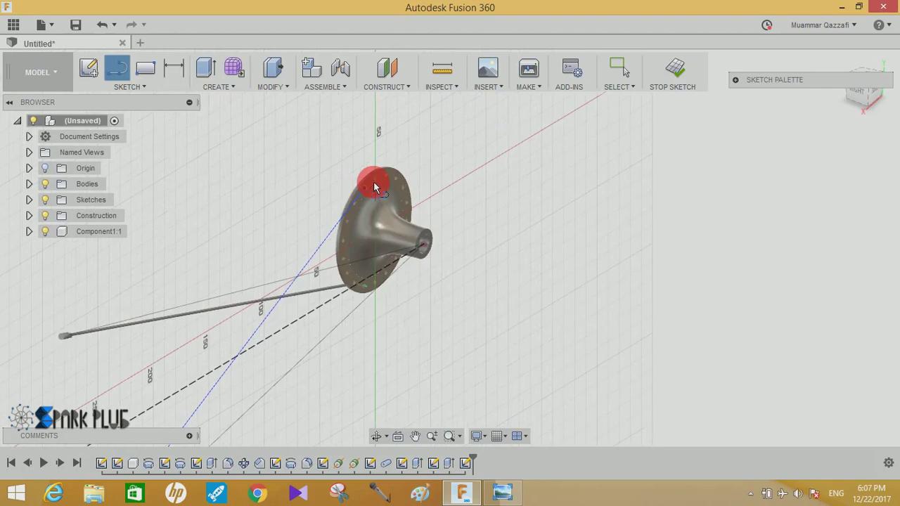
{"action": "scroll", "coordinate": [374, 181], "scroll_direction": "up", "scroll_amount": 2}
{"action": "scroll", "coordinate": [365, 192], "scroll_direction": "up", "scroll_amount": 3}
{"action": "key", "text": "Escape"}
{"action": "scroll", "coordinate": [327, 204], "scroll_direction": "up", "scroll_amount": 2}
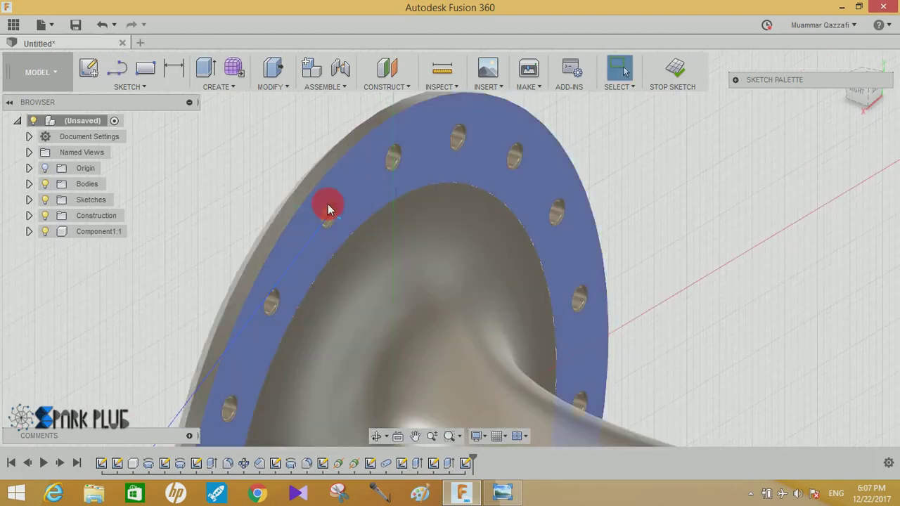
{"action": "scroll", "coordinate": [268, 198], "scroll_direction": "up", "scroll_amount": 3}
{"action": "scroll", "coordinate": [344, 243], "scroll_direction": "up", "scroll_amount": 3}
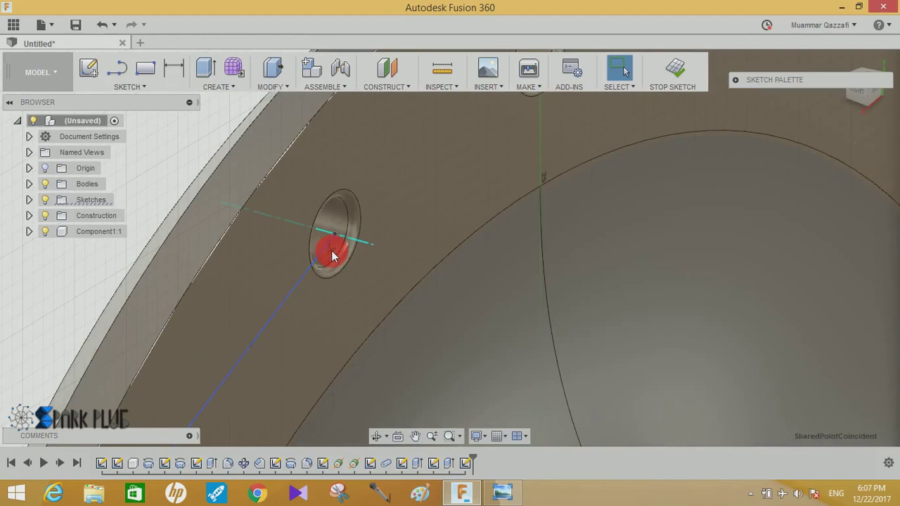
Step: Move the sketch point at the bolt hole centre 2 mm along Z with Move/Copy
{"action": "right_click", "coordinate": [333, 256]}
{"action": "left_click", "coordinate": [308, 236]}
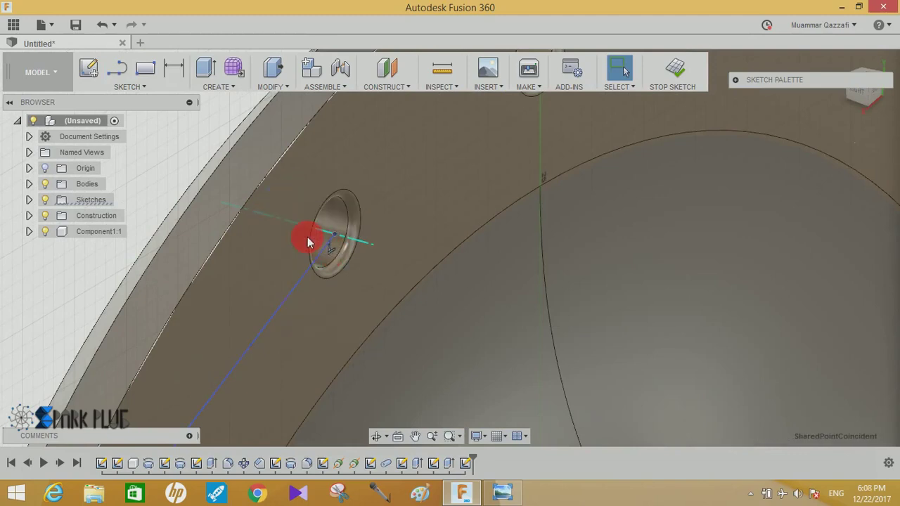
{"action": "left_click", "coordinate": [336, 235]}
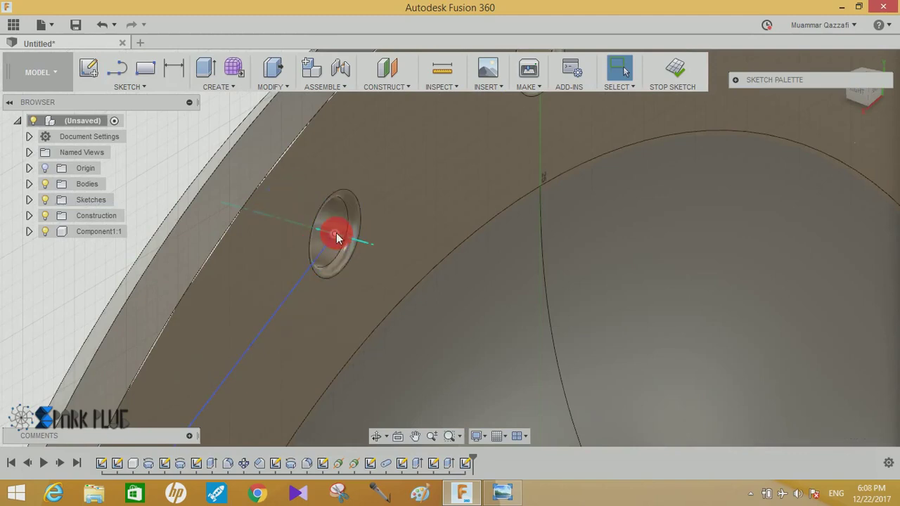
{"action": "key", "text": "m"}
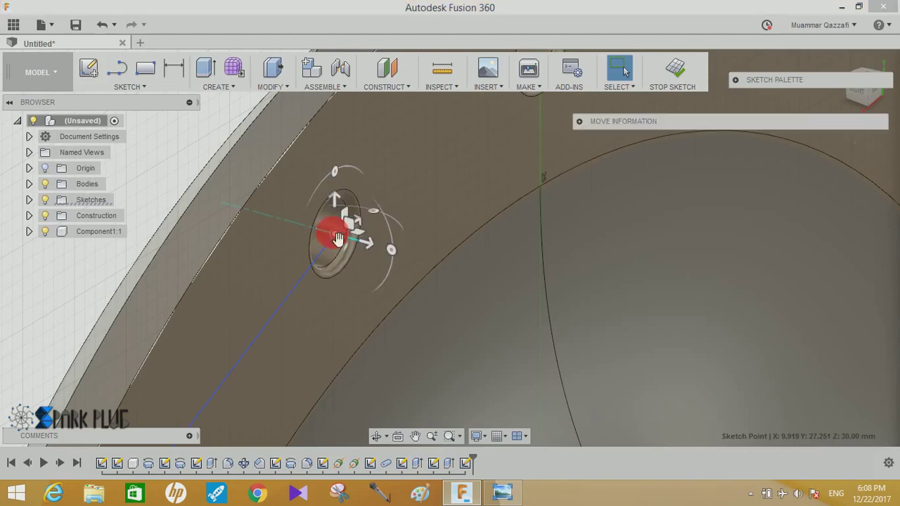
{"action": "left_click_drag", "start_coordinate": [376, 253], "coordinate": [390, 260]}
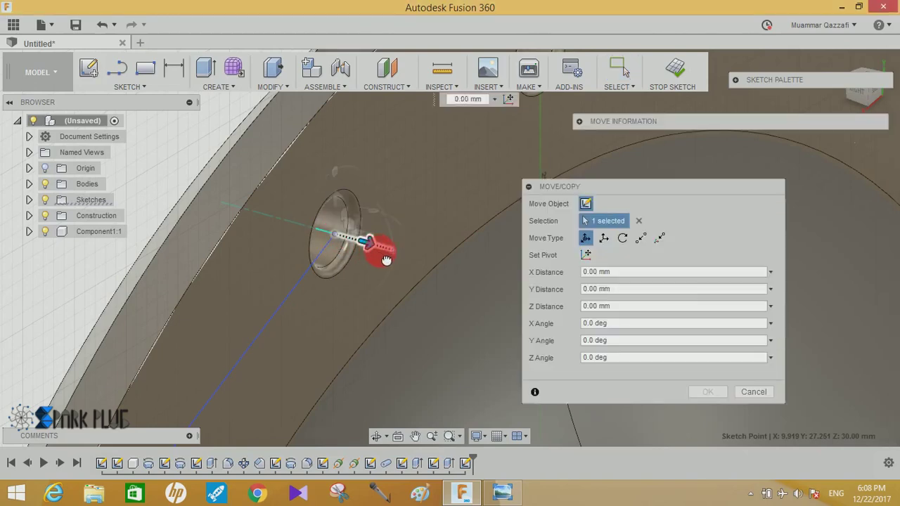
{"action": "left_click_drag", "start_coordinate": [625, 305], "coordinate": [532, 306]}
{"action": "type", "text": "2"}
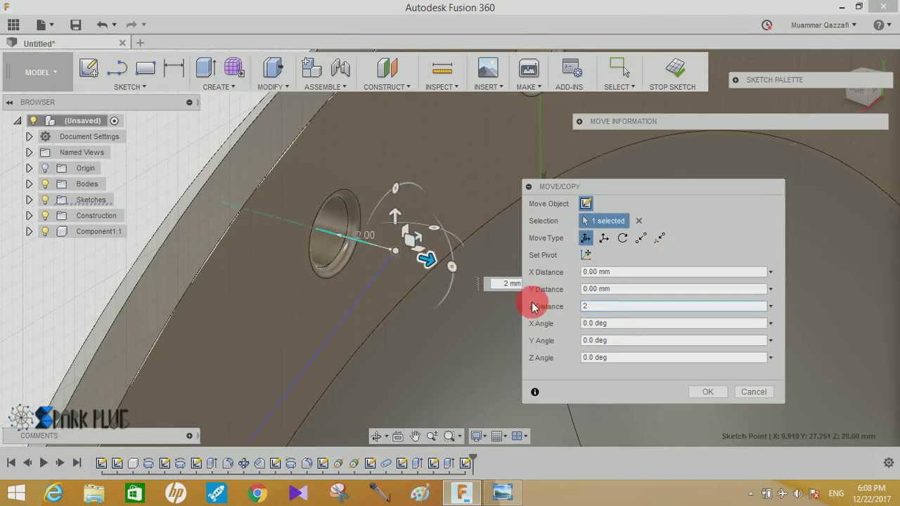
{"action": "left_click", "coordinate": [707, 394]}
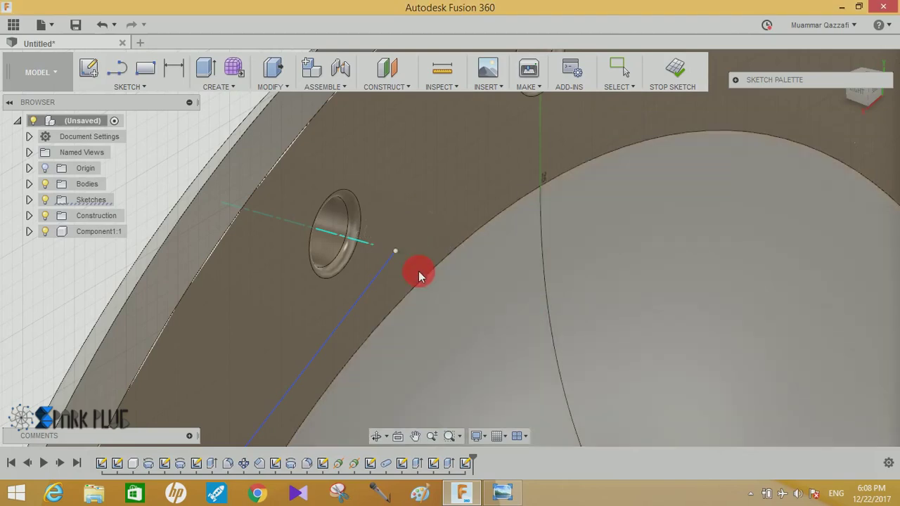
Step: Draw the bent spoke path lines from the moved point, including a 5.5 mm segment
{"action": "key", "text": "l"}
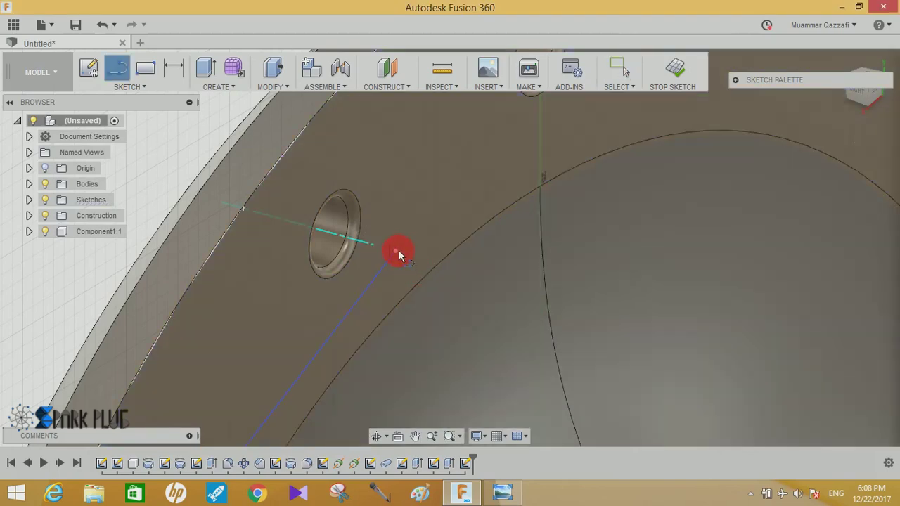
{"action": "left_click", "coordinate": [396, 251]}
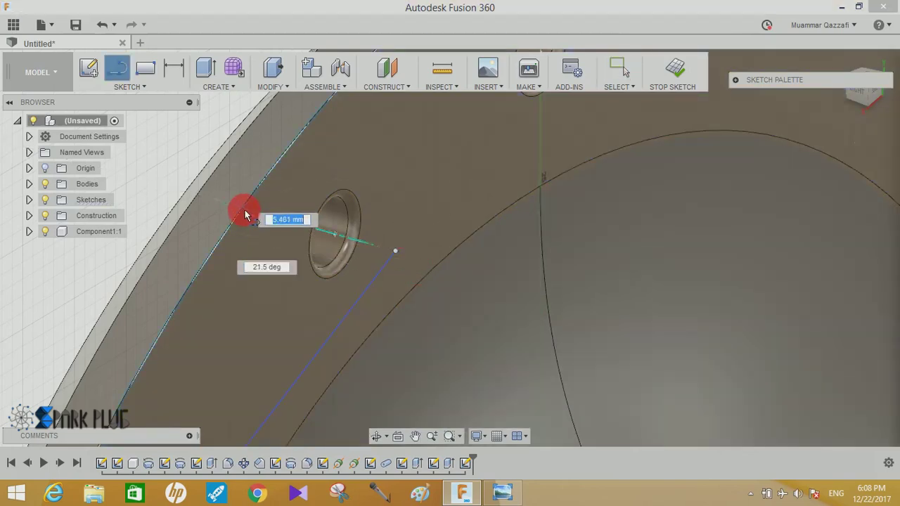
{"action": "left_click", "coordinate": [245, 214]}
{"action": "mouse_move", "coordinate": [251, 217]}
{"action": "middle_mouse_down", "text": "shift"}
{"action": "mouse_move", "coordinate": [261, 217]}
{"action": "mouse_move", "coordinate": [263, 232]}
{"action": "middle_mouse_up", "text": "shift"}
{"action": "key", "text": "Escape"}
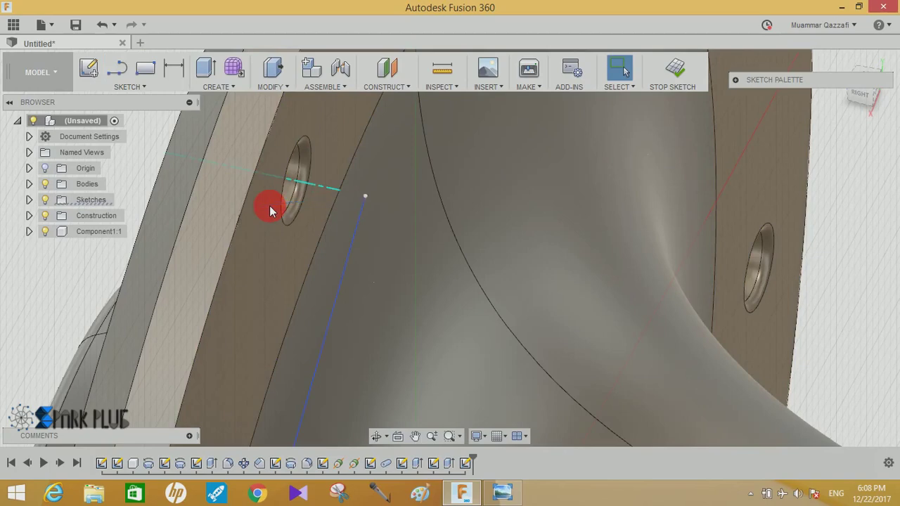
{"action": "key", "text": "l"}
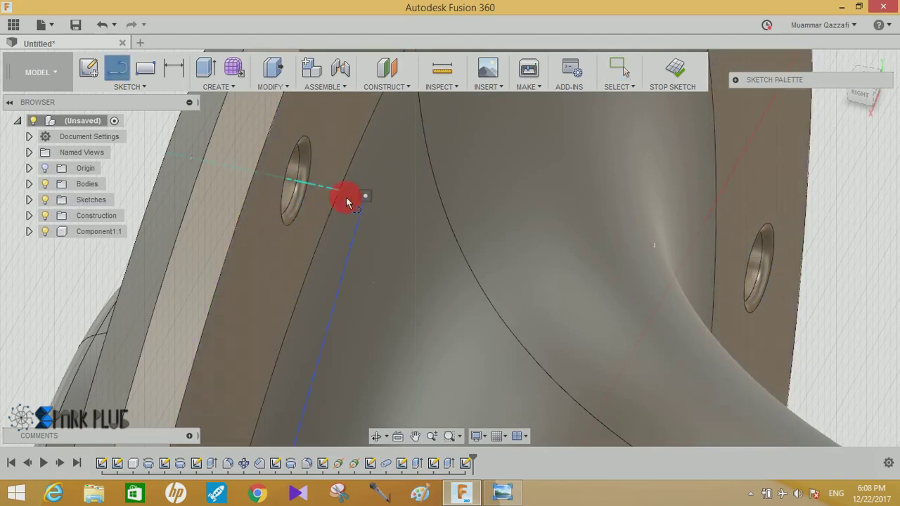
{"action": "mouse_move", "coordinate": [247, 198]}
{"action": "middle_mouse_down", "text": "shift"}
{"action": "mouse_move", "coordinate": [279, 220]}
{"action": "mouse_move", "coordinate": [305, 217]}
{"action": "middle_mouse_up", "text": "shift"}
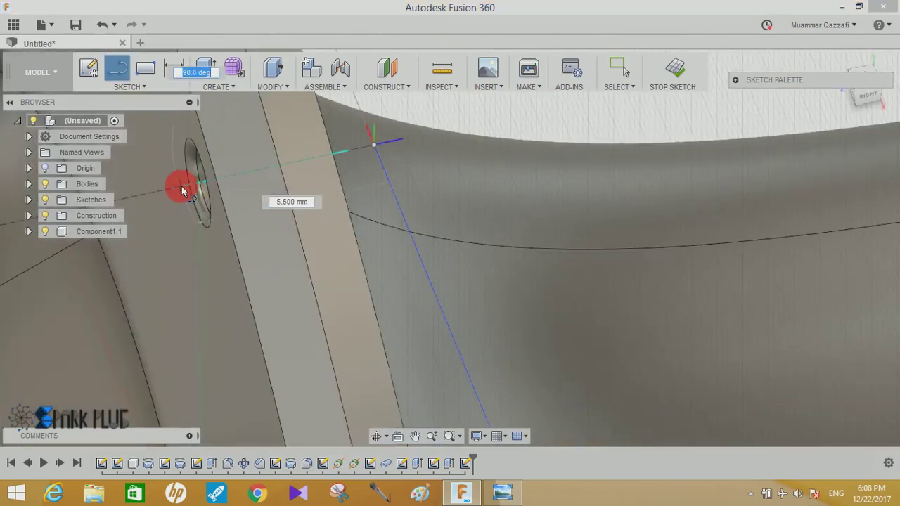
{"action": "key", "text": "Return"}
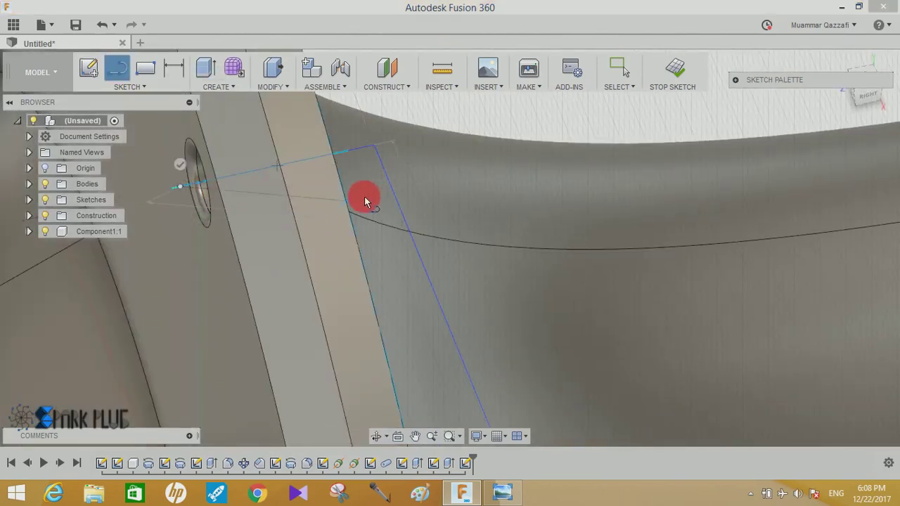
{"action": "mouse_move", "coordinate": [361, 195]}
{"action": "middle_mouse_down", "text": "shift"}
{"action": "mouse_move", "coordinate": [350, 202]}
{"action": "mouse_move", "coordinate": [466, 236]}
{"action": "middle_mouse_up", "text": "shift"}
{"action": "key", "text": "Escape"}
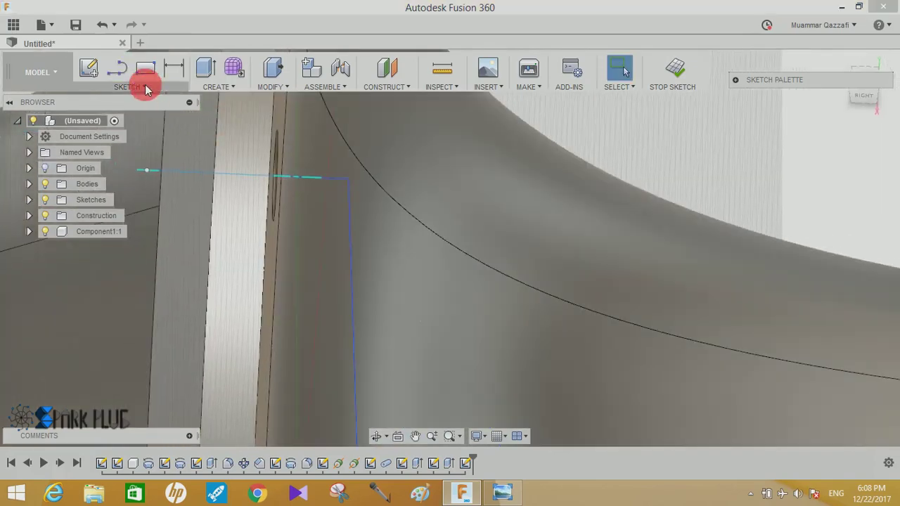
Step: Round the corner where the two path lines meet with a 1.50 mm sketch fillet
{"action": "left_click", "coordinate": [147, 87]}
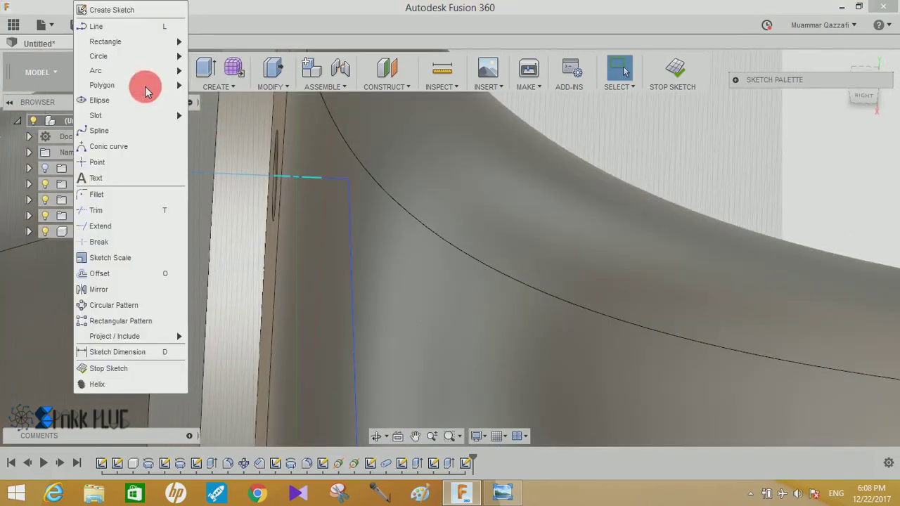
{"action": "left_click", "coordinate": [136, 195]}
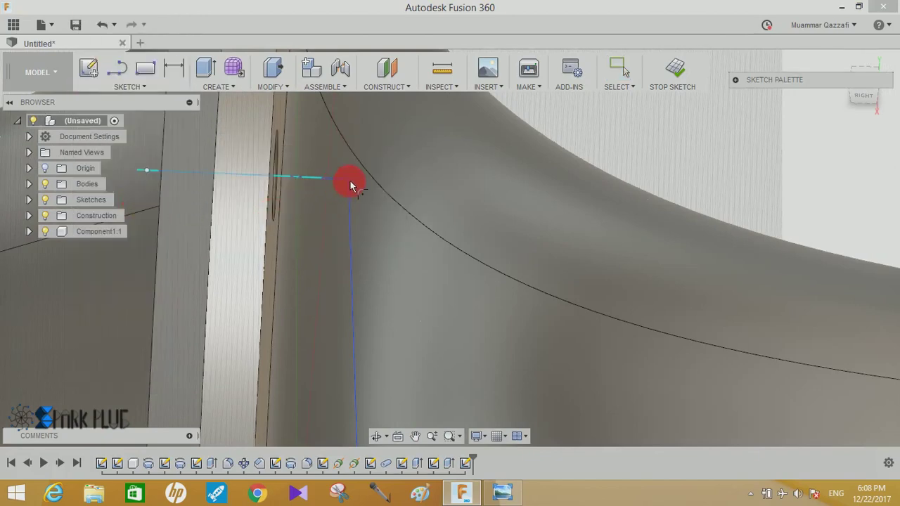
{"action": "left_click", "coordinate": [348, 182]}
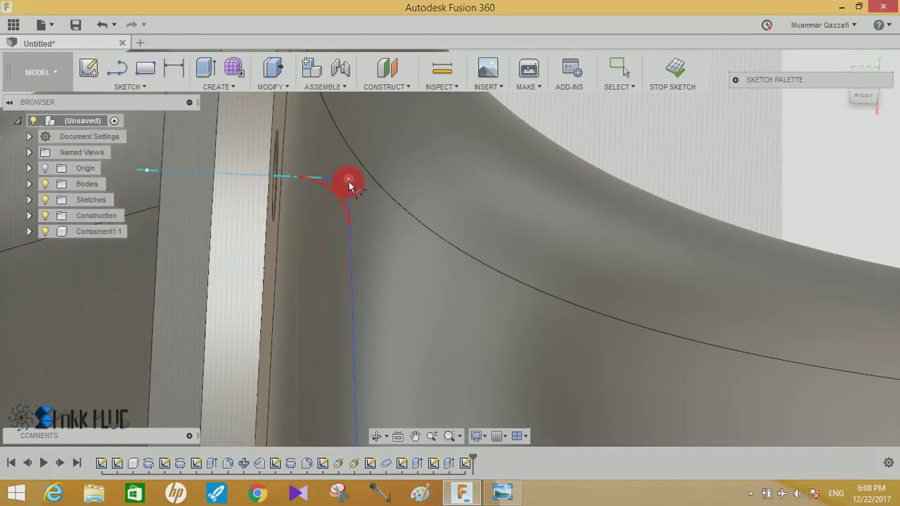
{"action": "left_click", "coordinate": [350, 185]}
{"action": "key", "text": "Return"}
{"action": "key", "text": "Escape"}
{"action": "left_click", "coordinate": [211, 86]}
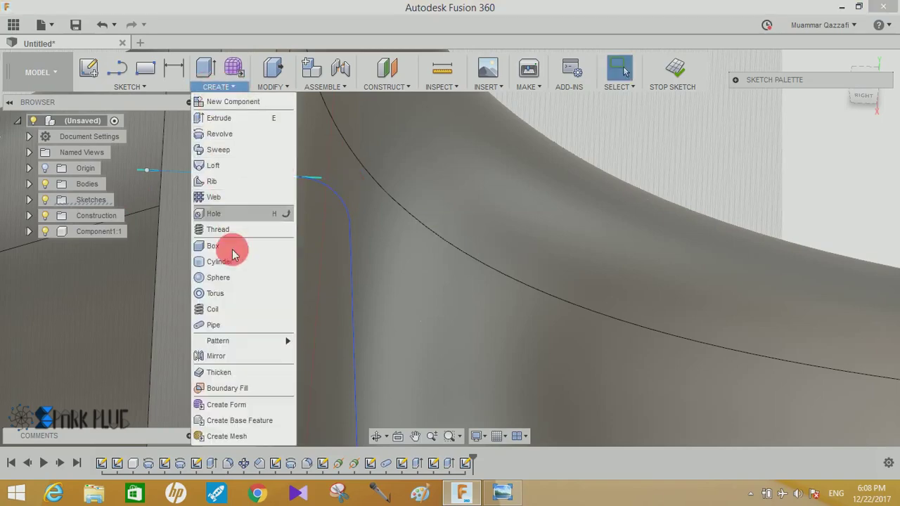
Step: Sweep a 1.6 mm circular pipe along the bent sketch path
{"action": "key", "text": "Escape"}
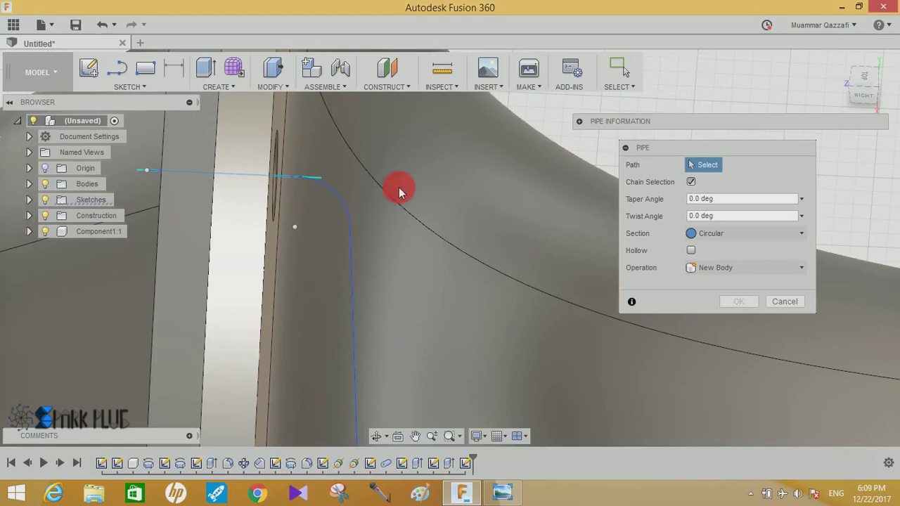
{"action": "left_click", "coordinate": [352, 253]}
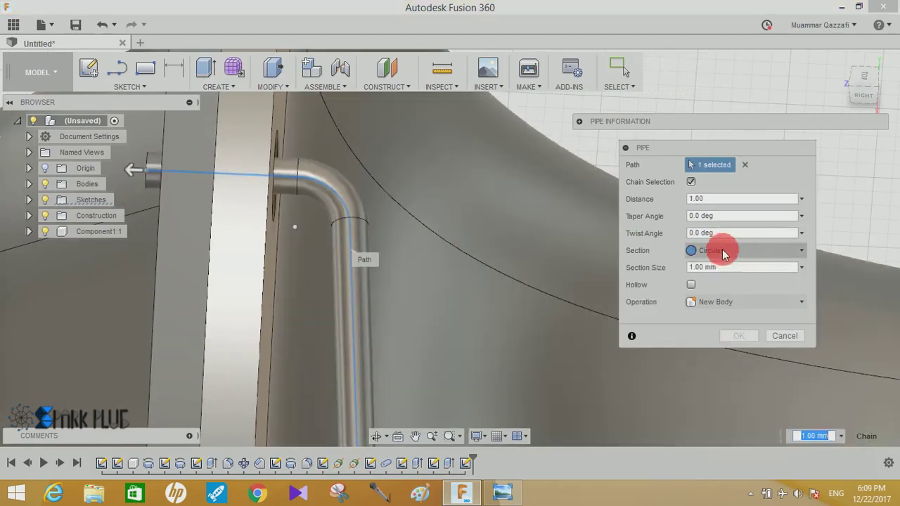
{"action": "left_click", "coordinate": [733, 267]}
{"action": "type", "text": "1.6"}
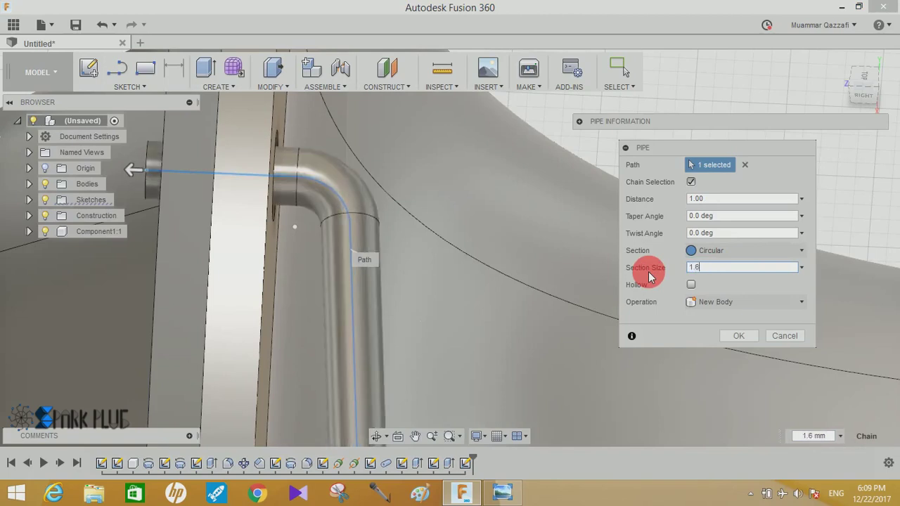
{"action": "left_click", "coordinate": [734, 337]}
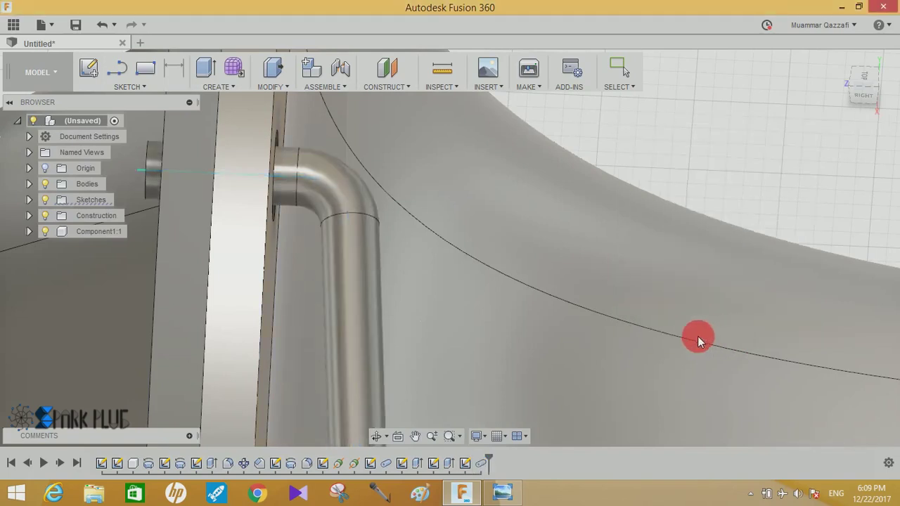
Step: Zoom, pan and orbit the view to look along the new rod to its end
{"action": "scroll", "coordinate": [502, 296], "scroll_direction": "down", "scroll_amount": 3}
{"action": "scroll", "coordinate": [482, 288], "scroll_direction": "down", "scroll_amount": 3}
{"action": "scroll", "coordinate": [492, 295], "scroll_direction": "down", "scroll_amount": 2}
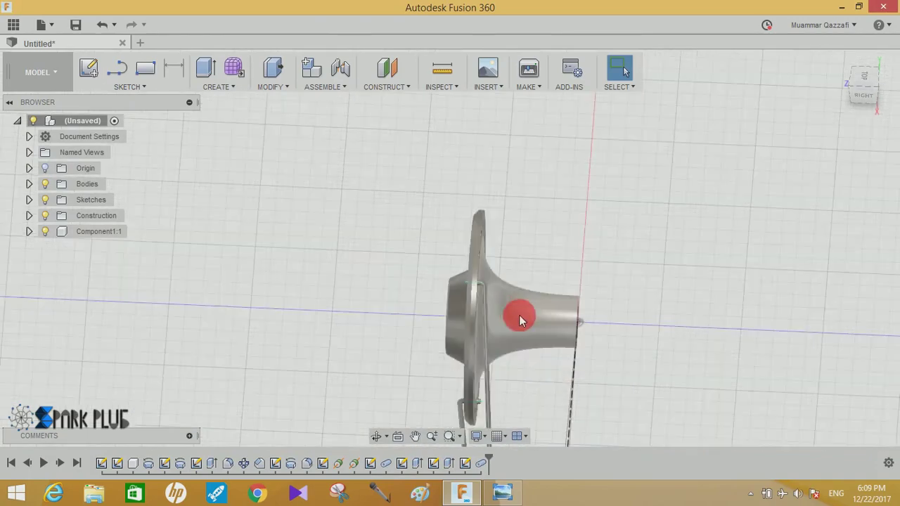
{"action": "scroll", "coordinate": [518, 321], "scroll_direction": "down", "scroll_amount": 2}
{"action": "scroll", "coordinate": [566, 357], "scroll_direction": "down", "scroll_amount": 2}
{"action": "mouse_move", "coordinate": [566, 362]}
{"action": "middle_mouse_down"}
{"action": "mouse_move", "coordinate": [523, 246]}
{"action": "mouse_move", "coordinate": [547, 309]}
{"action": "mouse_move", "coordinate": [566, 287]}
{"action": "mouse_move", "coordinate": [530, 257]}
{"action": "mouse_move", "coordinate": [592, 260]}
{"action": "mouse_move", "coordinate": [647, 386]}
{"action": "middle_mouse_up"}
{"action": "scroll", "coordinate": [615, 371], "scroll_direction": "up", "scroll_amount": 2}
{"action": "scroll", "coordinate": [616, 370], "scroll_direction": "up", "scroll_amount": 2}
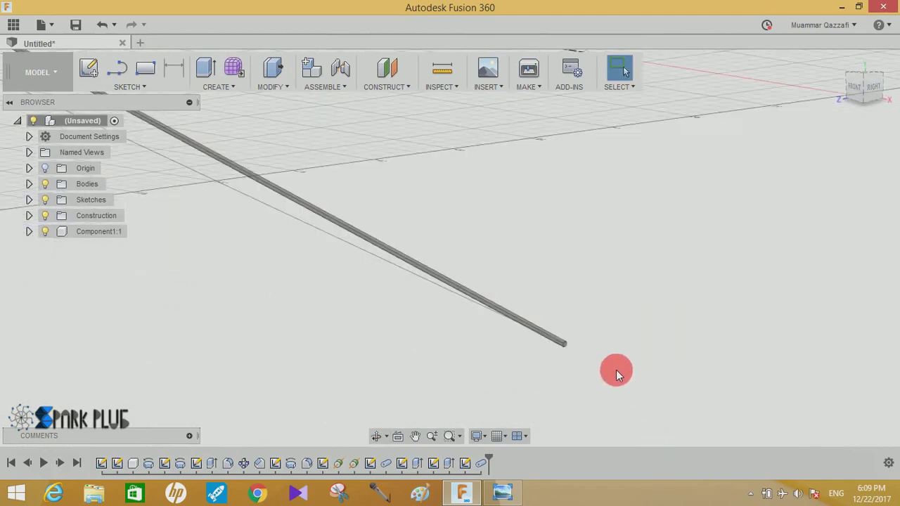
{"action": "mouse_move", "coordinate": [591, 353]}
{"action": "middle_mouse_down", "text": "shift"}
{"action": "mouse_move", "coordinate": [574, 401]}
{"action": "mouse_move", "coordinate": [555, 316]}
{"action": "mouse_move", "coordinate": [618, 333]}
{"action": "mouse_move", "coordinate": [639, 351]}
{"action": "mouse_move", "coordinate": [613, 373]}
{"action": "mouse_move", "coordinate": [592, 360]}
{"action": "mouse_move", "coordinate": [612, 357]}
{"action": "mouse_move", "coordinate": [619, 331]}
{"action": "mouse_move", "coordinate": [586, 349]}
{"action": "middle_mouse_up", "text": "shift"}
{"action": "scroll", "coordinate": [571, 359], "scroll_direction": "up", "scroll_amount": 2}
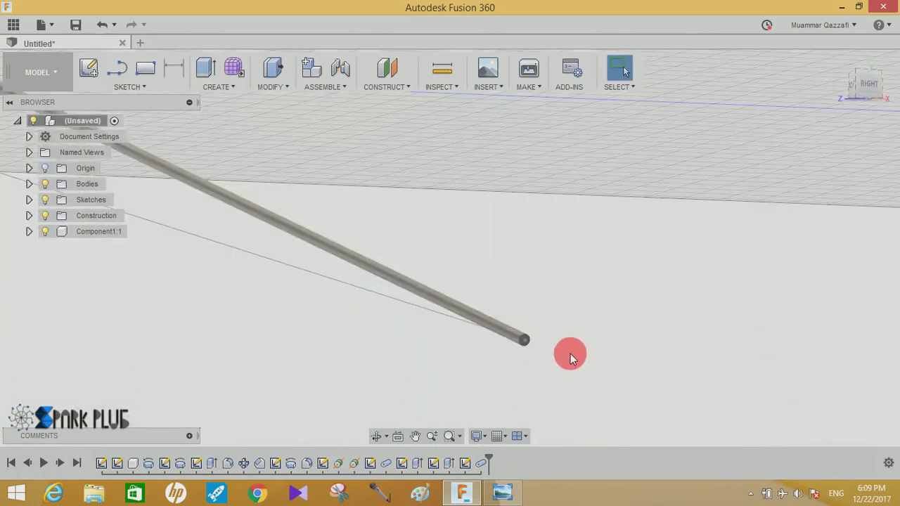
{"action": "scroll", "coordinate": [570, 357], "scroll_direction": "up", "scroll_amount": 2}
{"action": "scroll", "coordinate": [468, 313], "scroll_direction": "up", "scroll_amount": 2}
Step: Start a sketch on the spoke rod's end face and draw a 3.5 mm circle there
{"action": "left_click", "coordinate": [448, 295]}
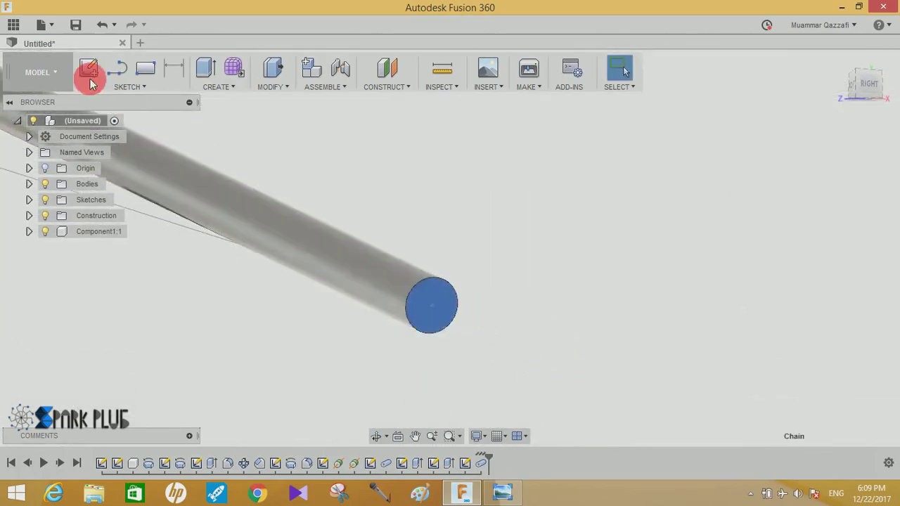
{"action": "left_click", "coordinate": [90, 73]}
{"action": "left_click", "coordinate": [453, 275]}
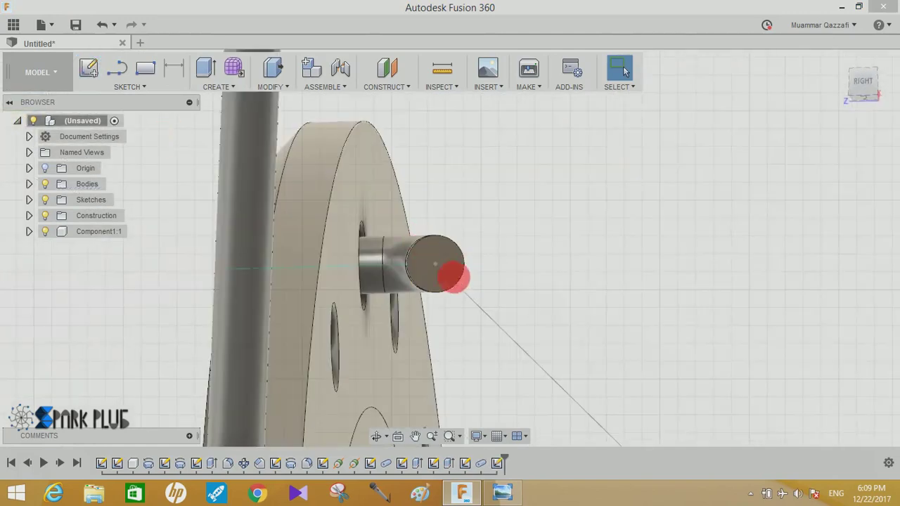
{"action": "key", "text": "c"}
{"action": "left_click_drag", "start_coordinate": [437, 266], "coordinate": [510, 278]}
{"action": "type", "text": "3.5"}
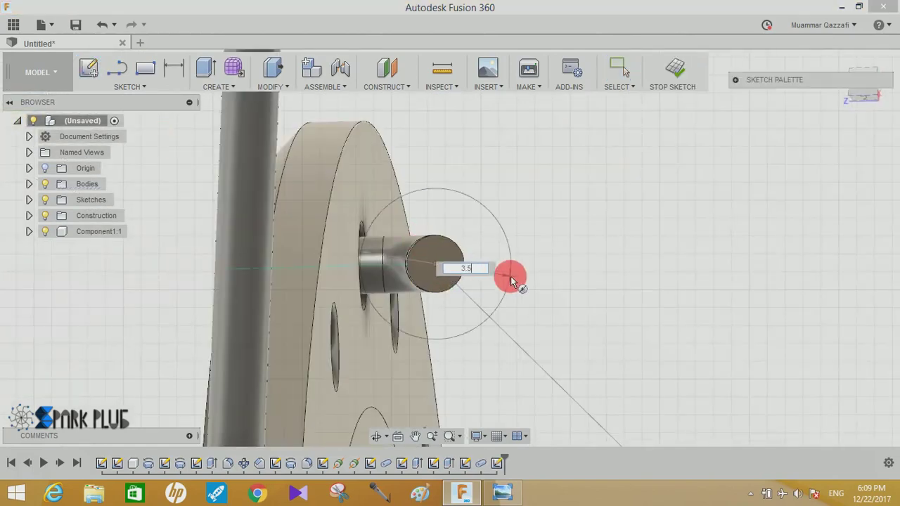
{"action": "key", "text": "Return"}
{"action": "key", "text": "Escape"}
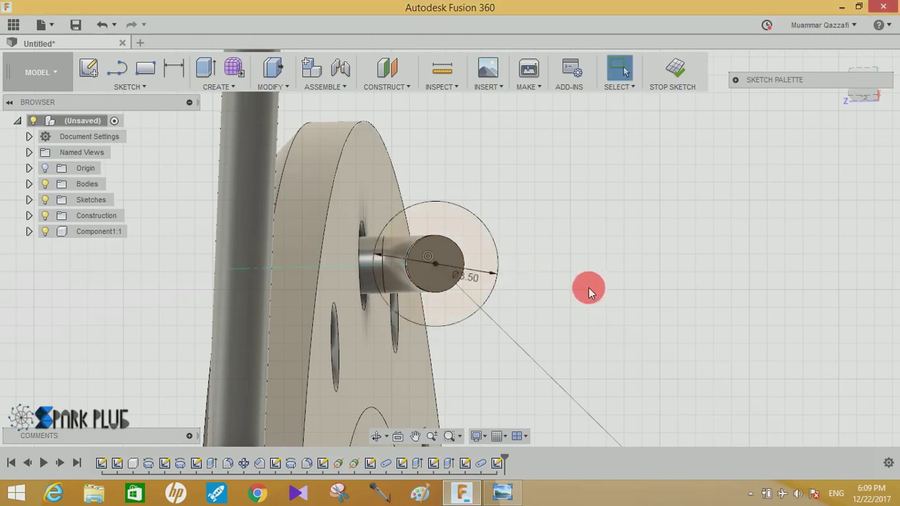
{"action": "middle_click_drag", "start_coordinate": [606, 302], "coordinate": [603, 300], "text": "shift"}
Step: Extrude both circle profiles 5 mm symmetrically as a Join onto the spoke end
{"action": "left_click", "coordinate": [206, 68]}
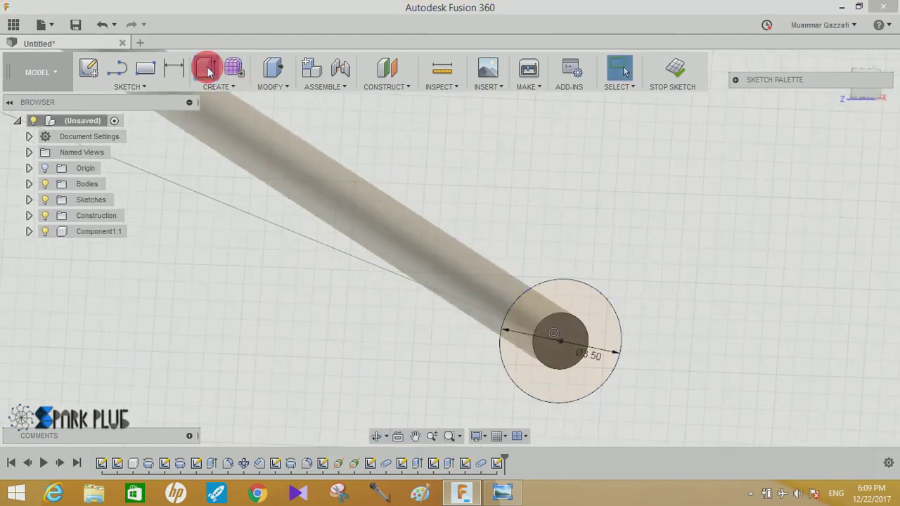
{"action": "left_click", "coordinate": [503, 321]}
{"action": "left_click", "coordinate": [516, 328]}
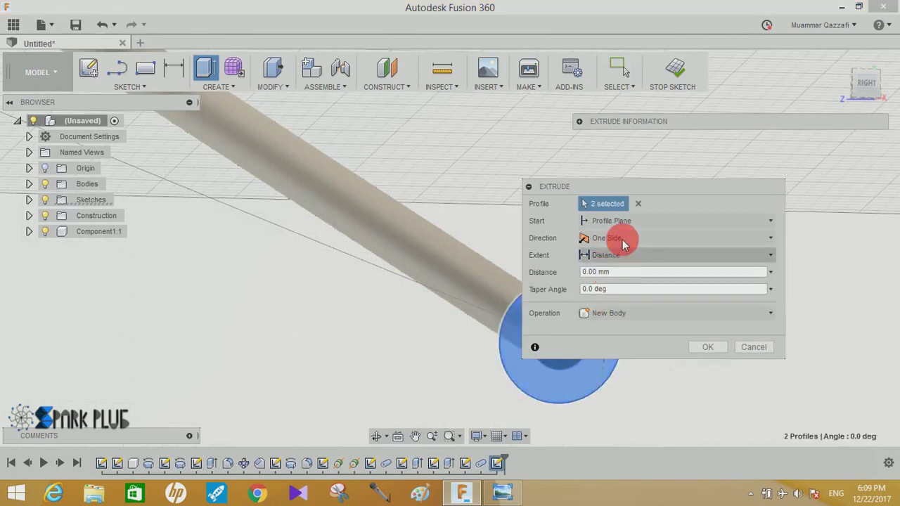
{"action": "left_click", "coordinate": [622, 242]}
{"action": "left_click", "coordinate": [623, 283]}
{"action": "type", "text": "5"}
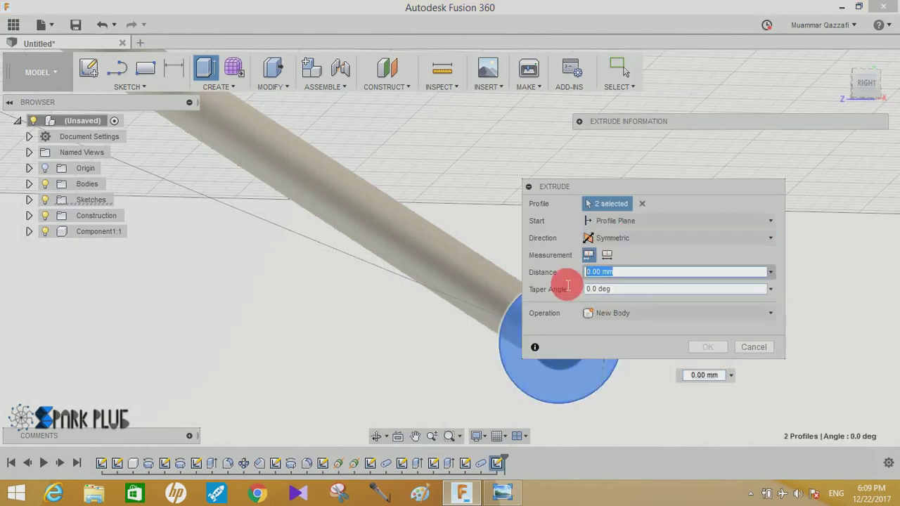
{"action": "left_click", "coordinate": [626, 314]}
{"action": "left_click", "coordinate": [628, 343]}
{"action": "key", "text": "Up"}
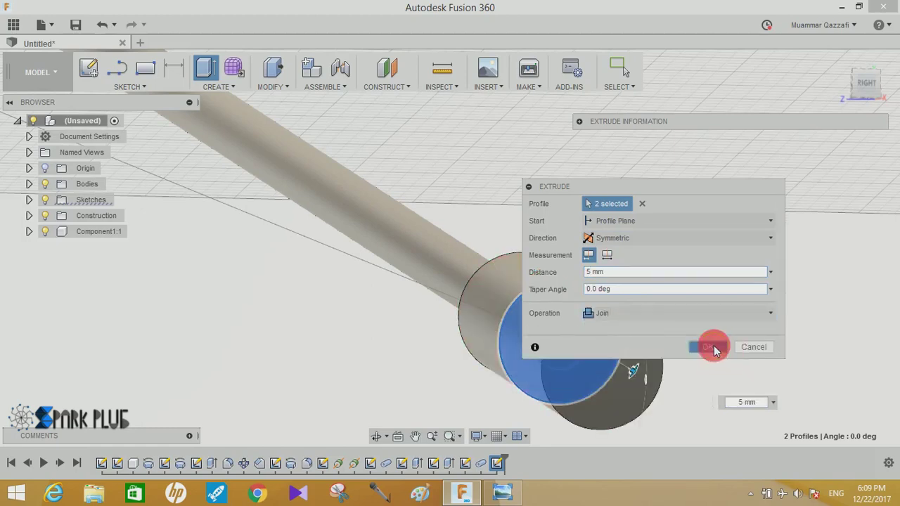
{"action": "left_click", "coordinate": [714, 350]}
Step: Sketch a centre-point rectangle centred on the sleeve's pin
{"action": "mouse_move", "coordinate": [637, 335]}
{"action": "middle_mouse_down", "text": "shift"}
{"action": "mouse_move", "coordinate": [710, 348]}
{"action": "mouse_move", "coordinate": [338, 276]}
{"action": "middle_mouse_up", "text": "shift"}
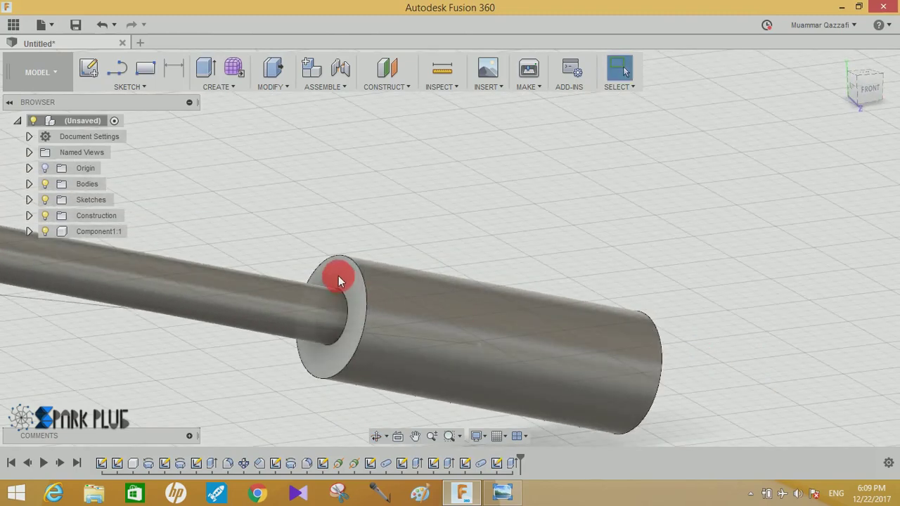
{"action": "left_click", "coordinate": [129, 86]}
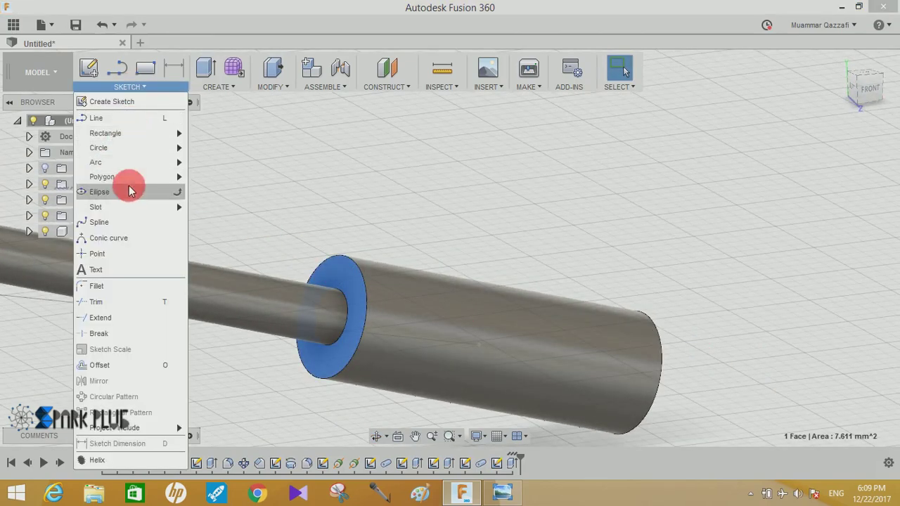
{"action": "mouse_move", "coordinate": [105, 132]}
{"action": "left_click", "coordinate": [210, 164]}
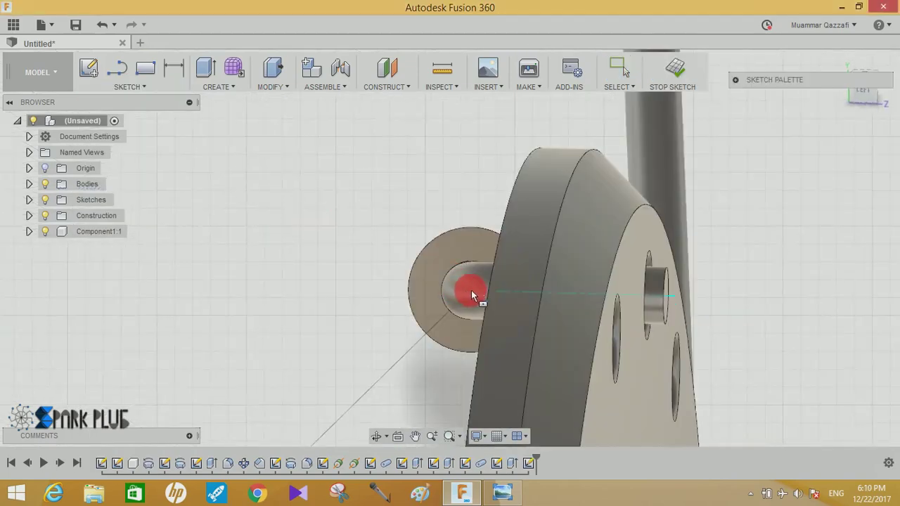
{"action": "left_click", "coordinate": [470, 289]}
{"action": "left_click", "coordinate": [425, 245]}
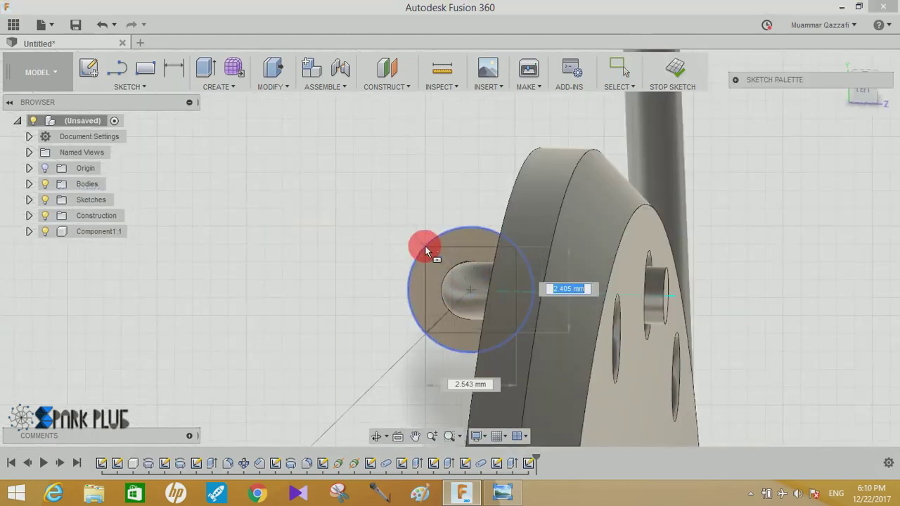
{"action": "mouse_move", "coordinate": [425, 244]}
{"action": "middle_mouse_down", "text": "shift"}
{"action": "mouse_move", "coordinate": [447, 259]}
{"action": "mouse_move", "coordinate": [347, 180]}
{"action": "middle_mouse_up", "text": "shift"}
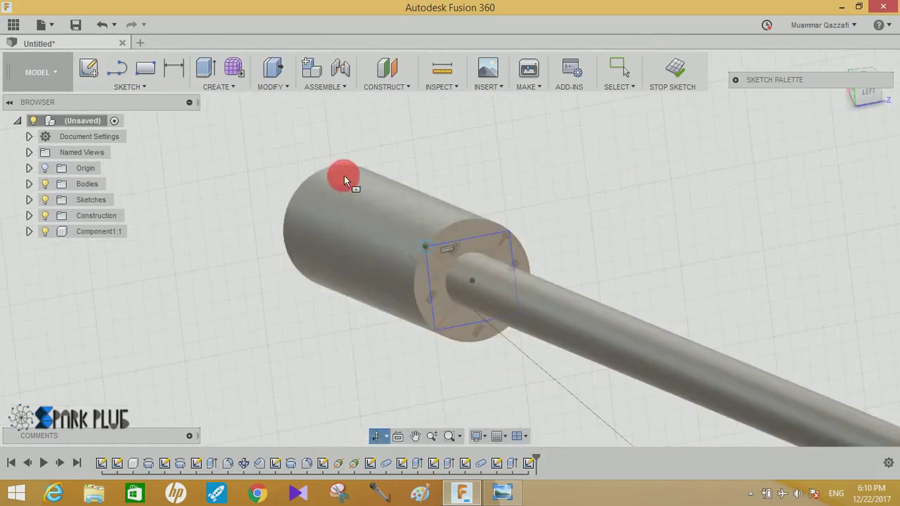
Step: Cut the four profiles around the rectangle 3.50 mm deep into the sleeve
{"action": "left_click", "coordinate": [205, 67]}
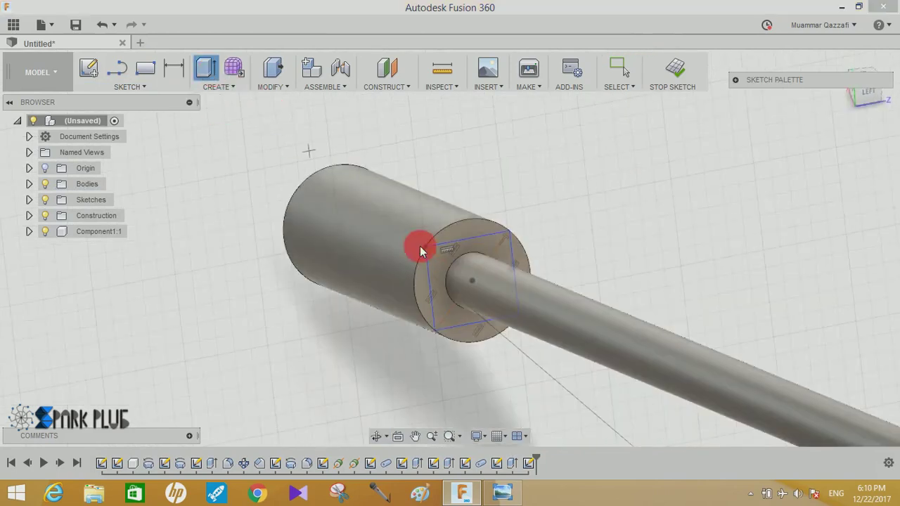
{"action": "left_click", "coordinate": [467, 226]}
{"action": "left_click", "coordinate": [445, 290]}
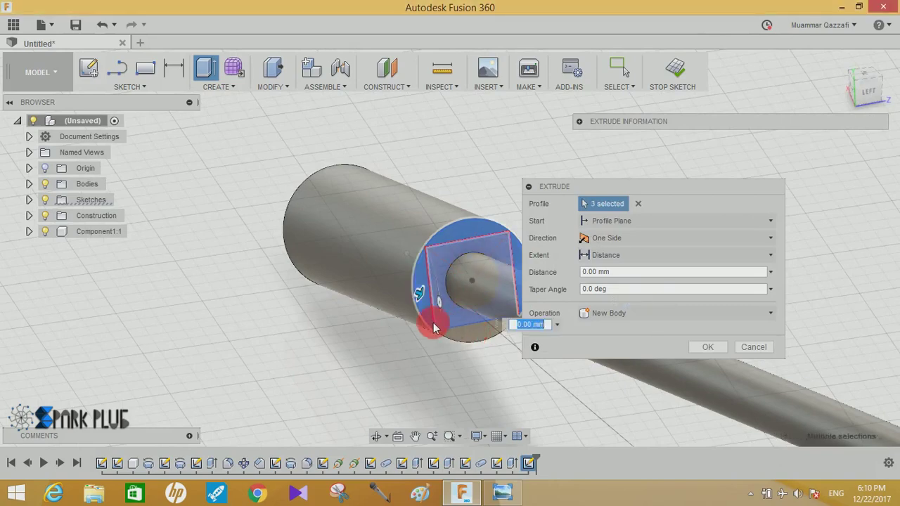
{"action": "left_click", "coordinate": [424, 324]}
{"action": "left_click", "coordinate": [483, 338]}
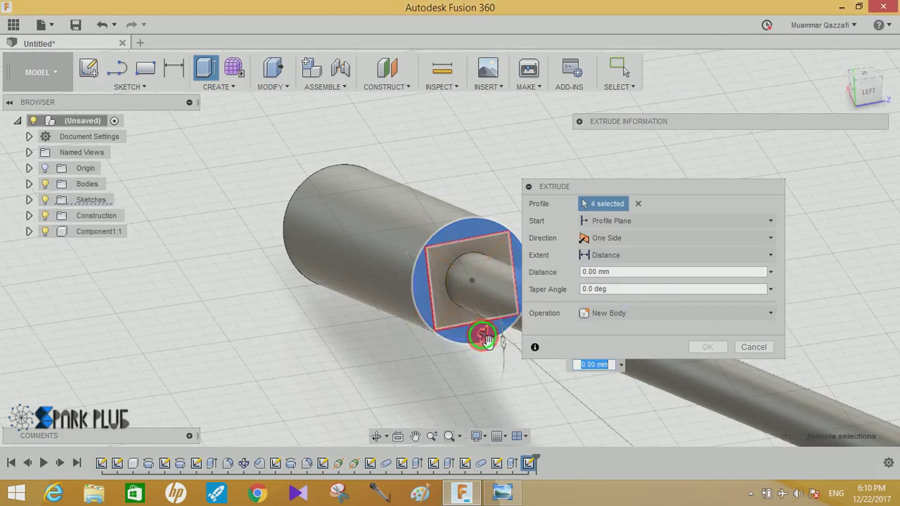
{"action": "left_click_drag", "start_coordinate": [485, 338], "coordinate": [446, 324]}
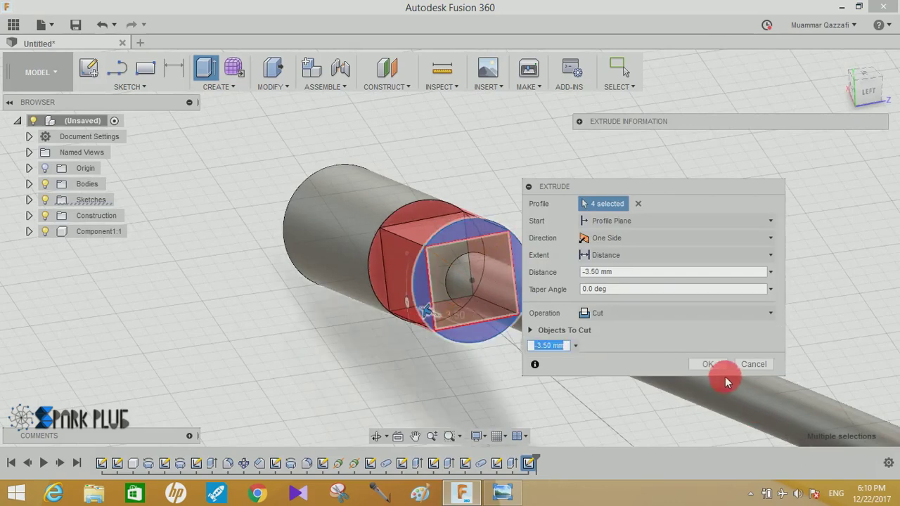
{"action": "left_click", "coordinate": [709, 367]}
Step: Hide the Construction and Sketches geometry in the browser
{"action": "scroll", "coordinate": [610, 277], "scroll_direction": "down", "scroll_amount": 3}
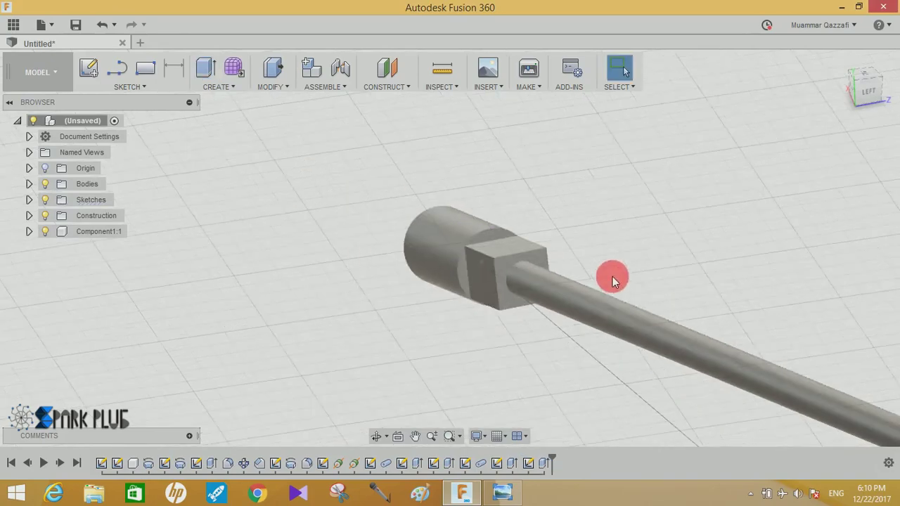
{"action": "scroll", "coordinate": [719, 292], "scroll_direction": "down", "scroll_amount": 2}
{"action": "scroll", "coordinate": [719, 292], "scroll_direction": "down", "scroll_amount": 3}
{"action": "scroll", "coordinate": [720, 292], "scroll_direction": "down", "scroll_amount": 2}
{"action": "mouse_move", "coordinate": [728, 295]}
{"action": "middle_mouse_down", "text": "shift"}
{"action": "mouse_move", "coordinate": [583, 281]}
{"action": "mouse_move", "coordinate": [694, 281]}
{"action": "mouse_move", "coordinate": [532, 267]}
{"action": "middle_mouse_up", "text": "shift"}
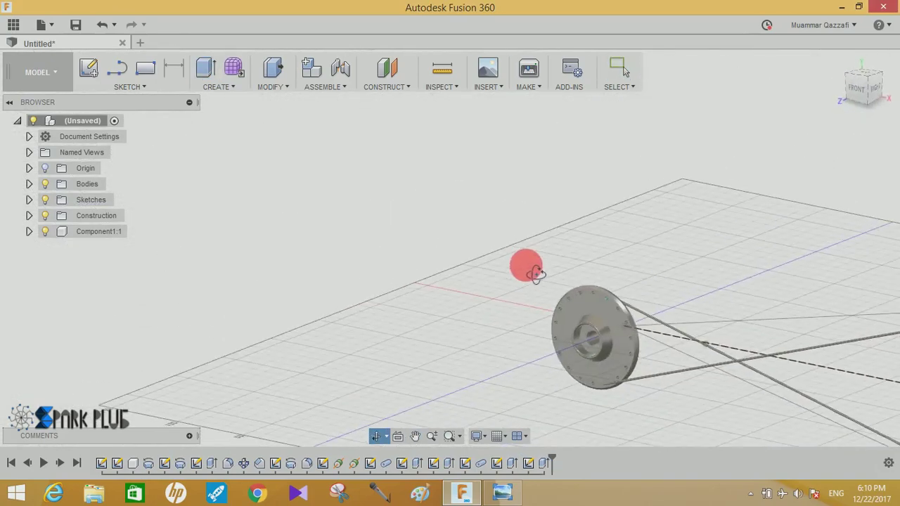
{"action": "mouse_move", "coordinate": [868, 294]}
{"action": "middle_mouse_down"}
{"action": "mouse_move", "coordinate": [640, 225]}
{"action": "mouse_move", "coordinate": [345, 171]}
{"action": "middle_mouse_up"}
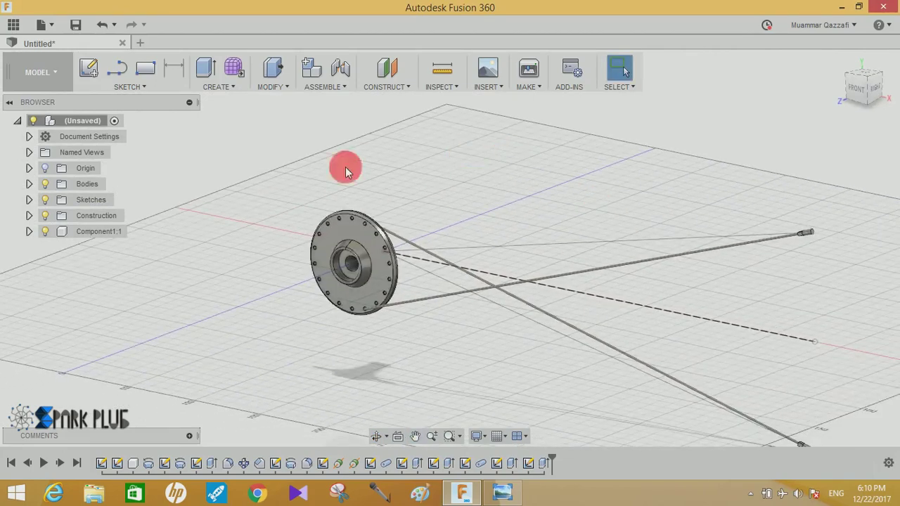
{"action": "left_click", "coordinate": [45, 218]}
{"action": "left_click", "coordinate": [45, 200]}
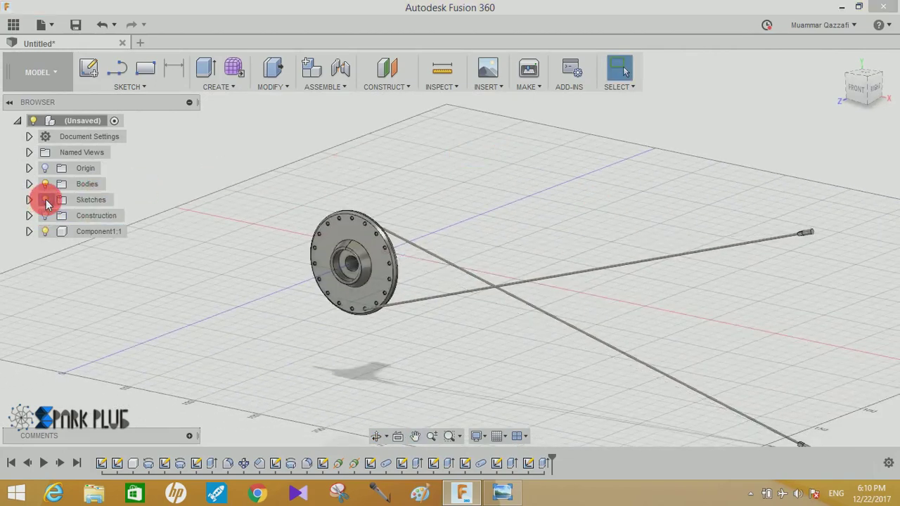
{"action": "middle_click_drag", "start_coordinate": [473, 204], "coordinate": [433, 187], "text": "shift"}
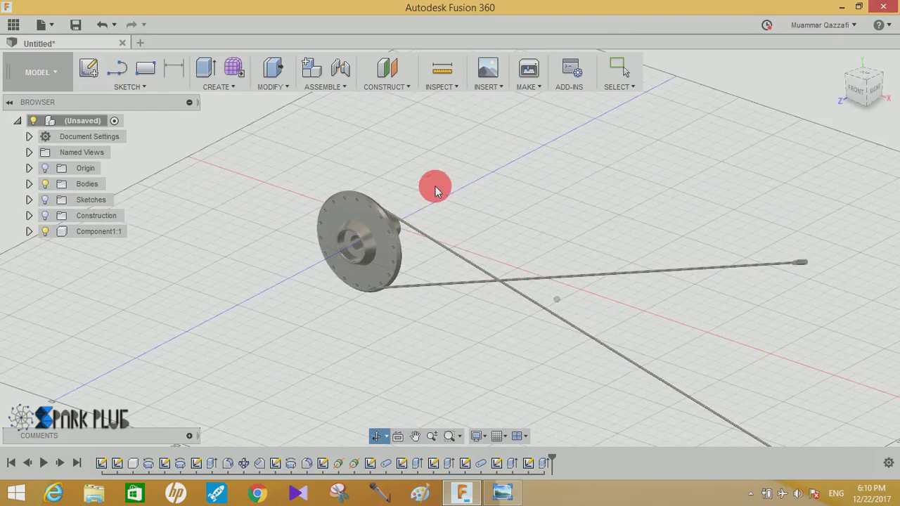
Step: Start a Features-type circular pattern and select the spoke features in the timeline
{"action": "left_click", "coordinate": [216, 87]}
{"action": "mouse_move", "coordinate": [239, 340]}
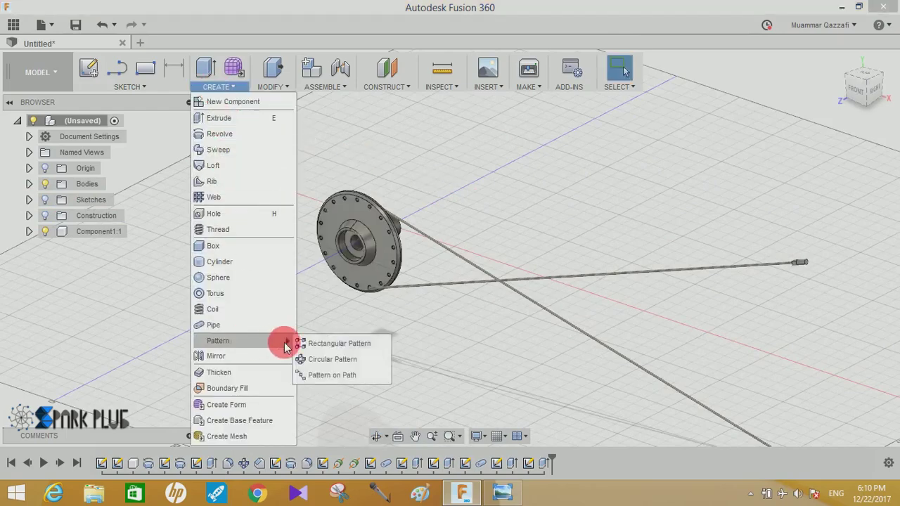
{"action": "left_click", "coordinate": [314, 360]}
{"action": "left_click", "coordinate": [634, 203]}
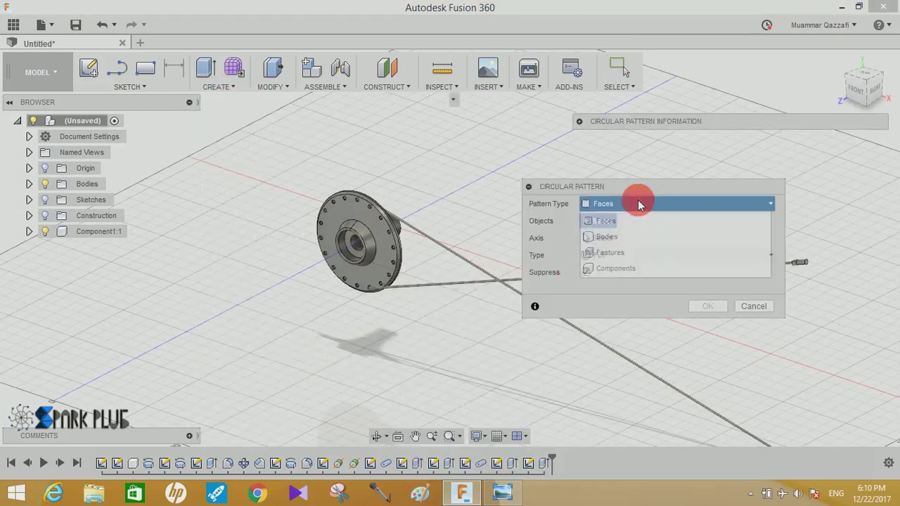
{"action": "left_click", "coordinate": [607, 238]}
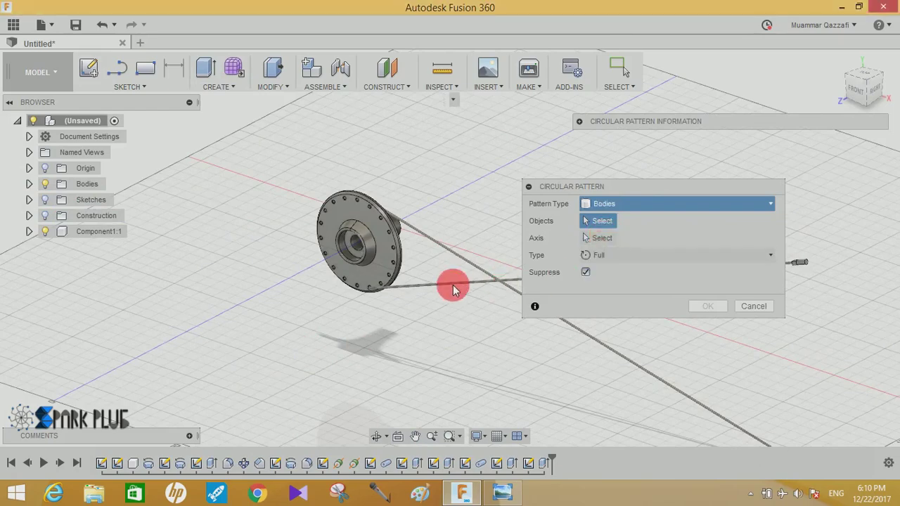
{"action": "middle_click_drag", "start_coordinate": [462, 362], "coordinate": [387, 371]}
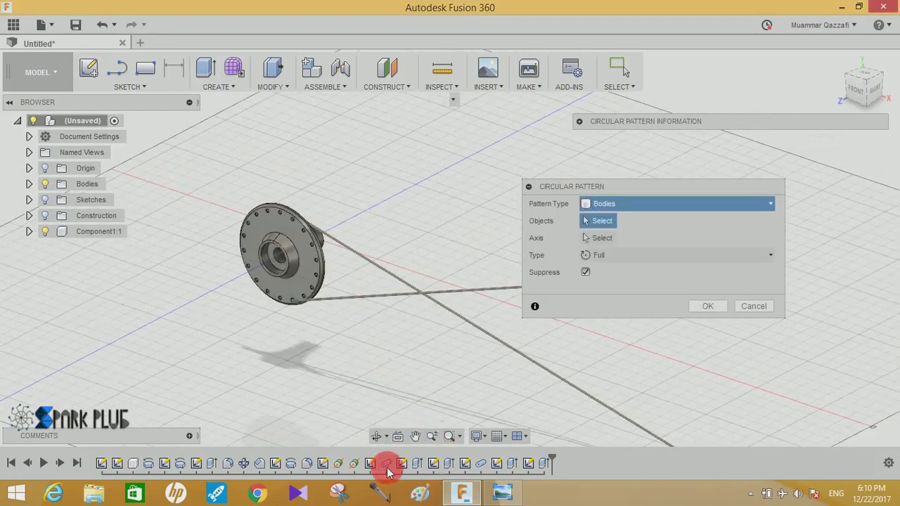
{"action": "left_click", "coordinate": [652, 204]}
{"action": "left_click", "coordinate": [643, 250]}
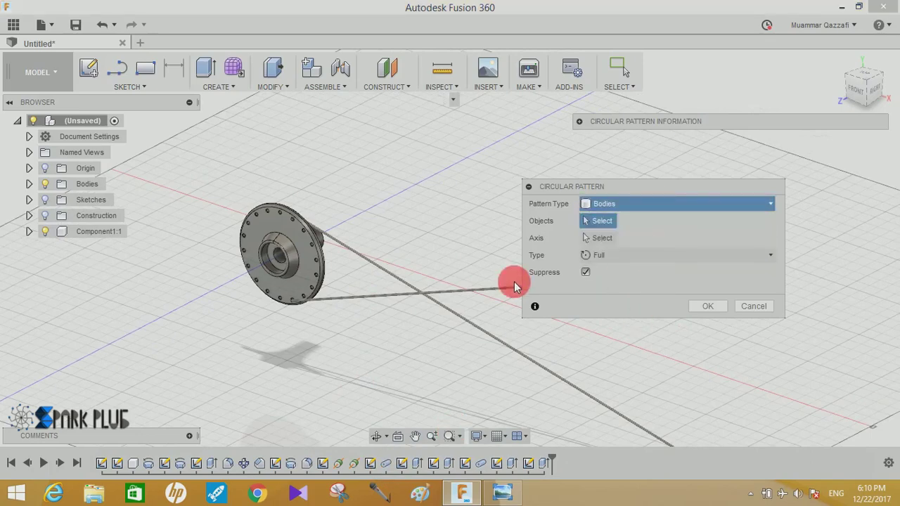
{"action": "left_click", "coordinate": [387, 464]}
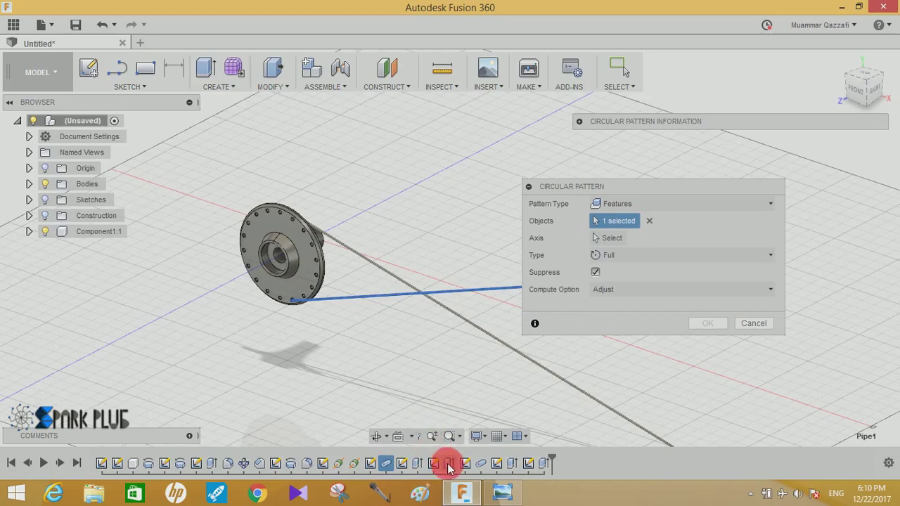
{"action": "left_click", "coordinate": [482, 464]}
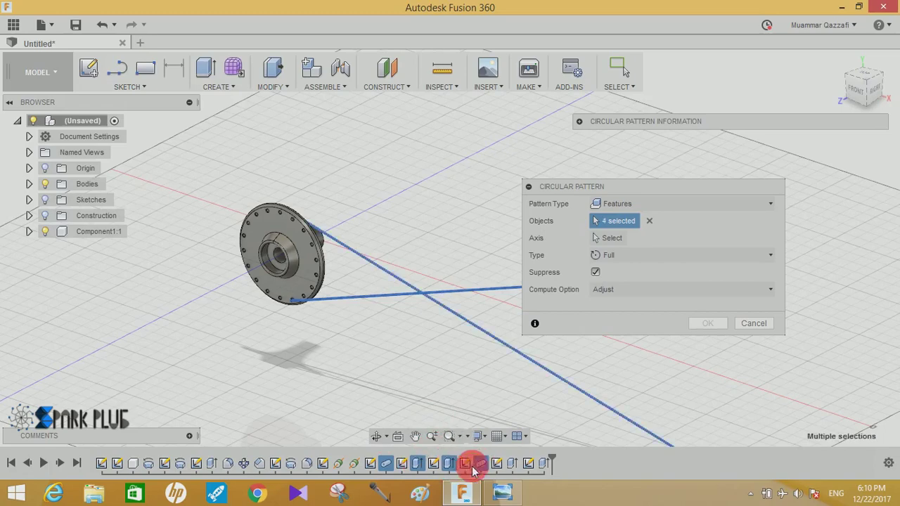
{"action": "left_click", "coordinate": [512, 464]}
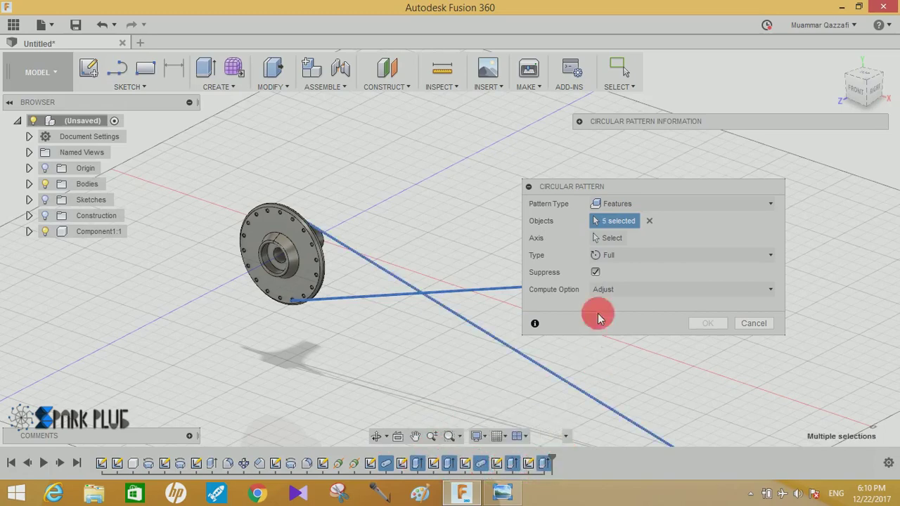
Step: Set the hub's centre axis, quantity 9, and apply the spoke pattern
{"action": "left_click", "coordinate": [607, 239]}
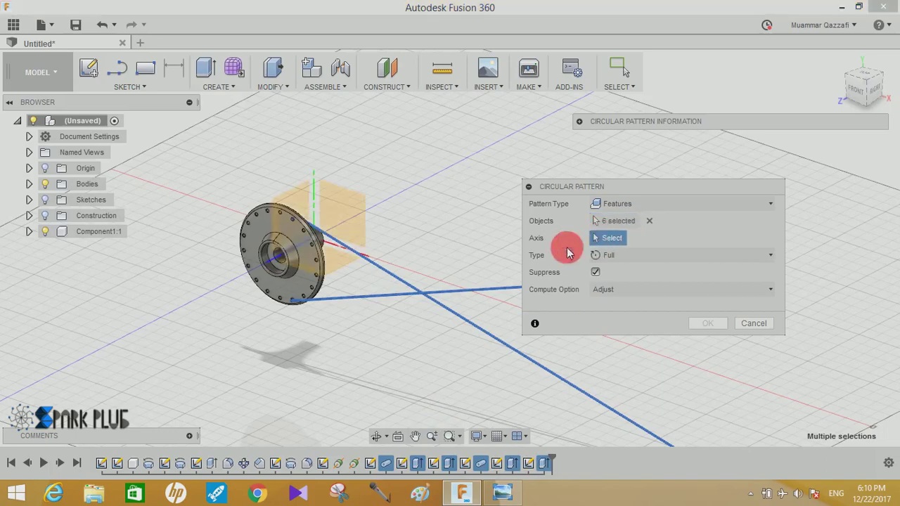
{"action": "left_click", "coordinate": [261, 213]}
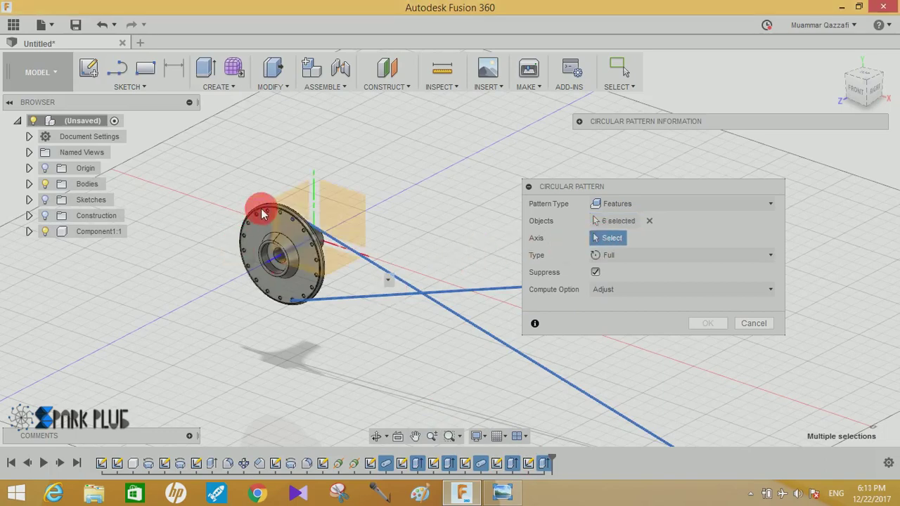
{"action": "left_click_drag", "start_coordinate": [654, 293], "coordinate": [542, 290]}
{"action": "type", "text": "9"}
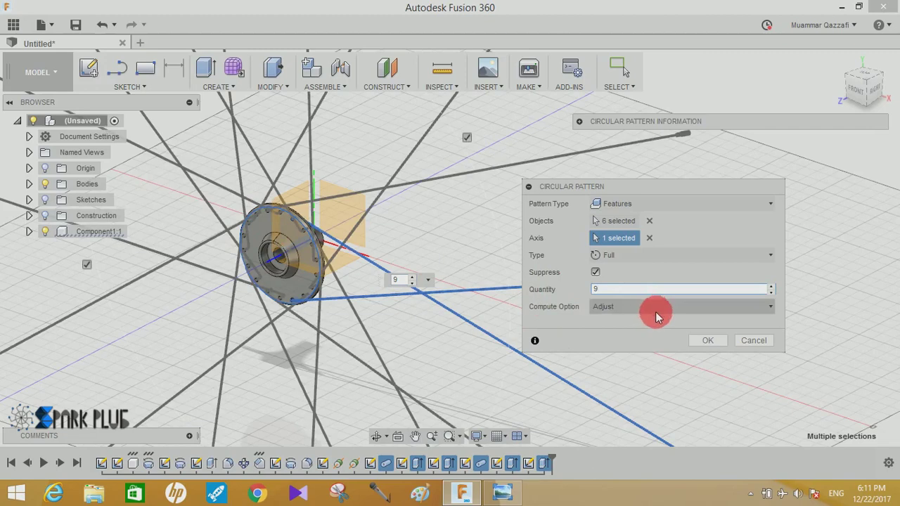
{"action": "left_click", "coordinate": [706, 340]}
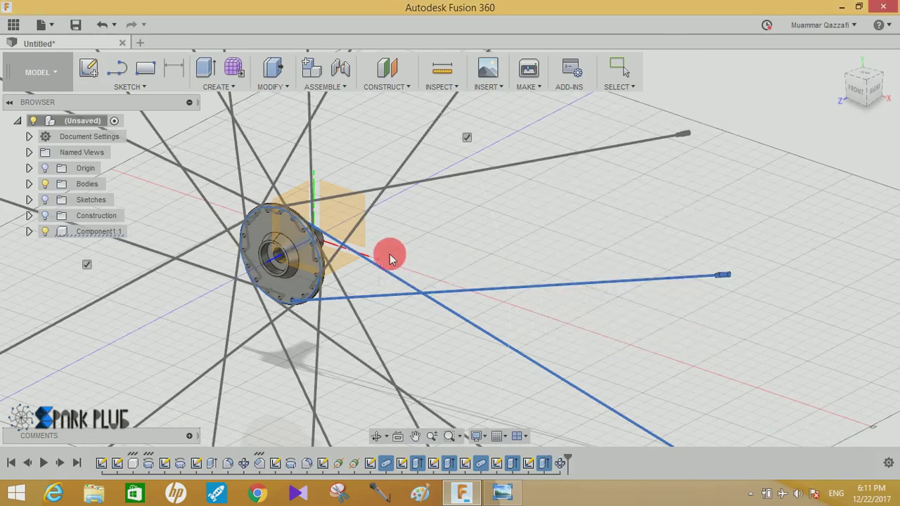
{"action": "key", "text": "Escape"}
{"action": "mouse_move", "coordinate": [302, 230]}
{"action": "middle_mouse_down", "text": "shift"}
{"action": "mouse_move", "coordinate": [403, 249]}
{"action": "mouse_move", "coordinate": [382, 213]}
{"action": "mouse_move", "coordinate": [391, 149]}
{"action": "mouse_move", "coordinate": [395, 203]}
{"action": "mouse_move", "coordinate": [367, 213]}
{"action": "mouse_move", "coordinate": [287, 208]}
{"action": "mouse_move", "coordinate": [257, 225]}
{"action": "mouse_move", "coordinate": [217, 225]}
{"action": "mouse_move", "coordinate": [276, 232]}
{"action": "mouse_move", "coordinate": [415, 206]}
{"action": "mouse_move", "coordinate": [435, 212]}
{"action": "mouse_move", "coordinate": [452, 192]}
{"action": "mouse_move", "coordinate": [492, 201]}
{"action": "mouse_move", "coordinate": [457, 217]}
{"action": "mouse_move", "coordinate": [418, 217]}
{"action": "mouse_move", "coordinate": [456, 208]}
{"action": "mouse_move", "coordinate": [468, 221]}
{"action": "mouse_move", "coordinate": [407, 229]}
{"action": "mouse_move", "coordinate": [371, 277]}
{"action": "mouse_move", "coordinate": [328, 225]}
{"action": "mouse_move", "coordinate": [271, 209]}
{"action": "mouse_move", "coordinate": [276, 221]}
{"action": "mouse_move", "coordinate": [303, 224]}
{"action": "mouse_move", "coordinate": [499, 206]}
{"action": "mouse_move", "coordinate": [516, 214]}
{"action": "mouse_move", "coordinate": [518, 277]}
{"action": "mouse_move", "coordinate": [347, 191]}
{"action": "mouse_move", "coordinate": [237, 176]}
{"action": "mouse_move", "coordinate": [361, 249]}
{"action": "middle_mouse_up", "text": "shift"}
{"action": "scroll", "coordinate": [416, 227], "scroll_direction": "up", "scroll_amount": 1}
{"action": "scroll", "coordinate": [418, 228], "scroll_direction": "up", "scroll_amount": 2}
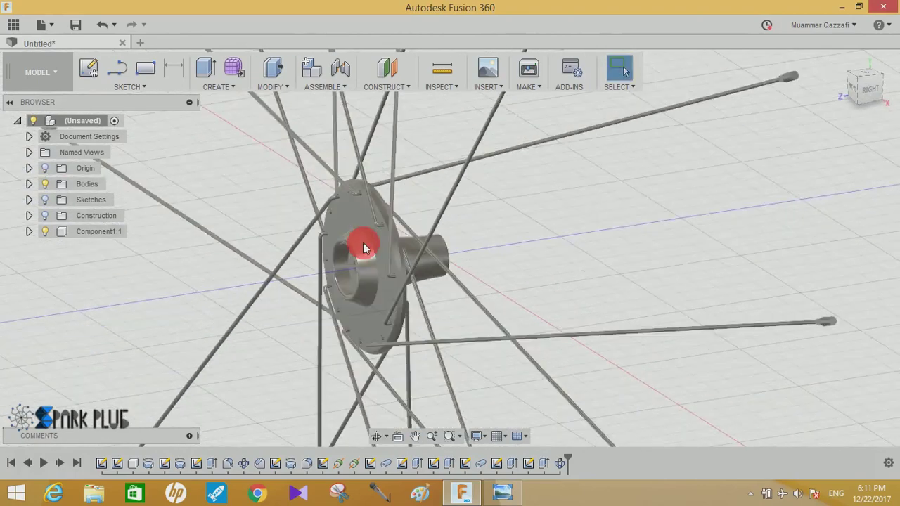
{"action": "scroll", "coordinate": [363, 247], "scroll_direction": "down", "scroll_amount": 3}
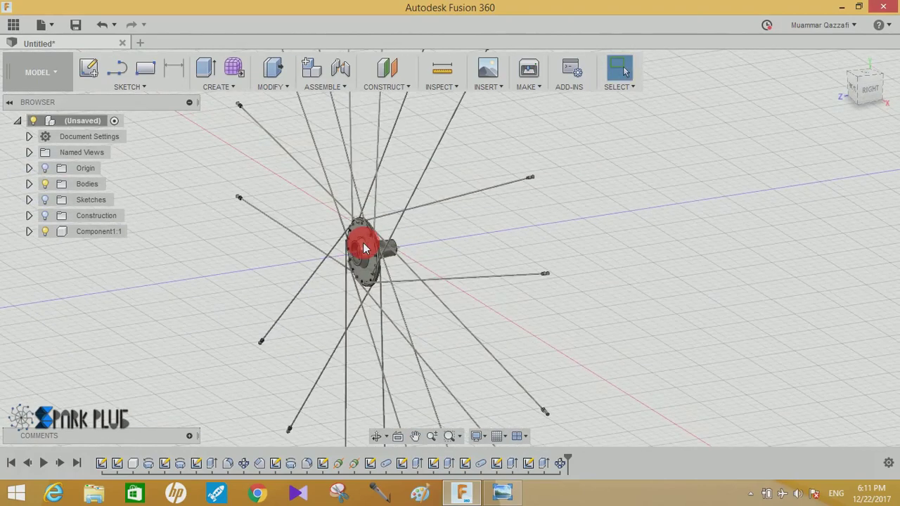
{"action": "left_click", "coordinate": [227, 90]}
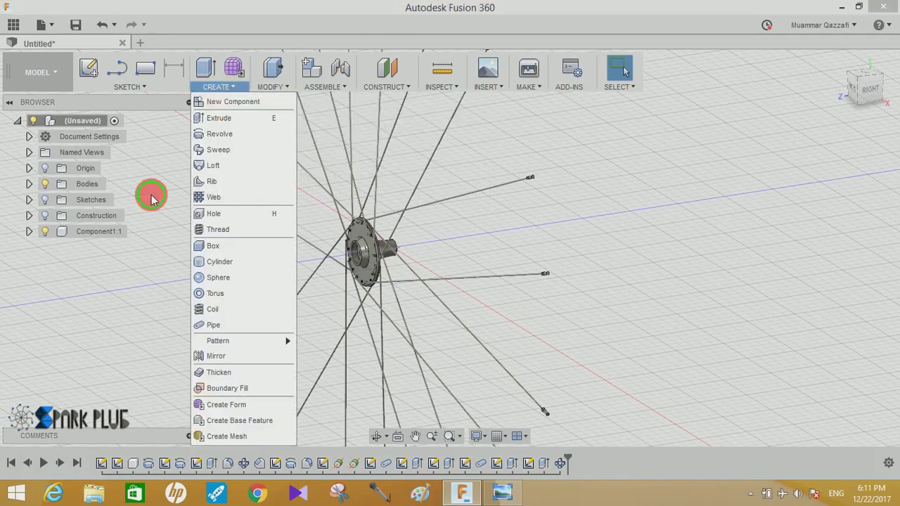
{"action": "left_click", "coordinate": [212, 86]}
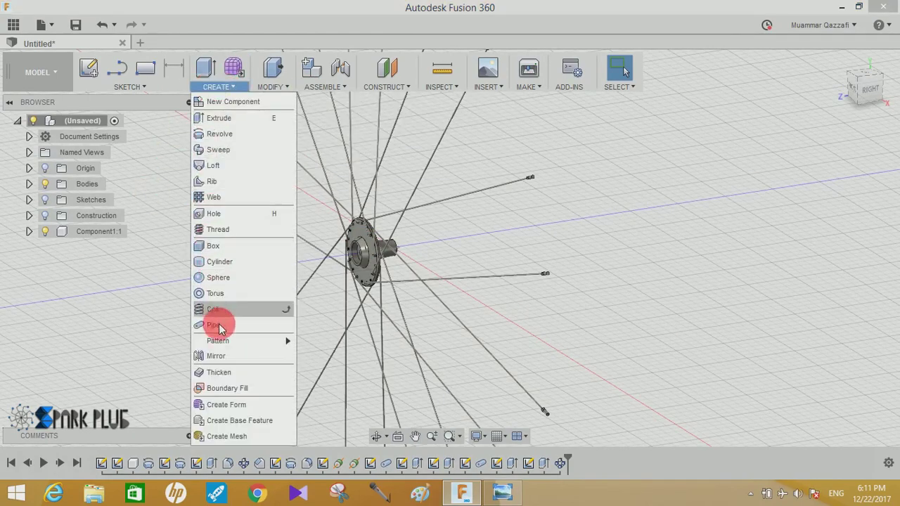
{"action": "left_click", "coordinate": [218, 356]}
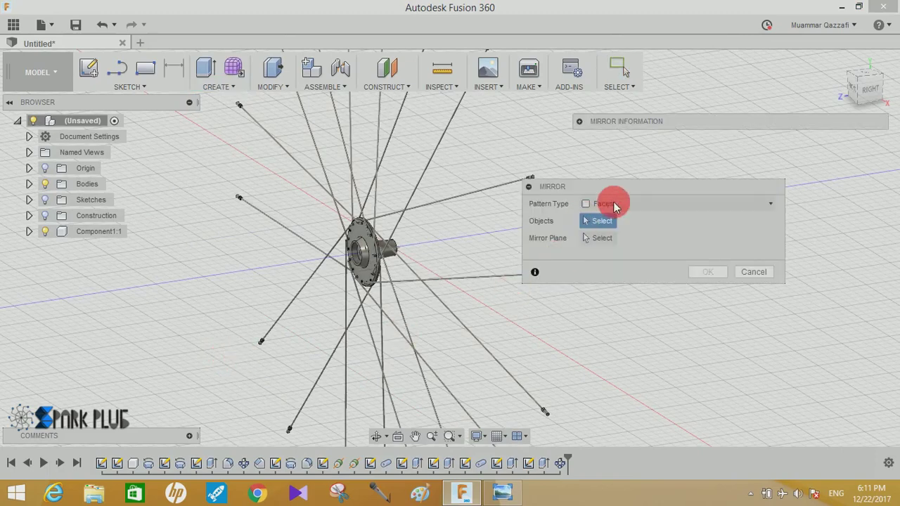
{"action": "left_click", "coordinate": [543, 463]}
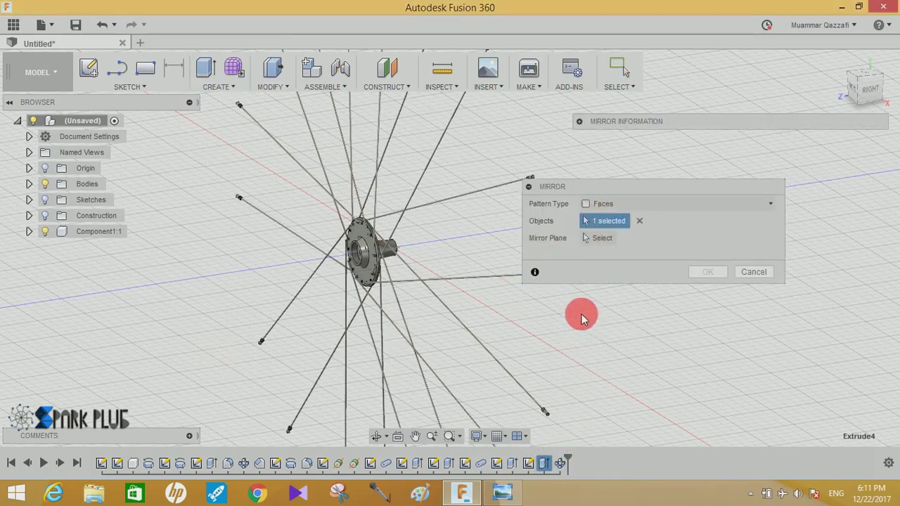
{"action": "left_click", "coordinate": [641, 204]}
{"action": "left_click", "coordinate": [641, 204]}
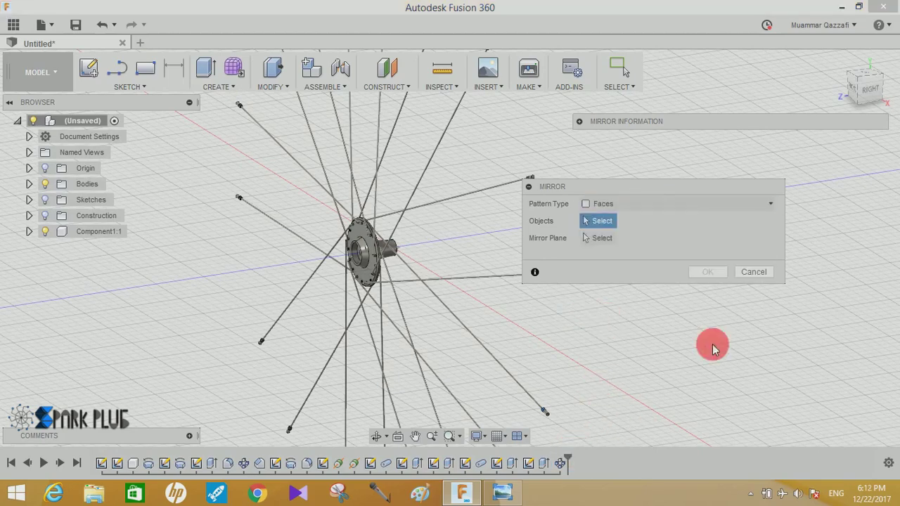
{"action": "left_click", "coordinate": [753, 273]}
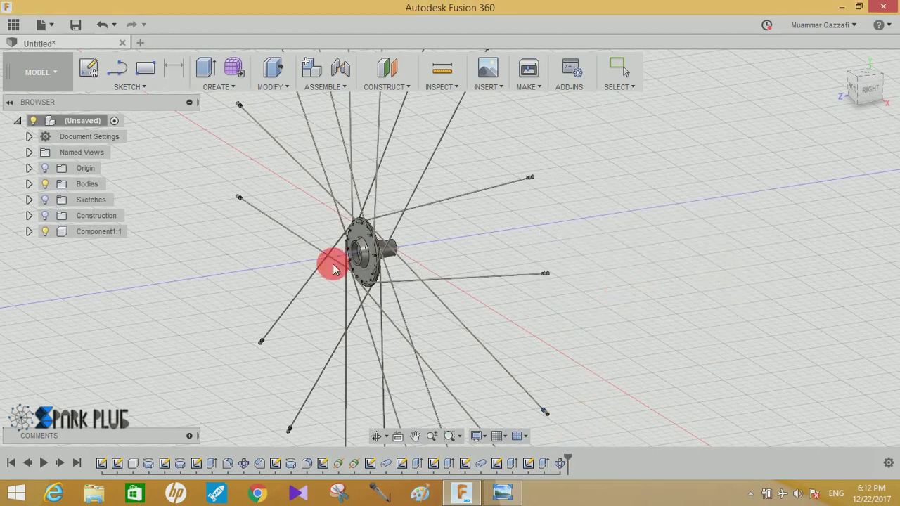
Step: Inspect the Bodies folder and orbit in close around the wheel hub
{"action": "left_click", "coordinate": [99, 232]}
{"action": "left_click", "coordinate": [87, 184]}
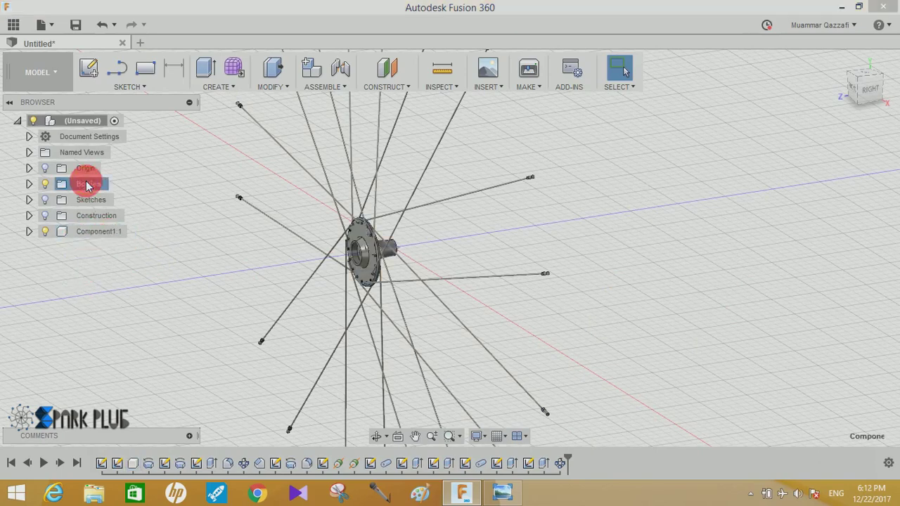
{"action": "left_click", "coordinate": [29, 184]}
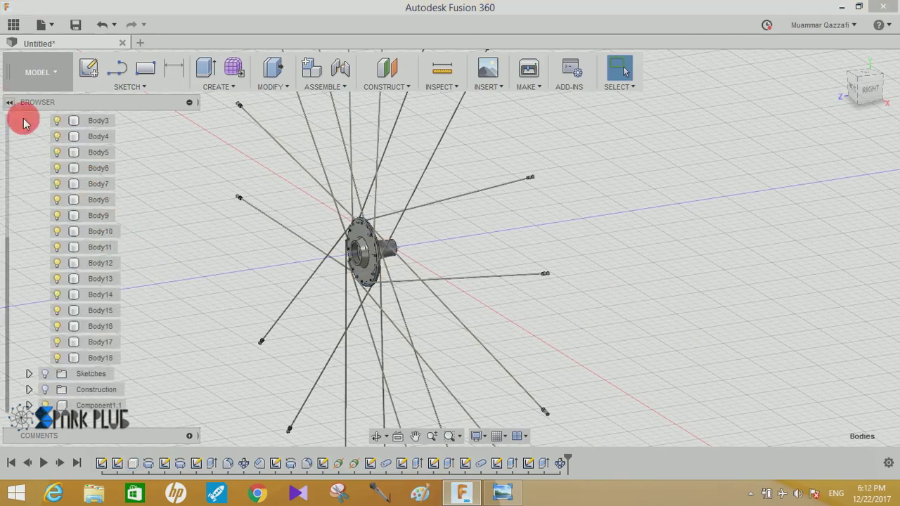
{"action": "scroll", "coordinate": [74, 227], "scroll_direction": "up", "scroll_amount": 2}
{"action": "left_click", "coordinate": [29, 184]}
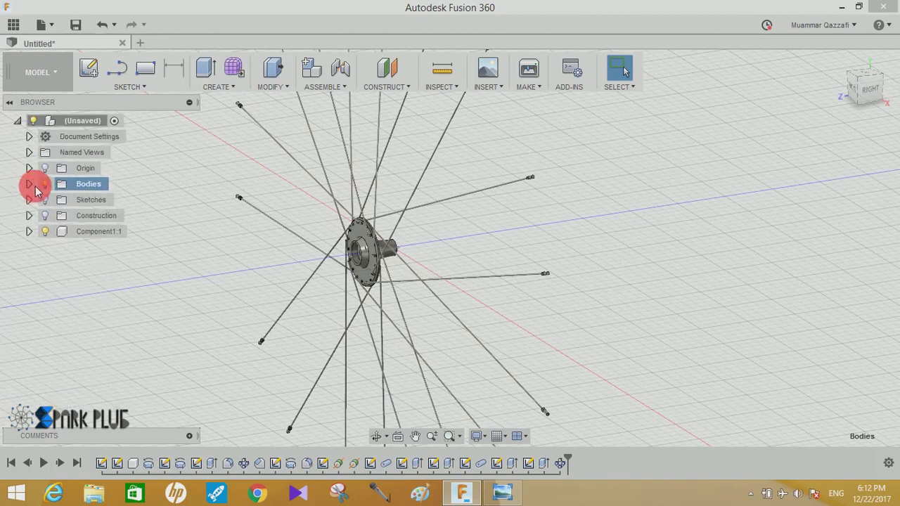
{"action": "mouse_move", "coordinate": [382, 269]}
{"action": "middle_mouse_down", "text": "shift"}
{"action": "mouse_move", "coordinate": [387, 311]}
{"action": "mouse_move", "coordinate": [401, 237]}
{"action": "mouse_move", "coordinate": [513, 243]}
{"action": "mouse_move", "coordinate": [434, 255]}
{"action": "mouse_move", "coordinate": [424, 247]}
{"action": "mouse_move", "coordinate": [439, 256]}
{"action": "mouse_move", "coordinate": [476, 251]}
{"action": "middle_mouse_up", "text": "shift"}
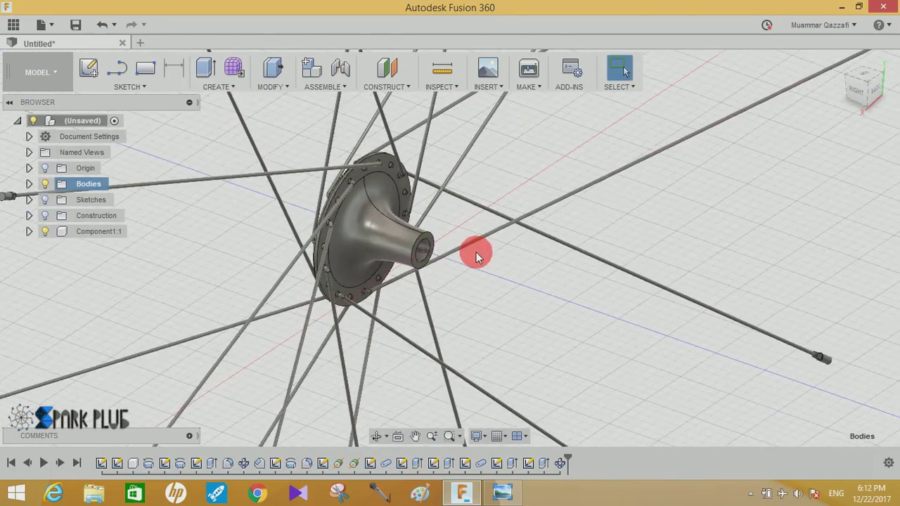
{"action": "left_click", "coordinate": [225, 86]}
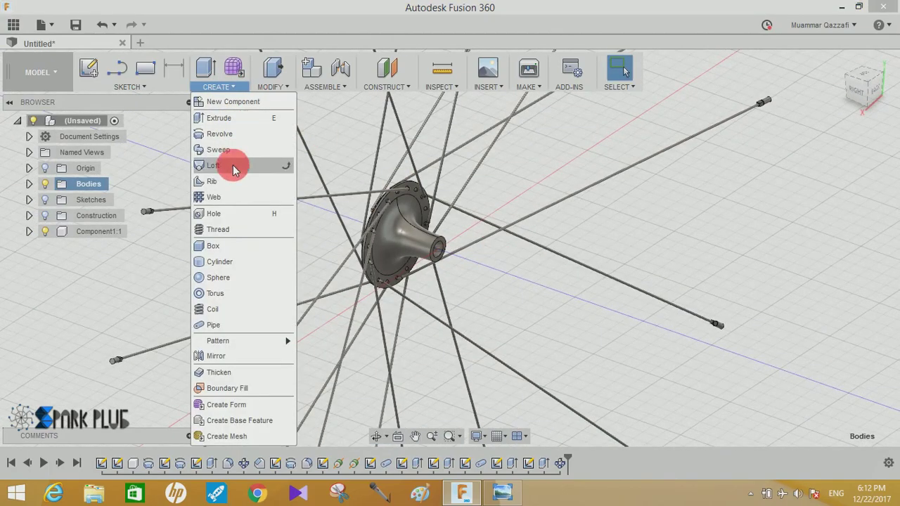
{"action": "left_click", "coordinate": [151, 311]}
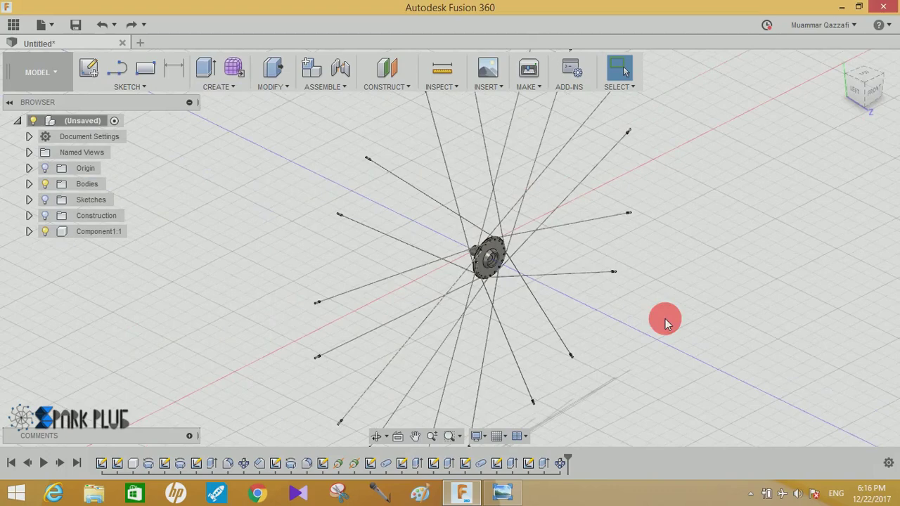
Step: Select the spoke bodies Body1 through Body18 and cut them
{"action": "left_click", "coordinate": [29, 184]}
{"action": "left_click", "coordinate": [92, 140]}
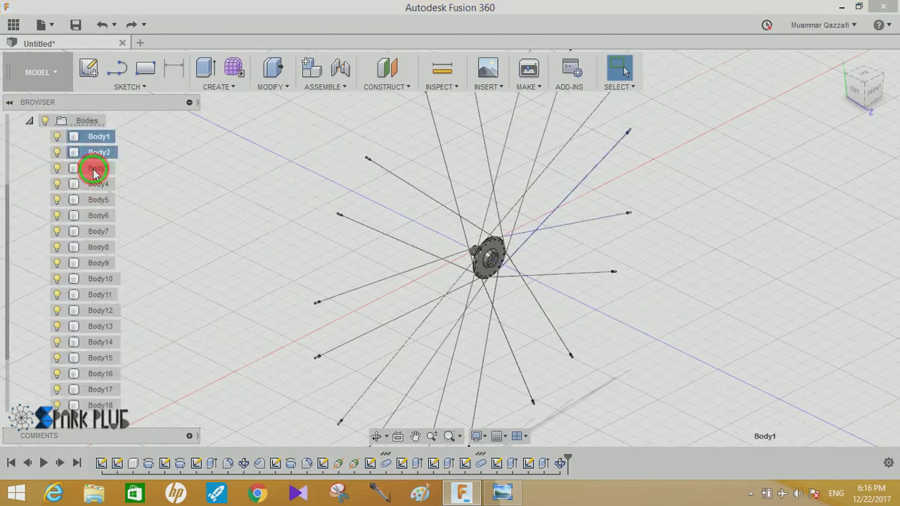
{"action": "left_click", "coordinate": [94, 170], "text": "ctrl"}
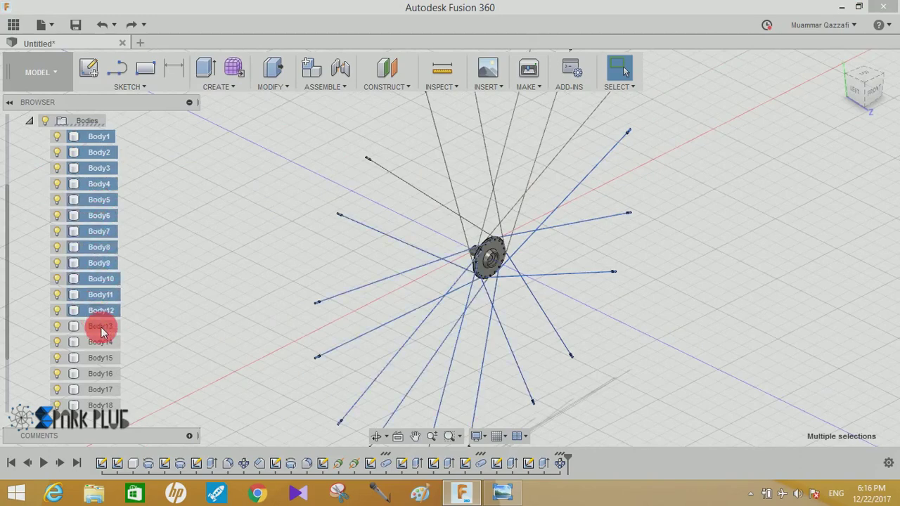
{"action": "left_click", "coordinate": [104, 406], "text": "ctrl"}
{"action": "left_click", "coordinate": [98, 402], "text": "ctrl"}
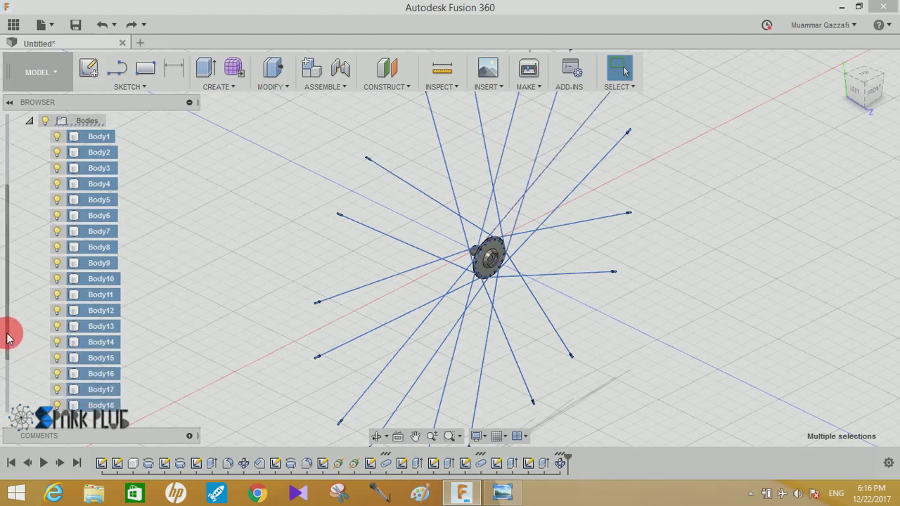
{"action": "left_click_drag", "start_coordinate": [10, 346], "coordinate": [9, 352]}
{"action": "right_click", "coordinate": [94, 345]}
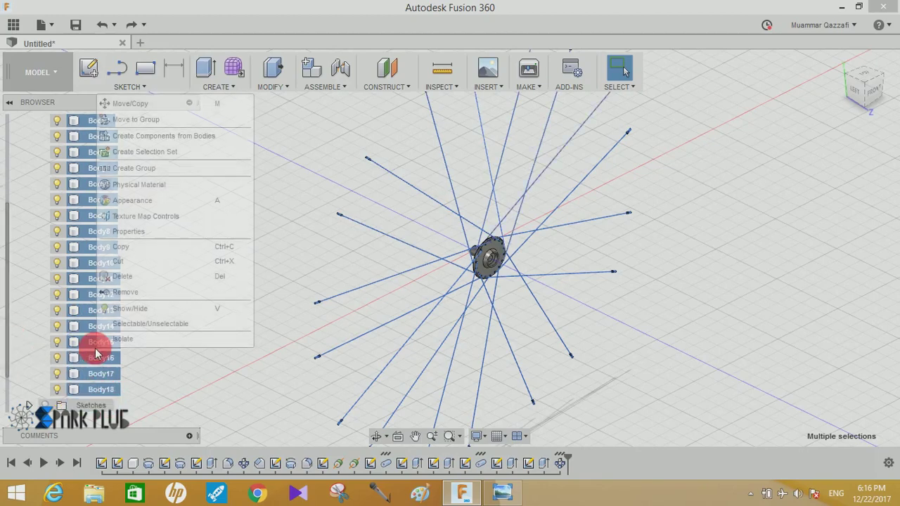
{"action": "key", "text": "Escape"}
{"action": "scroll", "coordinate": [85, 260], "scroll_direction": "up", "scroll_amount": 3}
{"action": "scroll", "coordinate": [29, 204], "scroll_direction": "up", "scroll_amount": 2}
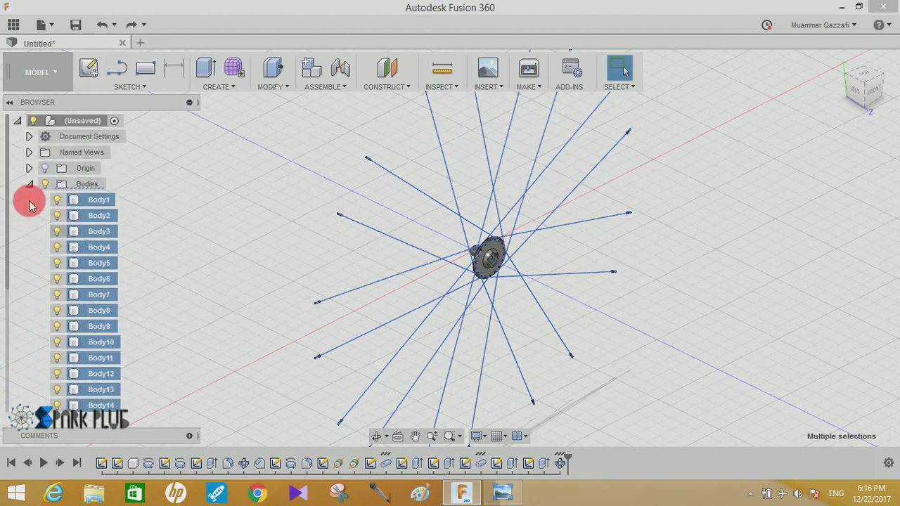
Step: Paste the cut bodies into Component1:1 without moving them
{"action": "left_click", "coordinate": [29, 185]}
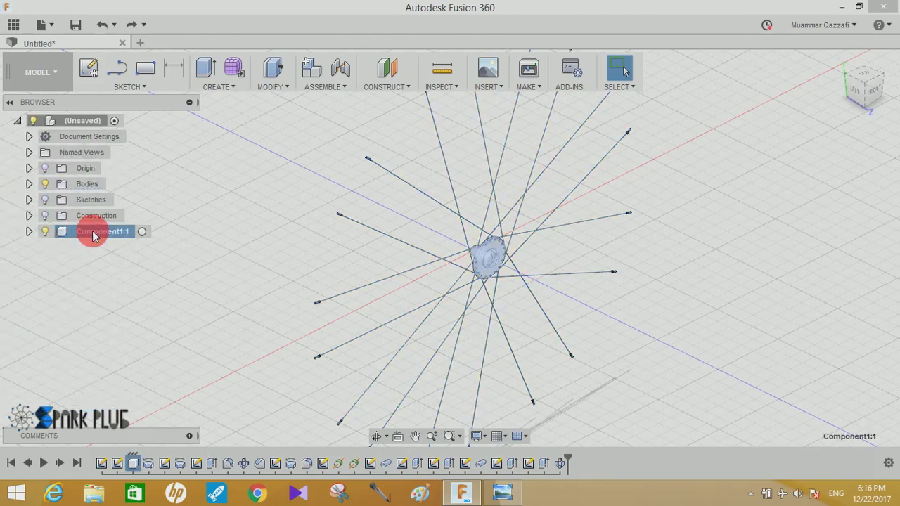
{"action": "right_click", "coordinate": [84, 235]}
{"action": "left_click", "coordinate": [115, 258]}
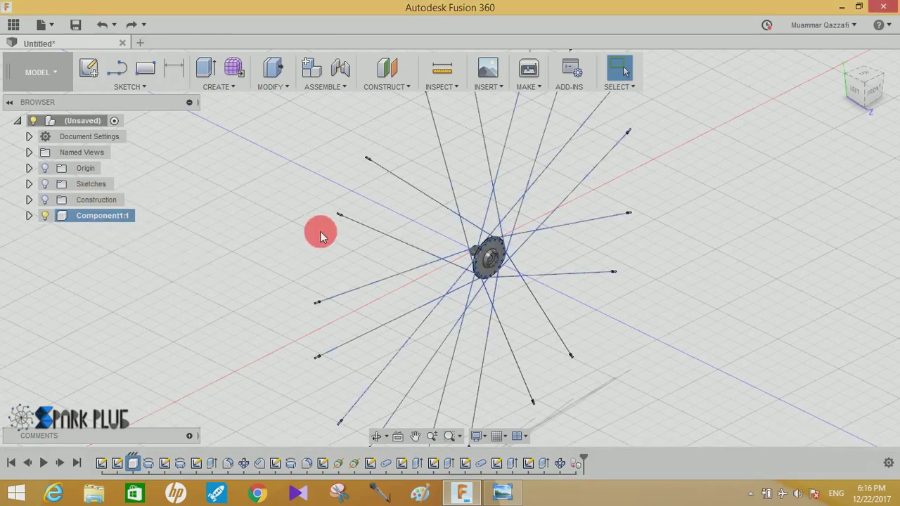
{"action": "key", "text": "m"}
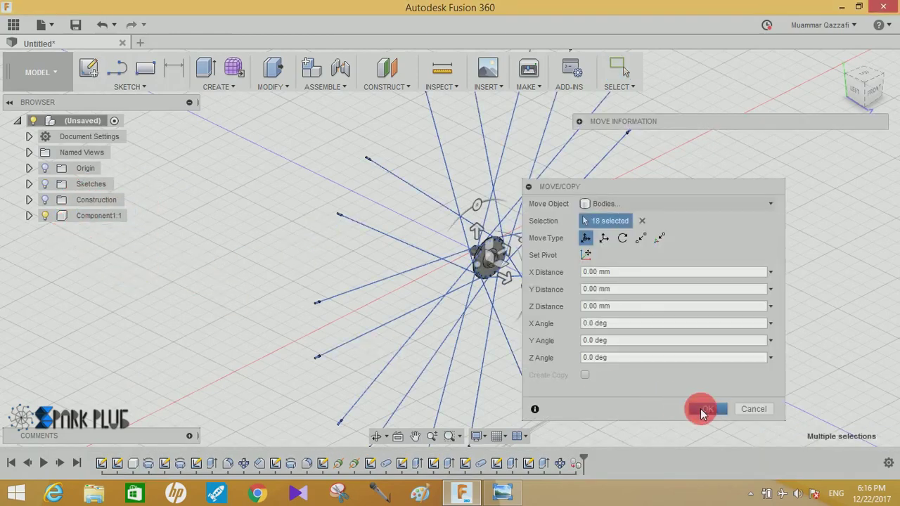
{"action": "left_click", "coordinate": [703, 408]}
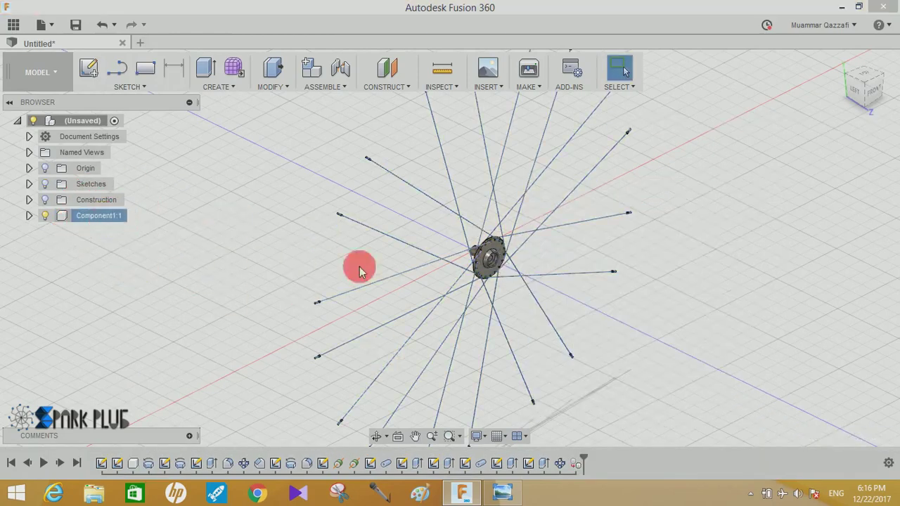
{"action": "left_click", "coordinate": [483, 253]}
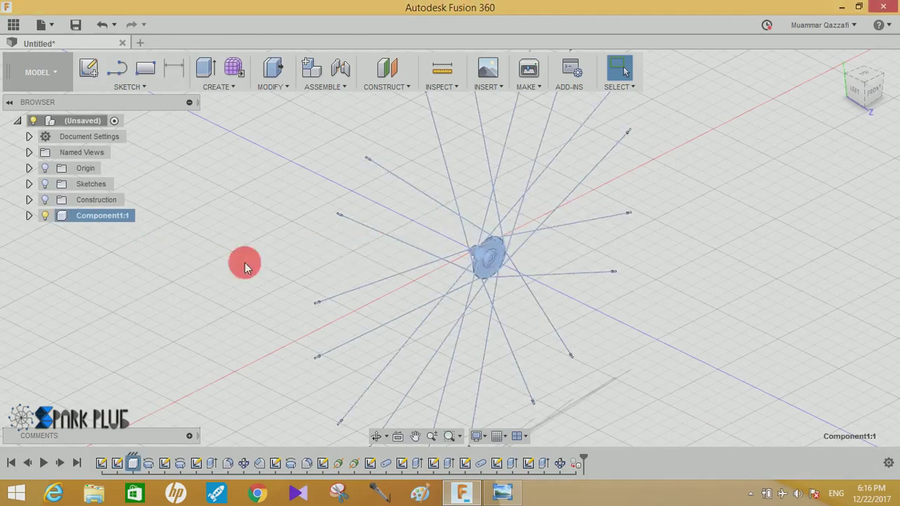
{"action": "left_click", "coordinate": [310, 258]}
{"action": "middle_click_drag", "start_coordinate": [310, 257], "coordinate": [517, 261], "text": "shift"}
Step: Mirror Component1:1 as a component across the origin plane through the hub
{"action": "left_click", "coordinate": [205, 88]}
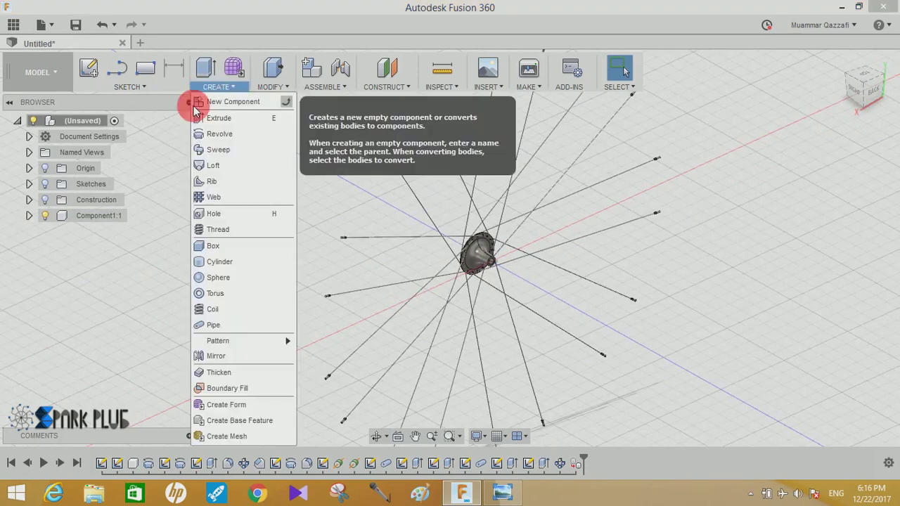
{"action": "left_click", "coordinate": [217, 354]}
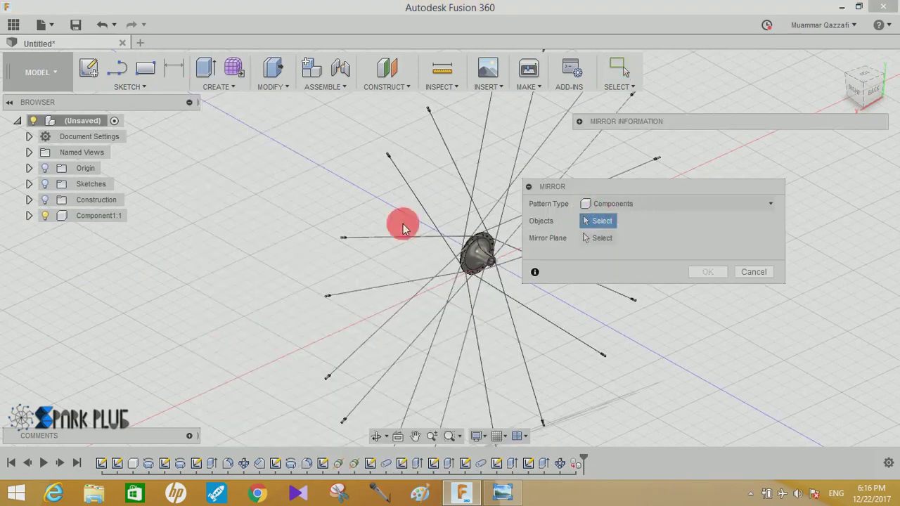
{"action": "left_click", "coordinate": [110, 222]}
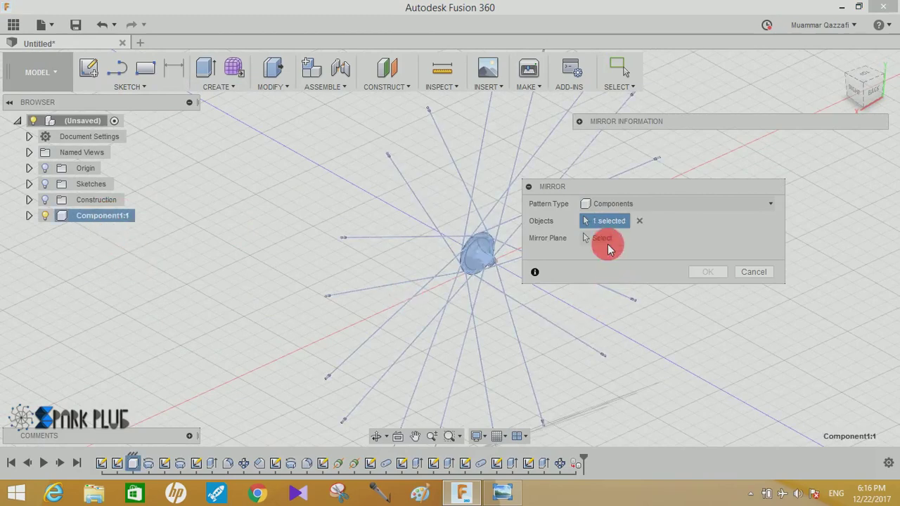
{"action": "left_click", "coordinate": [603, 237]}
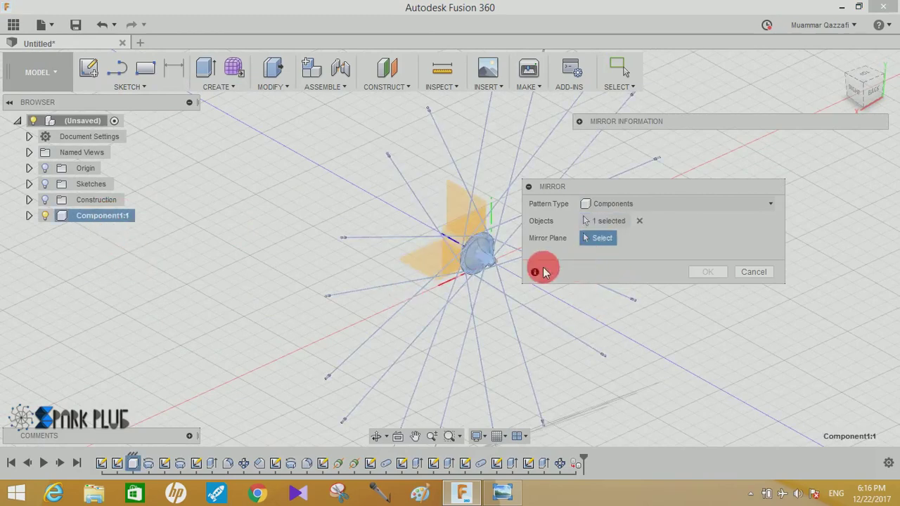
{"action": "left_click", "coordinate": [455, 240]}
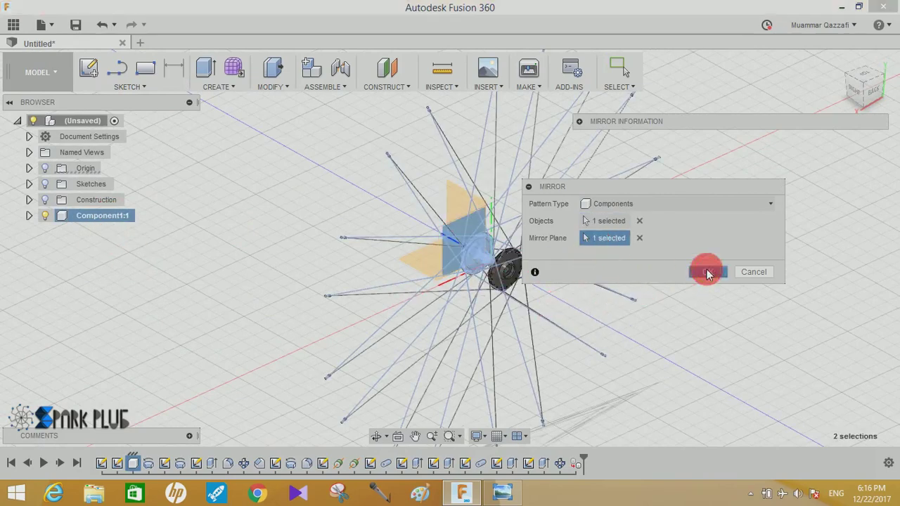
{"action": "left_click", "coordinate": [706, 272]}
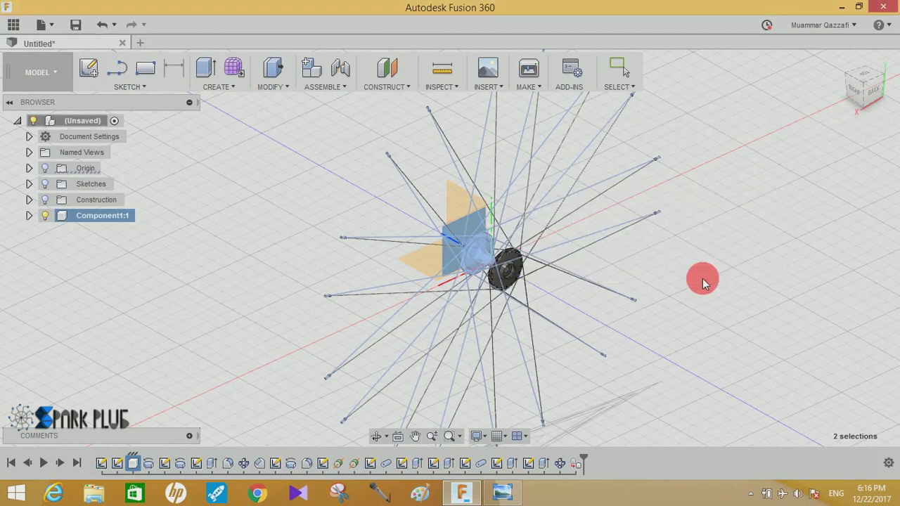
{"action": "left_click", "coordinate": [145, 275]}
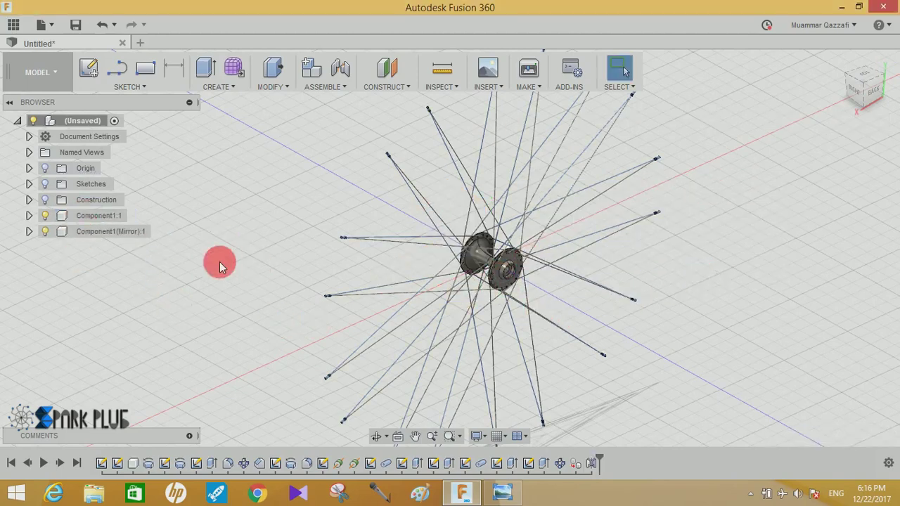
Step: Rotate Component1(Mirror):1 by 10° about the Z axis with the Move tool
{"action": "key", "text": "m"}
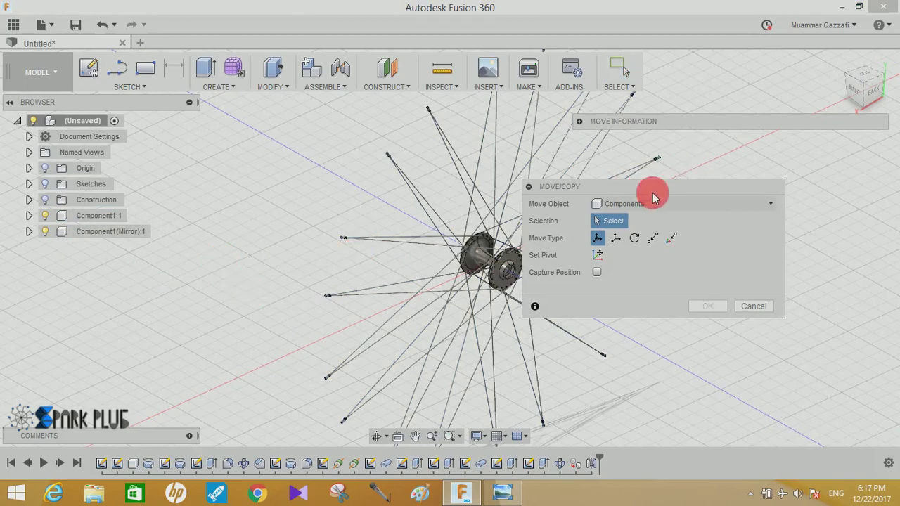
{"action": "left_click", "coordinate": [102, 233]}
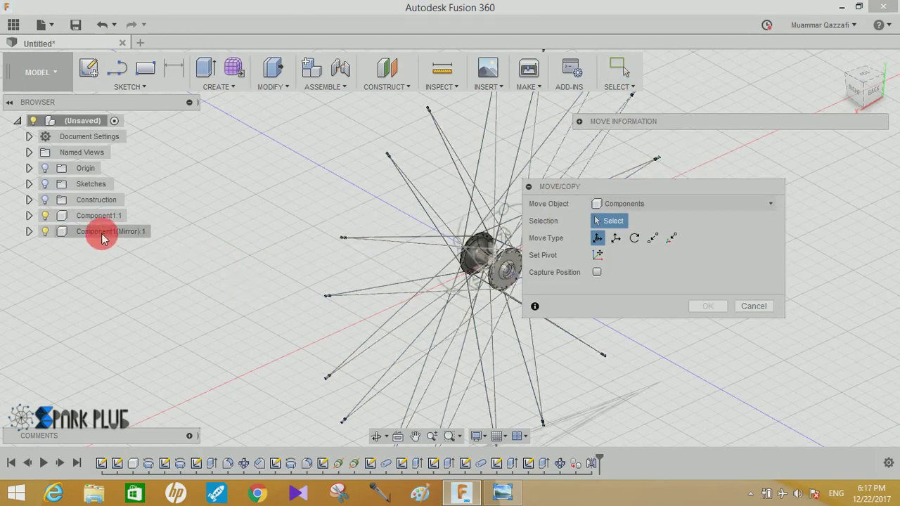
{"action": "left_click_drag", "start_coordinate": [619, 195], "coordinate": [727, 167]}
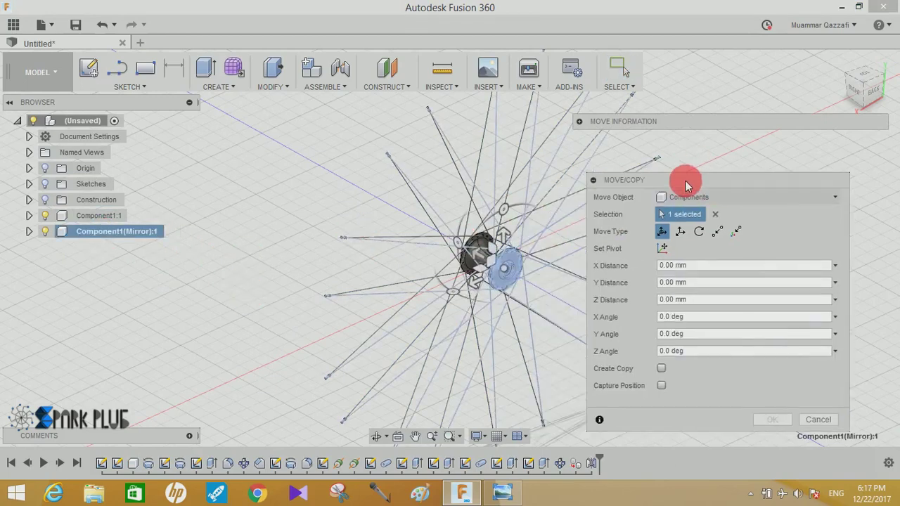
{"action": "mouse_move", "coordinate": [509, 215]}
{"action": "left_mouse_down"}
{"action": "mouse_move", "coordinate": [528, 218]}
{"action": "mouse_move", "coordinate": [518, 219]}
{"action": "left_mouse_up"}
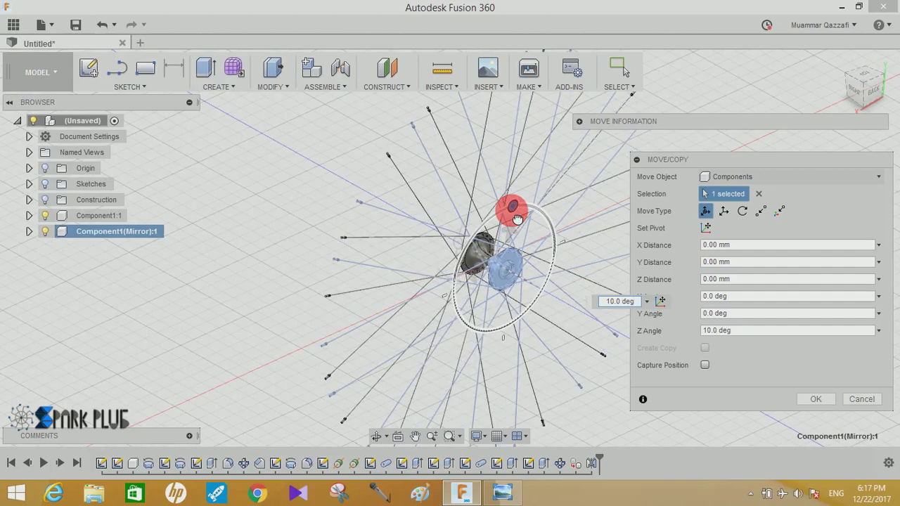
{"action": "left_click", "coordinate": [815, 399]}
{"action": "left_click", "coordinate": [700, 300]}
Step: Zoom in and orbit around the double-flanged hub, then zoom out to review the spokes
{"action": "scroll", "coordinate": [607, 259], "scroll_direction": "up", "scroll_amount": 3}
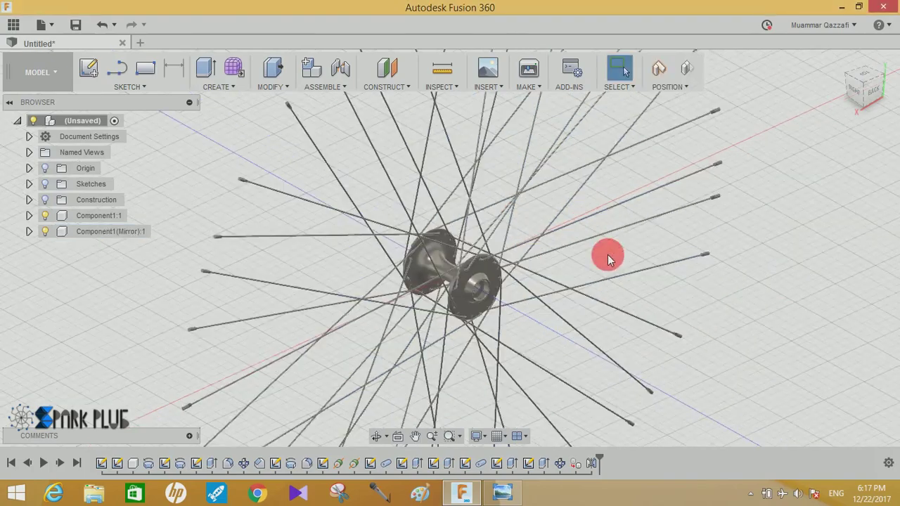
{"action": "mouse_move", "coordinate": [611, 263]}
{"action": "middle_mouse_down", "text": "shift"}
{"action": "mouse_move", "coordinate": [468, 234]}
{"action": "mouse_move", "coordinate": [302, 239]}
{"action": "mouse_move", "coordinate": [714, 237]}
{"action": "mouse_move", "coordinate": [638, 236]}
{"action": "mouse_move", "coordinate": [645, 222]}
{"action": "mouse_move", "coordinate": [669, 227]}
{"action": "mouse_move", "coordinate": [669, 251]}
{"action": "mouse_move", "coordinate": [594, 242]}
{"action": "mouse_move", "coordinate": [598, 217]}
{"action": "mouse_move", "coordinate": [637, 253]}
{"action": "middle_mouse_up", "text": "shift"}
{"action": "scroll", "coordinate": [724, 228], "scroll_direction": "up", "scroll_amount": 2}
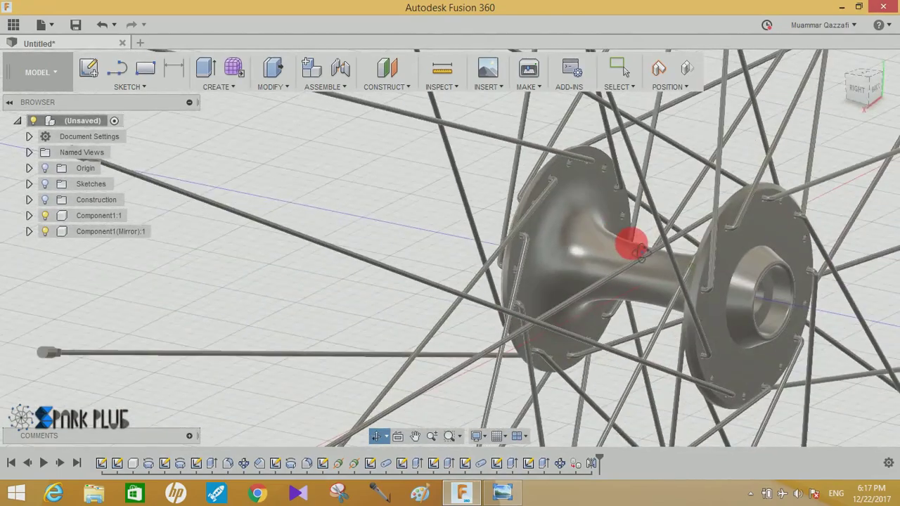
{"action": "scroll", "coordinate": [699, 220], "scroll_direction": "down", "scroll_amount": 2}
{"action": "scroll", "coordinate": [702, 225], "scroll_direction": "down", "scroll_amount": 2}
{"action": "scroll", "coordinate": [706, 232], "scroll_direction": "down", "scroll_amount": 2}
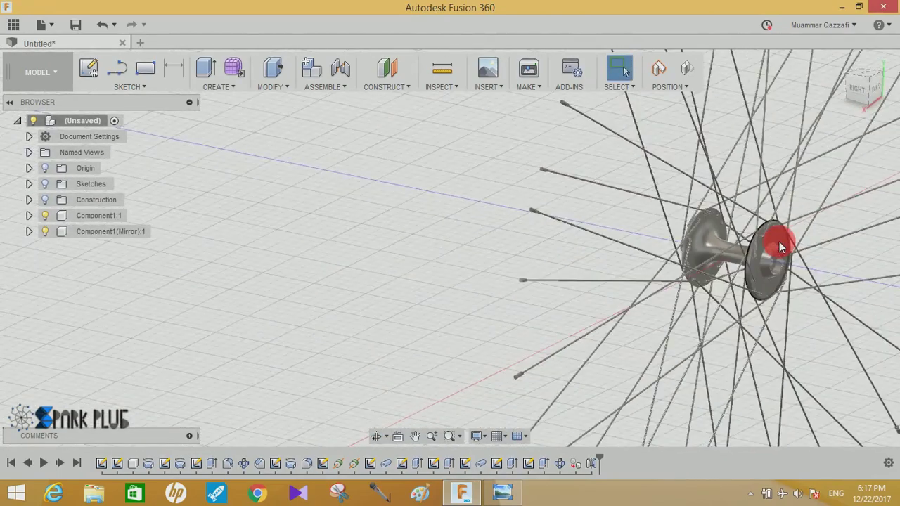
{"action": "scroll", "coordinate": [734, 268], "scroll_direction": "down", "scroll_amount": 2}
{"action": "mouse_move", "coordinate": [738, 270]}
{"action": "middle_mouse_down", "text": "shift"}
{"action": "mouse_move", "coordinate": [696, 283]}
{"action": "mouse_move", "coordinate": [719, 288]}
{"action": "mouse_move", "coordinate": [725, 300]}
{"action": "middle_mouse_up", "text": "shift"}
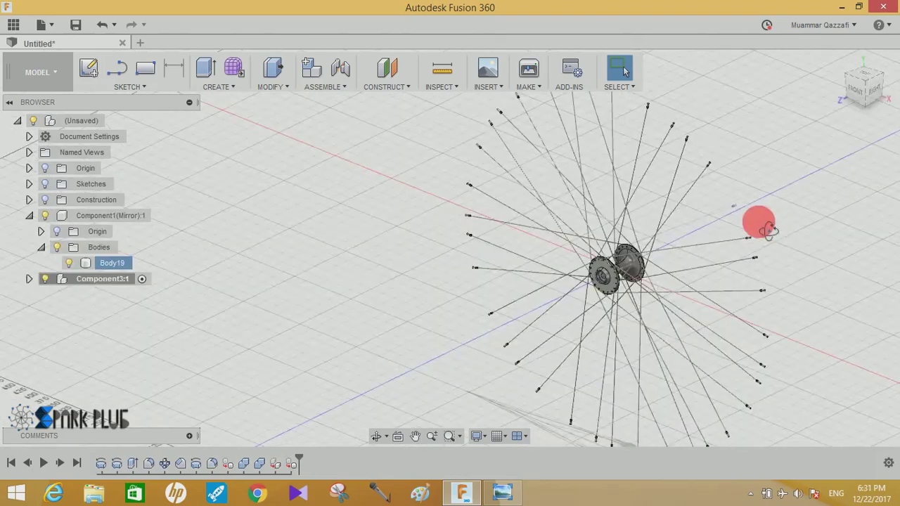
Step: Start a sketch on the origin plane and draw a vertical line from the origin to the wheel's top
{"action": "mouse_move", "coordinate": [757, 220]}
{"action": "middle_mouse_down", "text": "shift"}
{"action": "mouse_move", "coordinate": [739, 217]}
{"action": "mouse_move", "coordinate": [766, 233]}
{"action": "middle_mouse_up", "text": "shift"}
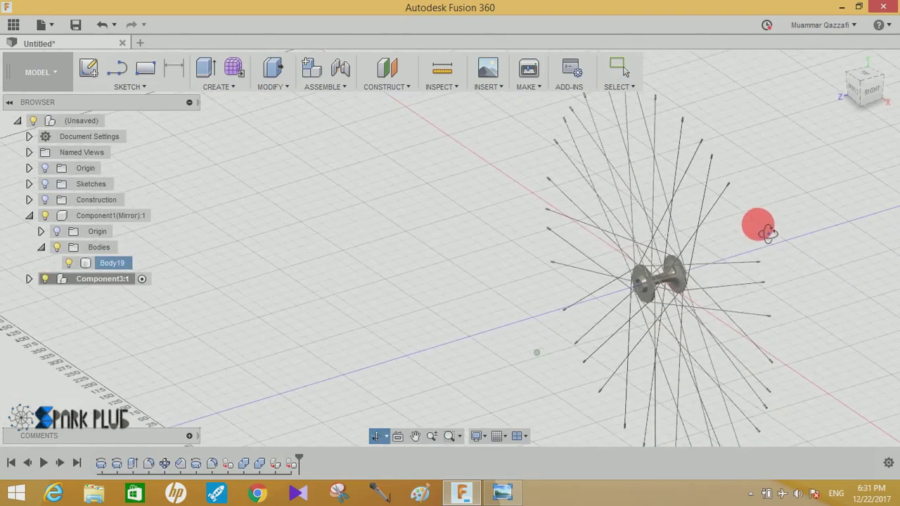
{"action": "left_click", "coordinate": [89, 68]}
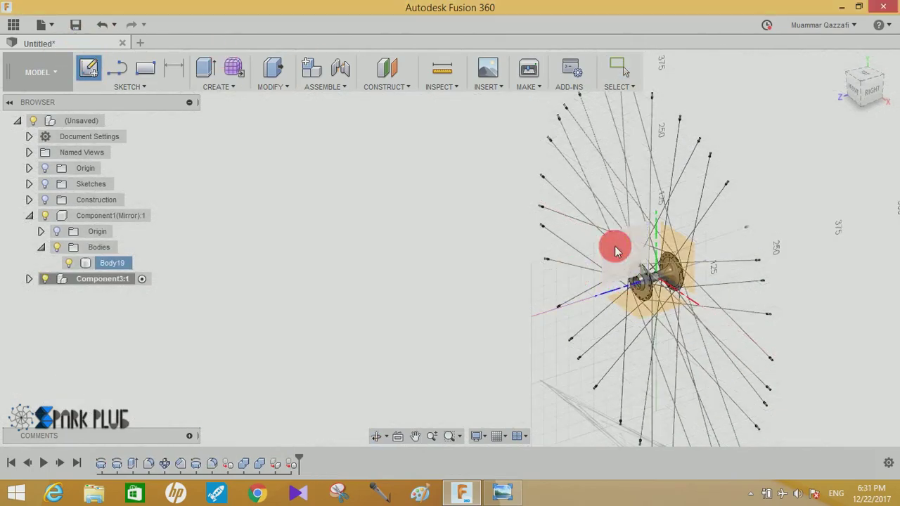
{"action": "left_click", "coordinate": [616, 255]}
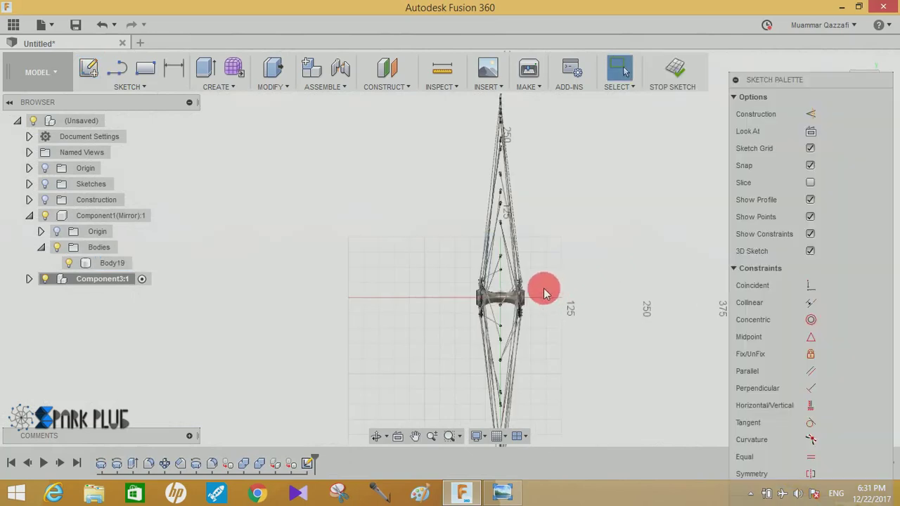
{"action": "left_click", "coordinate": [501, 302]}
{"action": "middle_click_drag", "start_coordinate": [483, 255], "coordinate": [476, 281]}
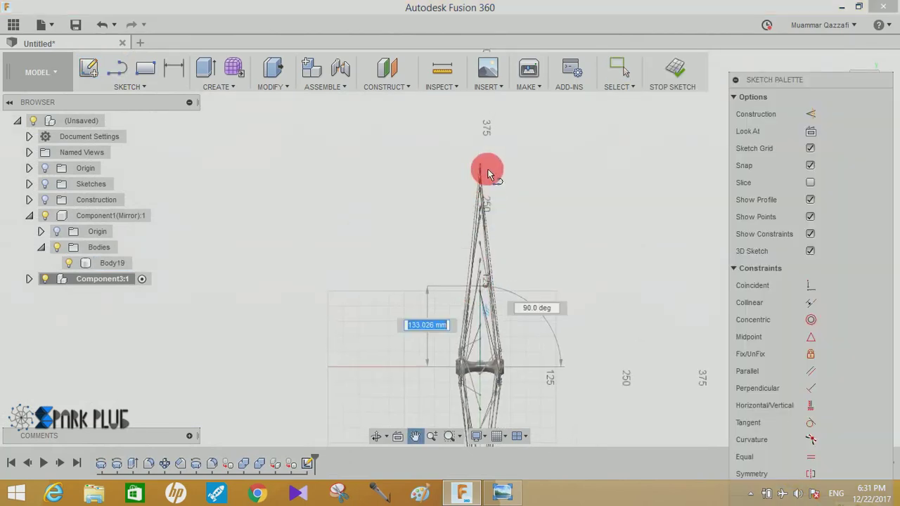
{"action": "left_click", "coordinate": [481, 138]}
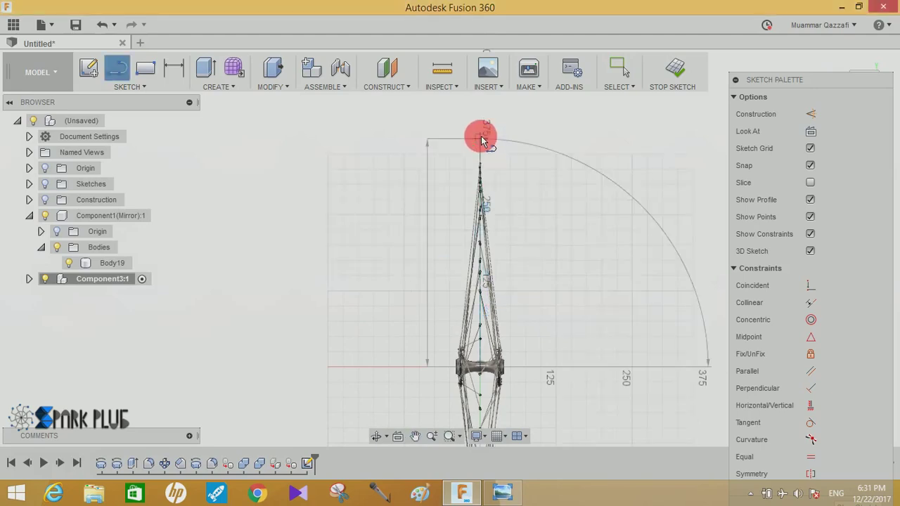
{"action": "left_click", "coordinate": [509, 373]}
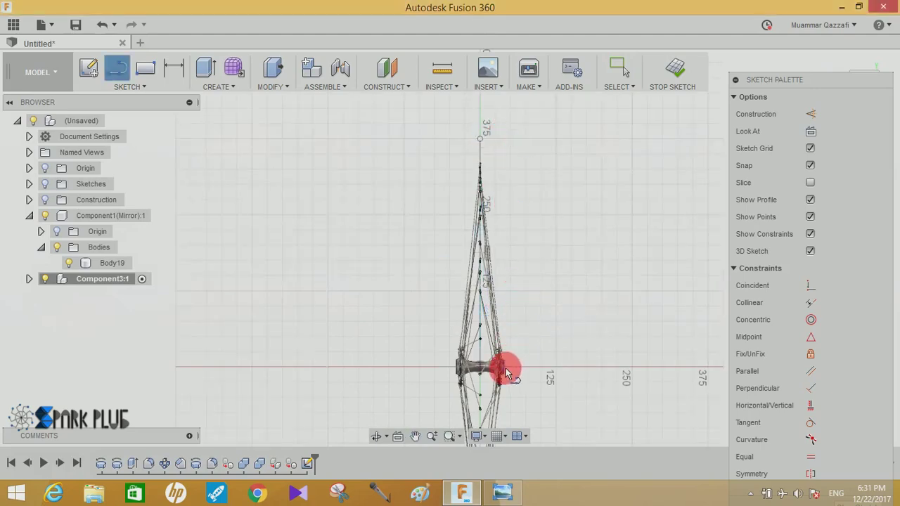
{"action": "left_click", "coordinate": [499, 144]}
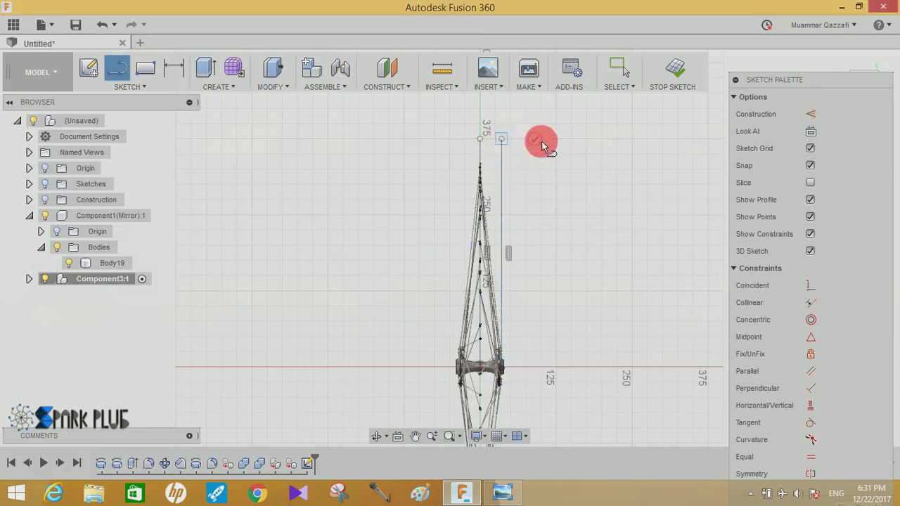
Step: Draw a short horizontal line out from the hub cylinder's edge
{"action": "mouse_move", "coordinate": [437, 146]}
{"action": "middle_mouse_down", "text": "shift"}
{"action": "mouse_move", "coordinate": [476, 185]}
{"action": "mouse_move", "coordinate": [425, 156]}
{"action": "mouse_move", "coordinate": [405, 208]}
{"action": "mouse_move", "coordinate": [378, 213]}
{"action": "middle_mouse_up", "text": "shift"}
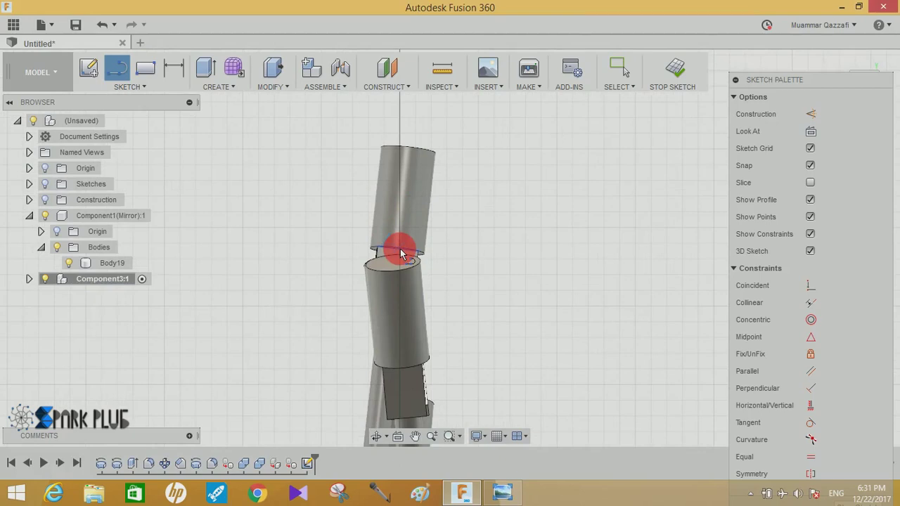
{"action": "left_click_drag", "start_coordinate": [420, 252], "coordinate": [457, 251]}
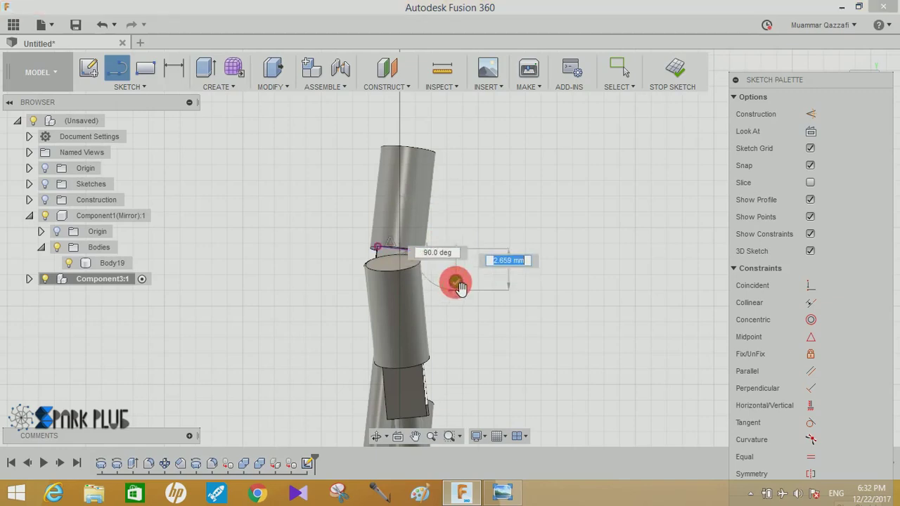
{"action": "left_click", "coordinate": [454, 284]}
{"action": "left_click", "coordinate": [132, 86]}
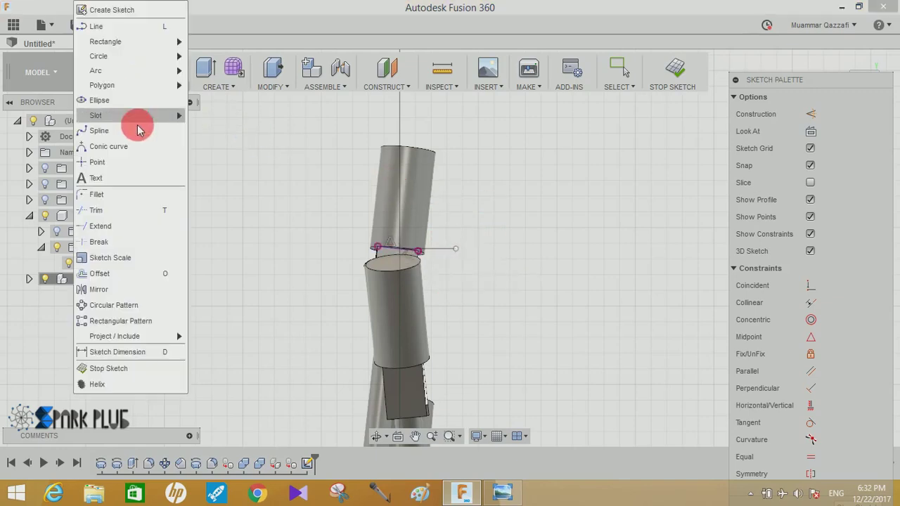
{"action": "mouse_move", "coordinate": [130, 71]}
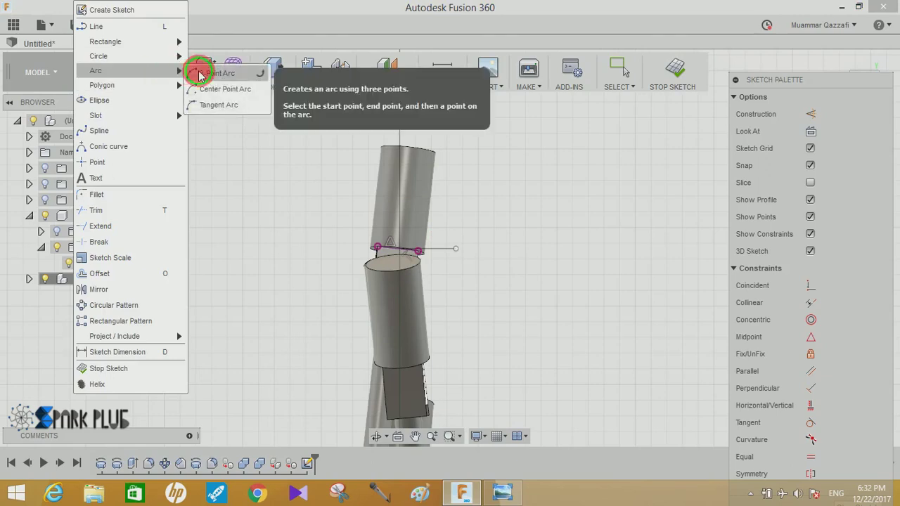
Step: Draw a 3-point arc from the horizontal line's end to form the flange's curved edge
{"action": "left_click", "coordinate": [204, 71]}
{"action": "left_click", "coordinate": [456, 249]}
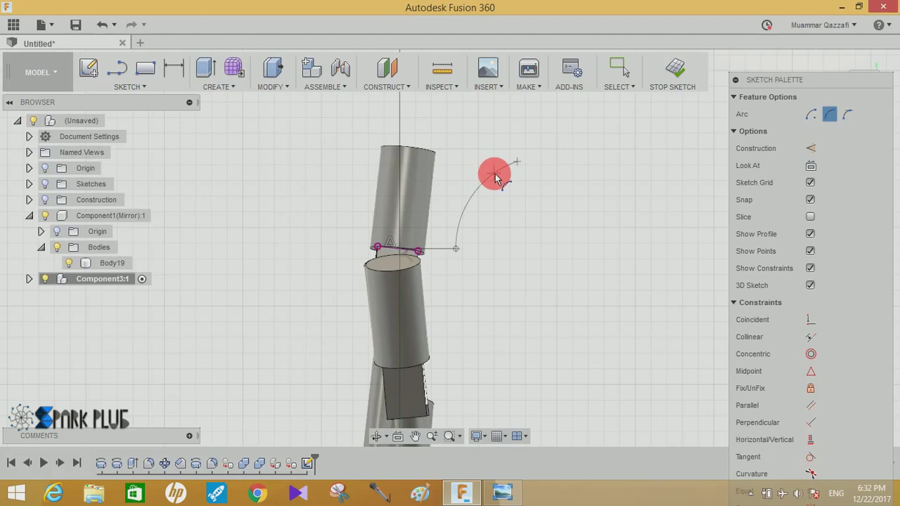
{"action": "left_click", "coordinate": [499, 177]}
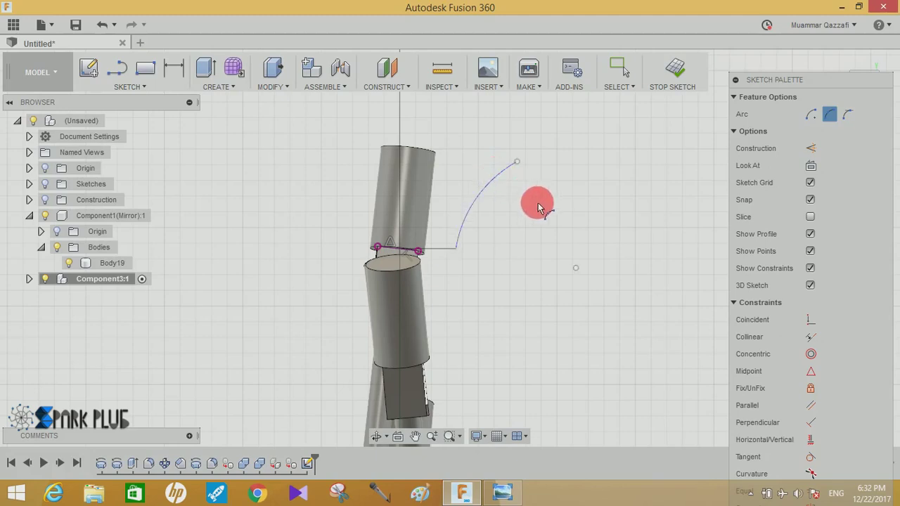
{"action": "scroll", "coordinate": [539, 201], "scroll_direction": "down", "scroll_amount": 2}
{"action": "scroll", "coordinate": [510, 256], "scroll_direction": "down", "scroll_amount": 1}
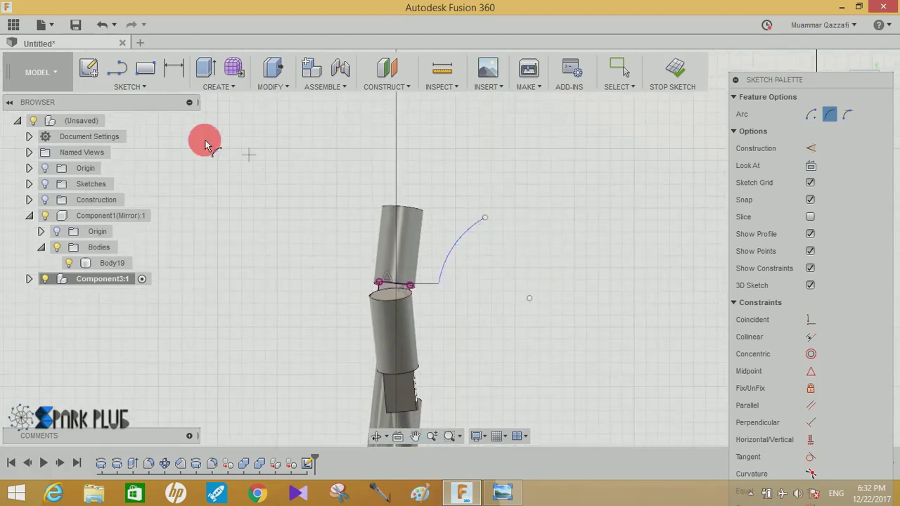
{"action": "left_click", "coordinate": [486, 216]}
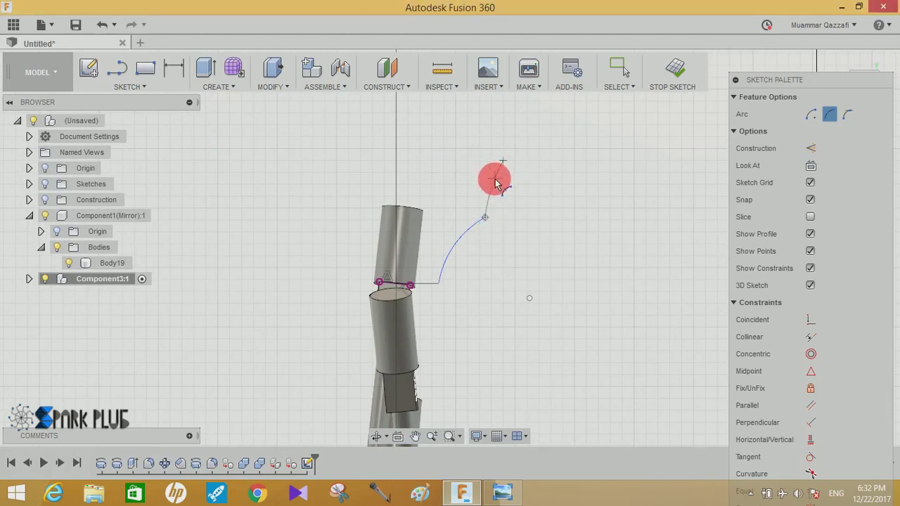
{"action": "left_click", "coordinate": [494, 181]}
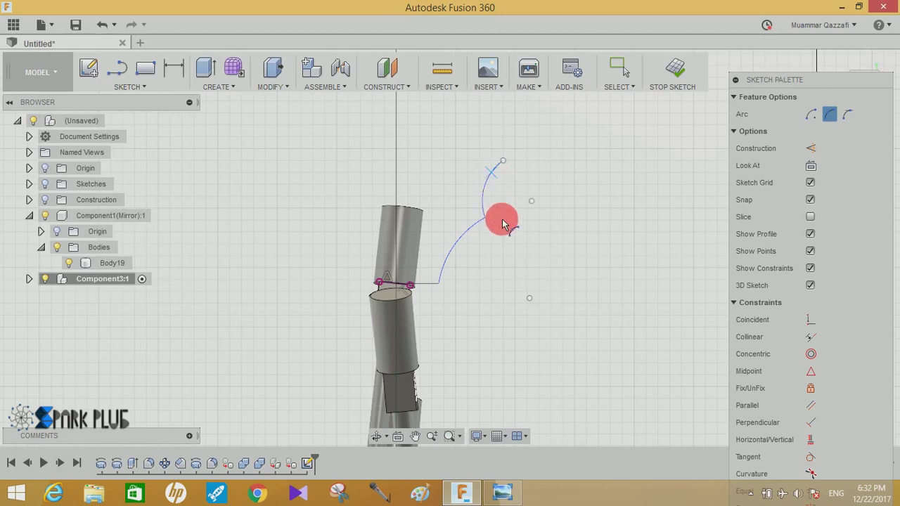
{"action": "scroll", "coordinate": [502, 221], "scroll_direction": "up", "scroll_amount": 1}
{"action": "middle_click_drag", "start_coordinate": [501, 221], "coordinate": [519, 257]}
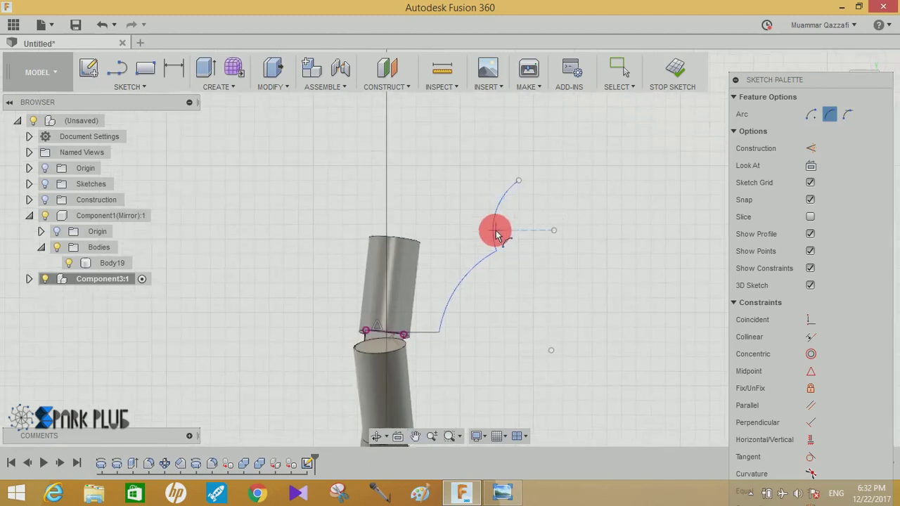
{"action": "scroll", "coordinate": [492, 231], "scroll_direction": "down", "scroll_amount": 1}
{"action": "key", "text": "Escape"}
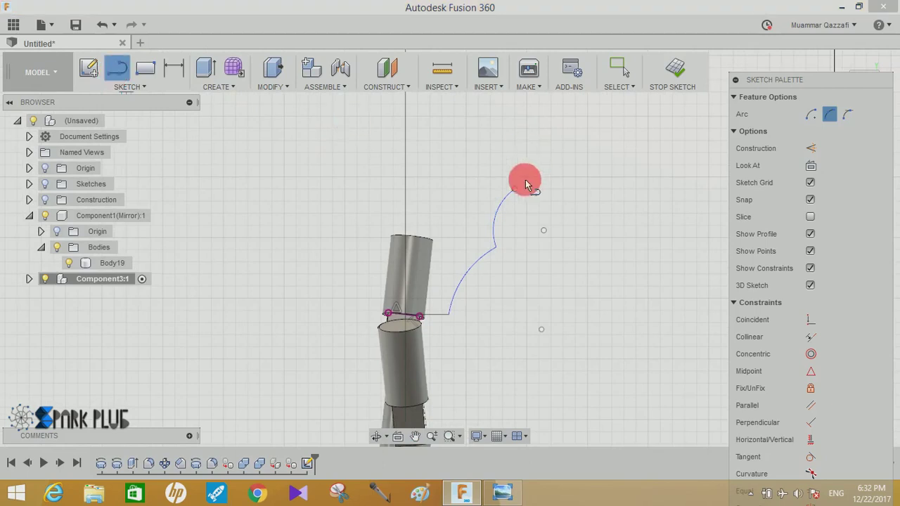
Step: Add the top and slanted edges with lines, closing the profile at the cylinder top
{"action": "left_click", "coordinate": [515, 190]}
{"action": "mouse_move", "coordinate": [515, 189]}
{"action": "left_mouse_down"}
{"action": "mouse_move", "coordinate": [473, 200]}
{"action": "mouse_move", "coordinate": [477, 189]}
{"action": "left_mouse_up"}
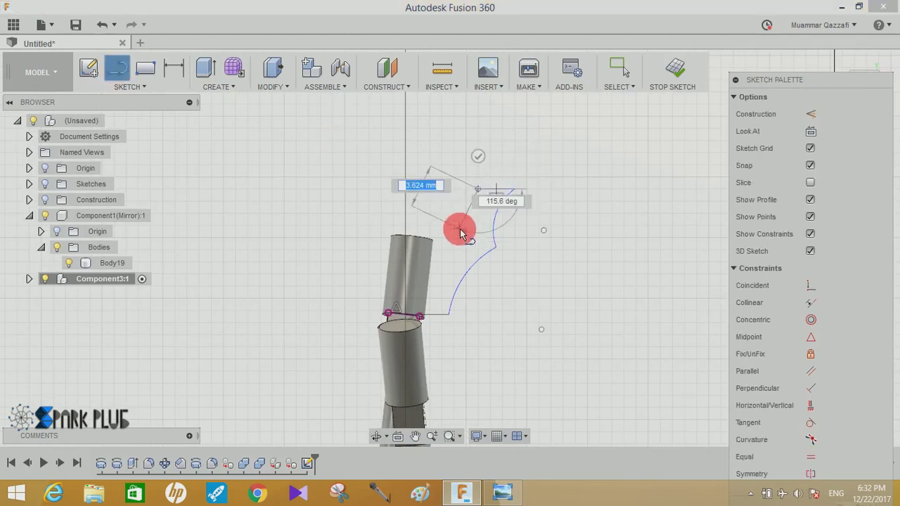
{"action": "left_click", "coordinate": [459, 227]}
{"action": "left_click_drag", "start_coordinate": [418, 234], "coordinate": [413, 233]}
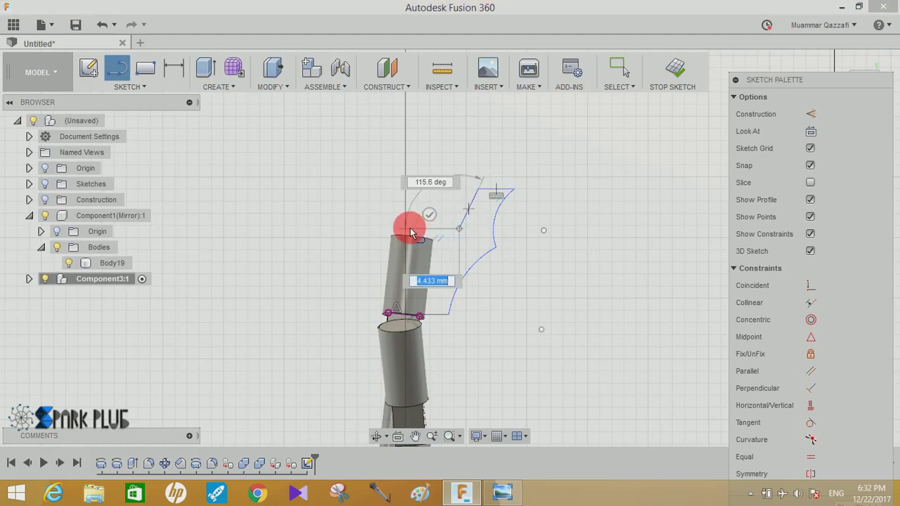
{"action": "left_click", "coordinate": [410, 232]}
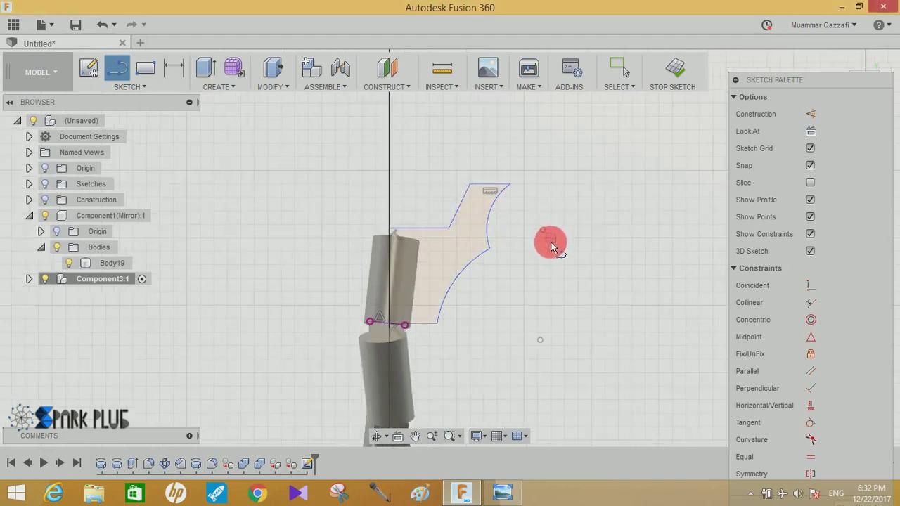
{"action": "key", "text": "Escape"}
{"action": "left_click", "coordinate": [138, 89]}
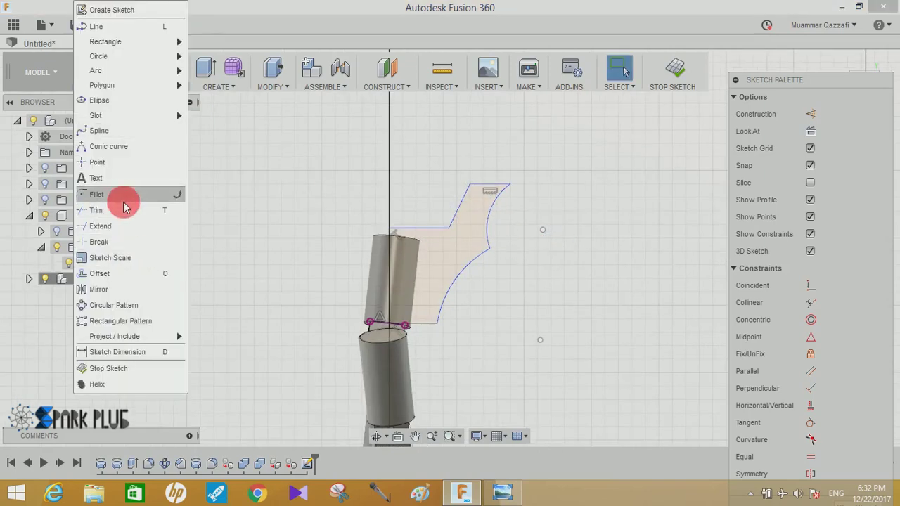
Step: Fillet the inner corner between the two arcs with a small radius
{"action": "left_click", "coordinate": [124, 200]}
{"action": "left_click", "coordinate": [492, 251]}
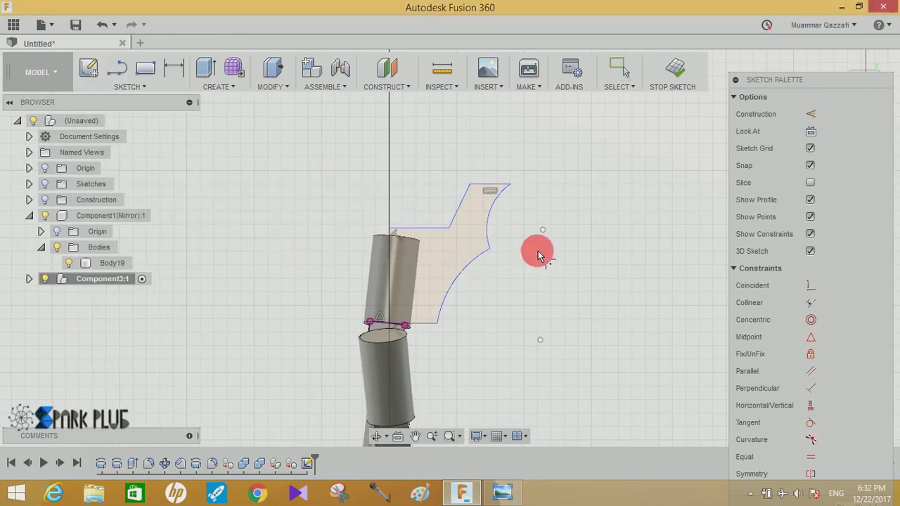
{"action": "scroll", "coordinate": [520, 253], "scroll_direction": "up", "scroll_amount": 3}
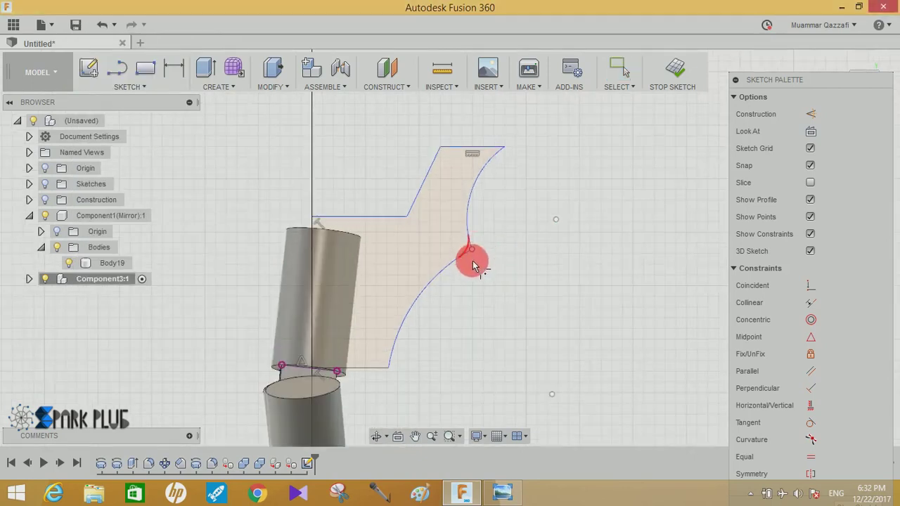
{"action": "left_click", "coordinate": [473, 249]}
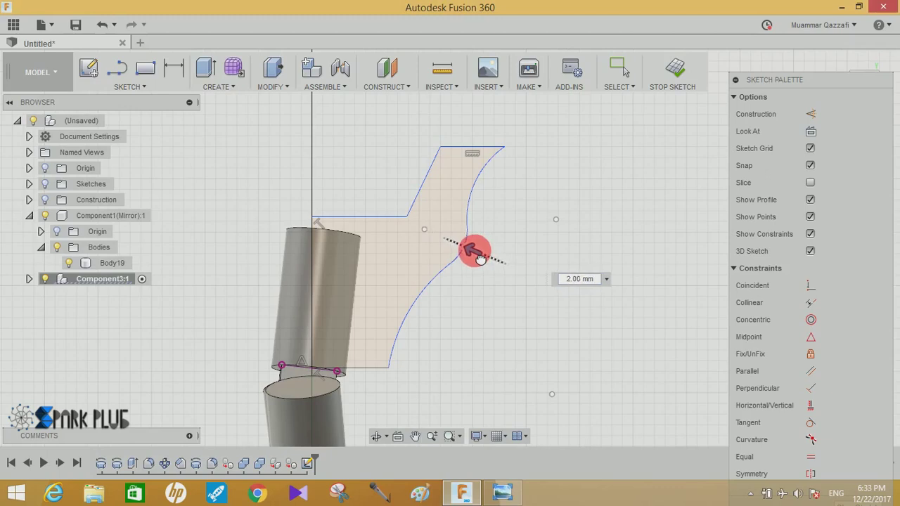
{"action": "left_click", "coordinate": [526, 206]}
{"action": "left_click", "coordinate": [509, 156]}
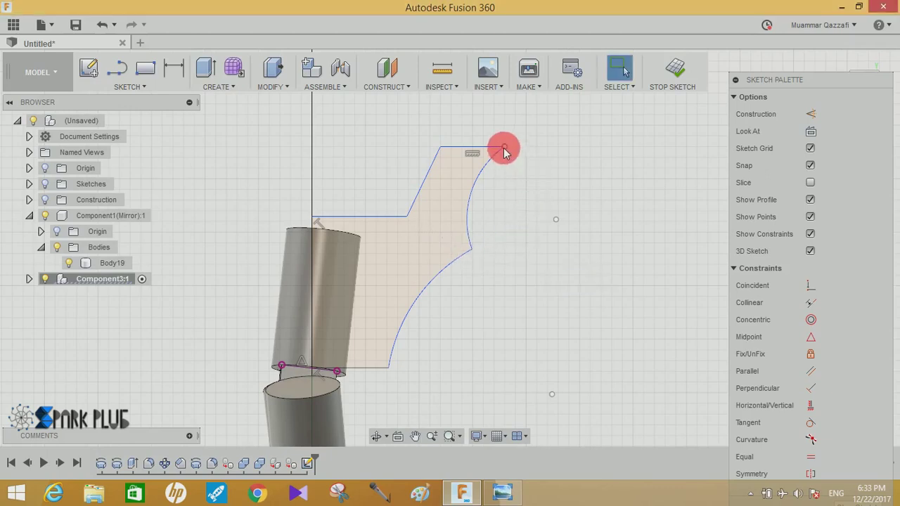
Step: Drag the upper arc's endpoint right so it curves gently out to a longer top edge
{"action": "mouse_move", "coordinate": [507, 153]}
{"action": "left_mouse_down"}
{"action": "mouse_move", "coordinate": [555, 154]}
{"action": "mouse_move", "coordinate": [548, 149]}
{"action": "left_mouse_up"}
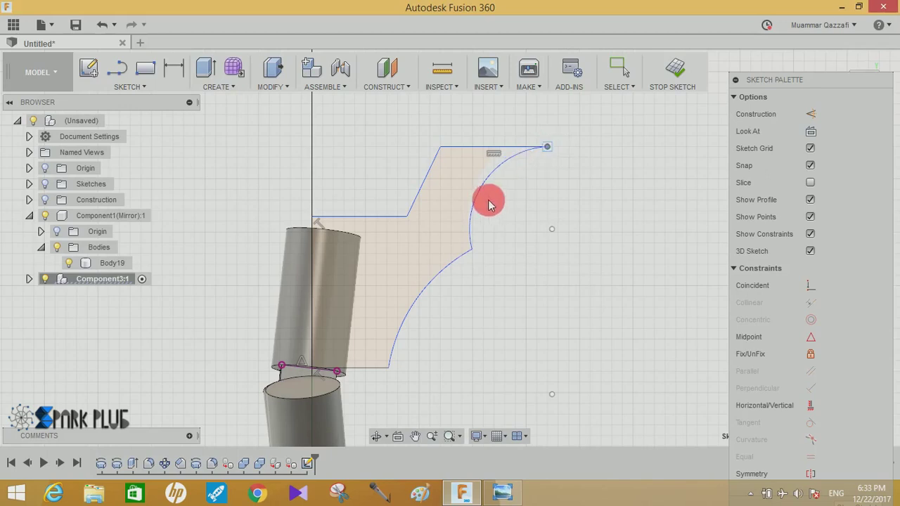
{"action": "left_click", "coordinate": [473, 252]}
{"action": "right_click", "coordinate": [480, 262]}
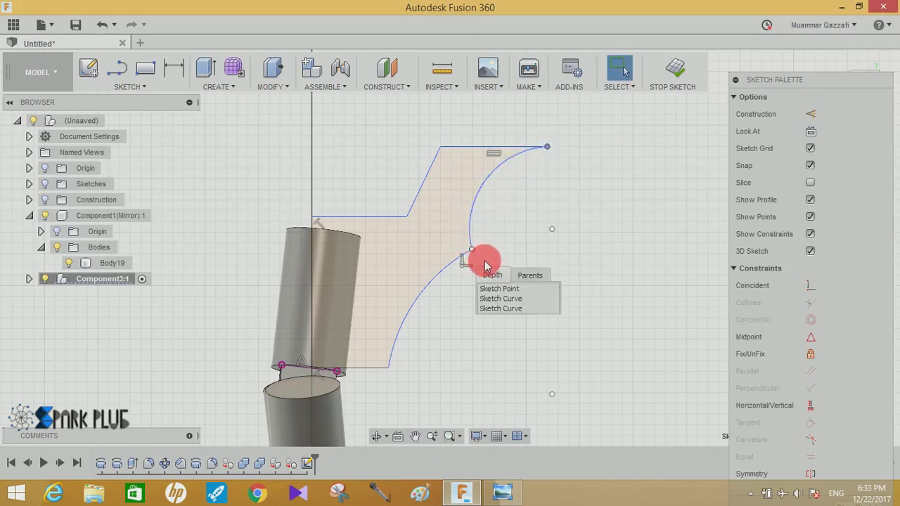
{"action": "left_click", "coordinate": [474, 248]}
{"action": "left_click", "coordinate": [473, 222]}
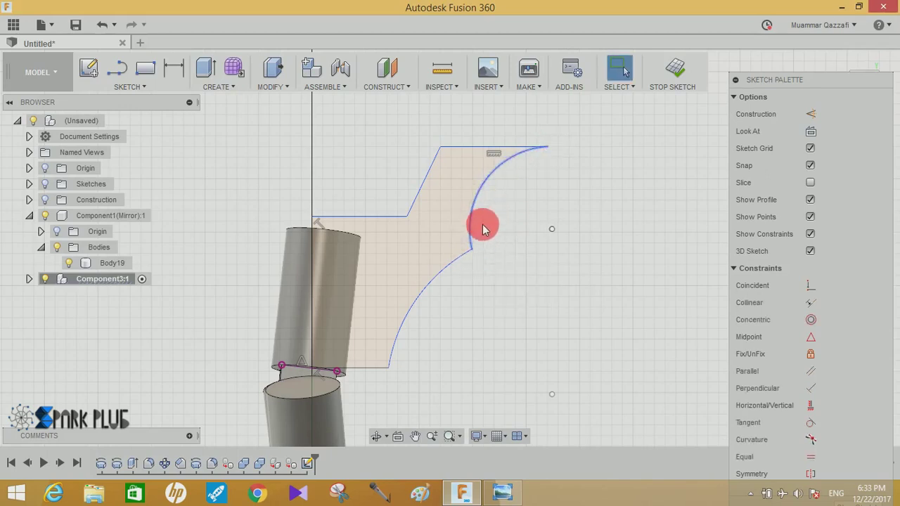
{"action": "mouse_move", "coordinate": [482, 229]}
{"action": "left_mouse_down"}
{"action": "mouse_move", "coordinate": [490, 235]}
{"action": "mouse_move", "coordinate": [601, 155]}
{"action": "left_mouse_up"}
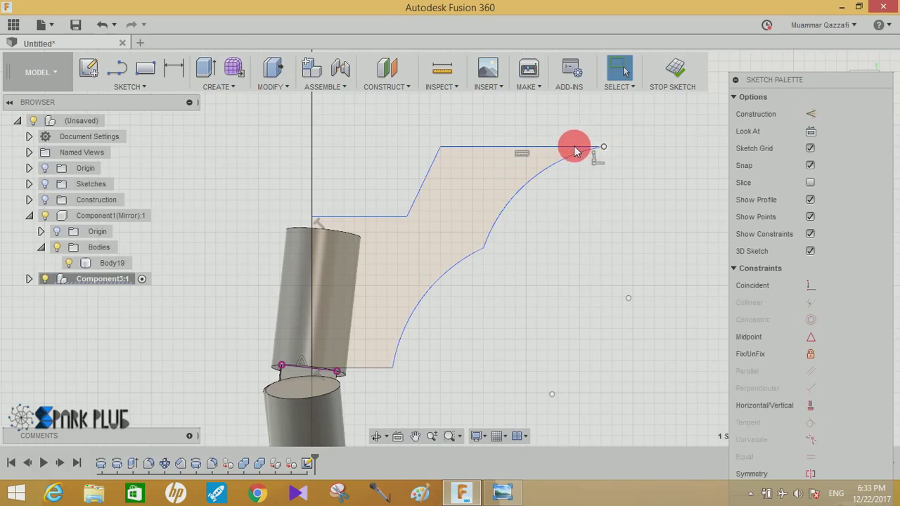
{"action": "left_click_drag", "start_coordinate": [589, 151], "coordinate": [568, 147]}
{"action": "left_click", "coordinate": [596, 212]}
{"action": "scroll", "coordinate": [596, 211], "scroll_direction": "down", "scroll_amount": 2}
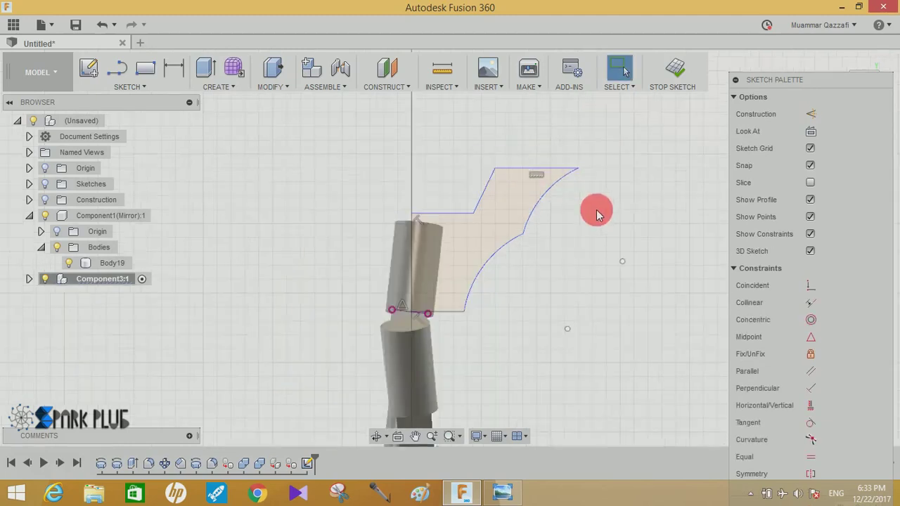
{"action": "scroll", "coordinate": [596, 210], "scroll_direction": "down", "scroll_amount": 3}
Step: With Mirror, select the slanted edge, top line, both arcs, bottom line and short upper line
{"action": "left_click", "coordinate": [151, 88]}
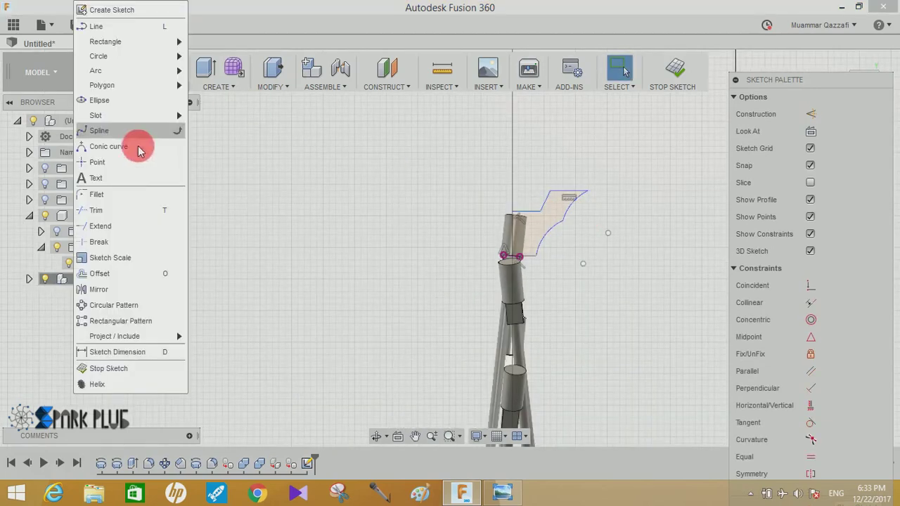
{"action": "left_click", "coordinate": [130, 291]}
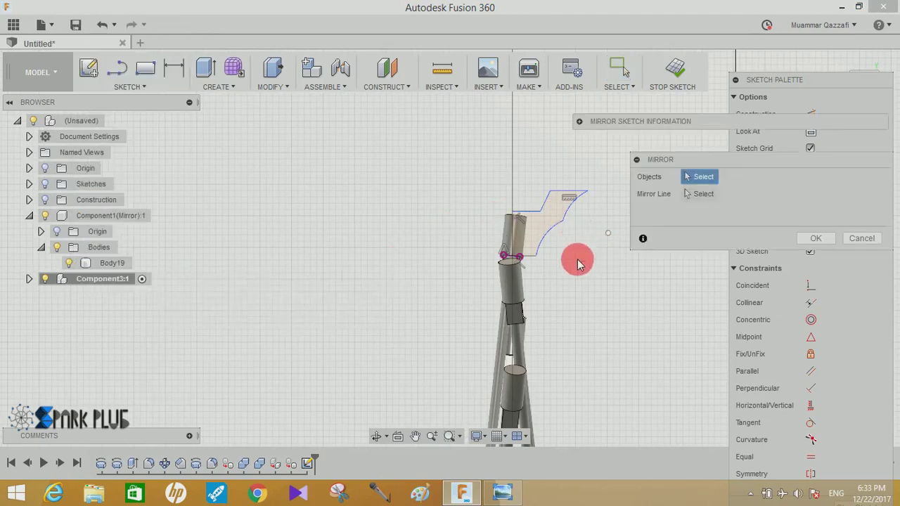
{"action": "scroll", "coordinate": [538, 253], "scroll_direction": "up", "scroll_amount": 3}
{"action": "left_click", "coordinate": [462, 202]}
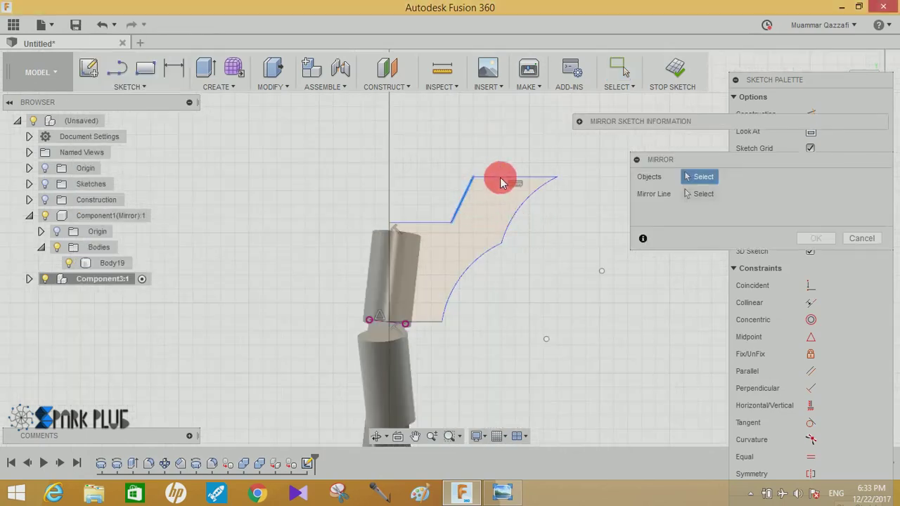
{"action": "left_click", "coordinate": [500, 179]}
{"action": "left_click", "coordinate": [524, 214]}
{"action": "left_click", "coordinate": [467, 284]}
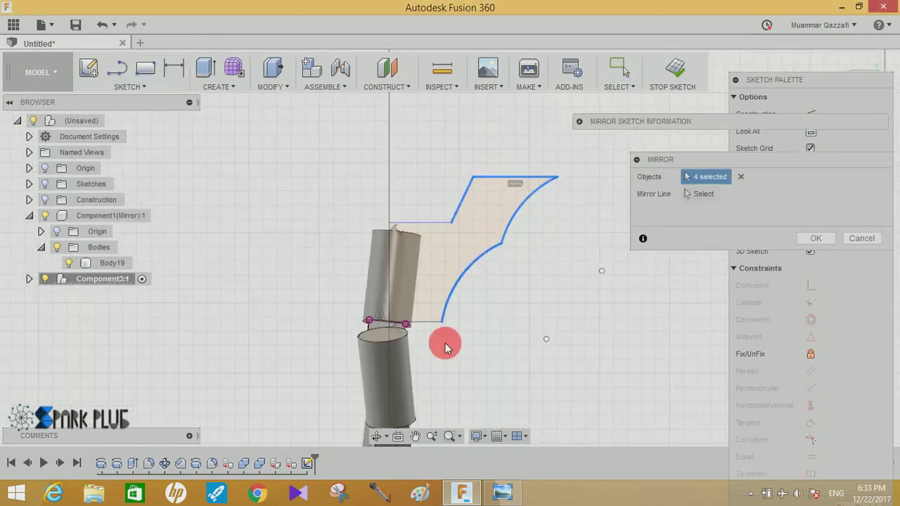
{"action": "left_click", "coordinate": [421, 325]}
{"action": "left_click", "coordinate": [421, 224]}
Step: Mirror the selected profile across the vertical centre line and confirm
{"action": "left_click", "coordinate": [703, 194]}
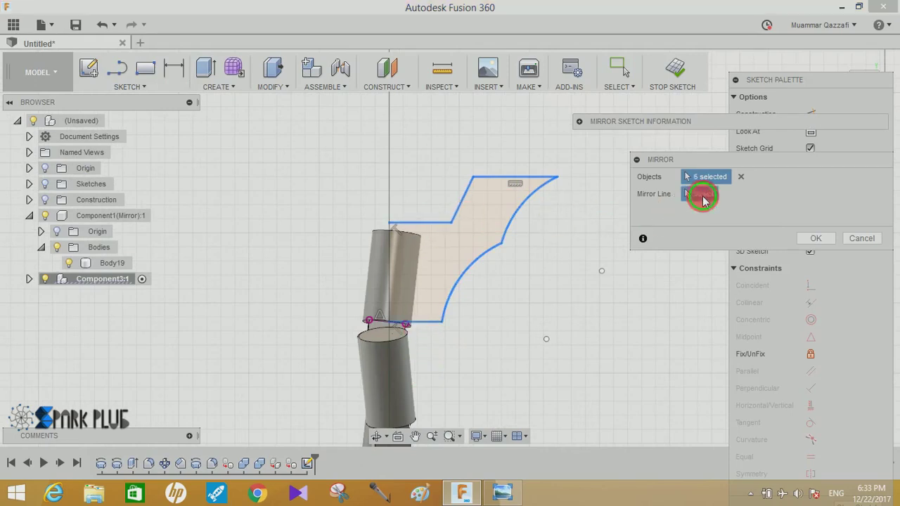
{"action": "left_click", "coordinate": [388, 161]}
{"action": "left_click", "coordinate": [808, 238]}
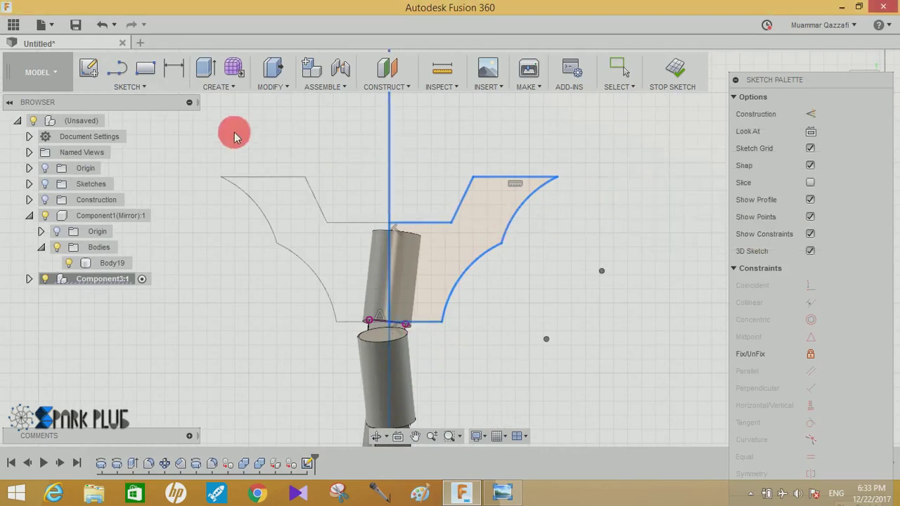
{"action": "left_click", "coordinate": [215, 94]}
Step: Start a Revolve and select both the left and right halves of the hub profile
{"action": "left_click", "coordinate": [227, 124]}
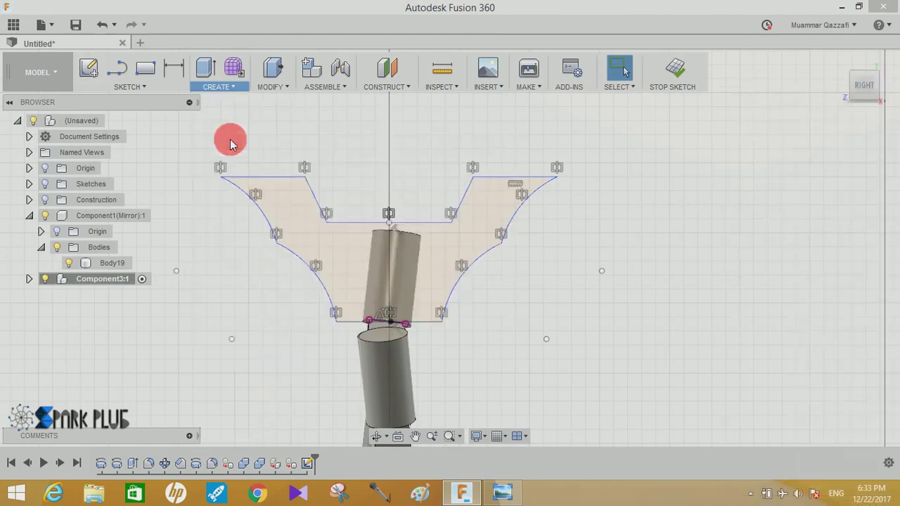
{"action": "left_click", "coordinate": [322, 235]}
{"action": "left_click", "coordinate": [446, 252]}
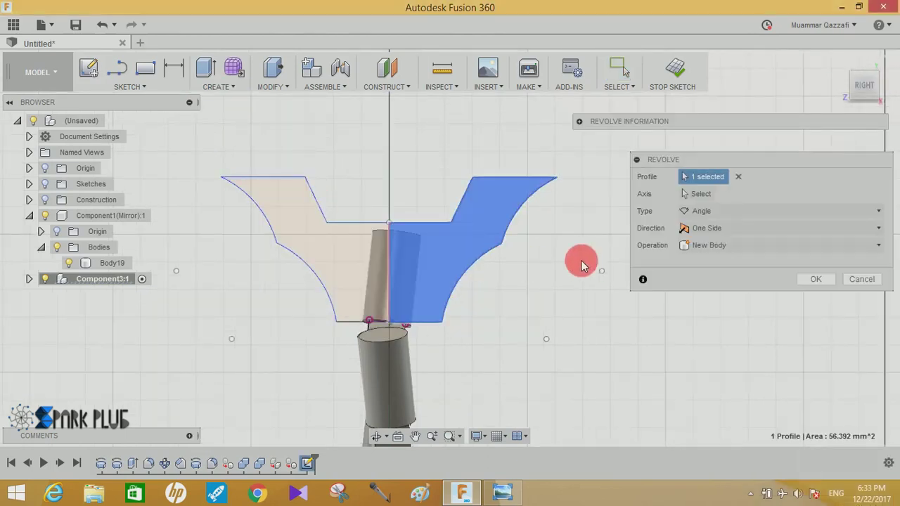
{"action": "left_click", "coordinate": [337, 261]}
Step: Revolve 360° about the horizontal wheel axis with Operation set to Join
{"action": "left_click", "coordinate": [700, 193]}
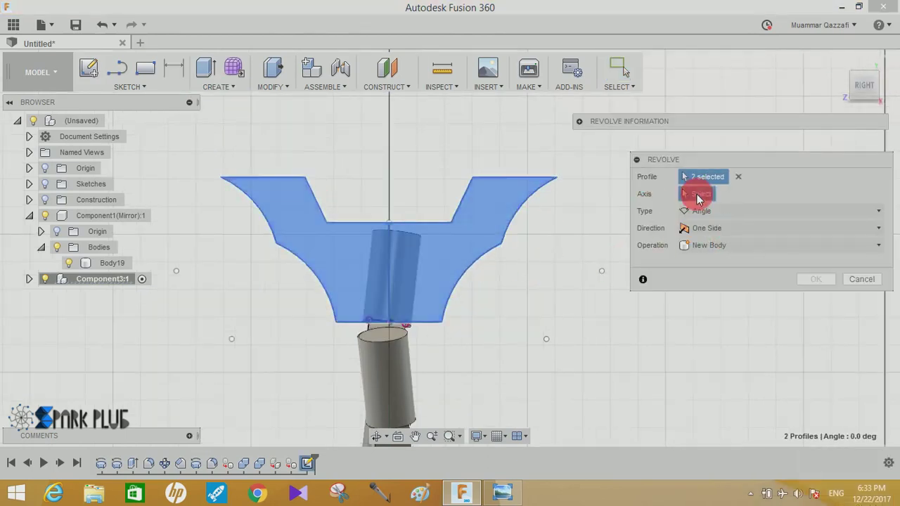
{"action": "scroll", "coordinate": [526, 274], "scroll_direction": "down", "scroll_amount": 5}
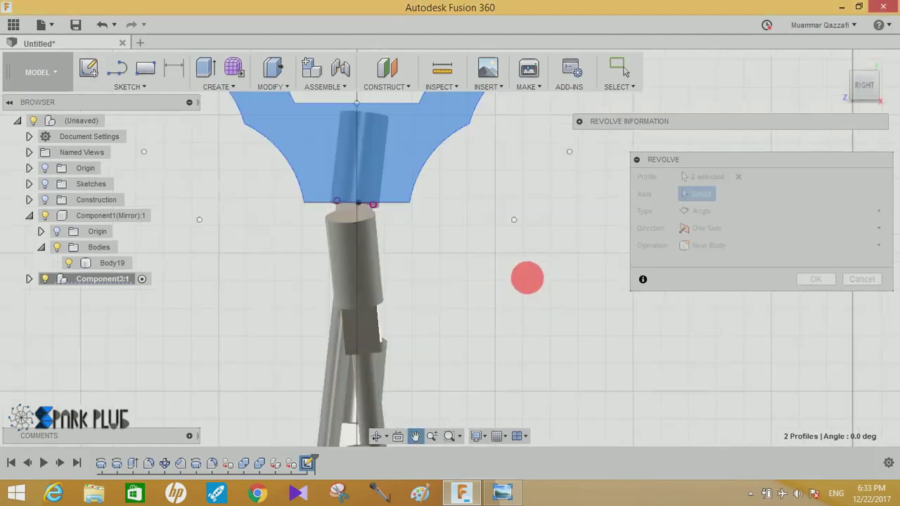
{"action": "scroll", "coordinate": [510, 338], "scroll_direction": "up", "scroll_amount": 5}
{"action": "scroll", "coordinate": [508, 343], "scroll_direction": "down", "scroll_amount": 5}
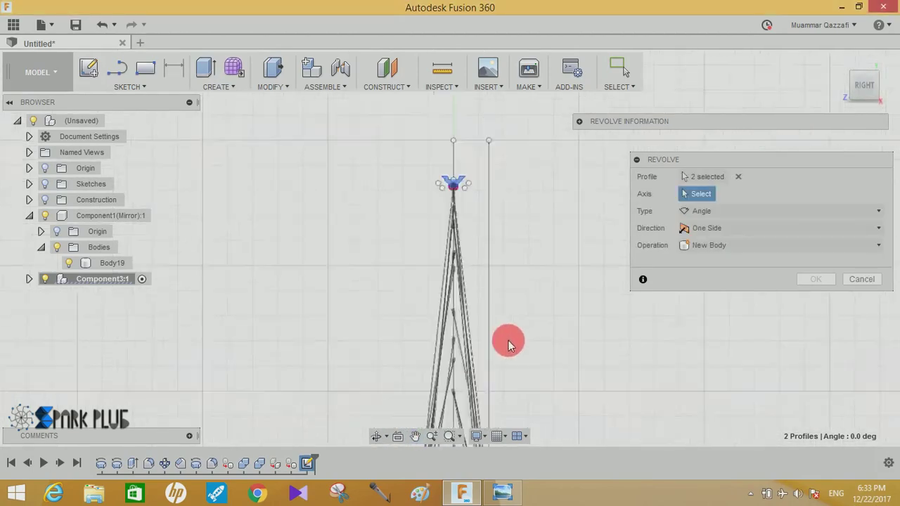
{"action": "mouse_move", "coordinate": [508, 343]}
{"action": "middle_mouse_down"}
{"action": "mouse_move", "coordinate": [490, 287]}
{"action": "mouse_move", "coordinate": [408, 249]}
{"action": "middle_mouse_up"}
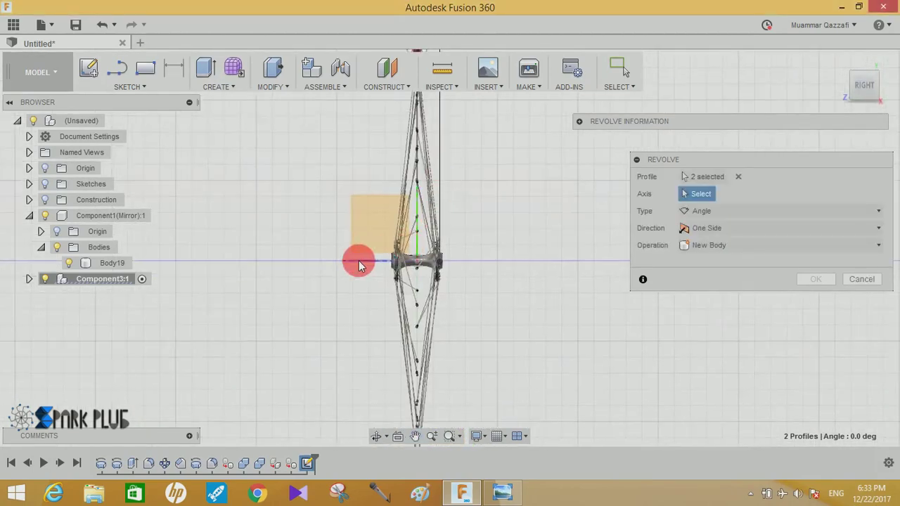
{"action": "left_click", "coordinate": [358, 266]}
{"action": "left_click", "coordinate": [773, 262]}
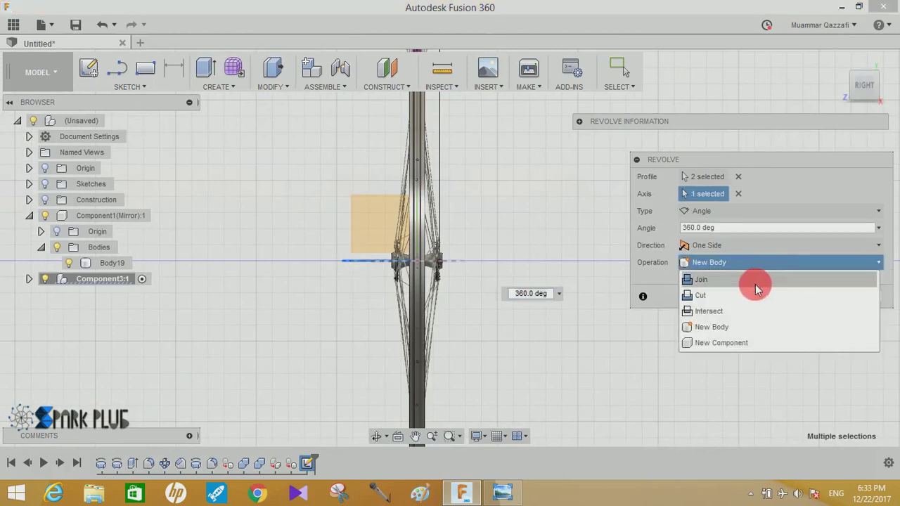
{"action": "left_click", "coordinate": [756, 279]}
{"action": "left_click", "coordinate": [807, 296]}
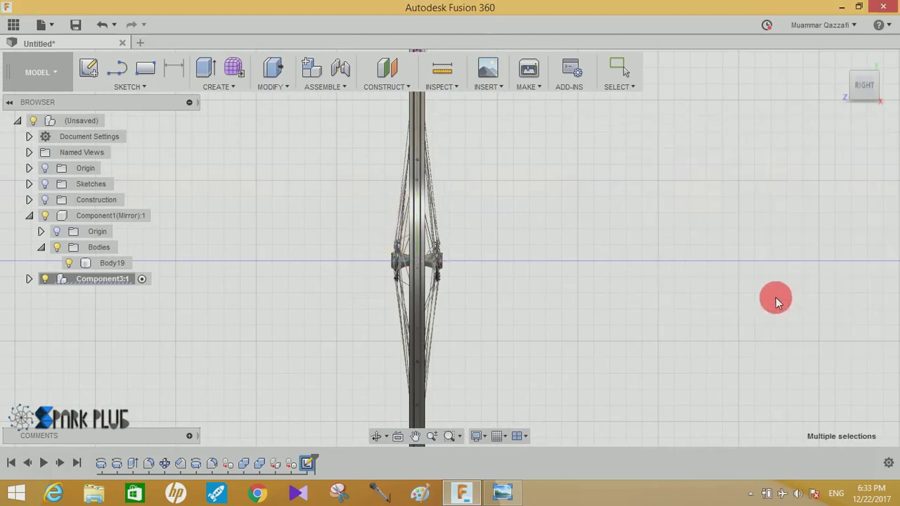
Step: Orbit and zoom from three-quarter and front views of the wheel, ending on the hub flanges
{"action": "middle_click_drag", "start_coordinate": [517, 277], "coordinate": [585, 274], "text": "shift"}
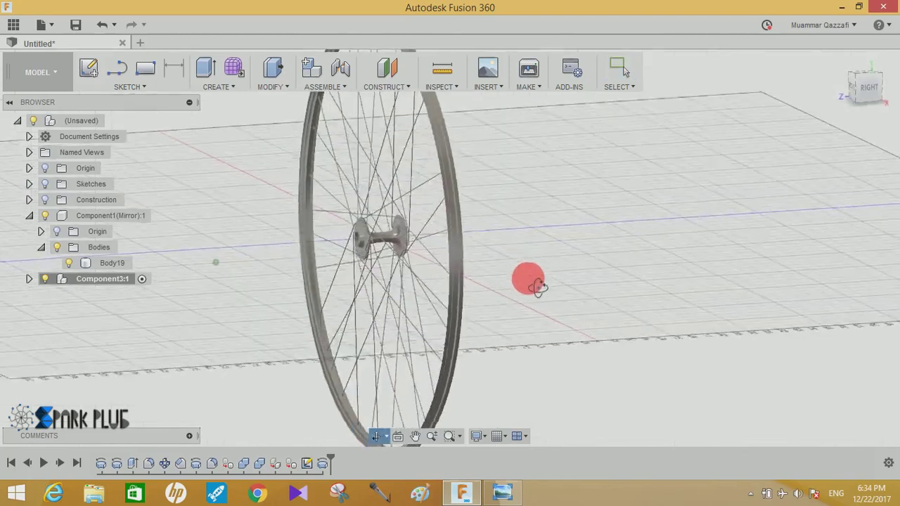
{"action": "scroll", "coordinate": [585, 274], "scroll_direction": "up", "scroll_amount": 1}
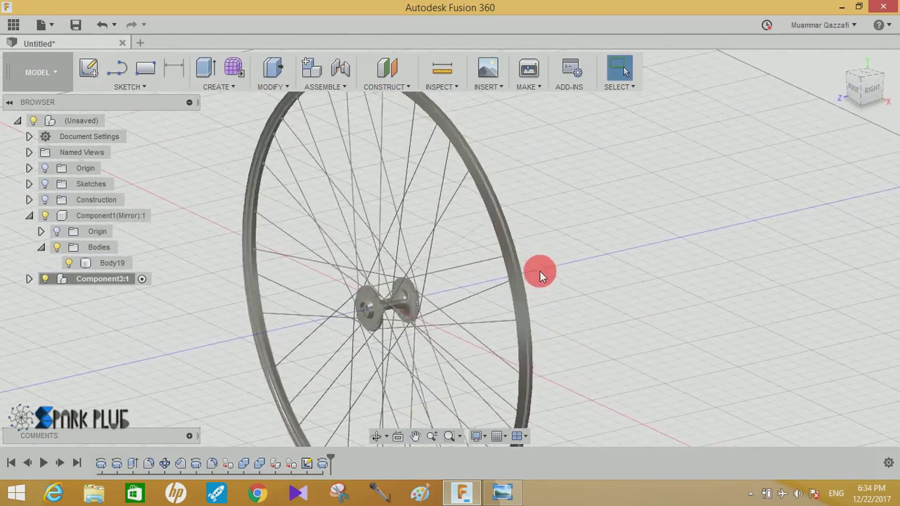
{"action": "scroll", "coordinate": [527, 266], "scroll_direction": "up", "scroll_amount": 5}
{"action": "scroll", "coordinate": [510, 264], "scroll_direction": "up", "scroll_amount": 1}
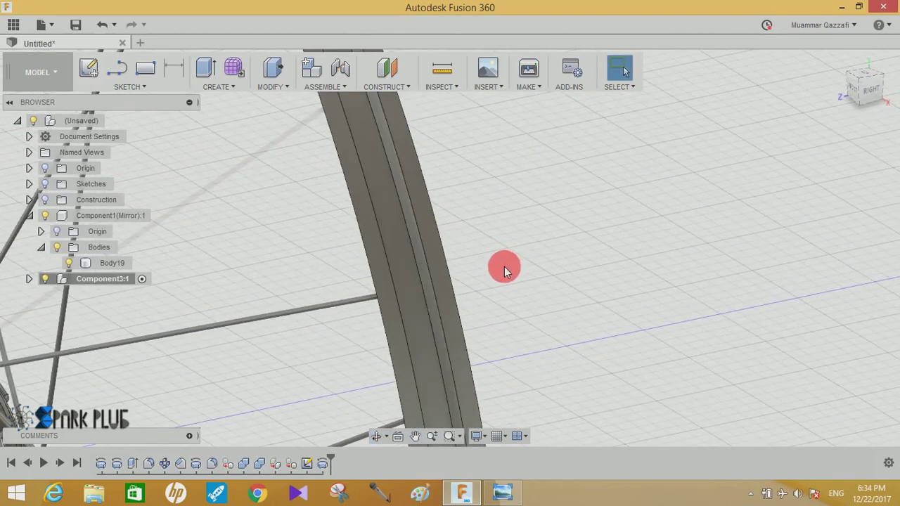
{"action": "scroll", "coordinate": [502, 271], "scroll_direction": "up", "scroll_amount": 2}
{"action": "scroll", "coordinate": [486, 275], "scroll_direction": "up", "scroll_amount": 2}
{"action": "scroll", "coordinate": [327, 288], "scroll_direction": "down", "scroll_amount": 2}
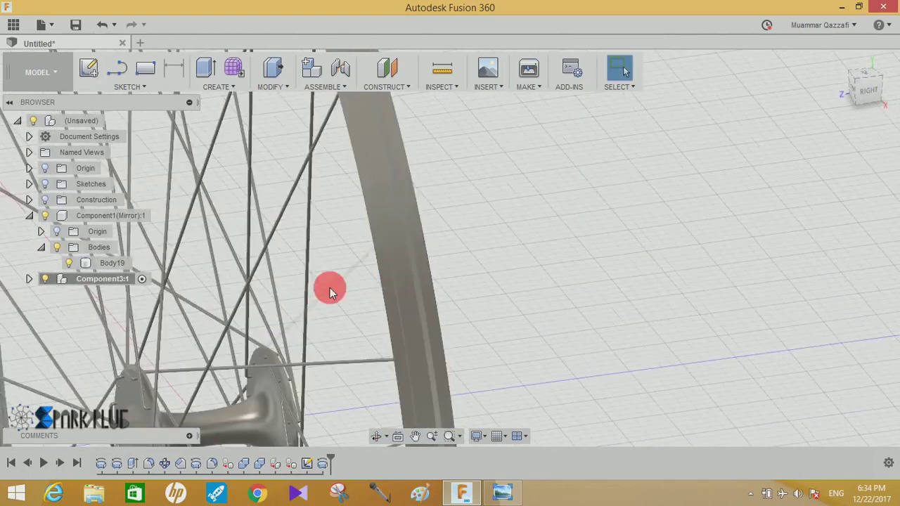
{"action": "scroll", "coordinate": [315, 290], "scroll_direction": "down", "scroll_amount": 2}
{"action": "mouse_move", "coordinate": [315, 291]}
{"action": "middle_mouse_down", "text": "shift"}
{"action": "mouse_move", "coordinate": [399, 285]}
{"action": "mouse_move", "coordinate": [237, 315]}
{"action": "mouse_move", "coordinate": [598, 204]}
{"action": "mouse_move", "coordinate": [468, 279]}
{"action": "mouse_move", "coordinate": [478, 294]}
{"action": "middle_mouse_up", "text": "shift"}
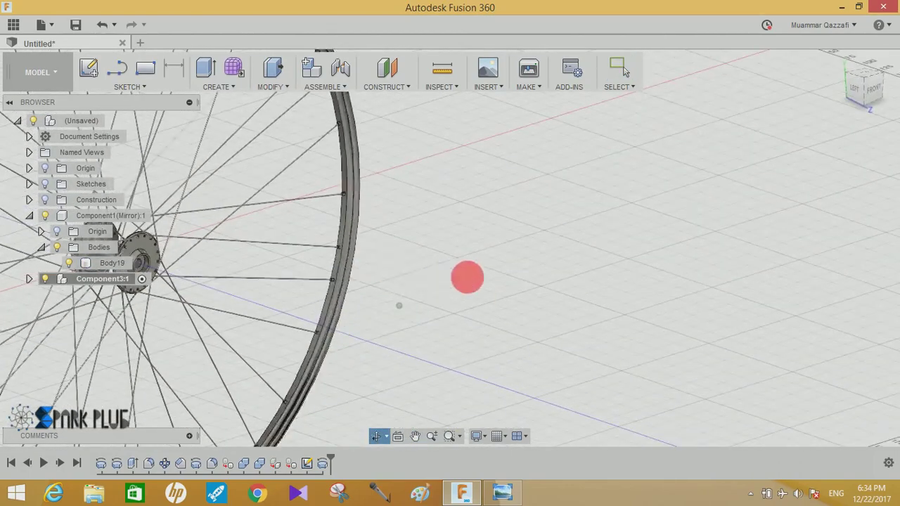
{"action": "scroll", "coordinate": [466, 275], "scroll_direction": "down", "scroll_amount": 3}
{"action": "scroll", "coordinate": [373, 288], "scroll_direction": "up", "scroll_amount": 3}
{"action": "scroll", "coordinate": [381, 294], "scroll_direction": "up", "scroll_amount": 2}
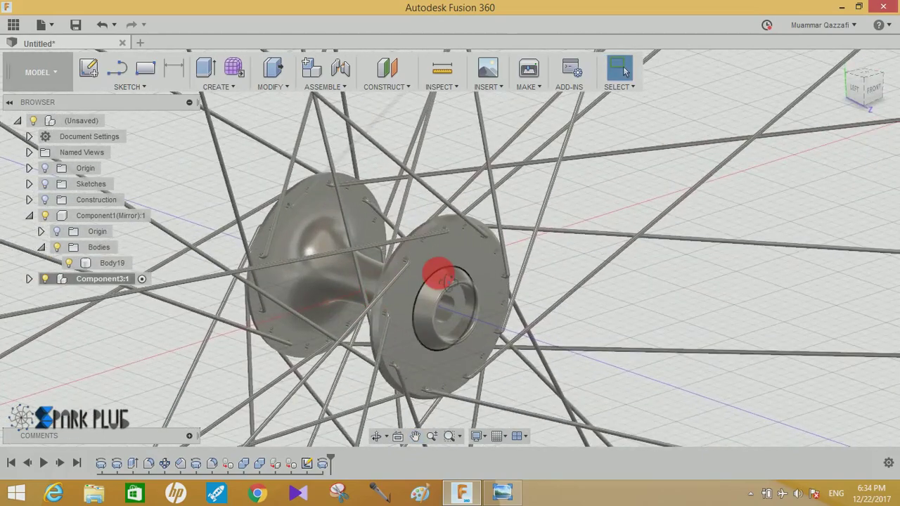
{"action": "mouse_move", "coordinate": [438, 271]}
{"action": "middle_mouse_down", "text": "shift"}
{"action": "mouse_move", "coordinate": [398, 267]}
{"action": "mouse_move", "coordinate": [469, 277]}
{"action": "mouse_move", "coordinate": [449, 281]}
{"action": "mouse_move", "coordinate": [601, 258]}
{"action": "middle_mouse_up", "text": "shift"}
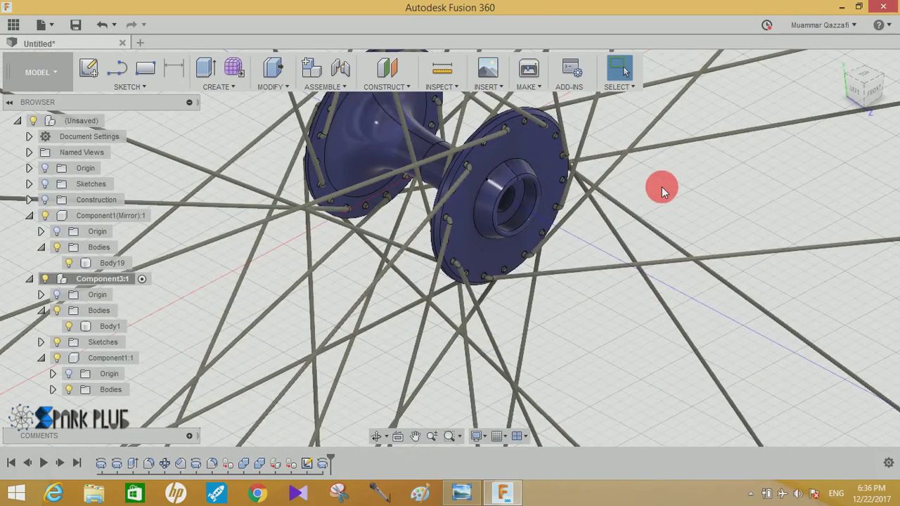
Step: Orbit and zoom close around the double-flanged hub to see spokes seated in both flanges' holes
{"action": "scroll", "coordinate": [660, 187], "scroll_direction": "down", "scroll_amount": 3}
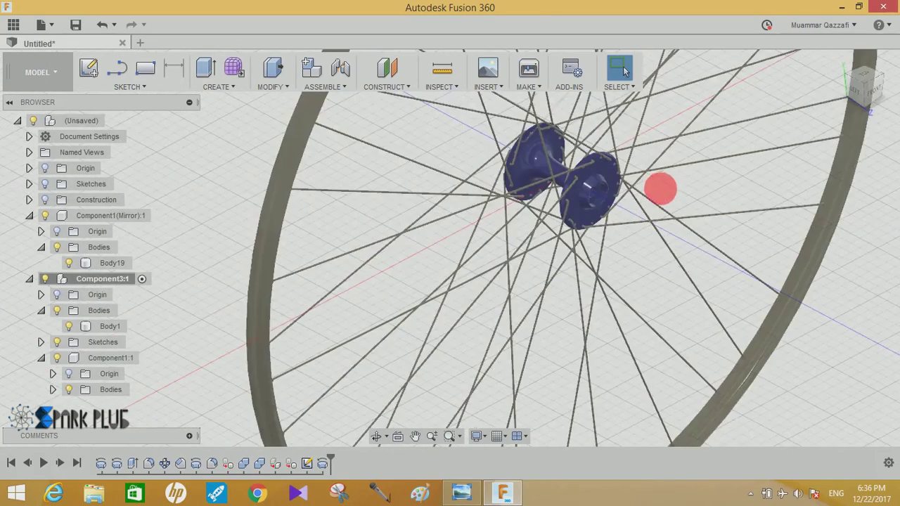
{"action": "mouse_move", "coordinate": [661, 187]}
{"action": "middle_mouse_down", "text": "shift"}
{"action": "mouse_move", "coordinate": [558, 168]}
{"action": "mouse_move", "coordinate": [626, 221]}
{"action": "mouse_move", "coordinate": [580, 274]}
{"action": "middle_mouse_up", "text": "shift"}
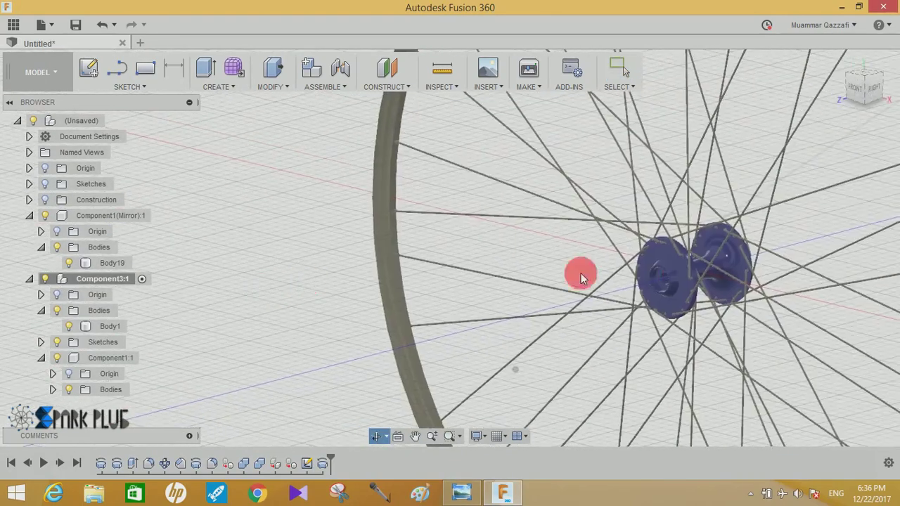
{"action": "mouse_move", "coordinate": [769, 258]}
{"action": "middle_mouse_down", "text": "shift"}
{"action": "mouse_move", "coordinate": [656, 249]}
{"action": "mouse_move", "coordinate": [673, 239]}
{"action": "mouse_move", "coordinate": [719, 249]}
{"action": "mouse_move", "coordinate": [602, 260]}
{"action": "mouse_move", "coordinate": [635, 201]}
{"action": "middle_mouse_up", "text": "shift"}
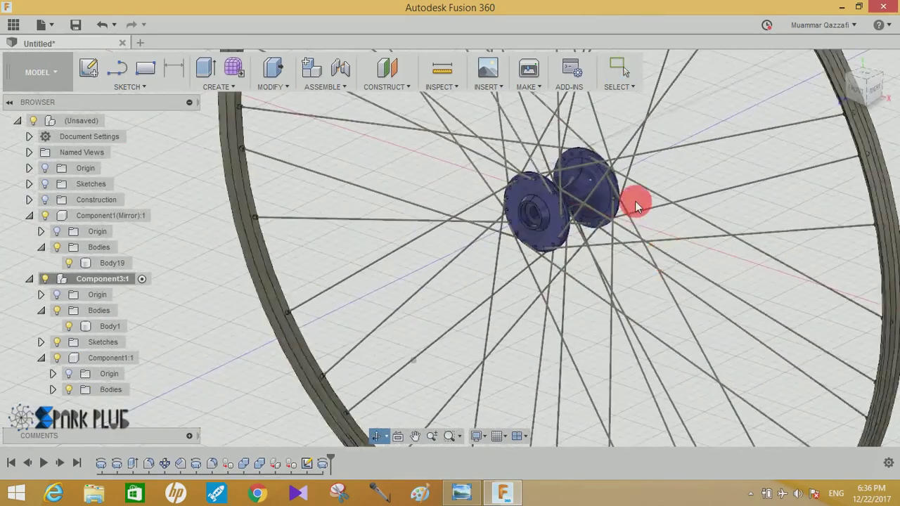
{"action": "scroll", "coordinate": [635, 201], "scroll_direction": "up", "scroll_amount": 3}
{"action": "scroll", "coordinate": [482, 185], "scroll_direction": "up", "scroll_amount": 2}
{"action": "scroll", "coordinate": [479, 184], "scroll_direction": "up", "scroll_amount": 2}
{"action": "scroll", "coordinate": [479, 184], "scroll_direction": "up", "scroll_amount": 2}
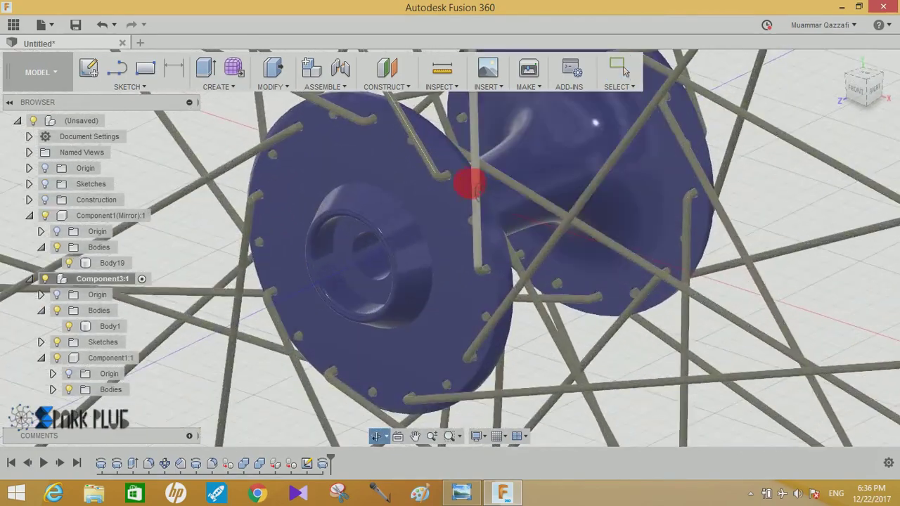
{"action": "mouse_move", "coordinate": [474, 184]}
{"action": "middle_mouse_down", "text": "shift"}
{"action": "mouse_move", "coordinate": [482, 191]}
{"action": "mouse_move", "coordinate": [469, 184]}
{"action": "middle_mouse_up", "text": "shift"}
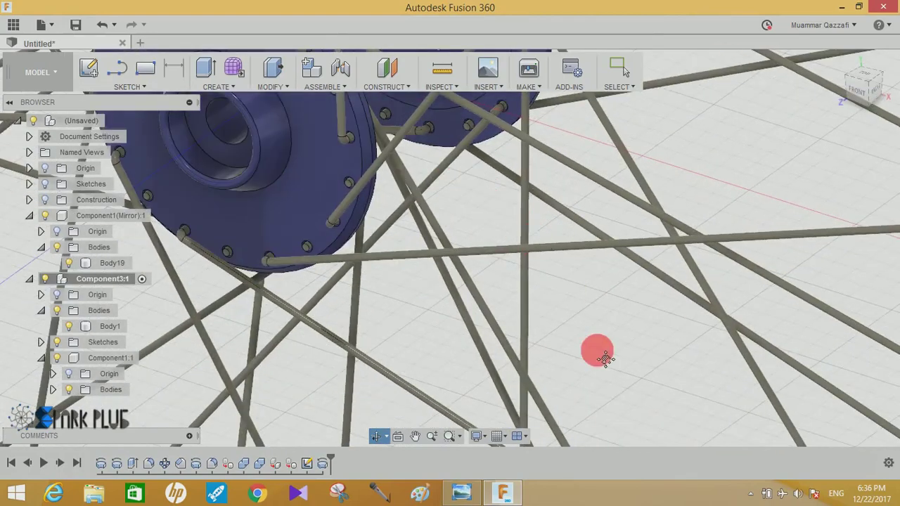
{"action": "middle_click_drag", "start_coordinate": [595, 351], "coordinate": [603, 367], "text": "shift"}
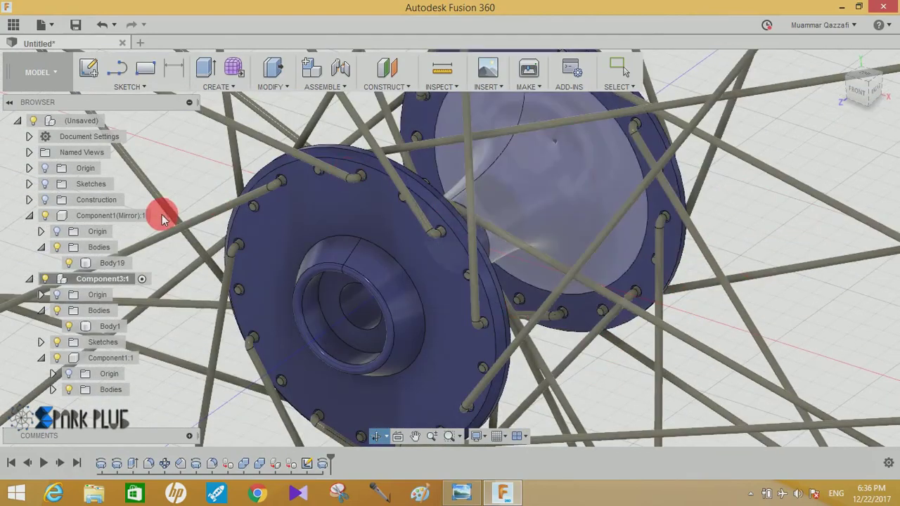
{"action": "scroll", "coordinate": [600, 312], "scroll_direction": "down", "scroll_amount": 3}
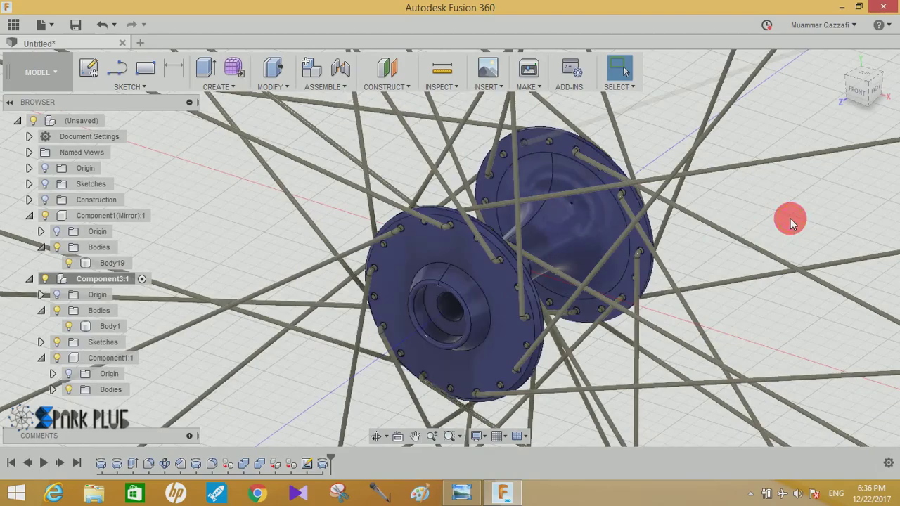